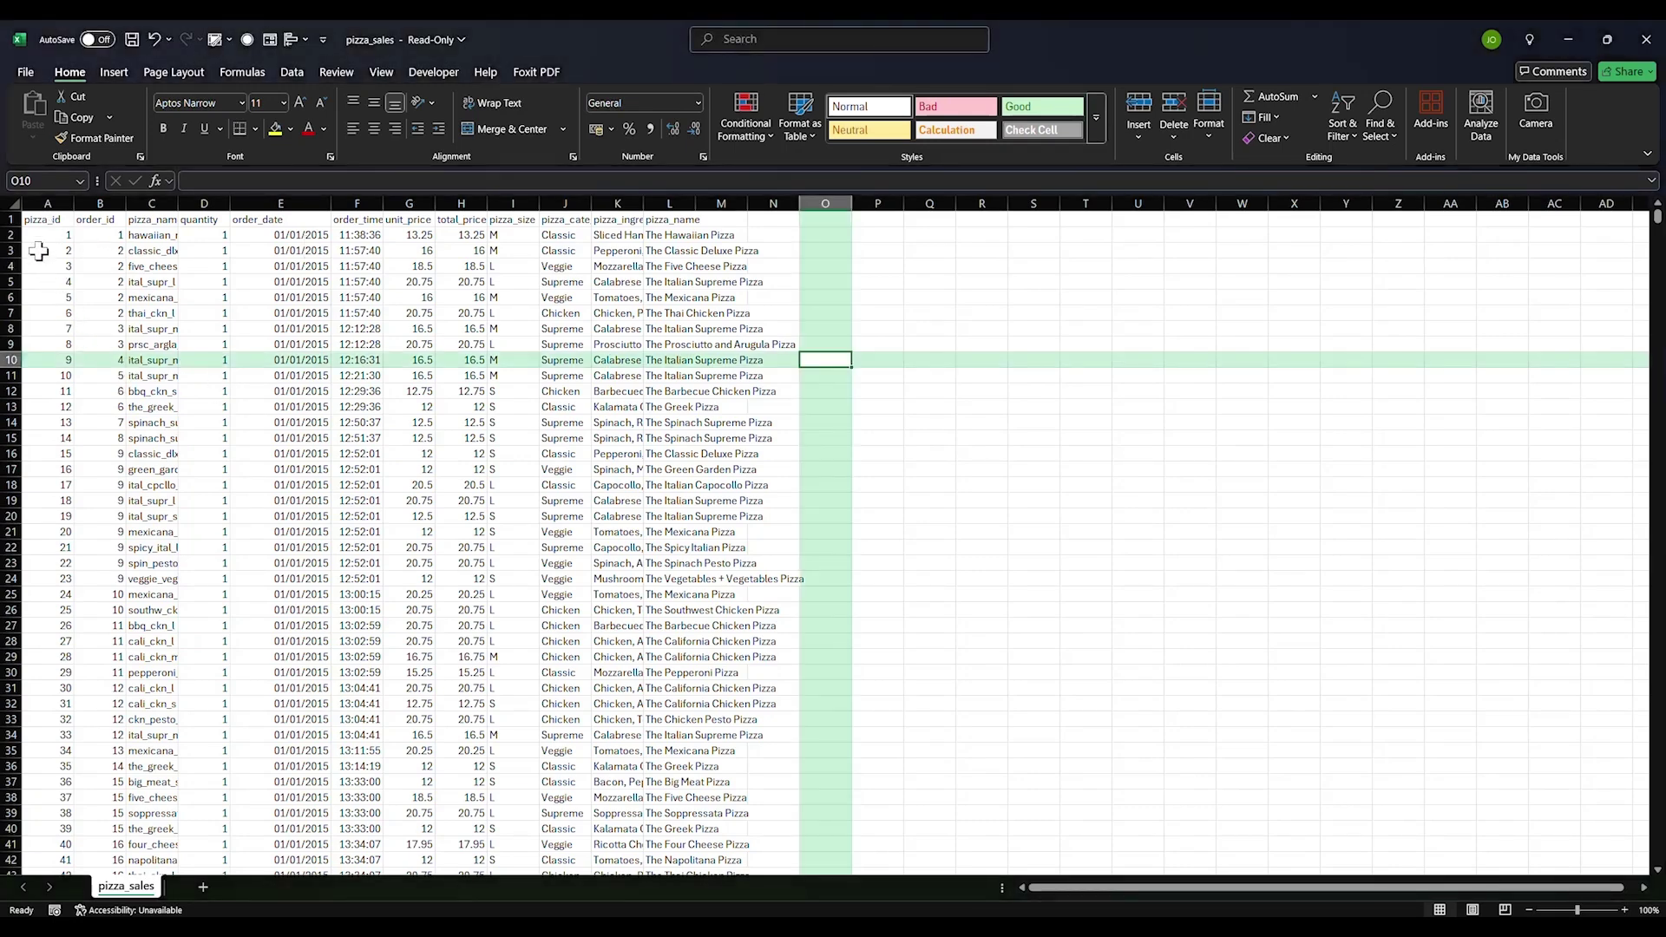
Widen the pizza_name_id column enough to show its full header and IDs
click(34, 220)
click(89, 220)
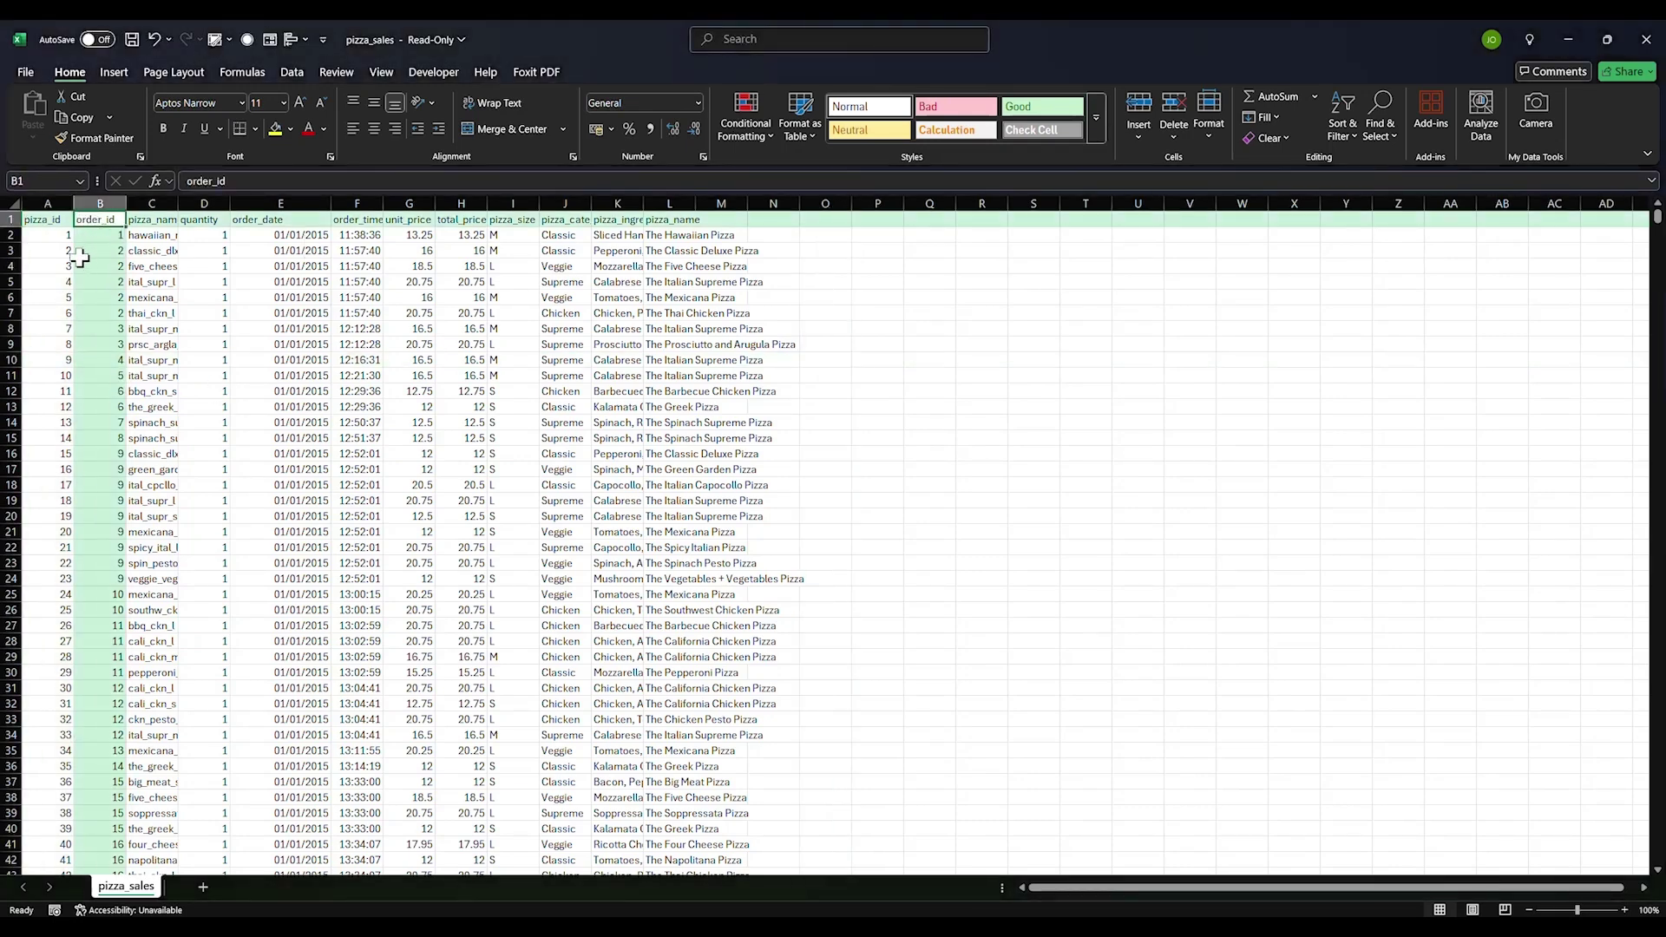
click(137, 222)
drag(179, 205, 239, 222)
click(191, 312)
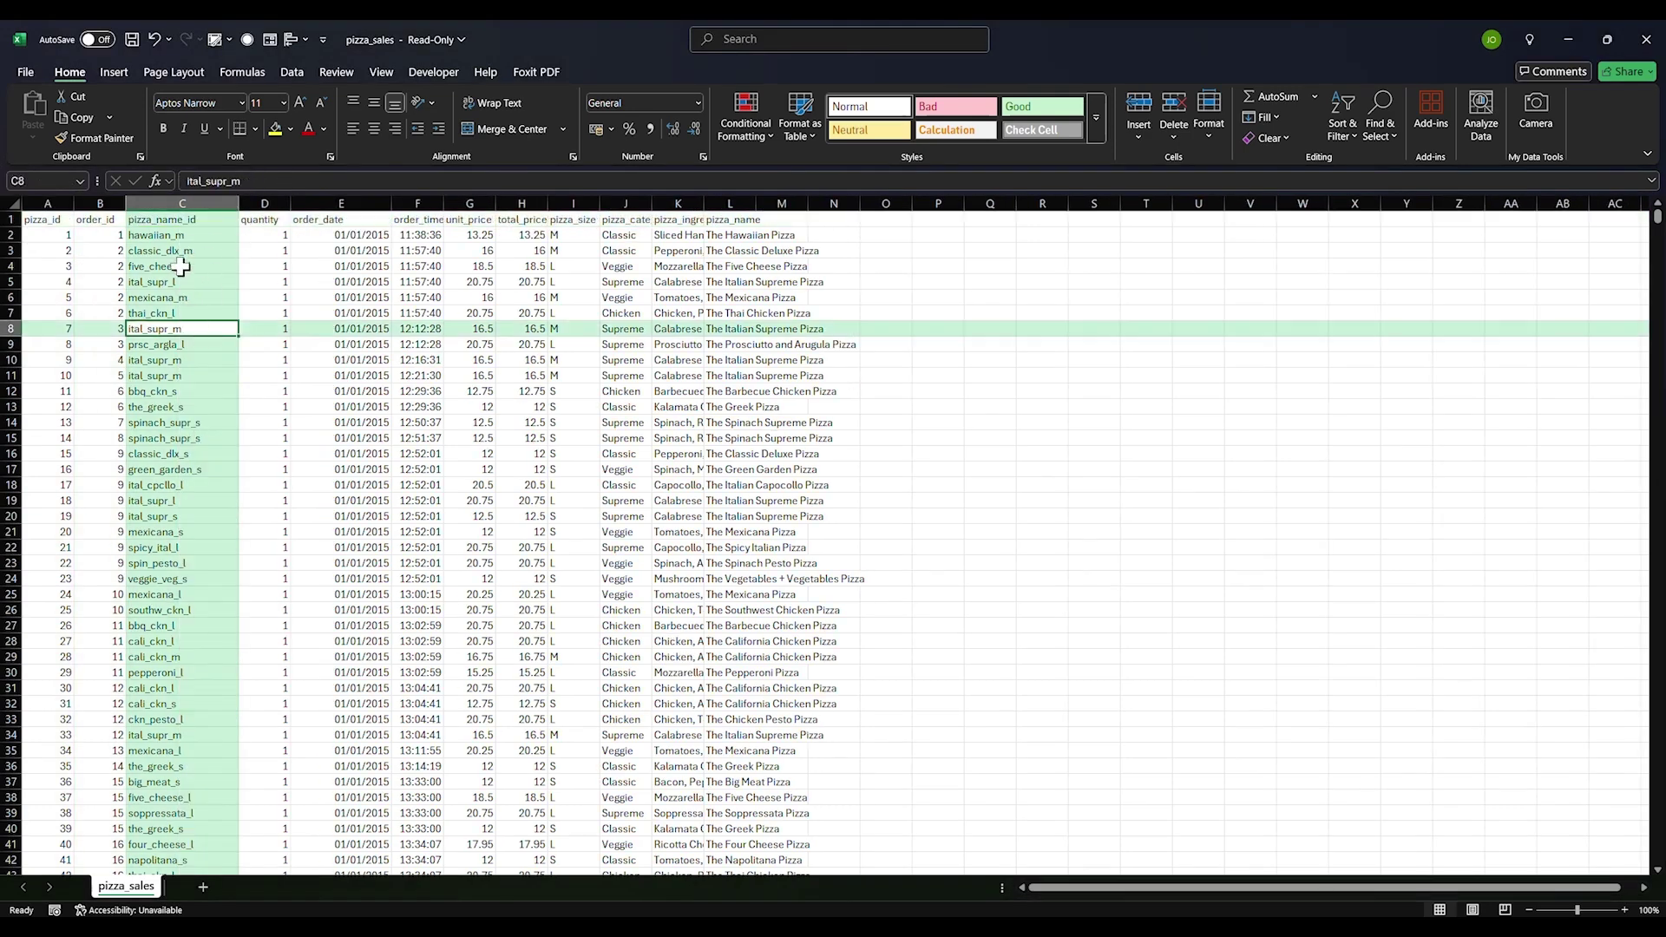
click(178, 266)
click(175, 375)
Widen the order_time and unit_price columns so their headers fit with some spare room
click(260, 219)
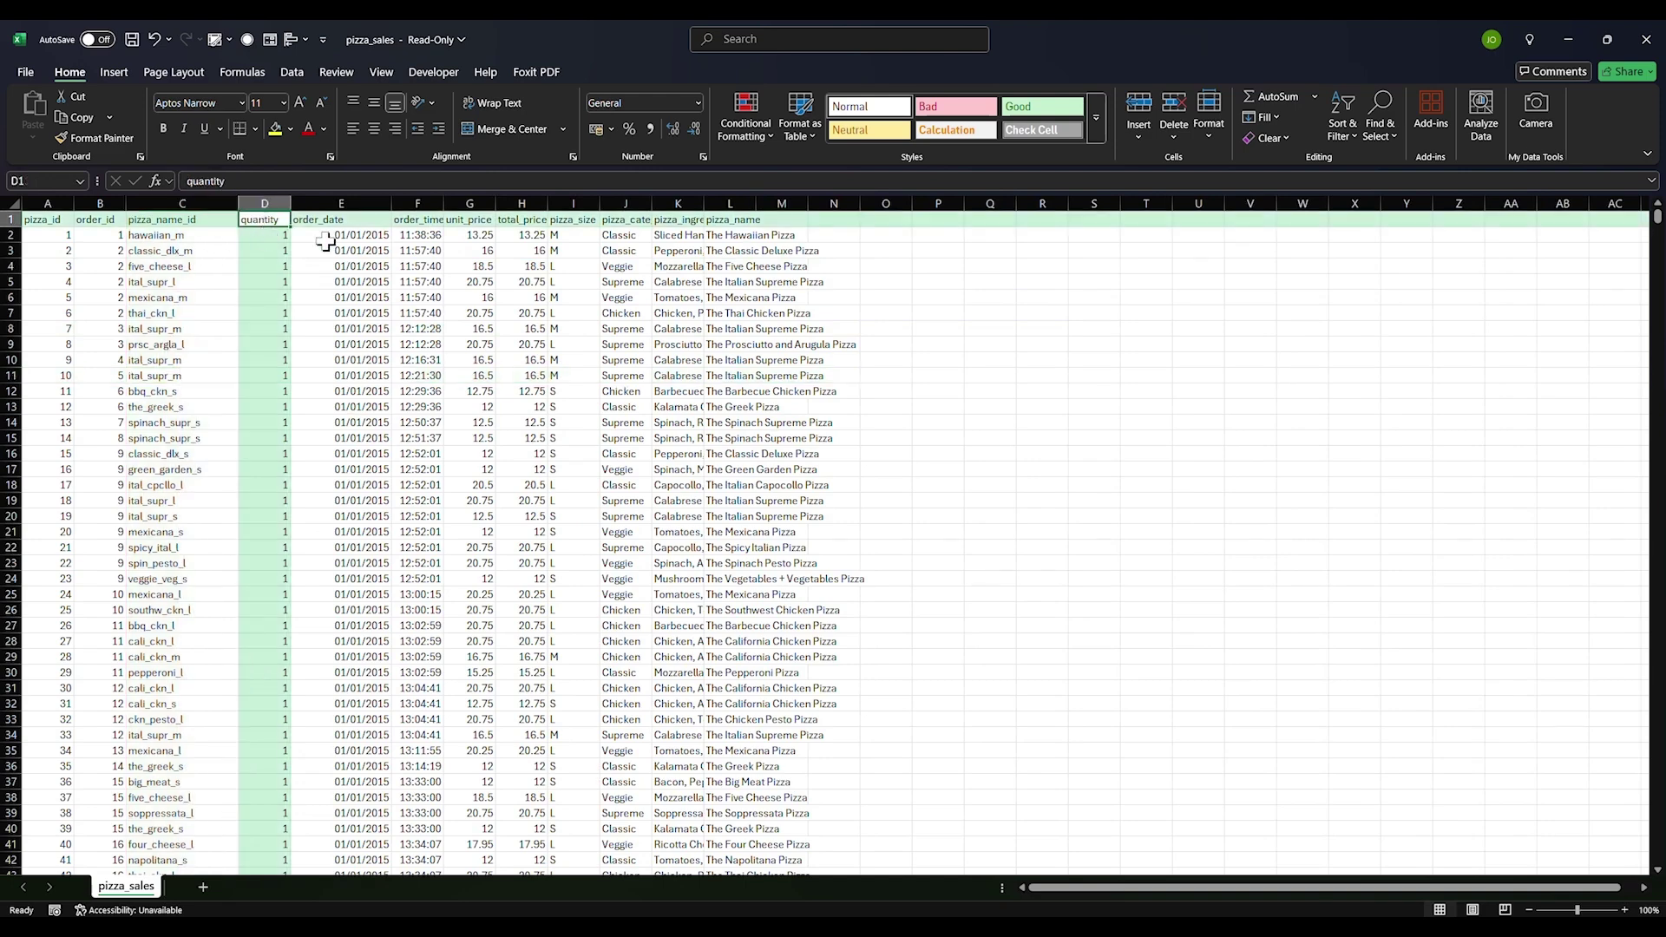
click(340, 219)
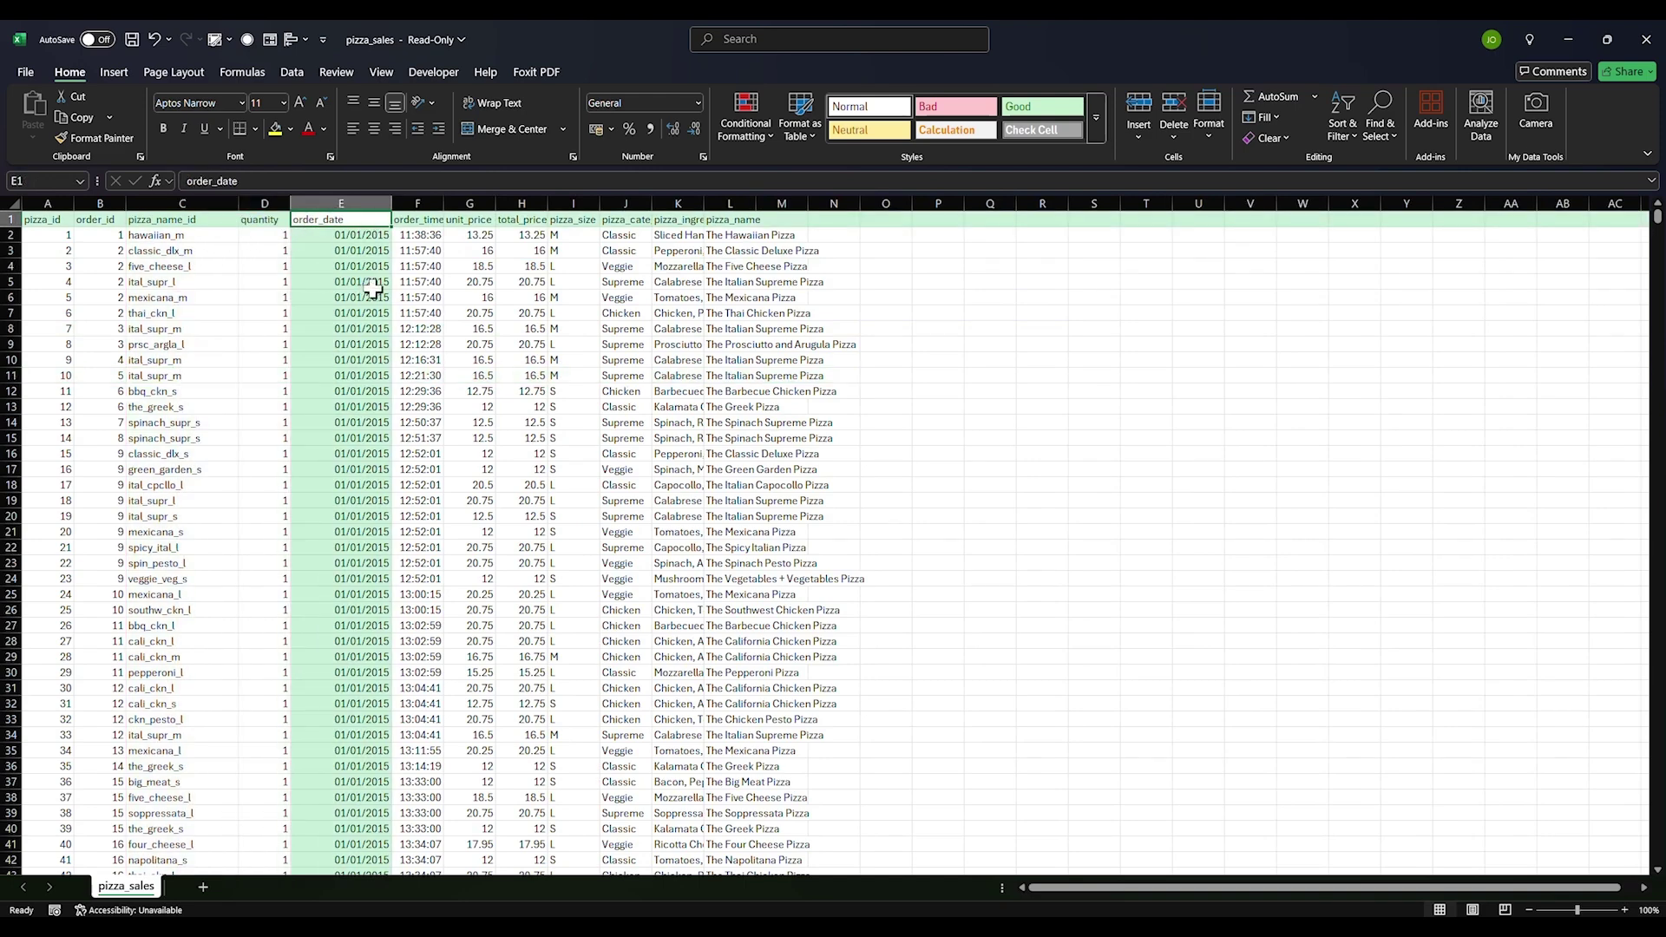
click(345, 266)
click(424, 219)
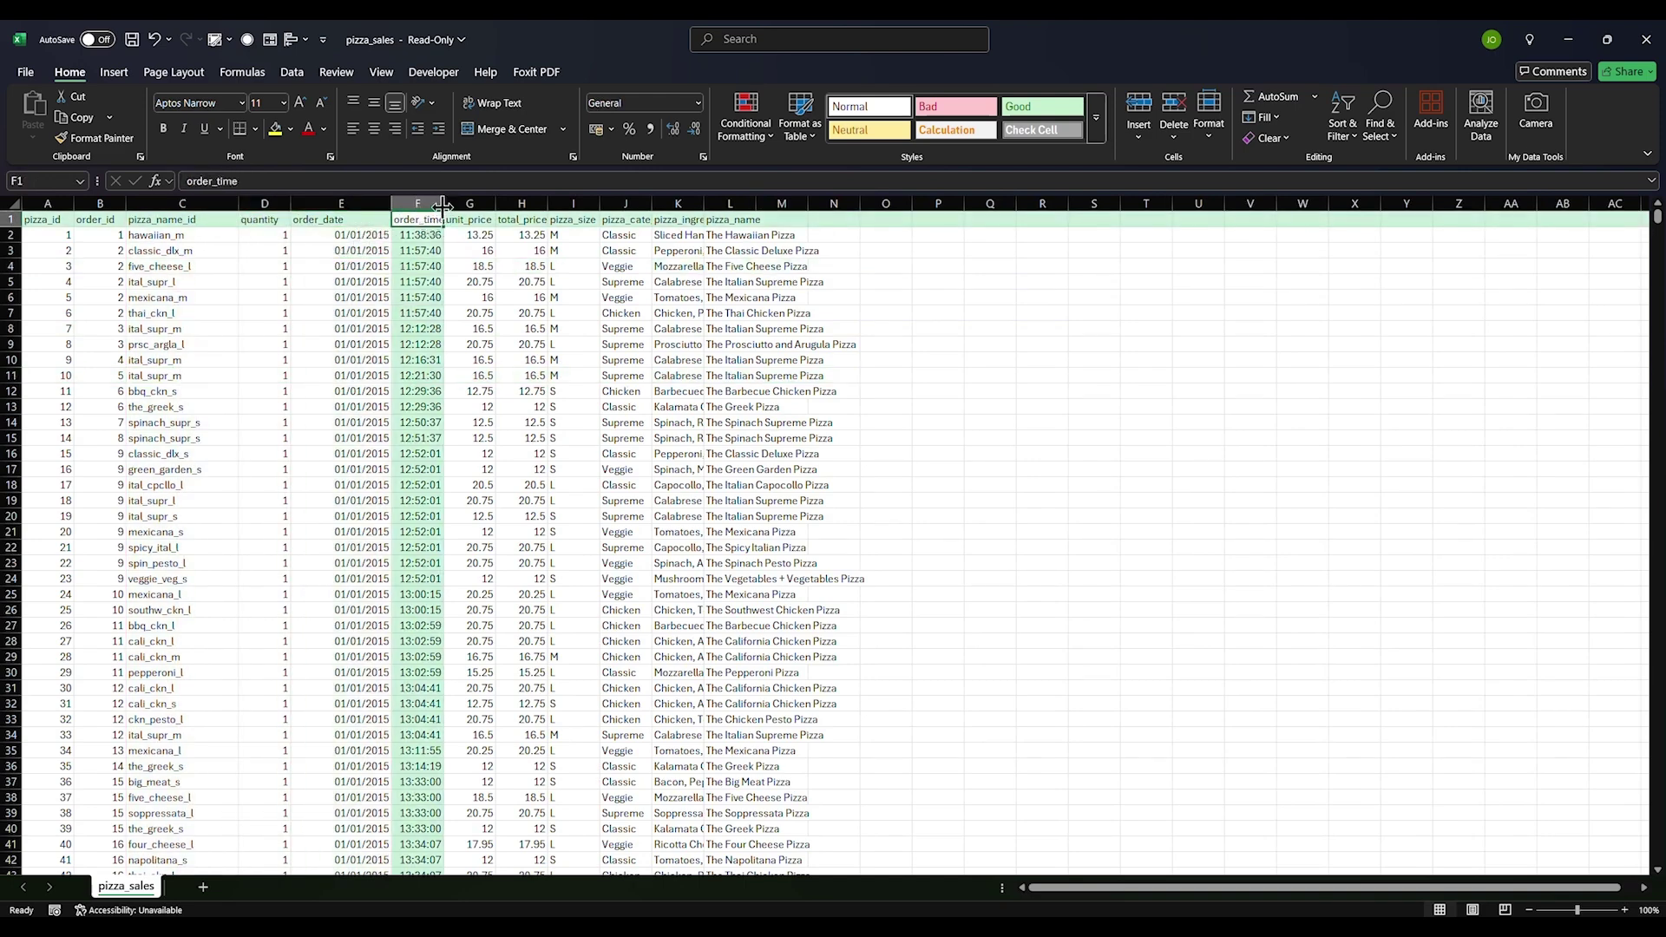
drag(444, 213, 464, 260)
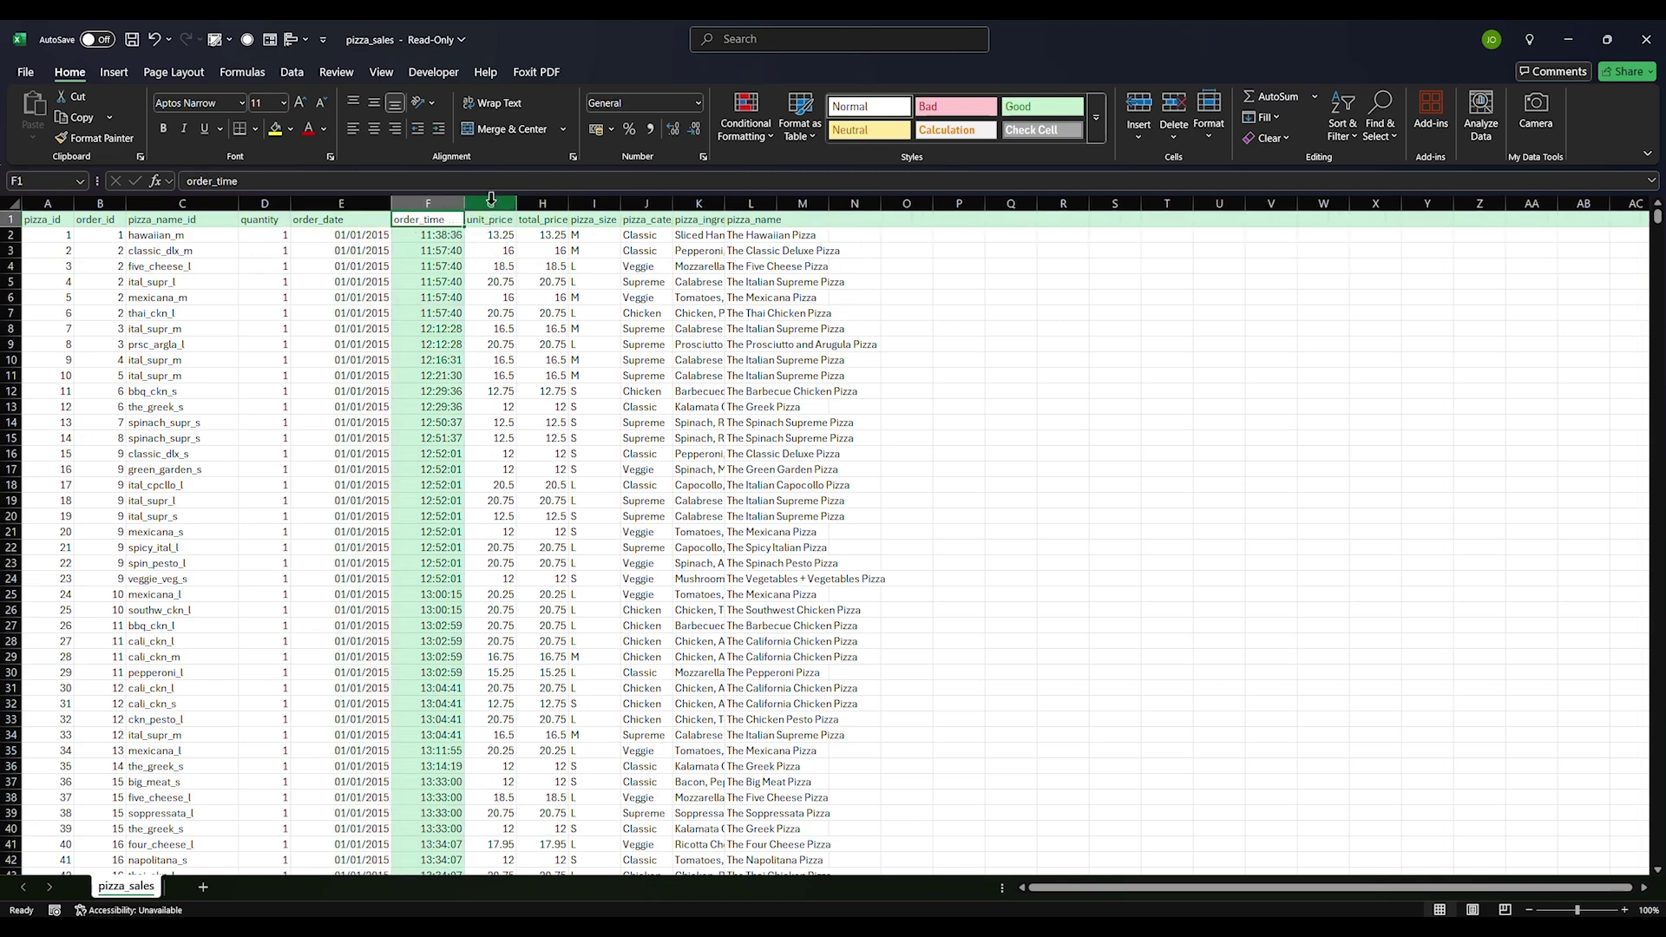
drag(515, 203, 538, 205)
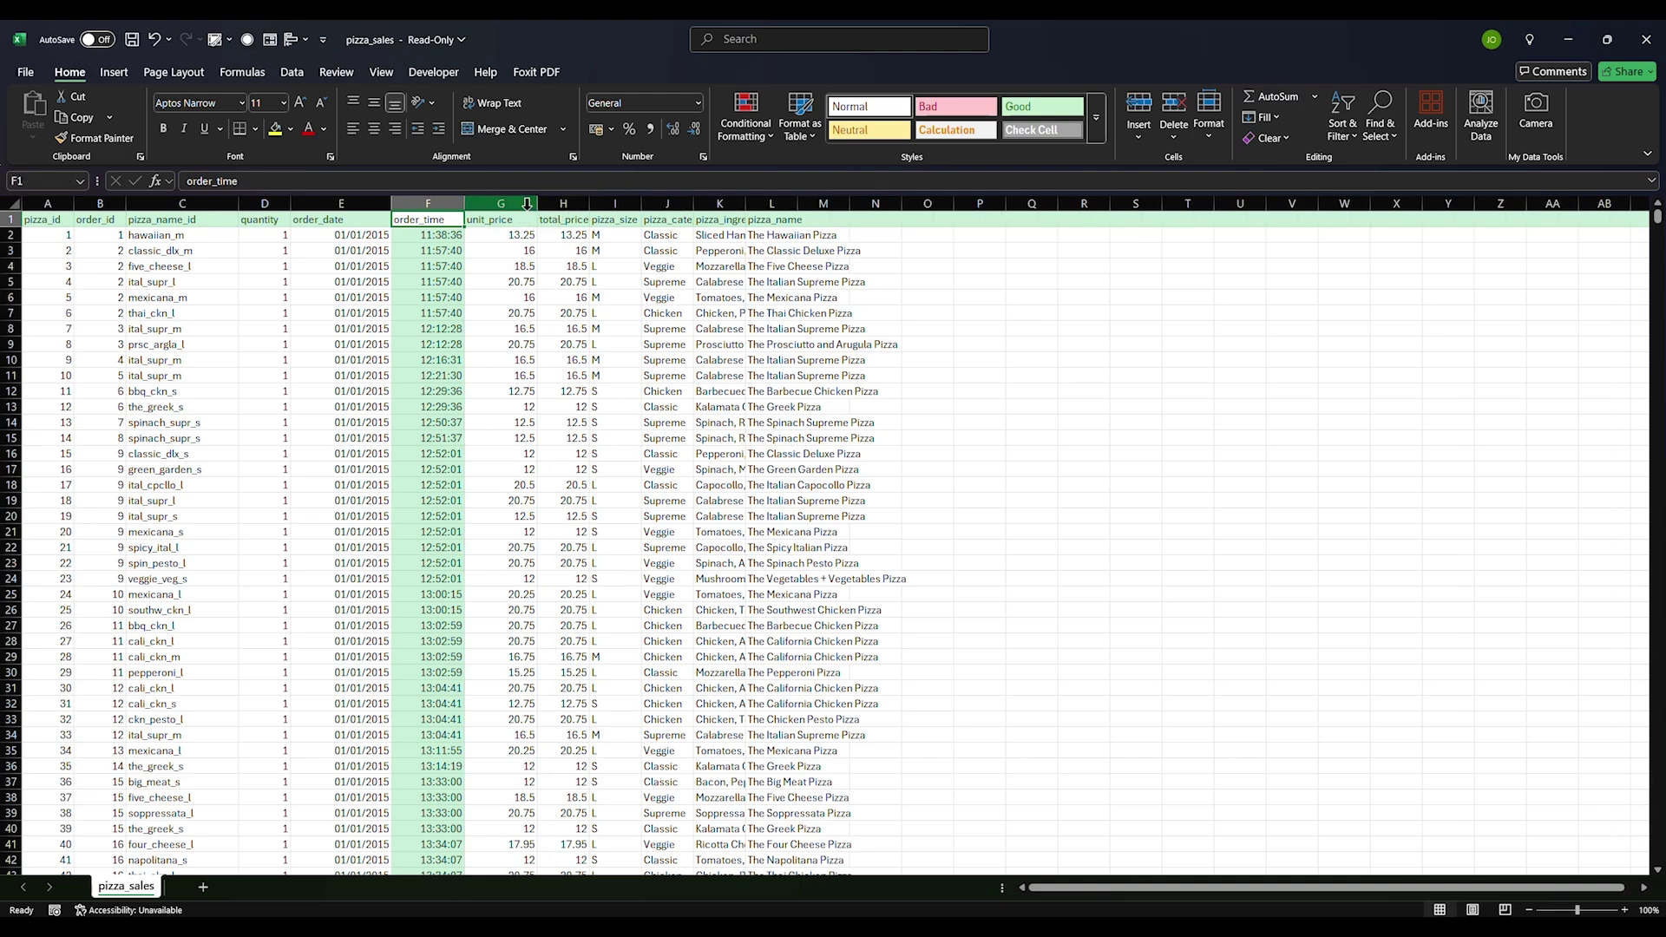
Check the pizza_size entries and widen the pizza_category column to fit its full header
click(629, 232)
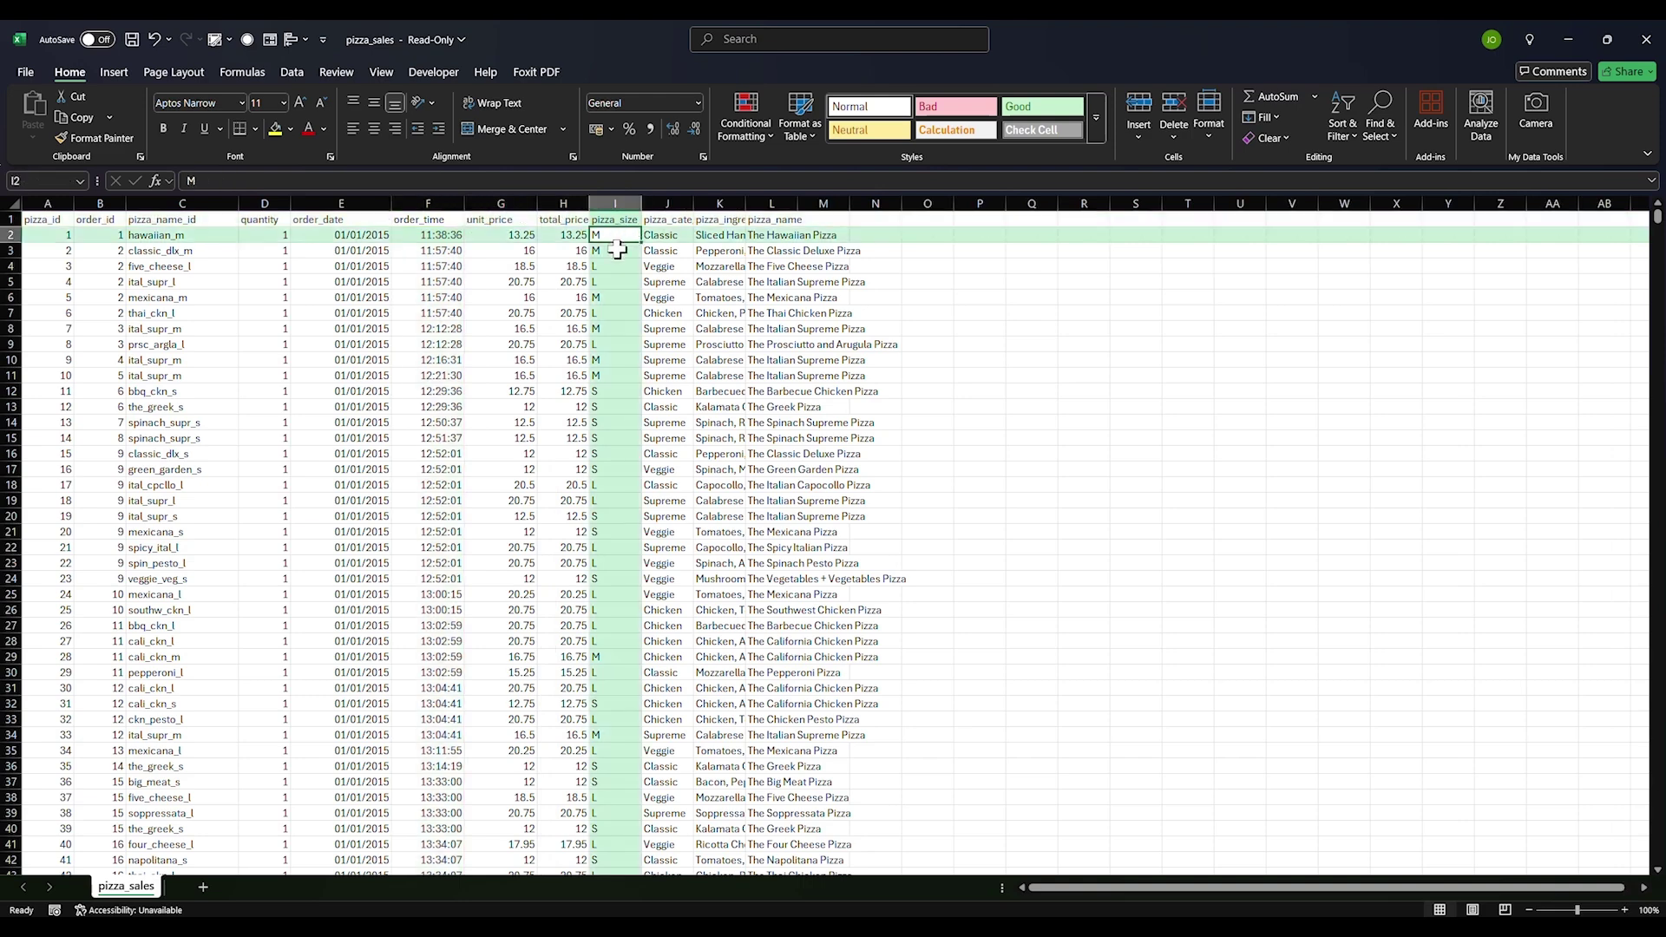
click(614, 278)
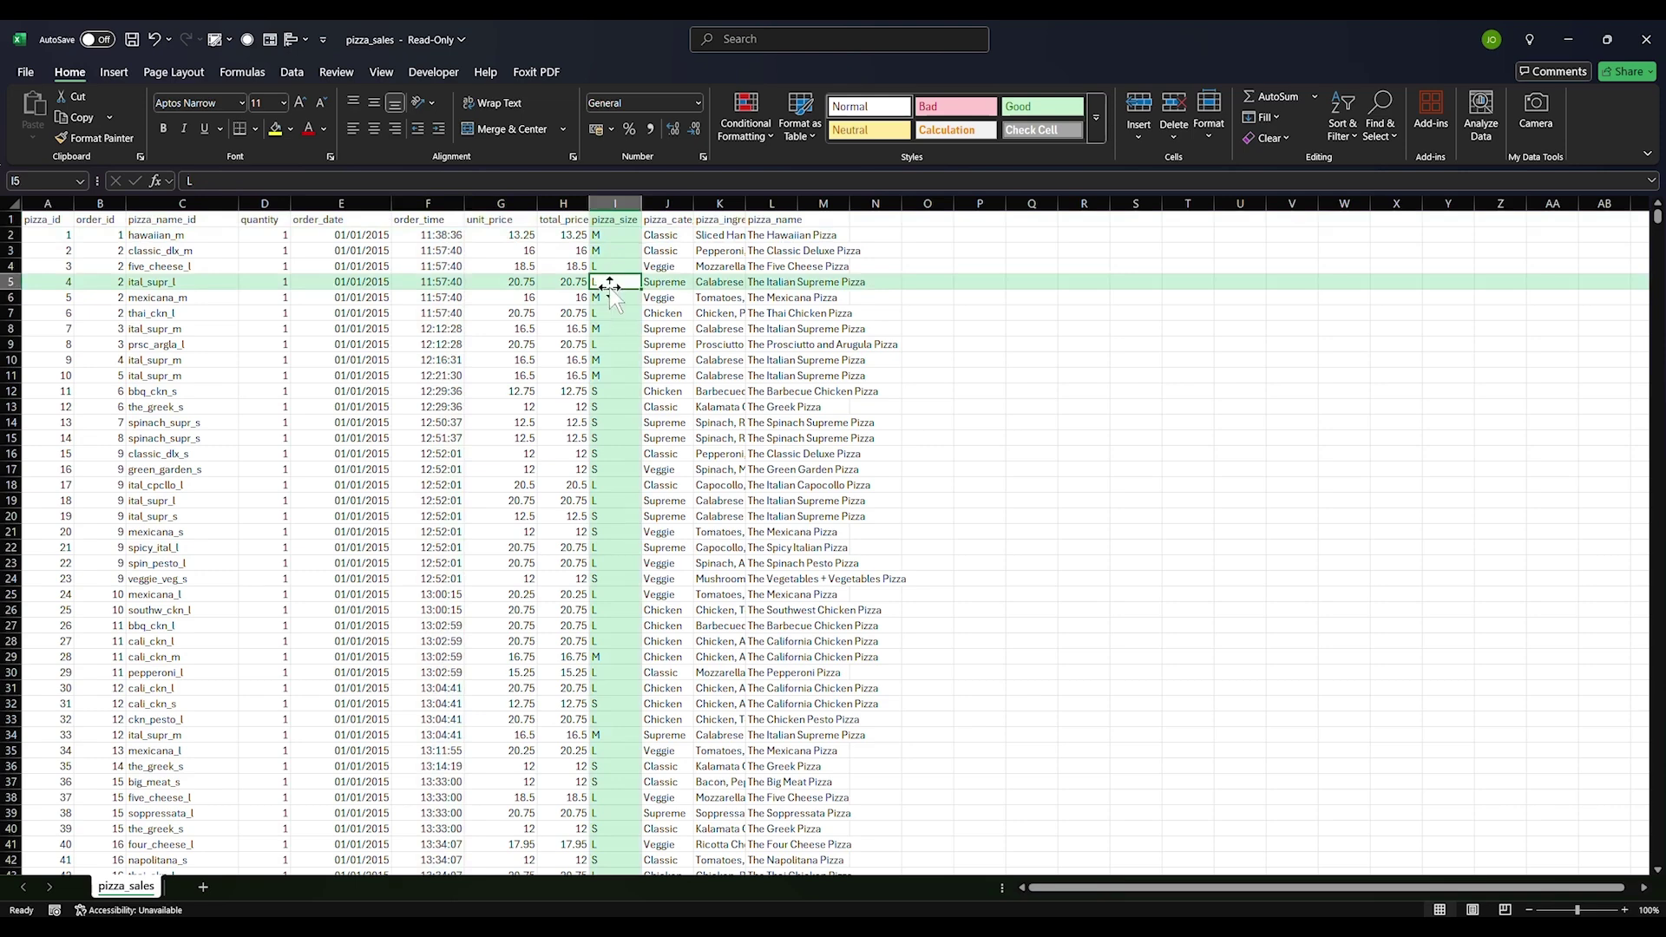
click(610, 250)
click(604, 406)
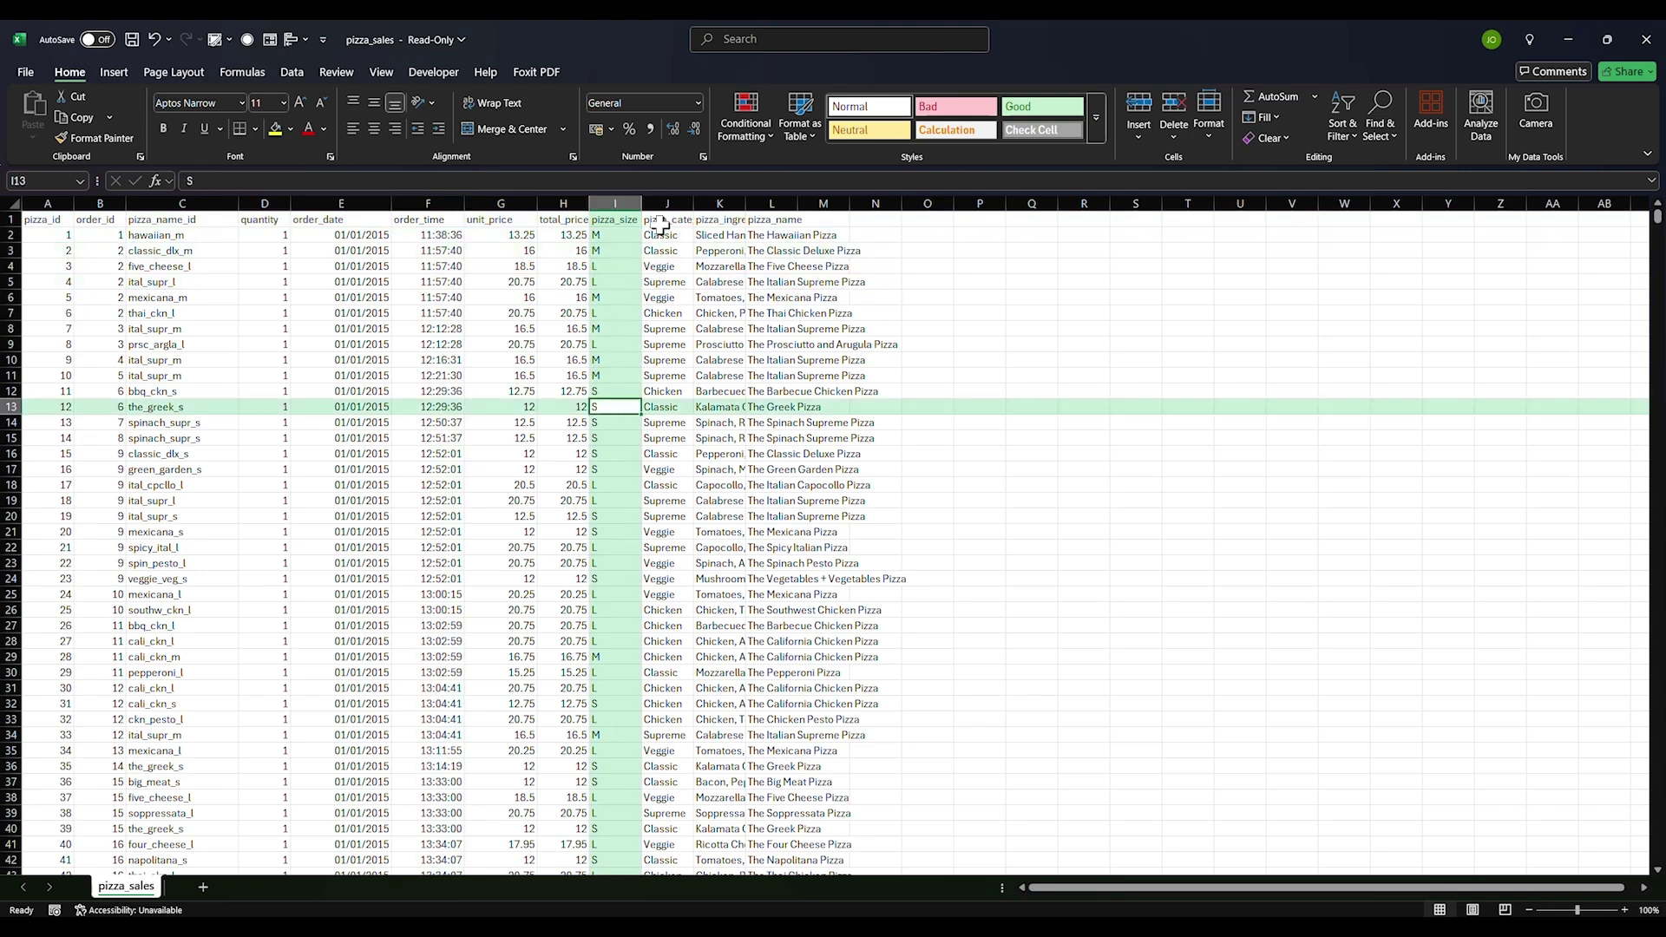
drag(690, 202, 719, 202)
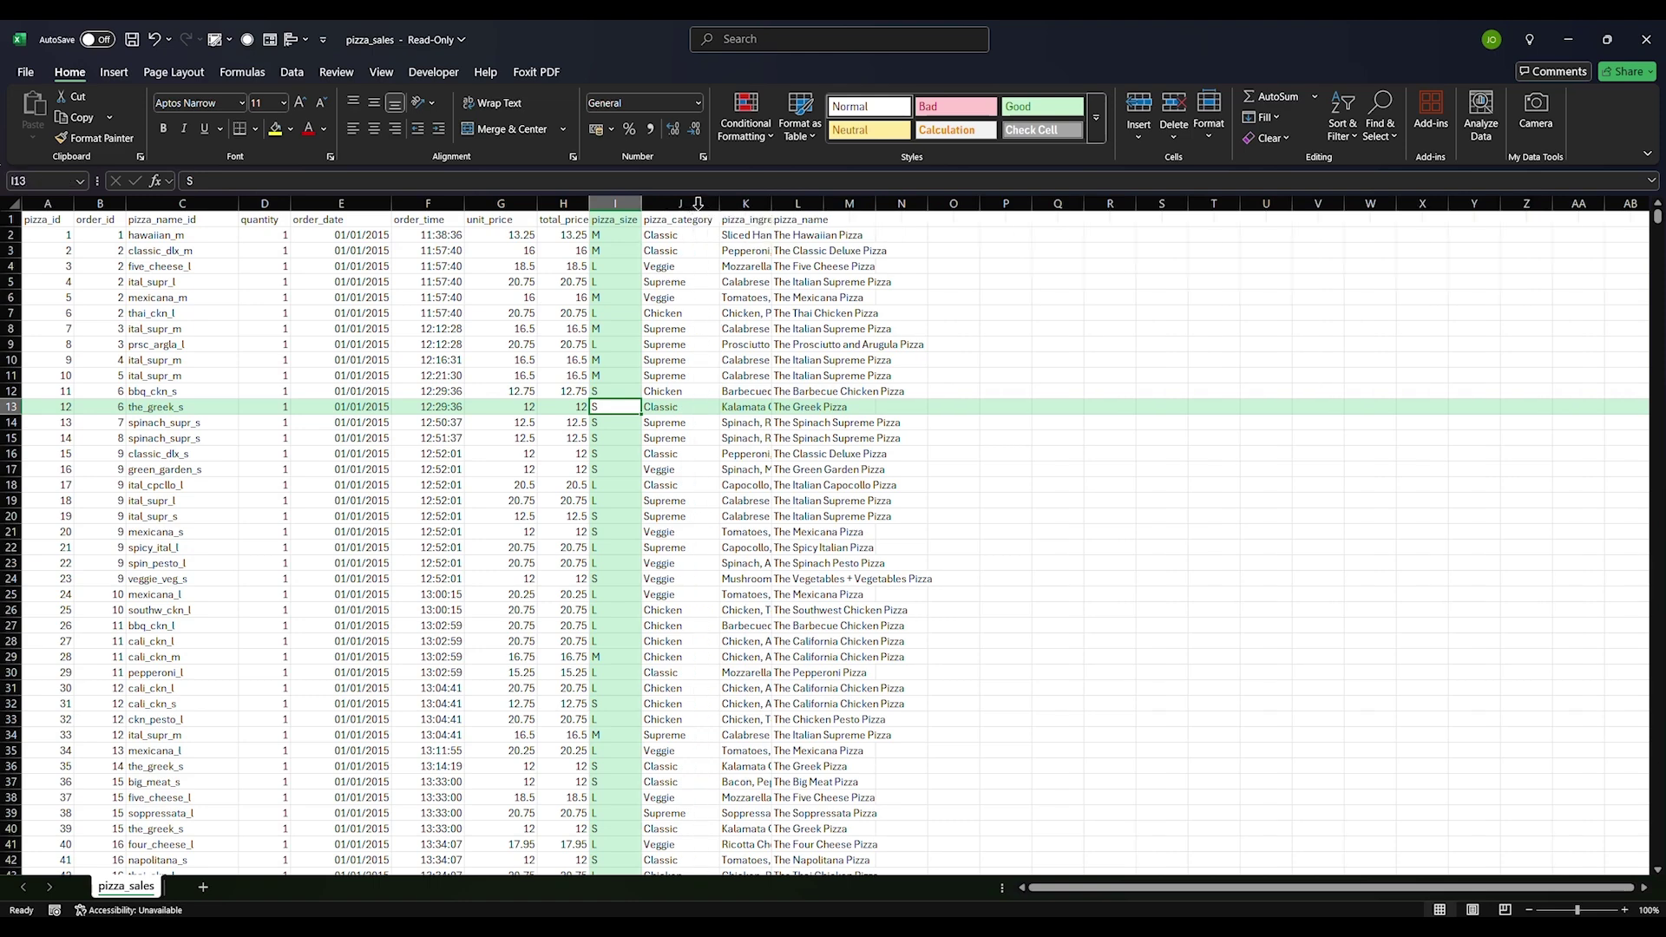
click(687, 265)
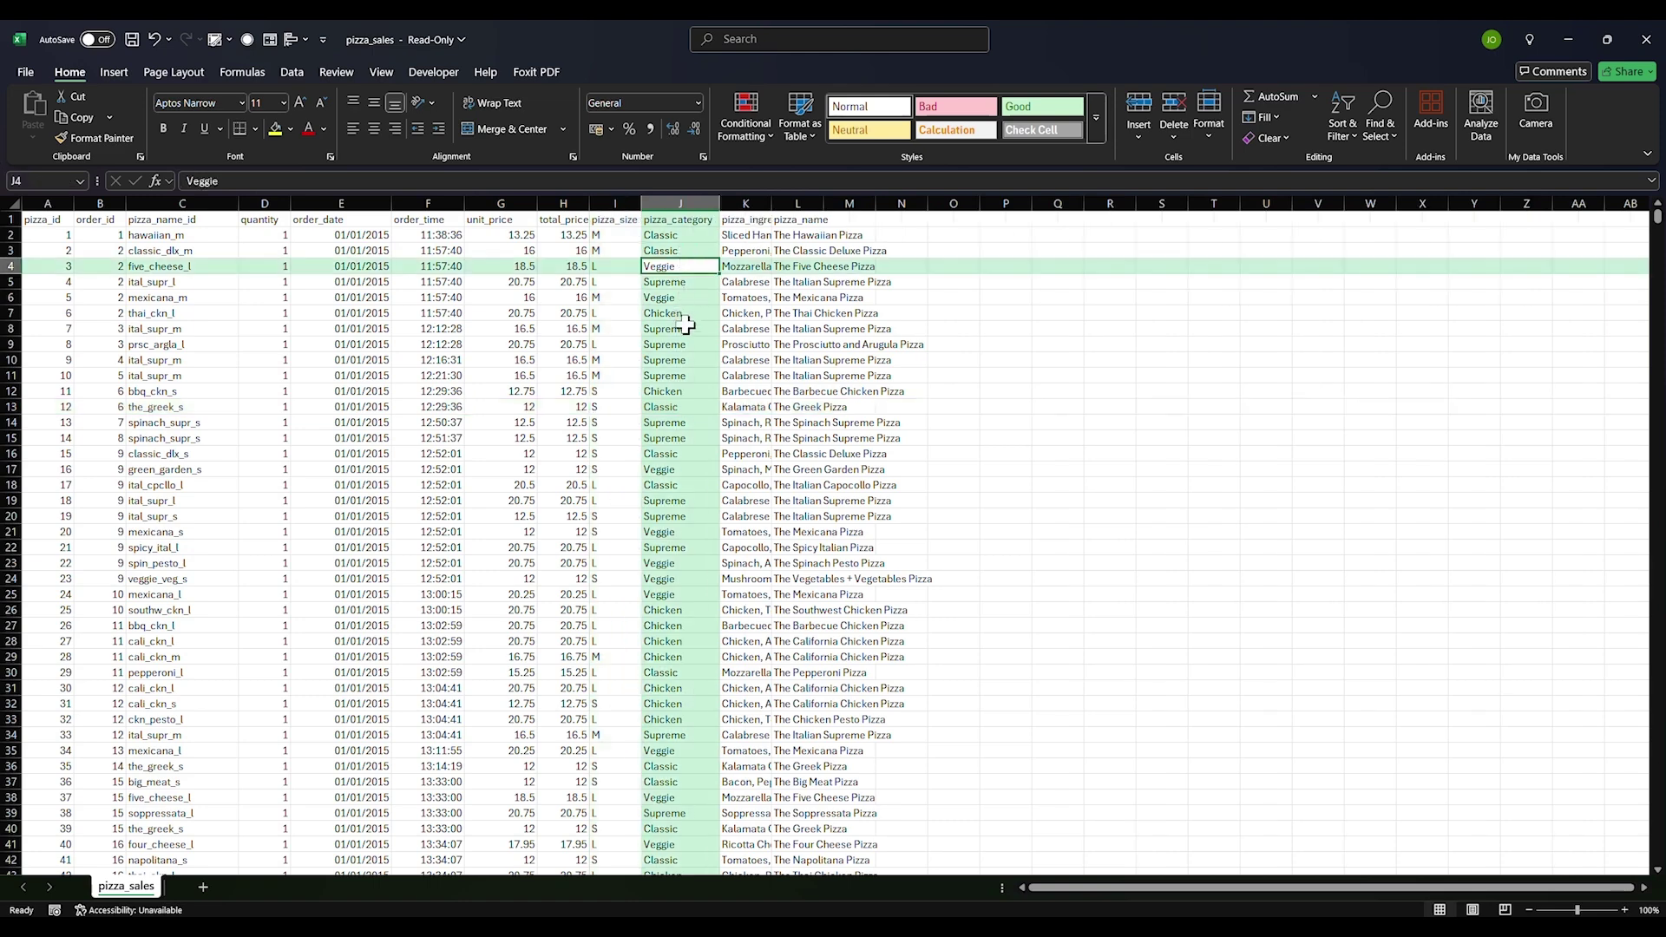
Widen the pizza_ingredients column to fit its header and the pizza_name column to fit the full pizza names
click(745, 220)
drag(771, 204, 828, 222)
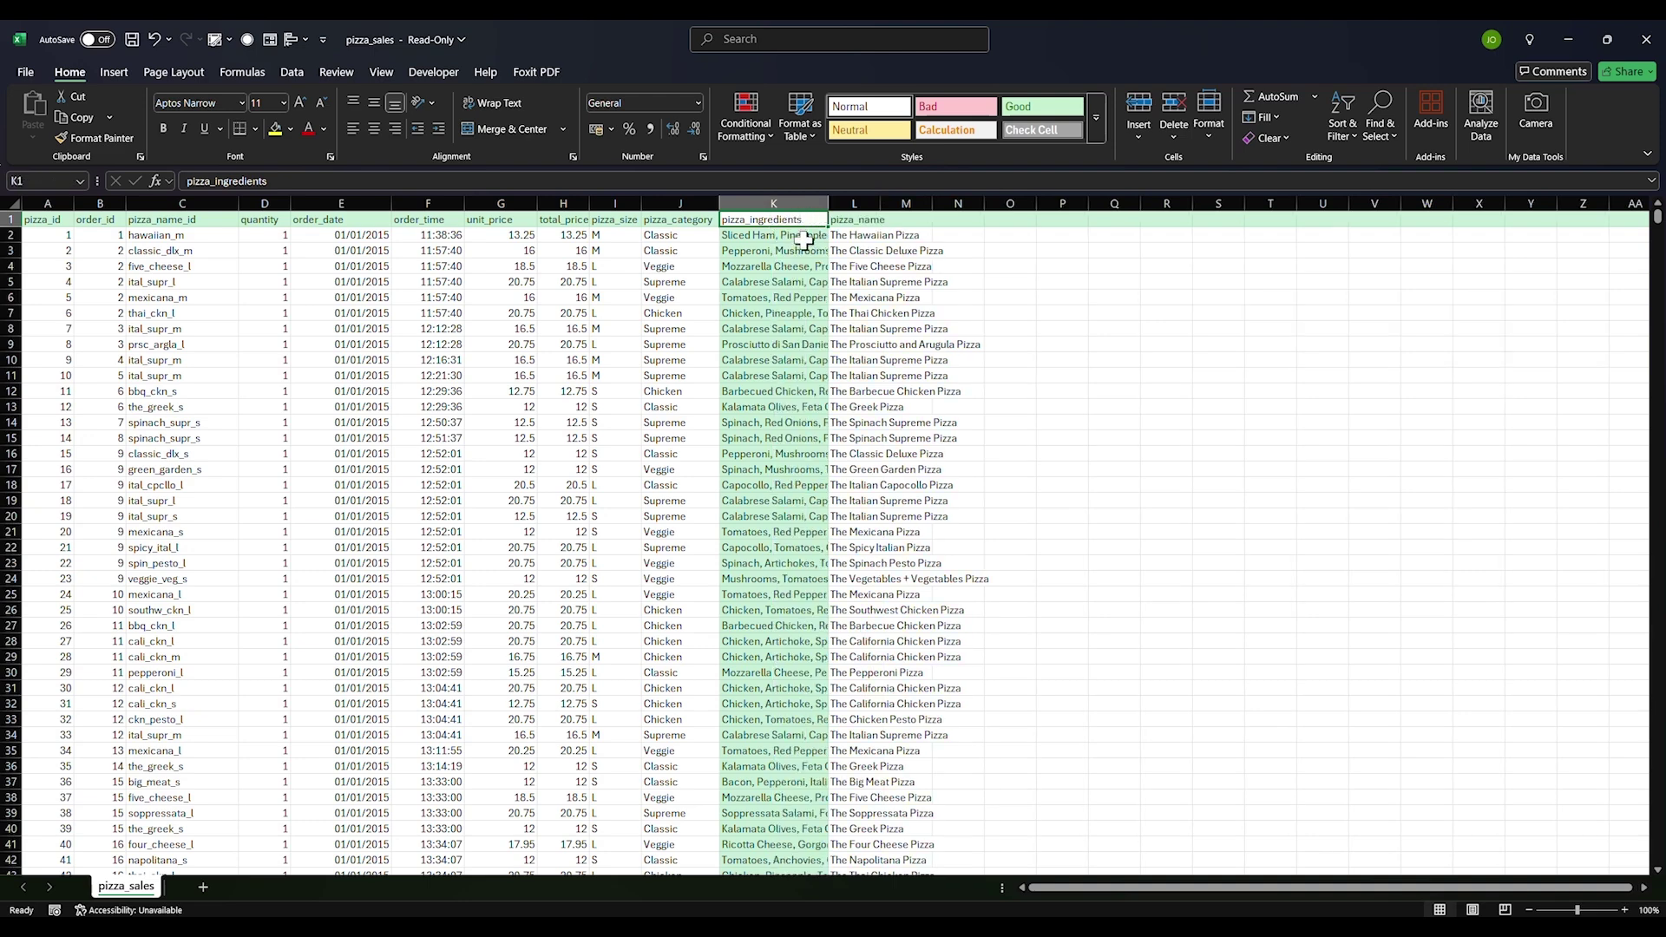
click(768, 312)
click(838, 251)
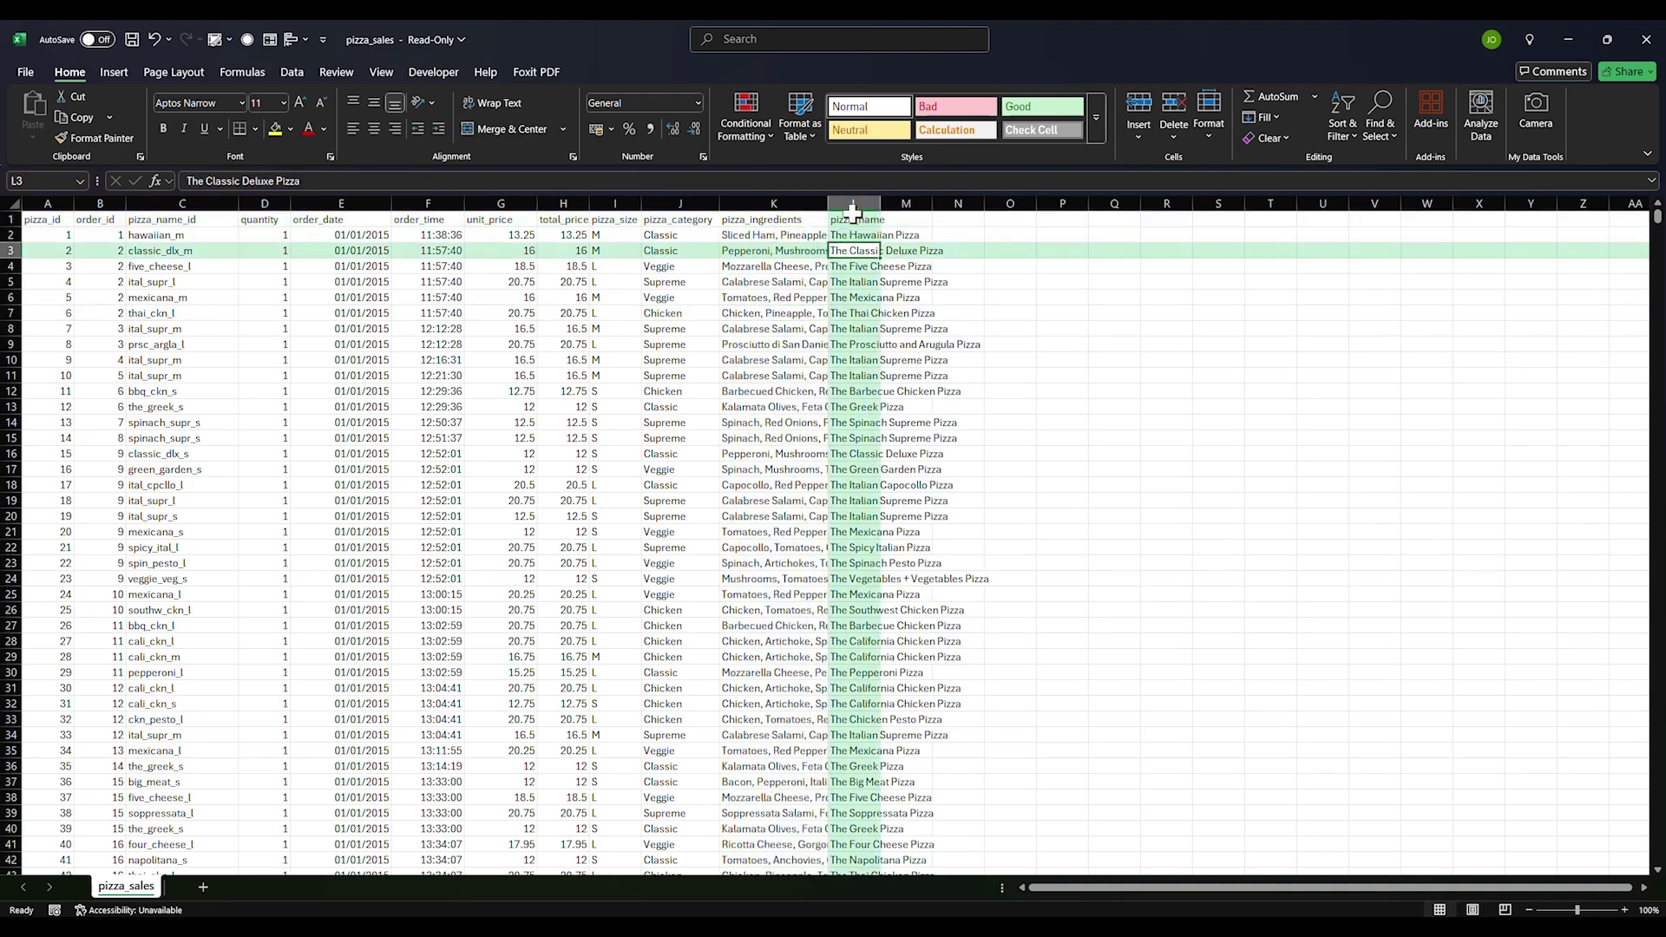
drag(879, 204, 949, 275)
click(1060, 343)
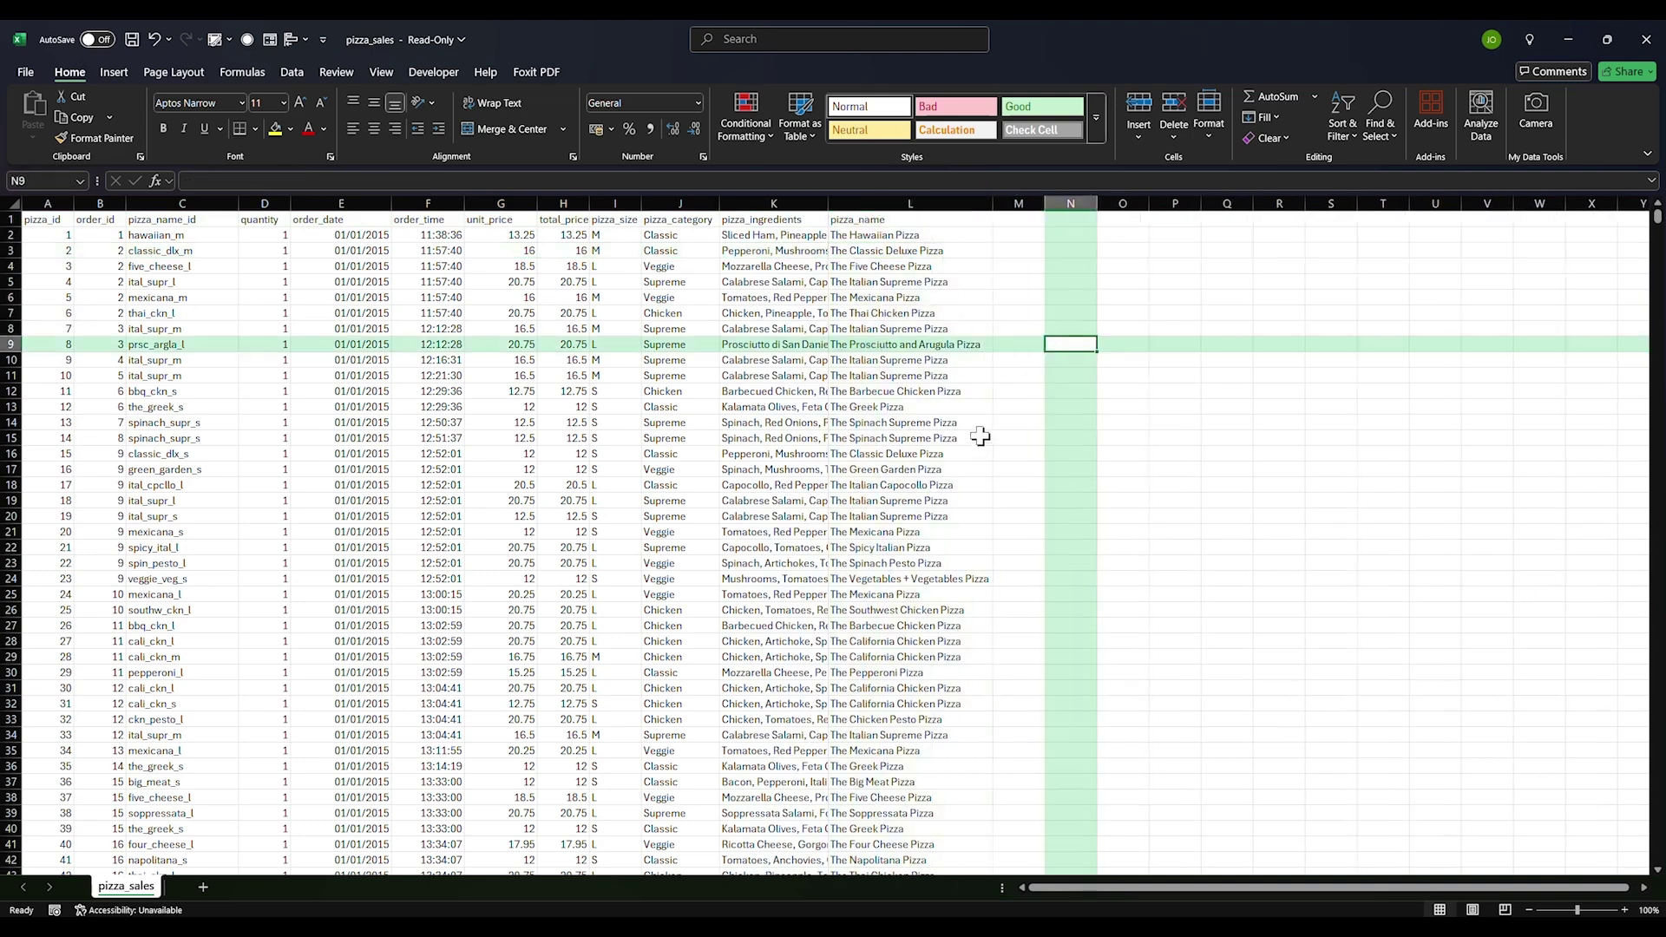
click(656, 532)
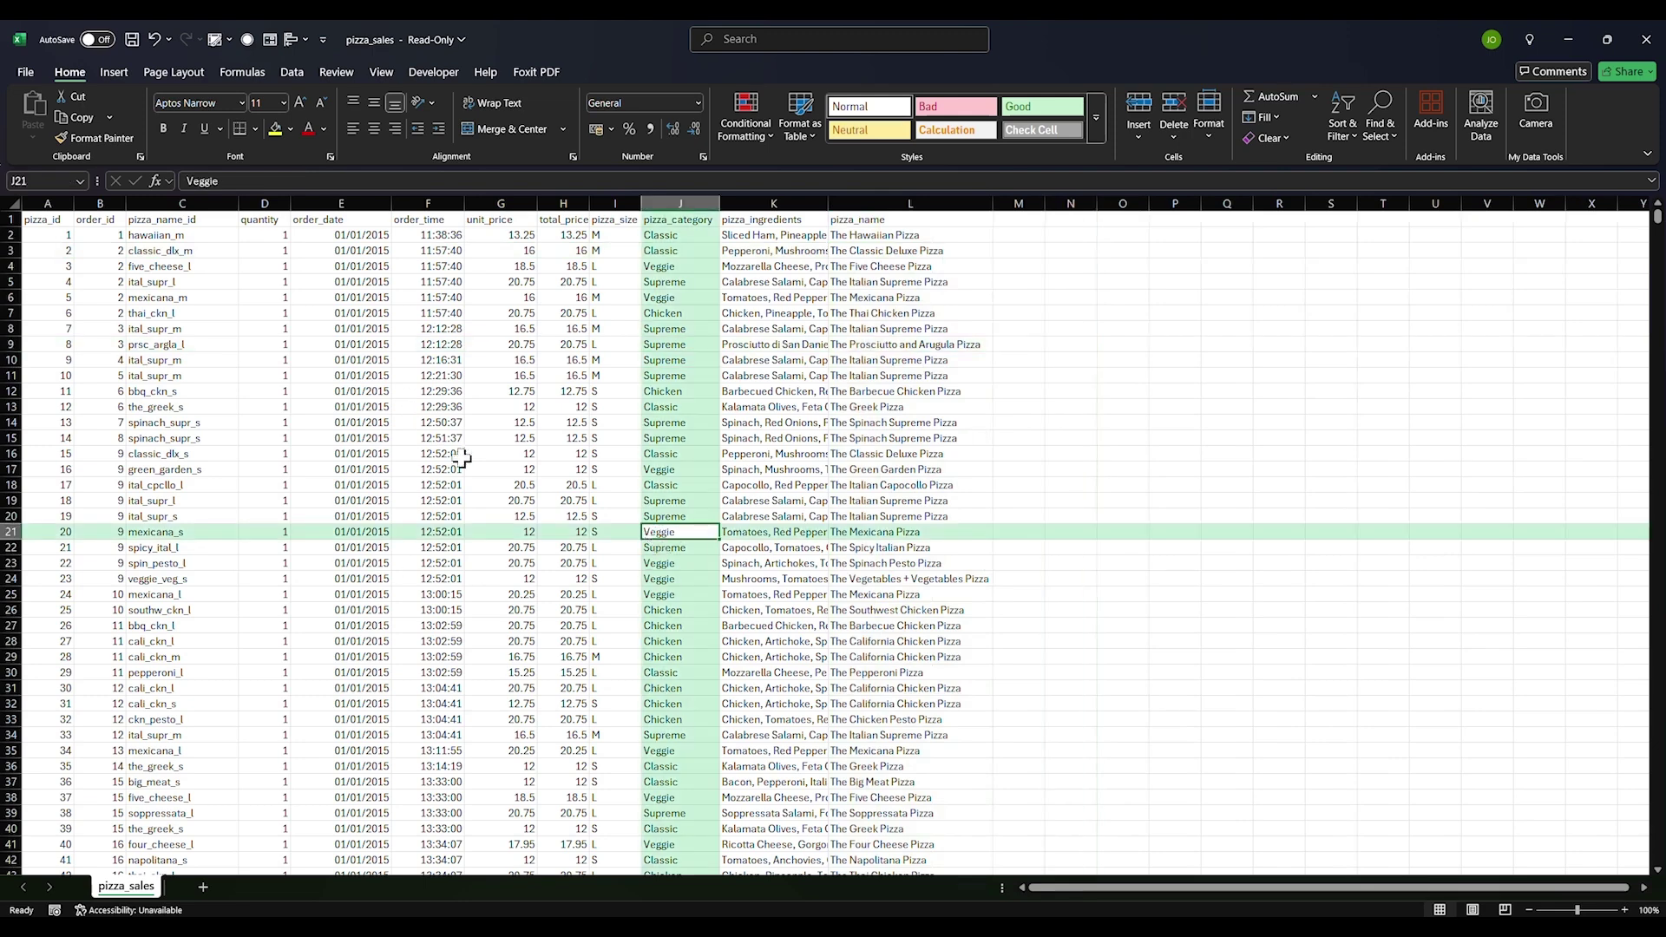
click(764, 438)
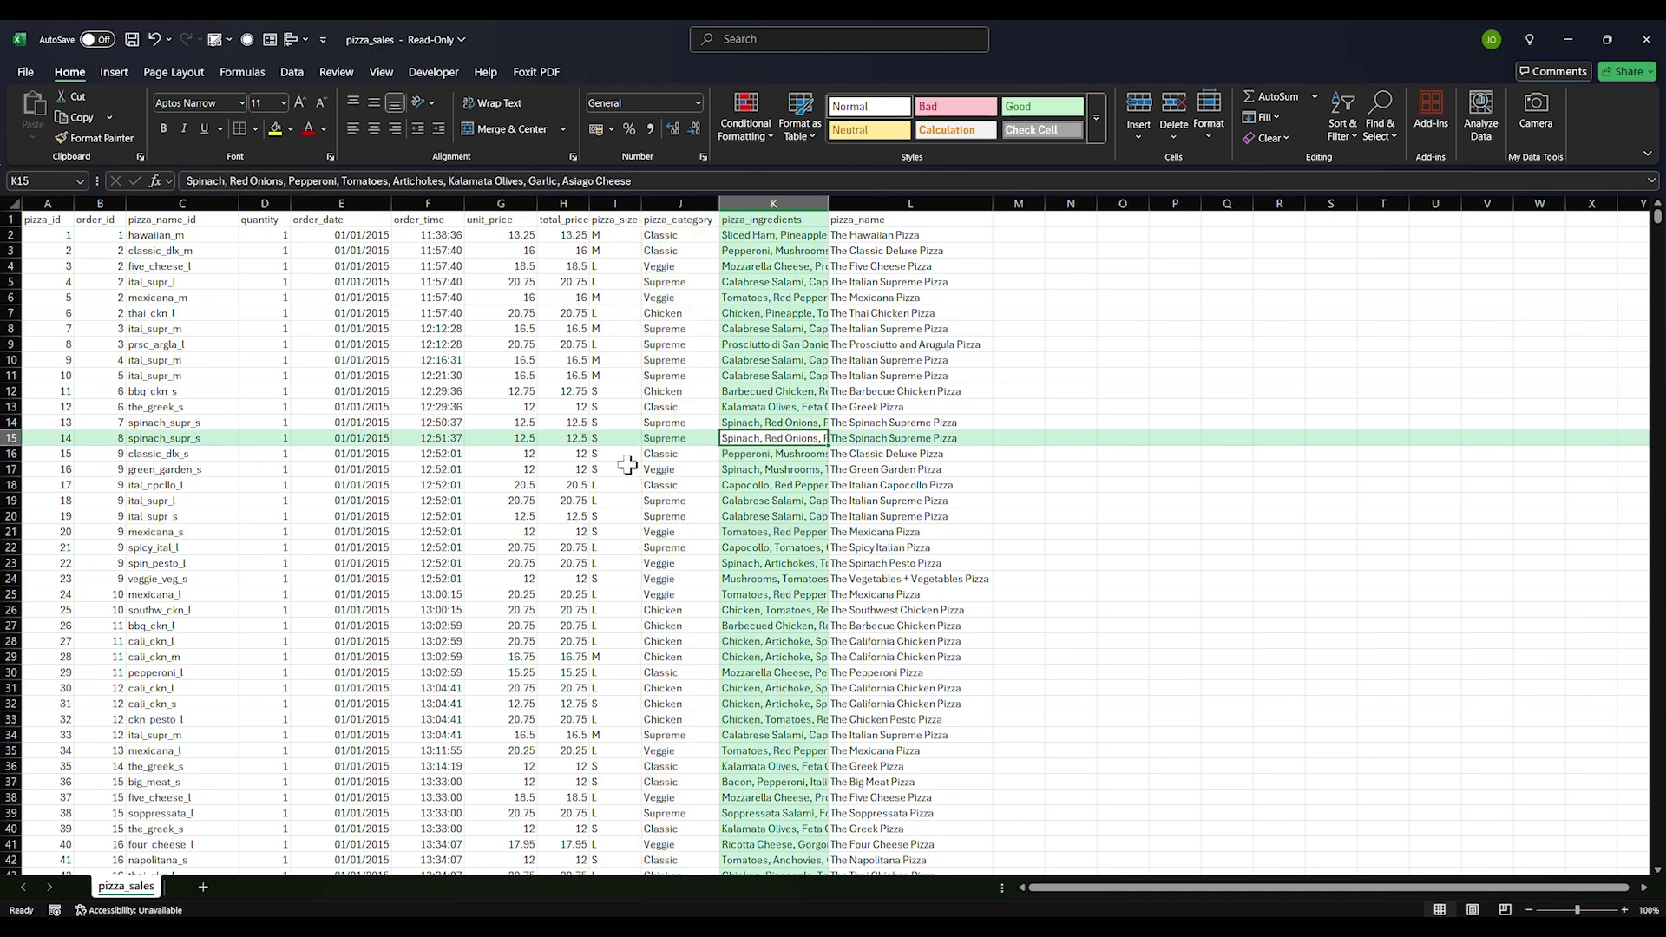
click(586, 503)
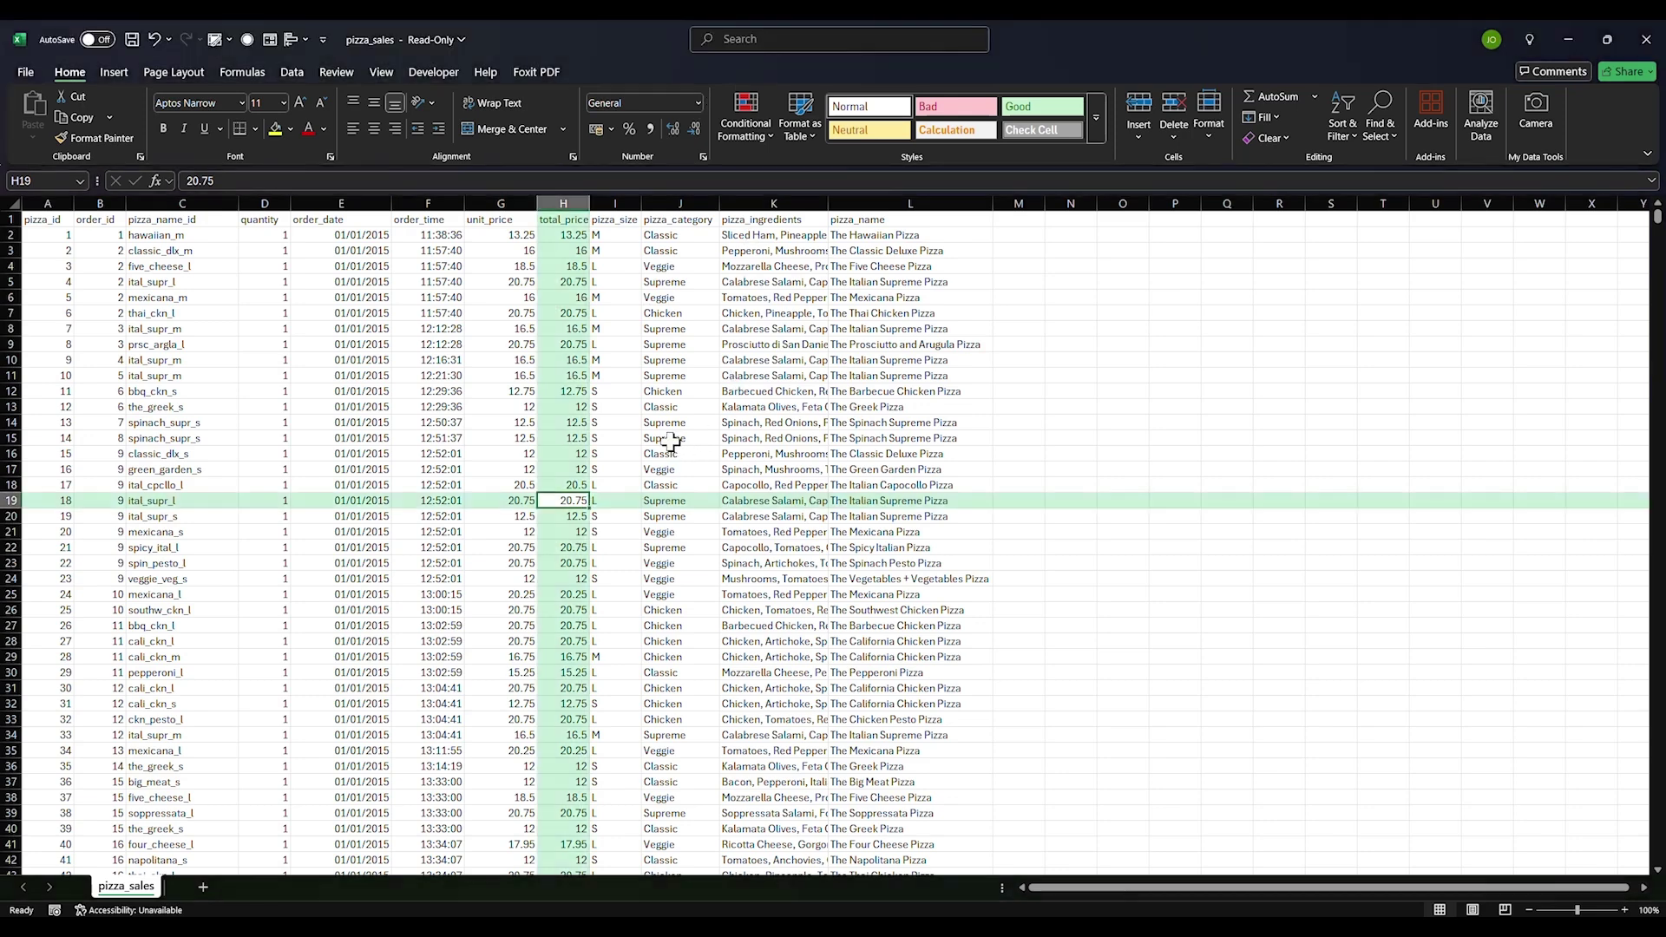
click(679, 424)
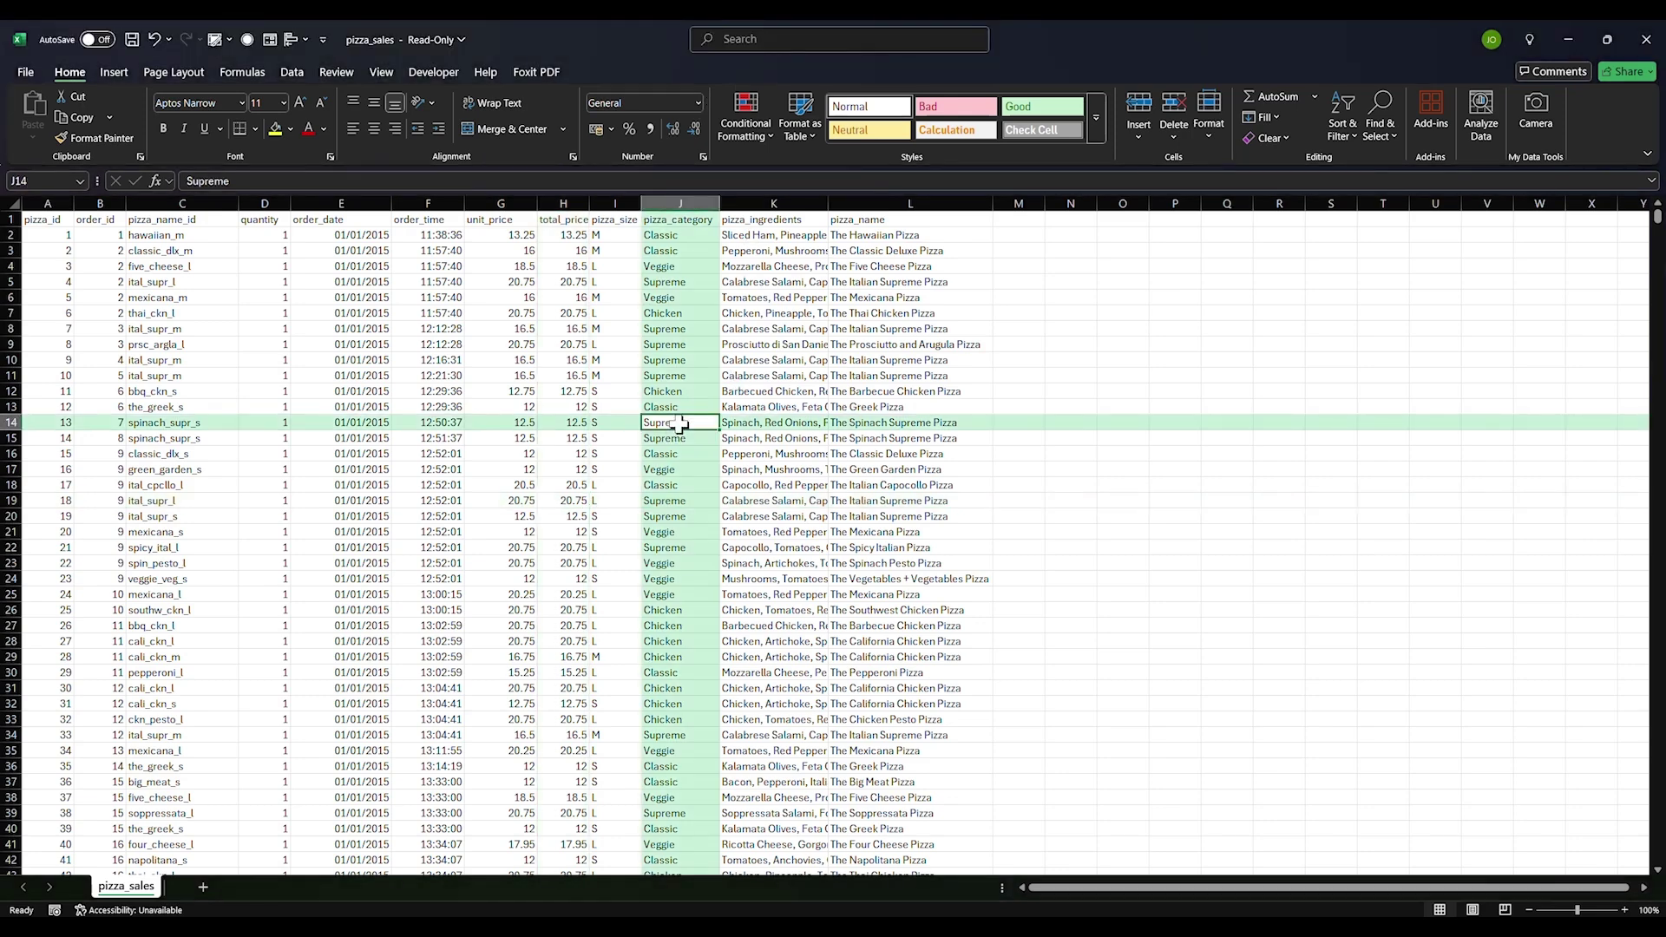
click(630, 468)
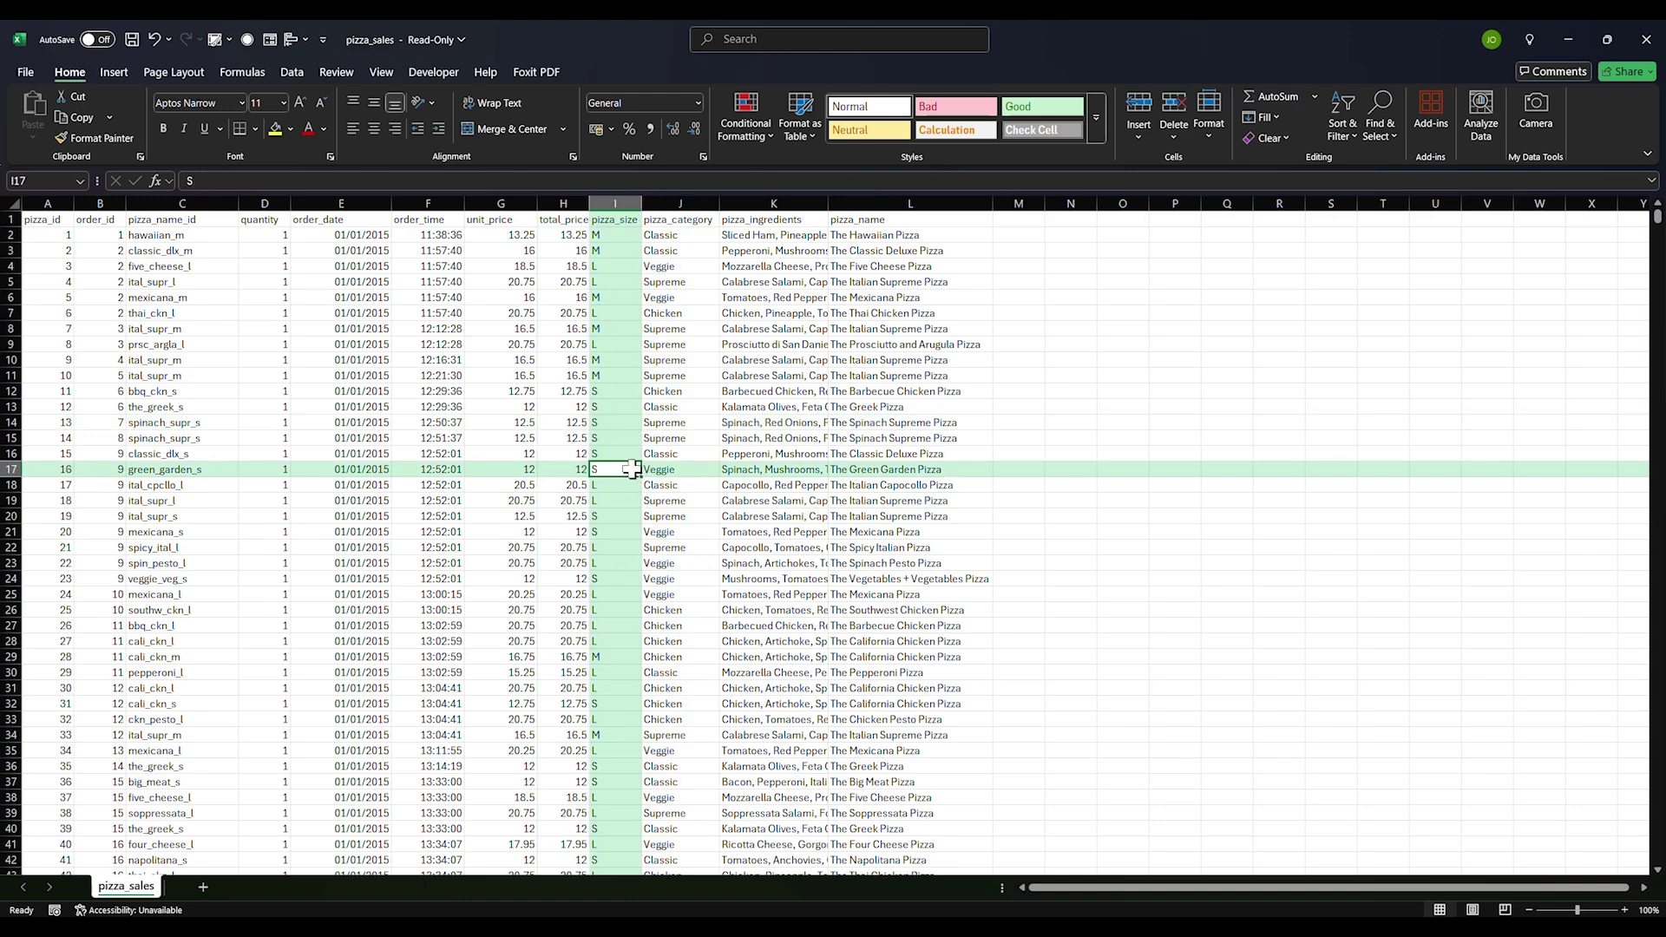
Load the whole pizza sales range $A$1:$L$48621 into Power Query as a table with headers
key(ctrl+a)
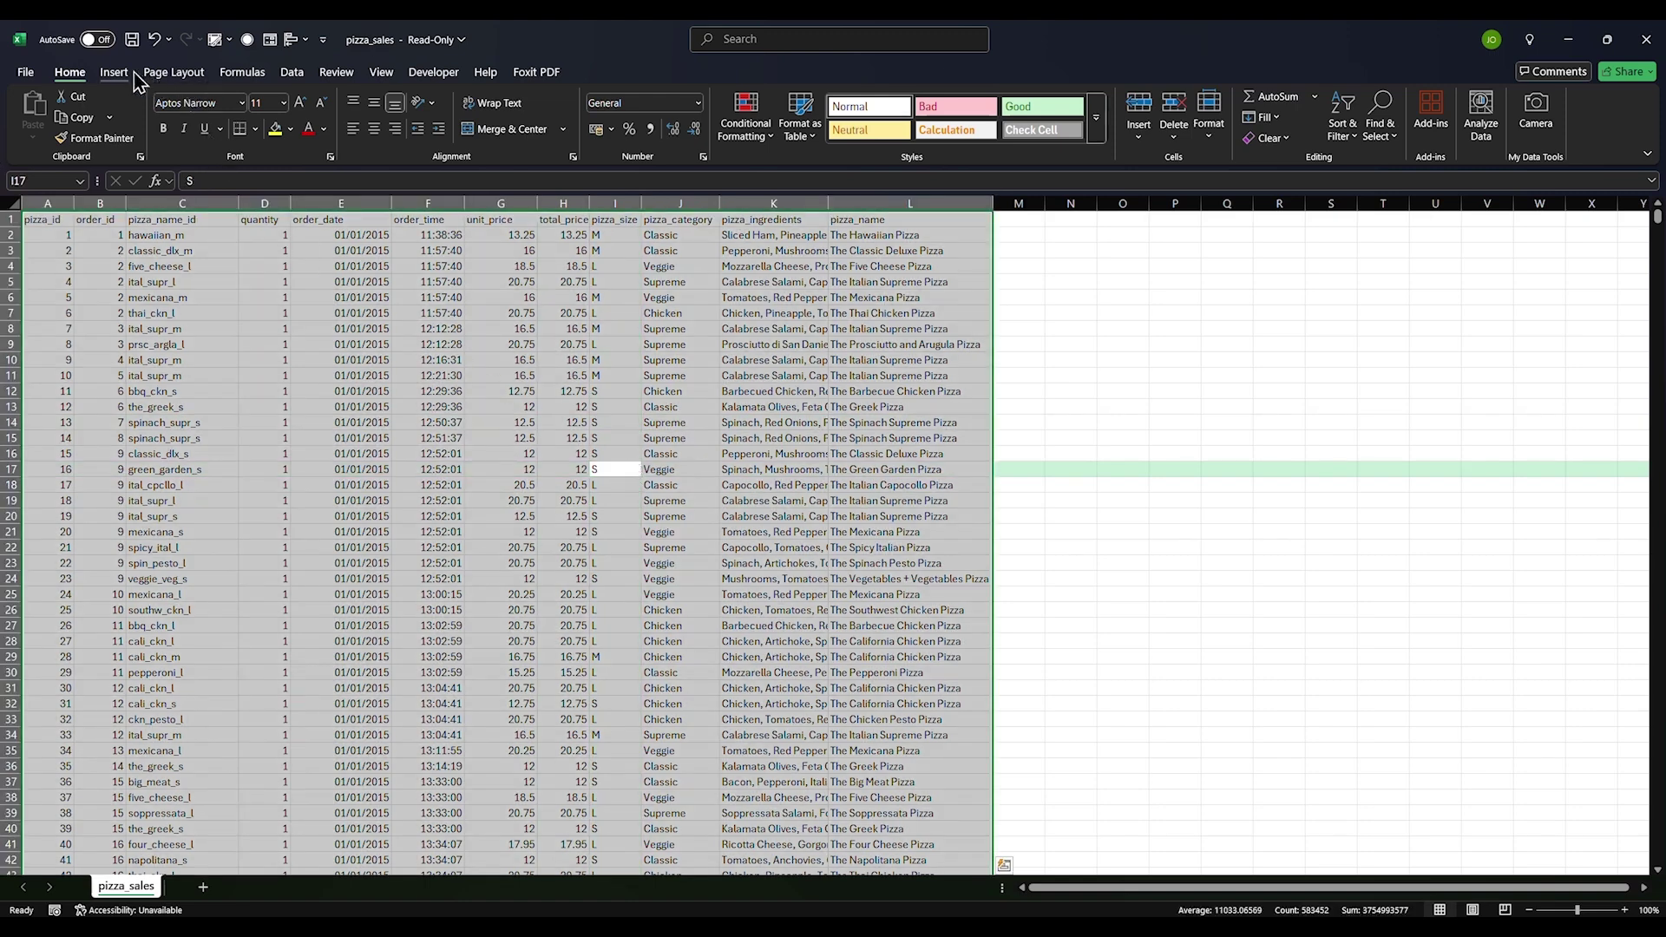
click(292, 73)
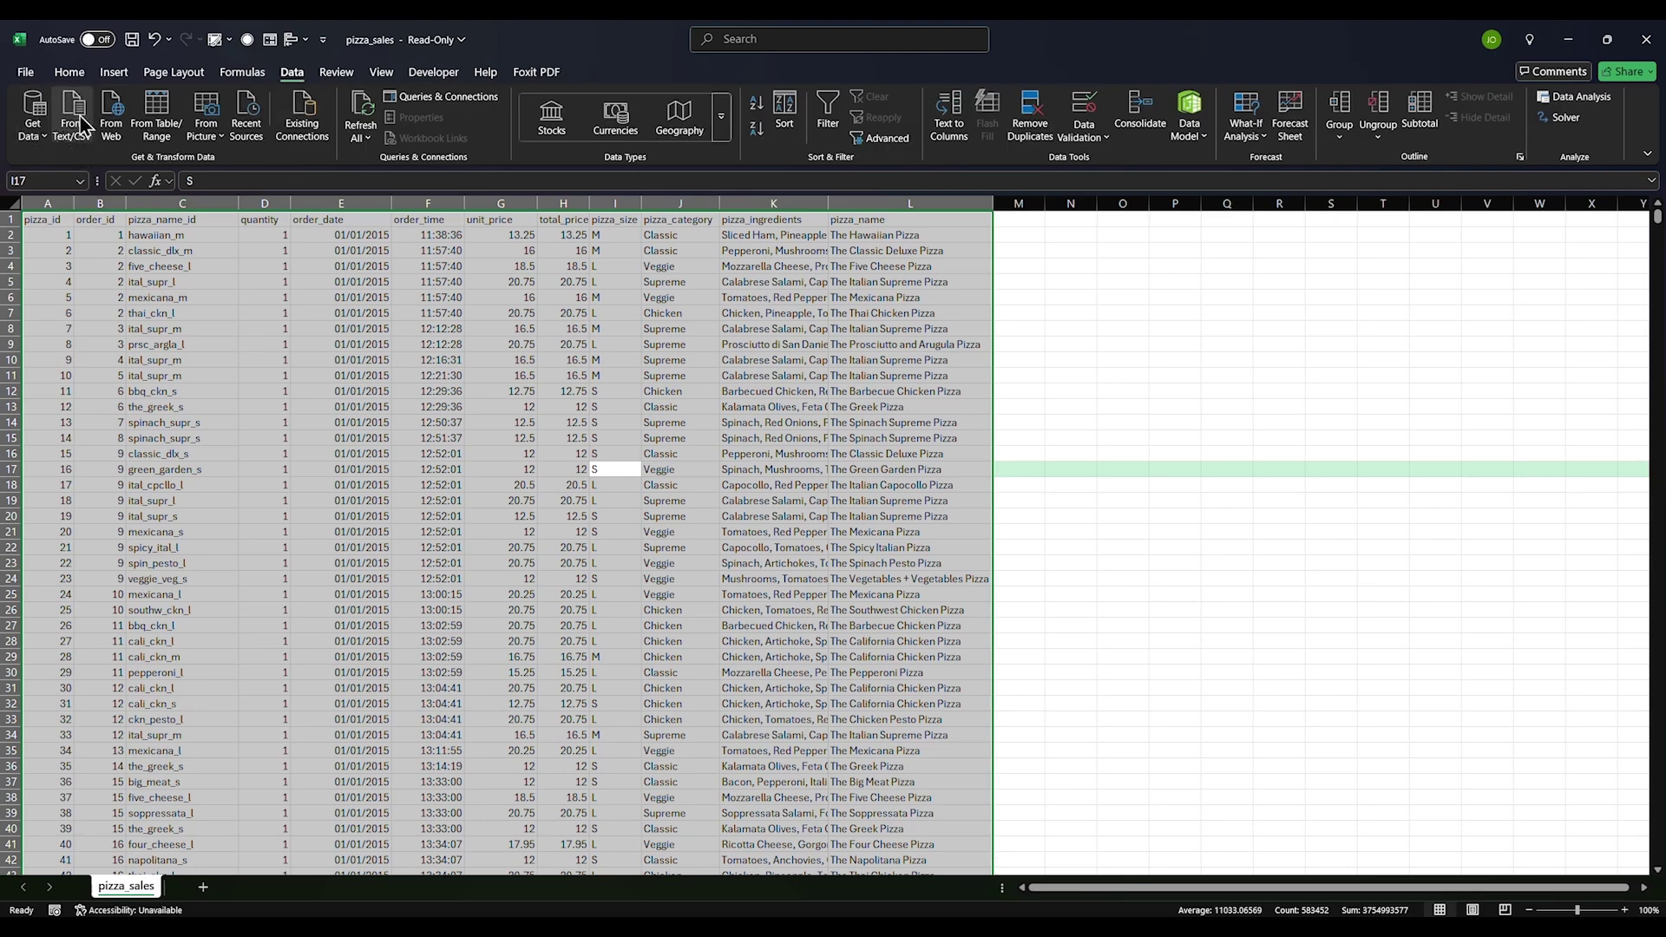
click(160, 120)
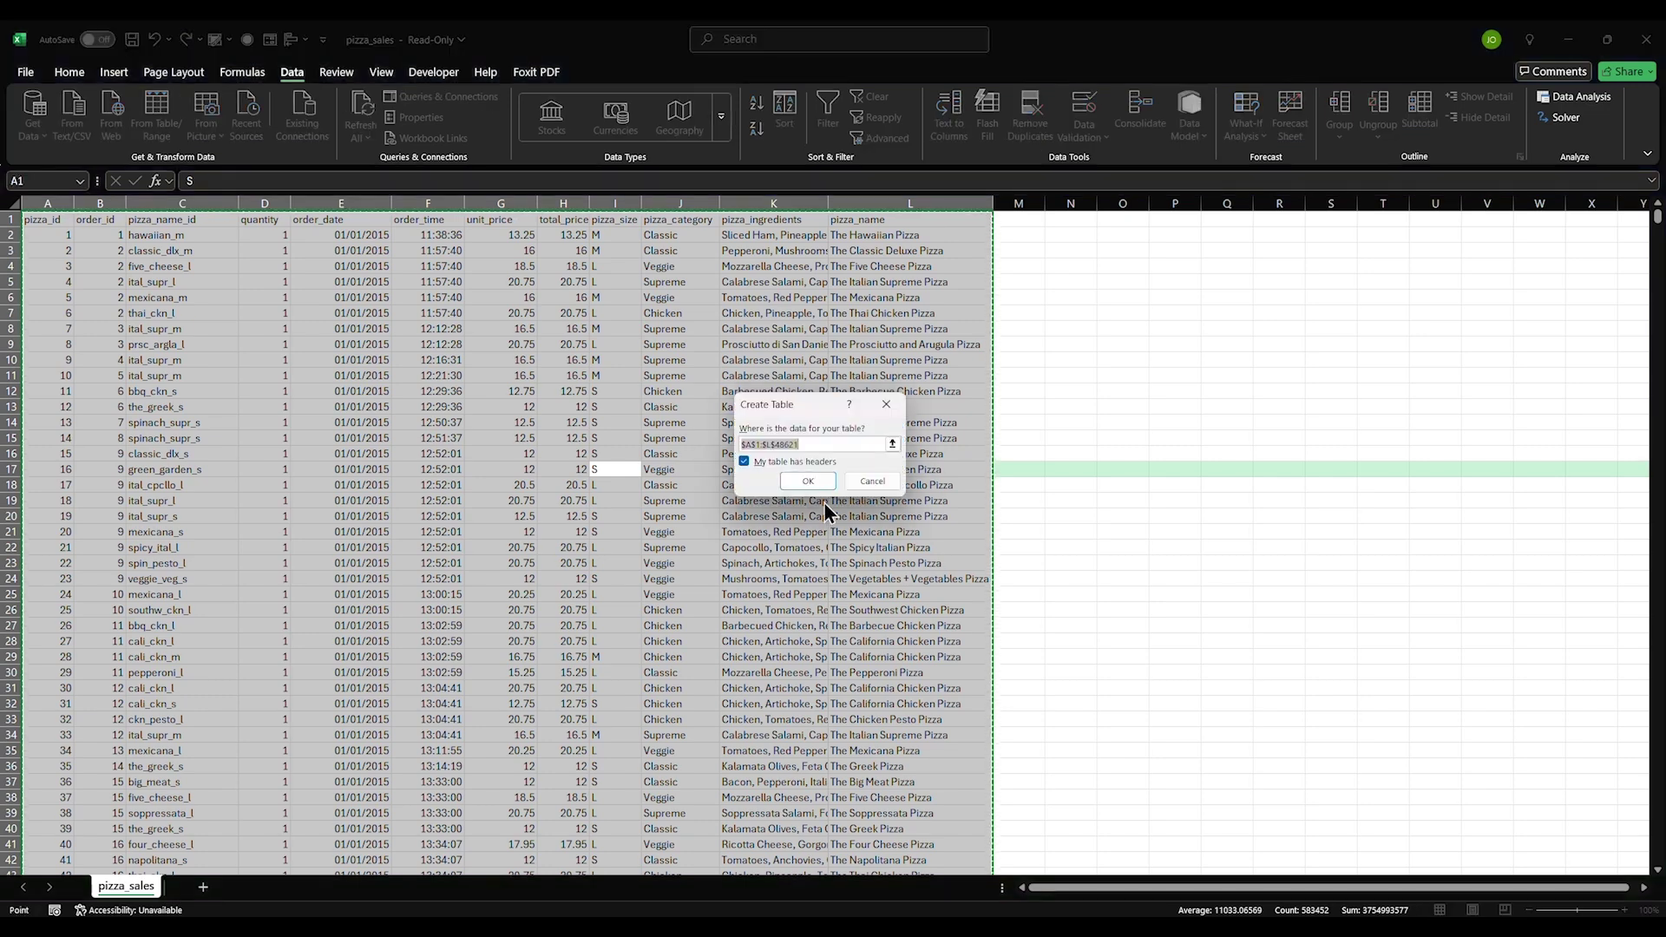
click(816, 486)
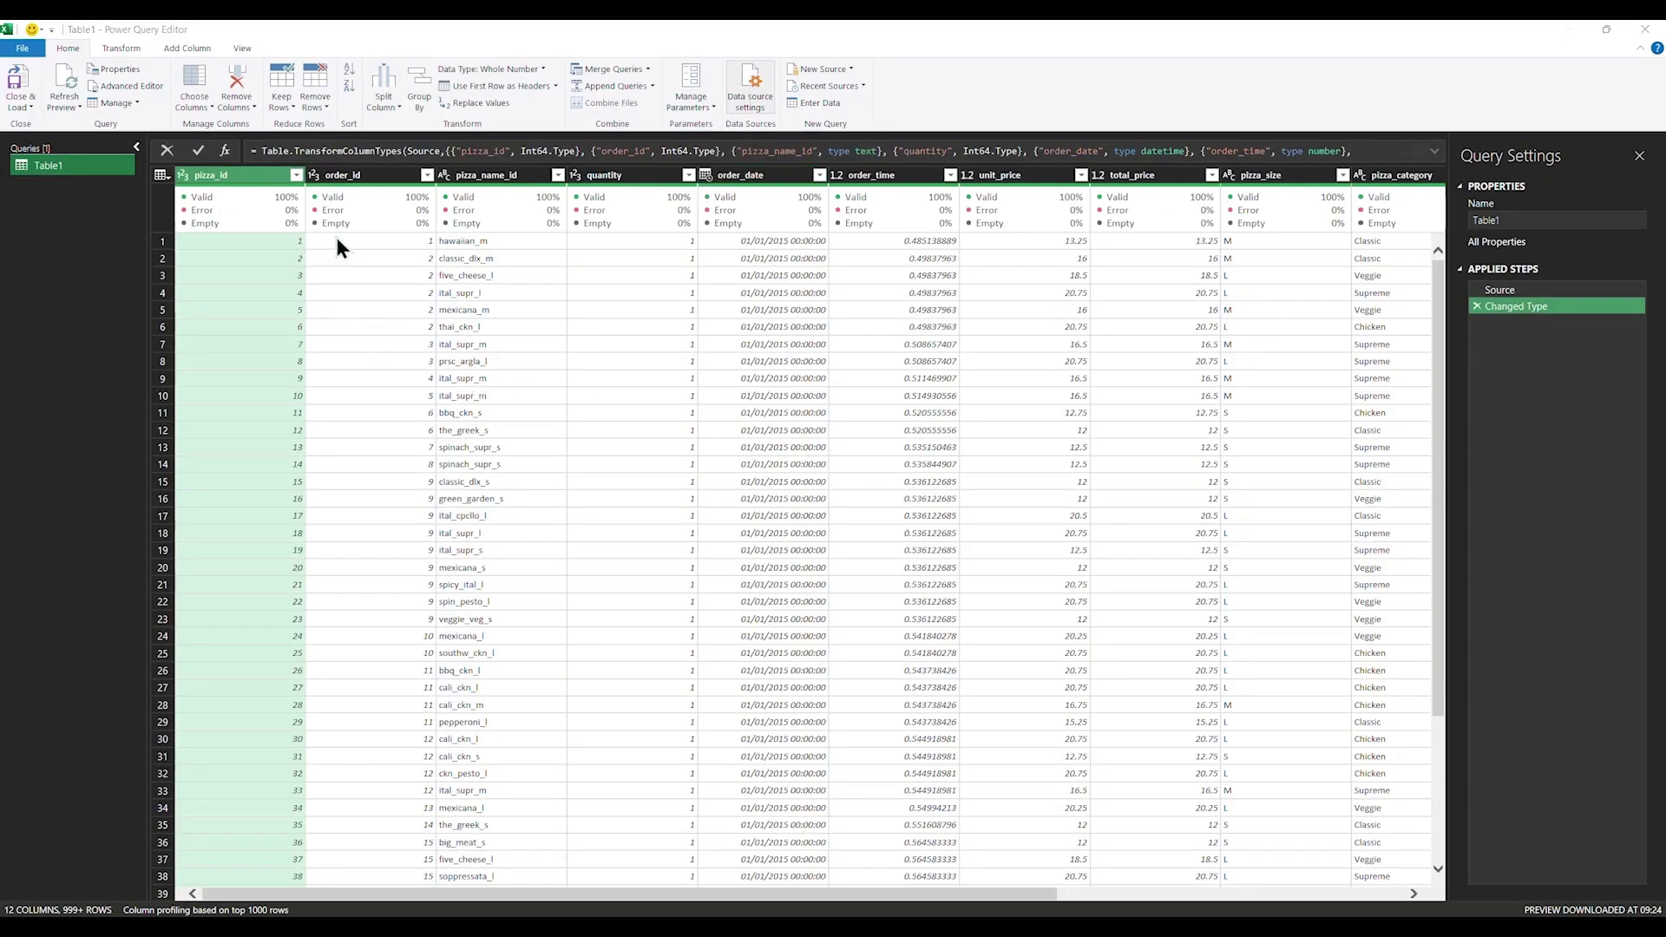
Turn the column quality statistics off and back on in the query preview
mouse_move(287, 216)
click(241, 49)
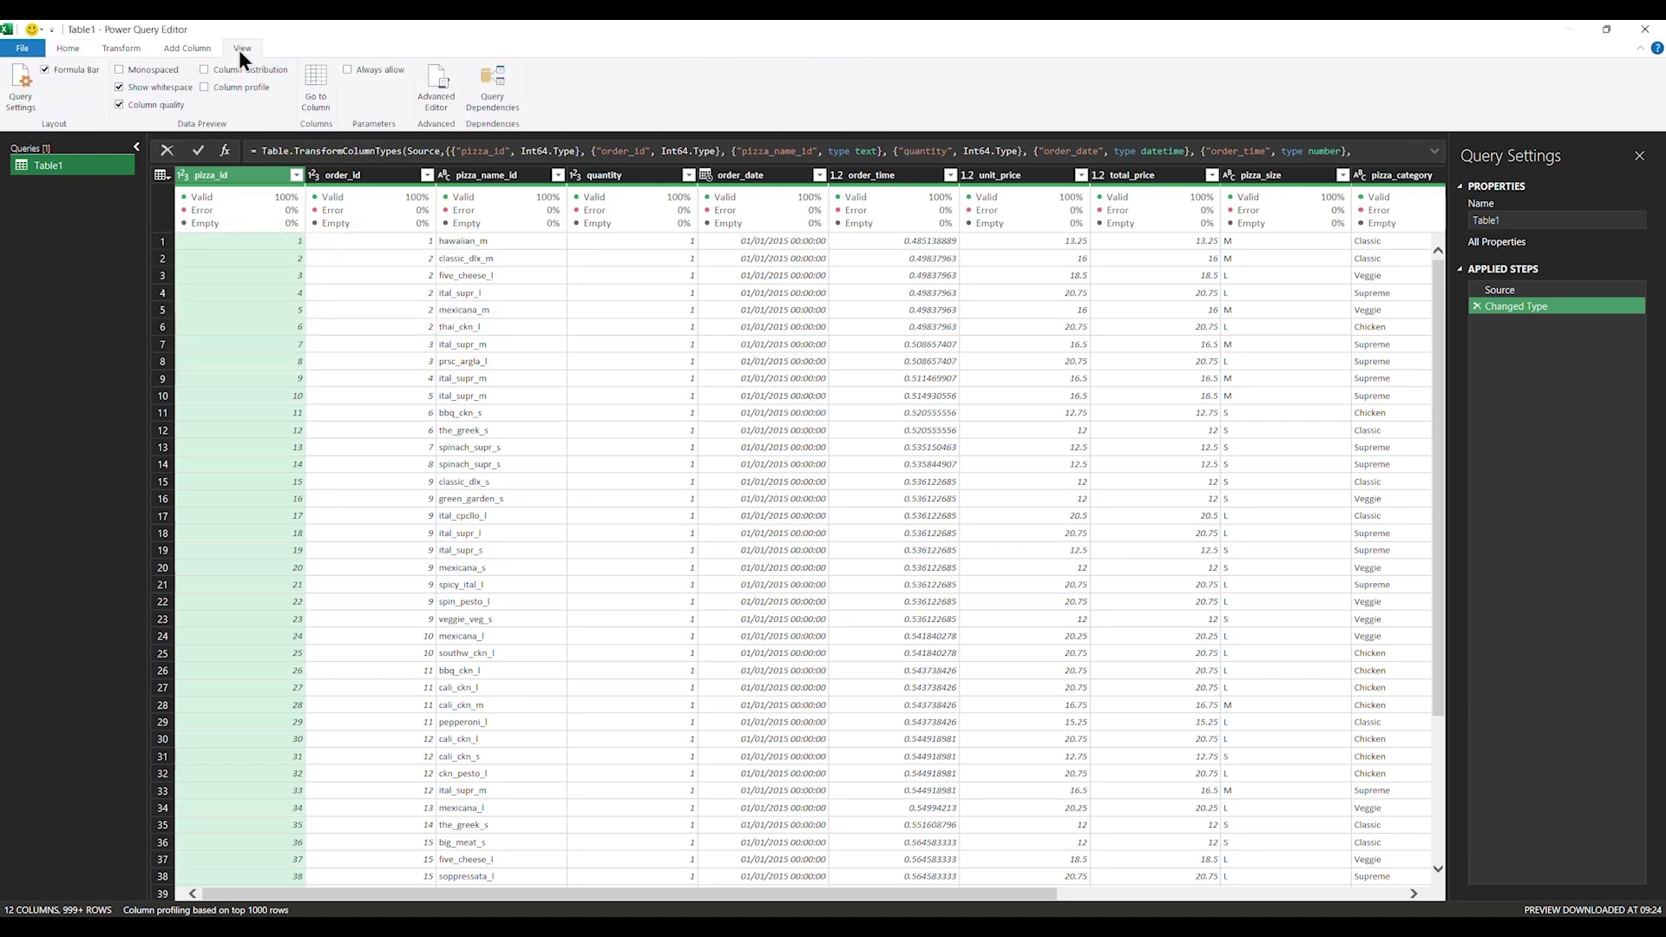
click(119, 104)
click(119, 104)
click(119, 104)
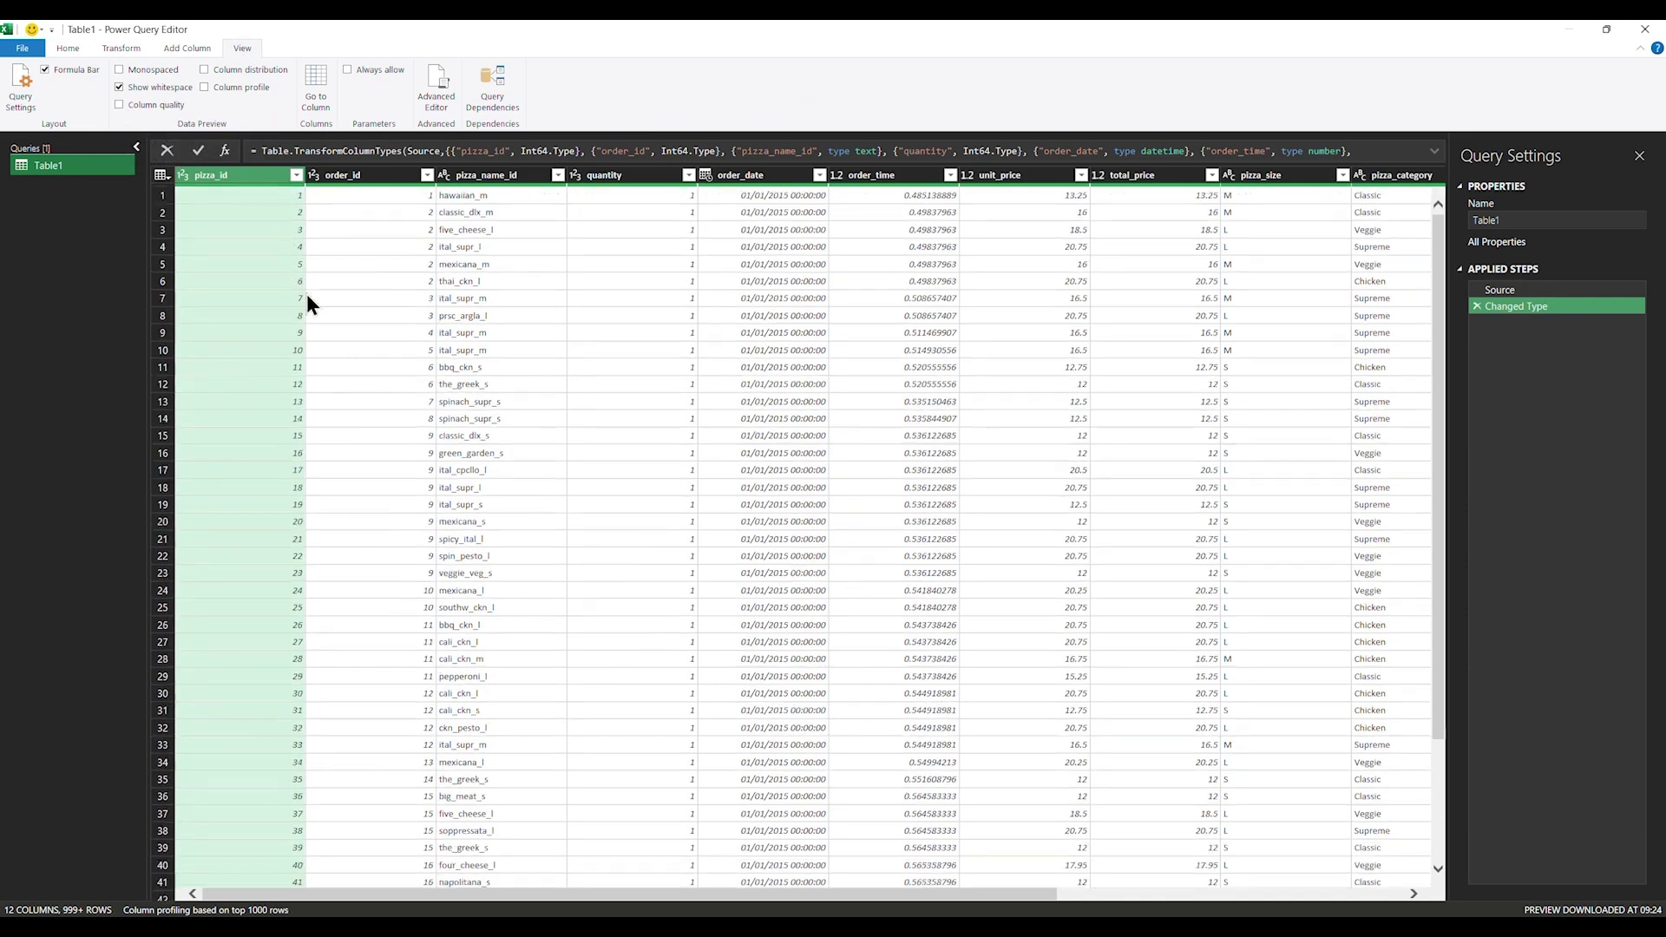
click(119, 104)
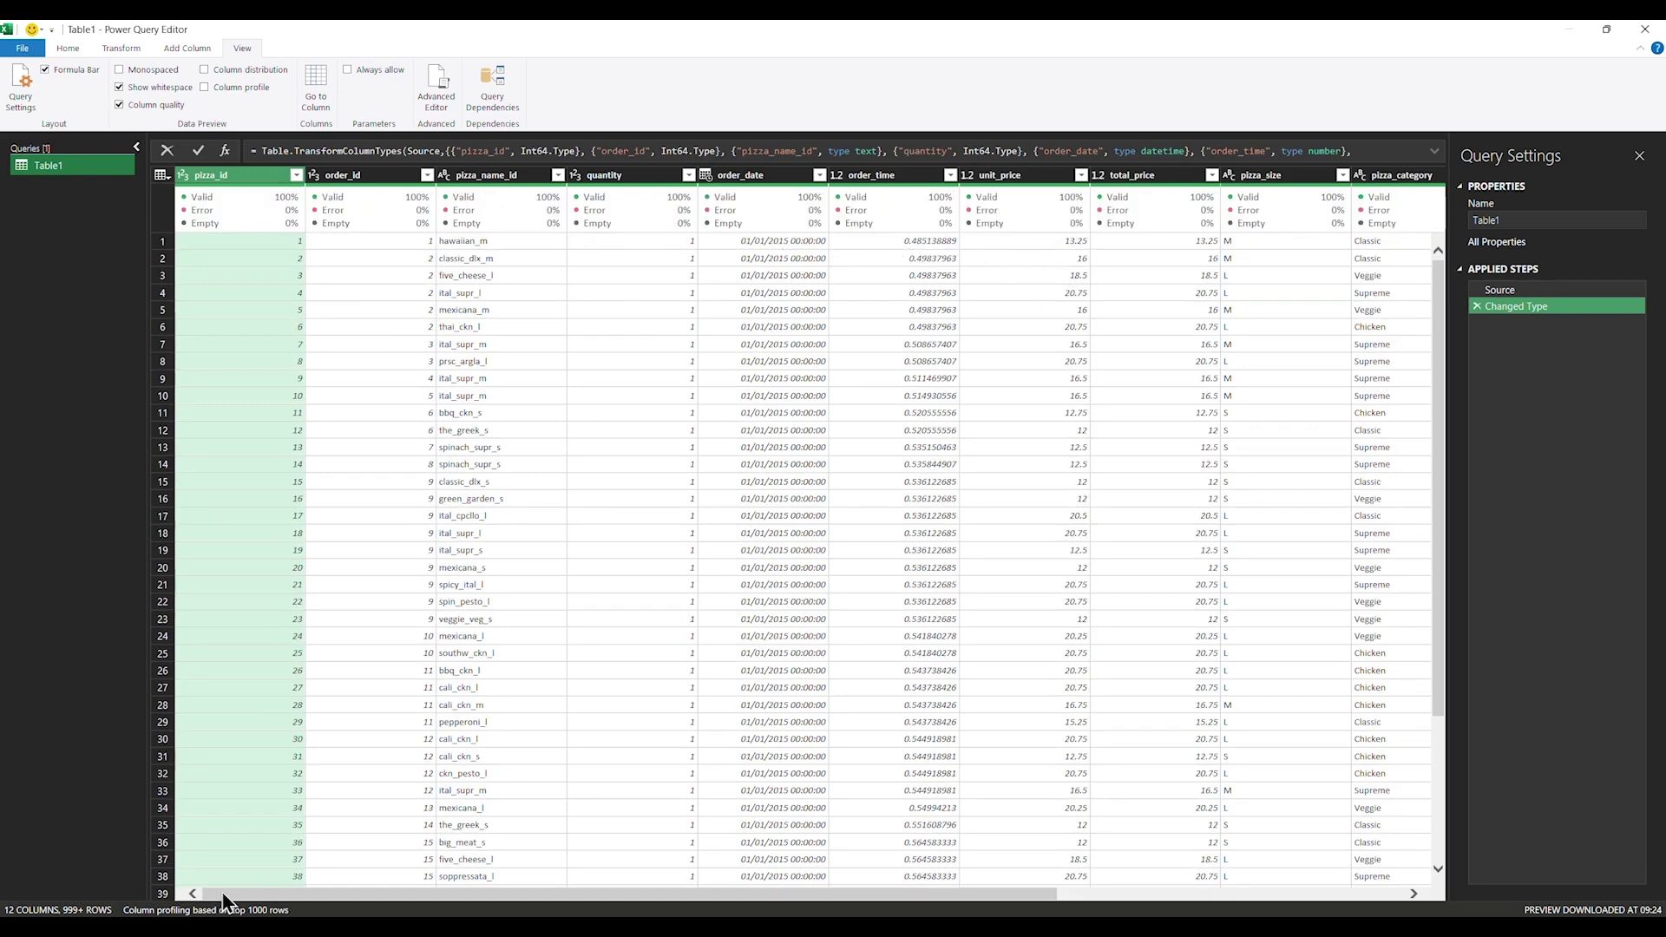
Replace "The " (with its trailing space) with nothing throughout the pizza_name column
drag(253, 892, 893, 878)
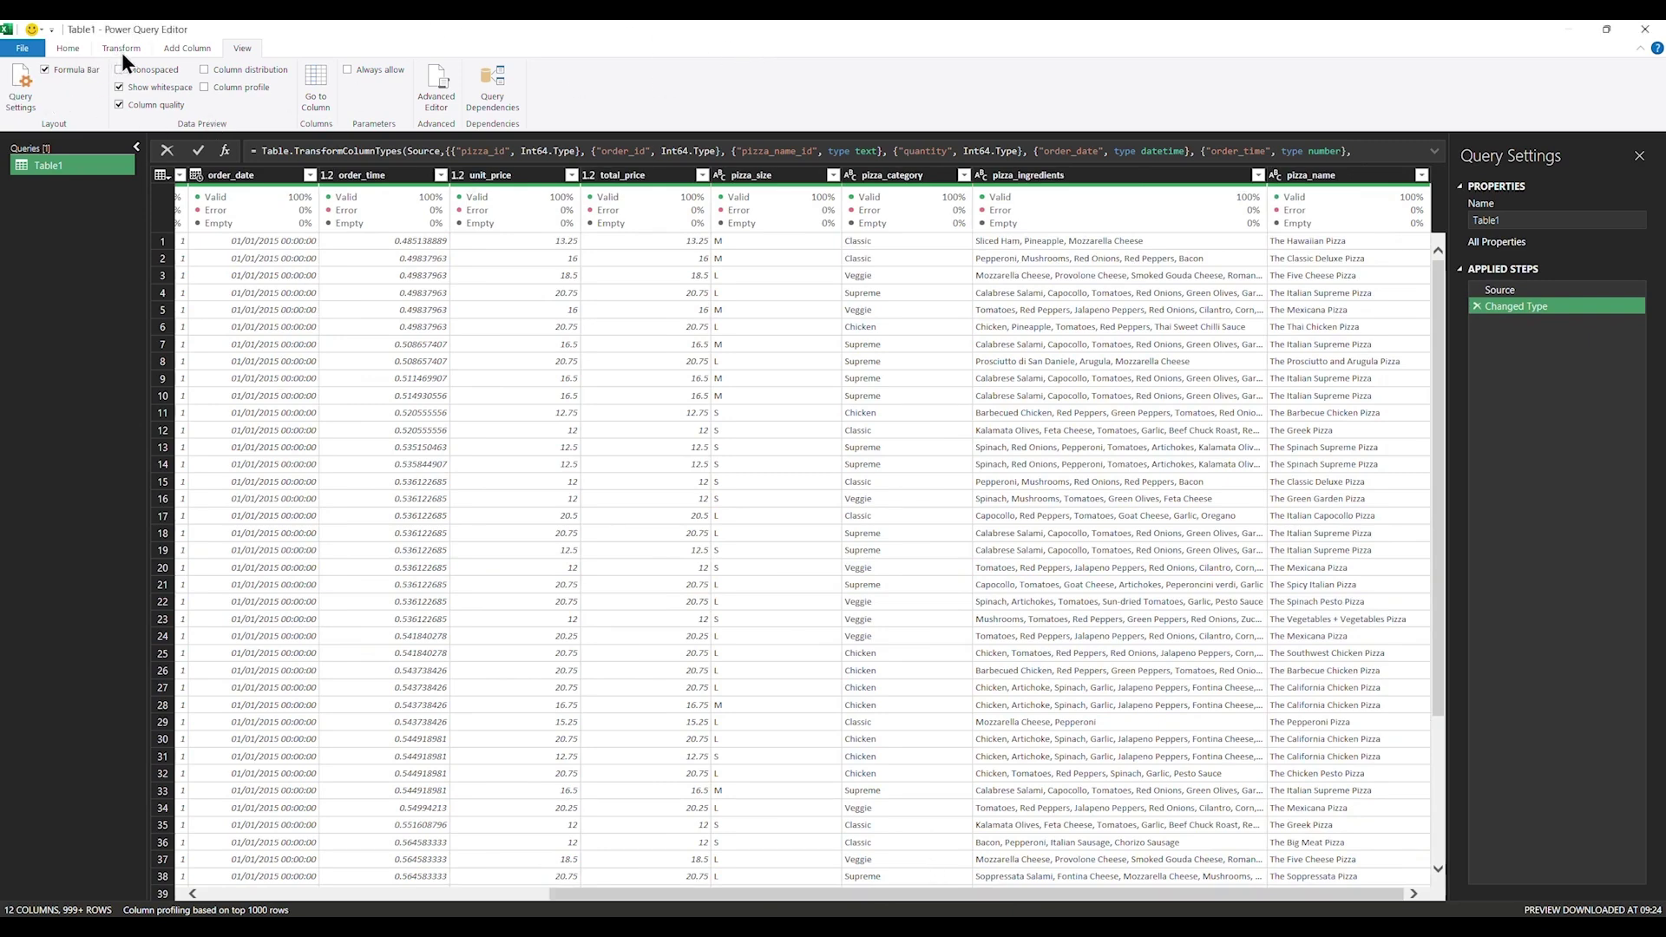
click(68, 49)
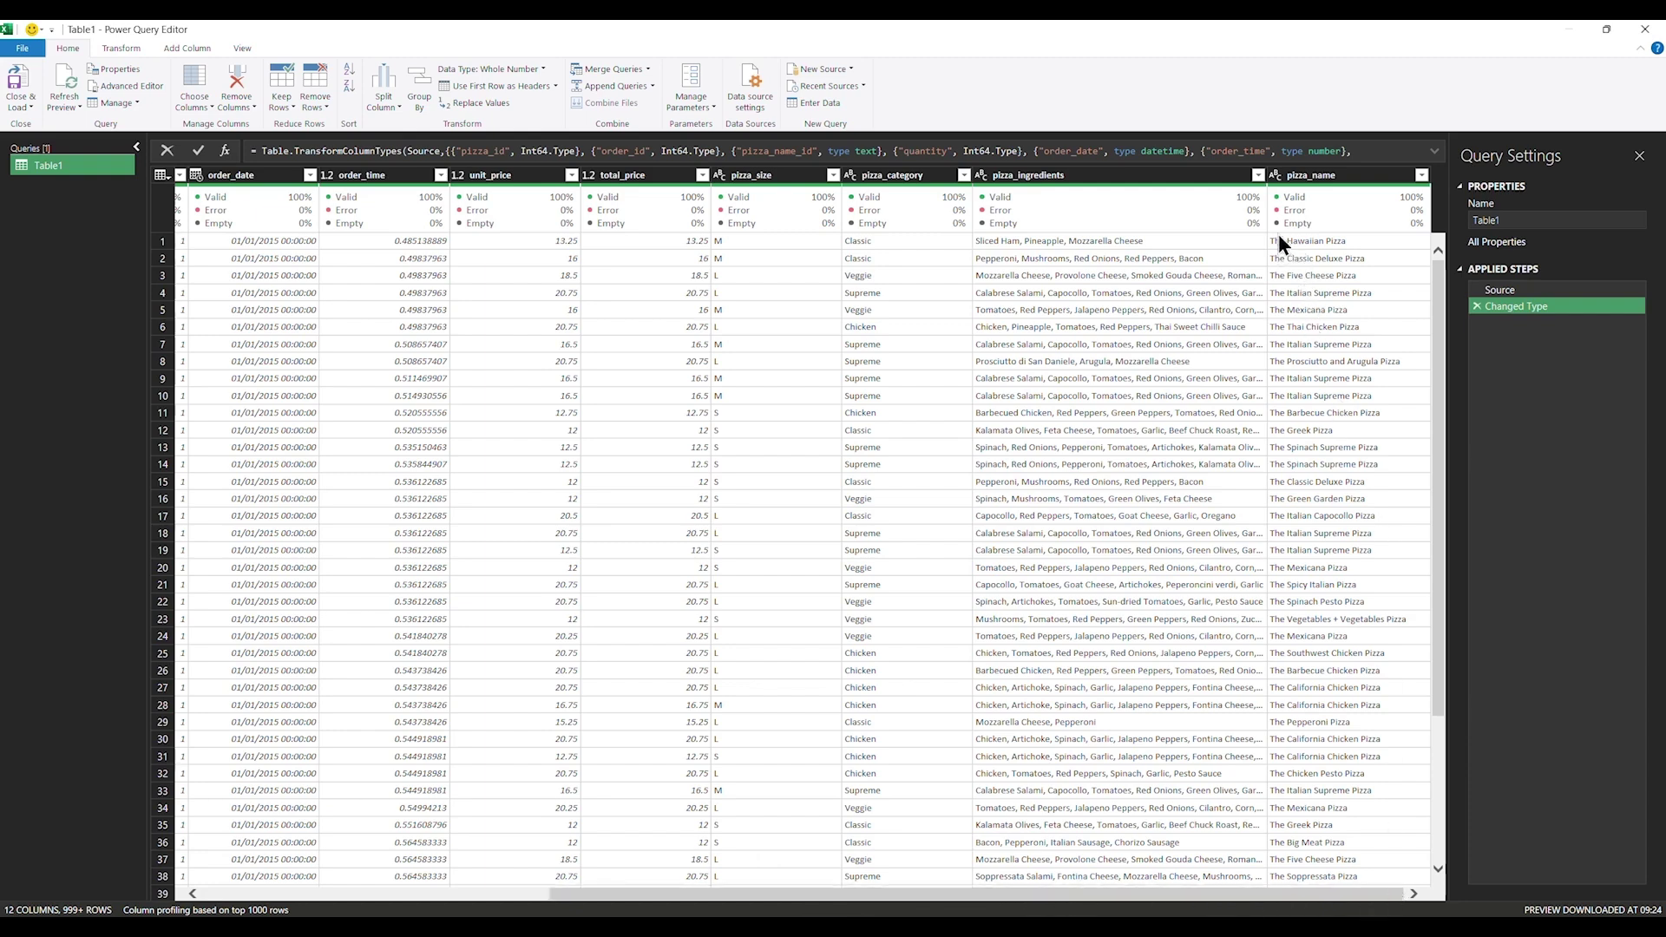
click(1303, 178)
click(1337, 245)
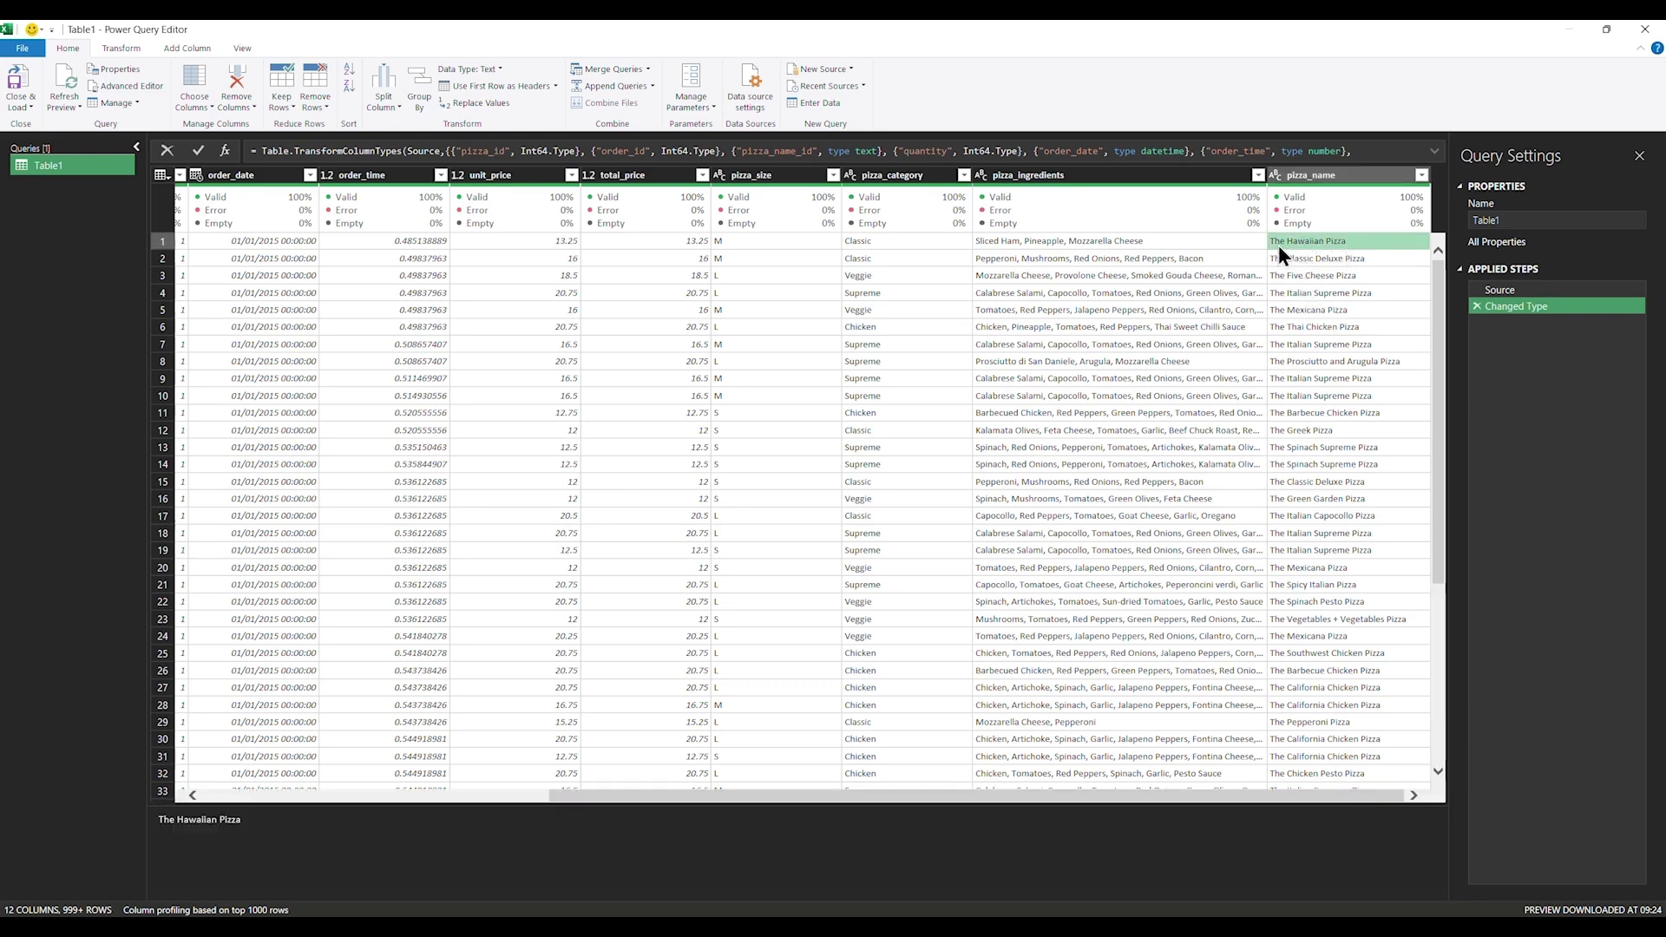
click(1334, 176)
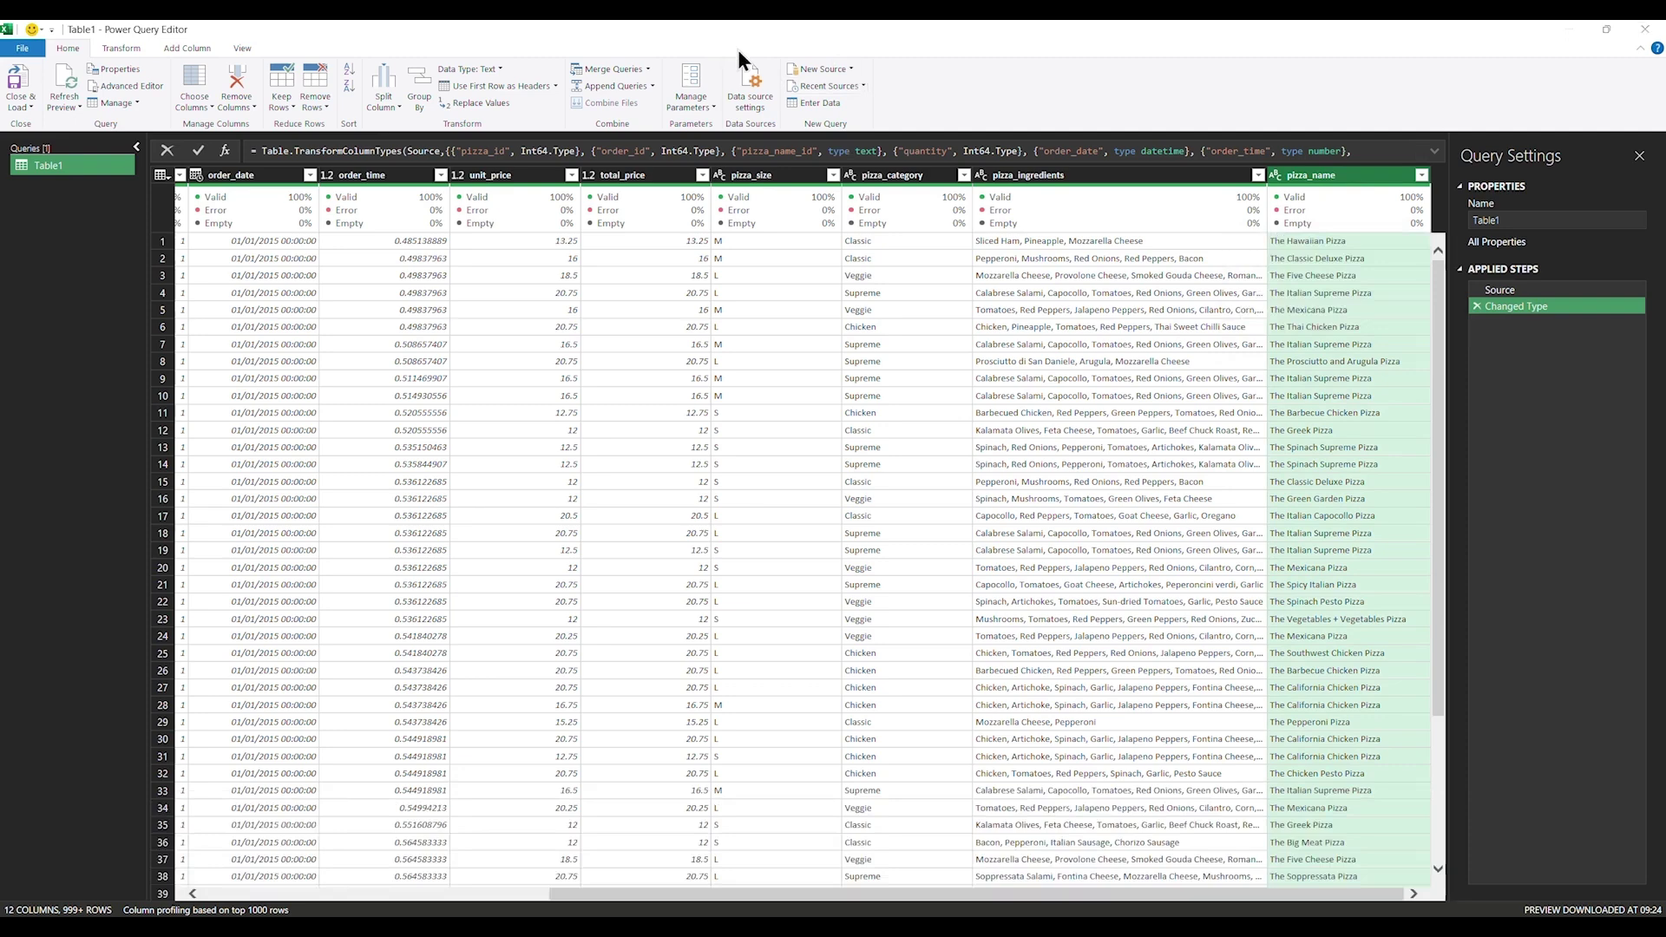
click(242, 48)
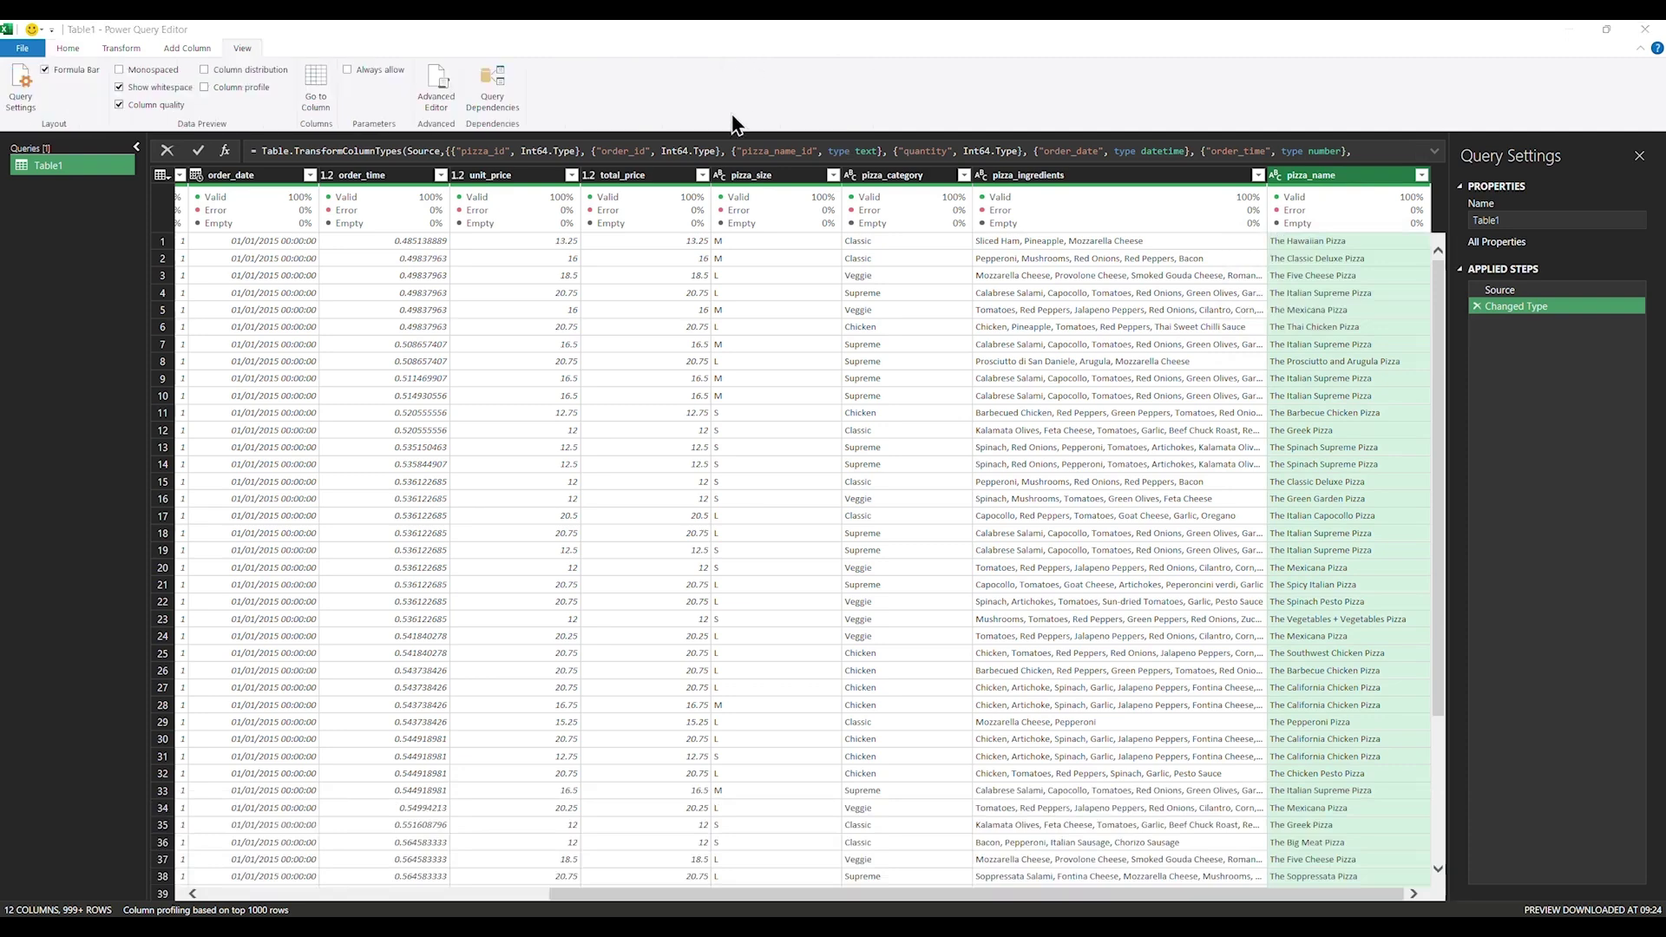
click(121, 49)
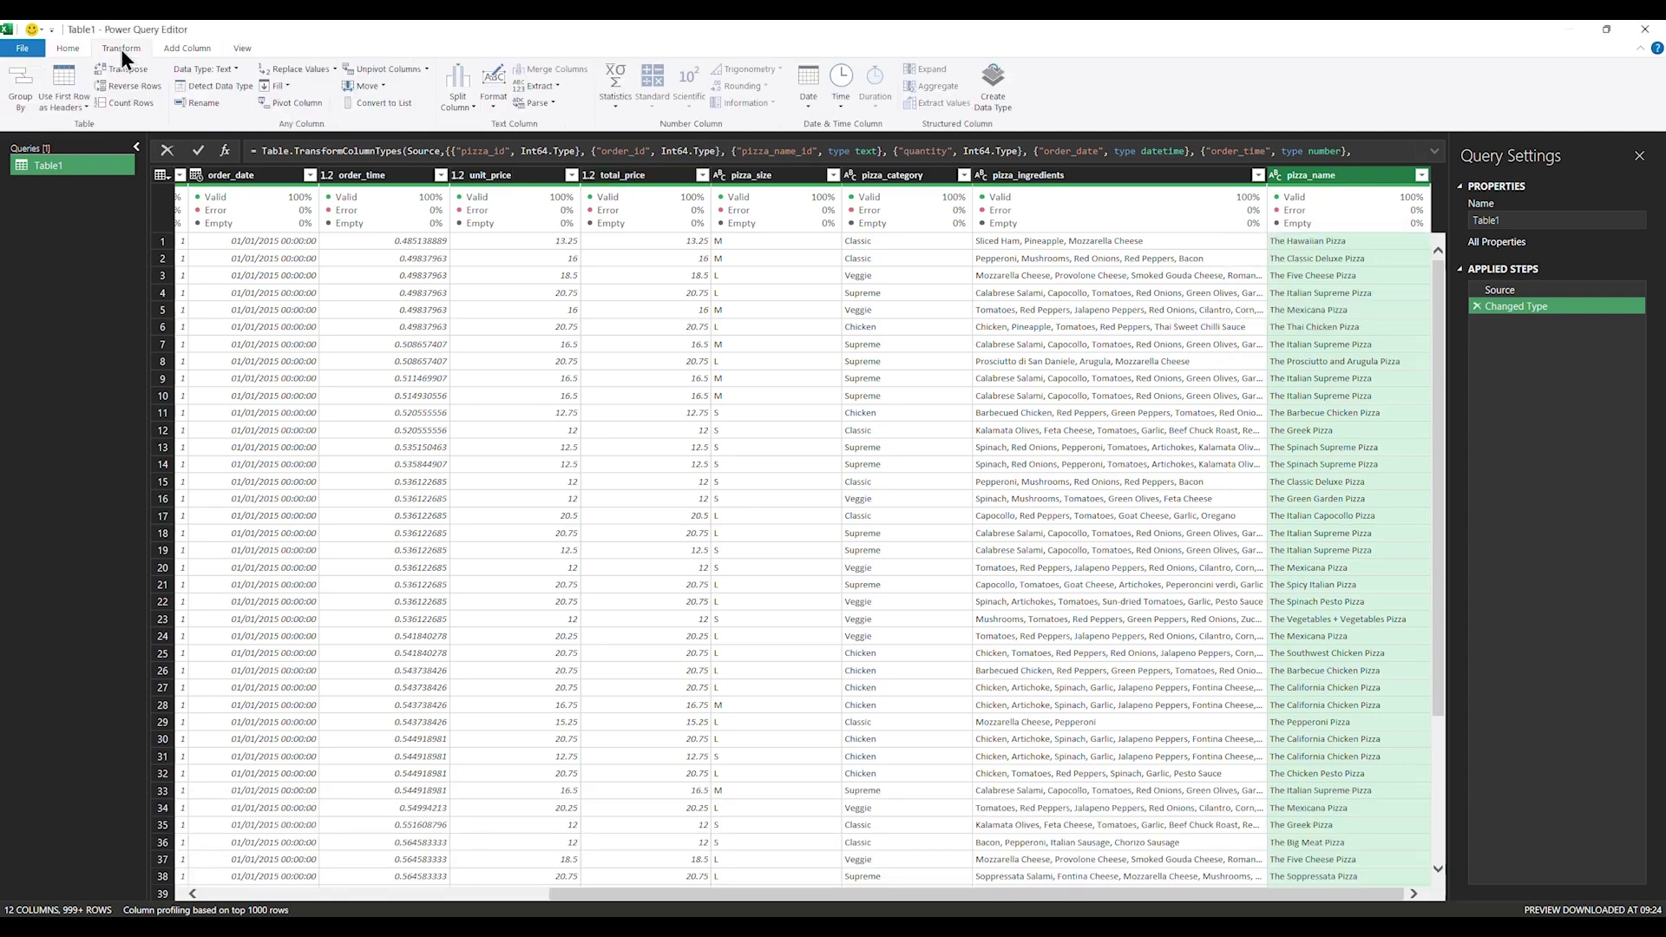
click(300, 69)
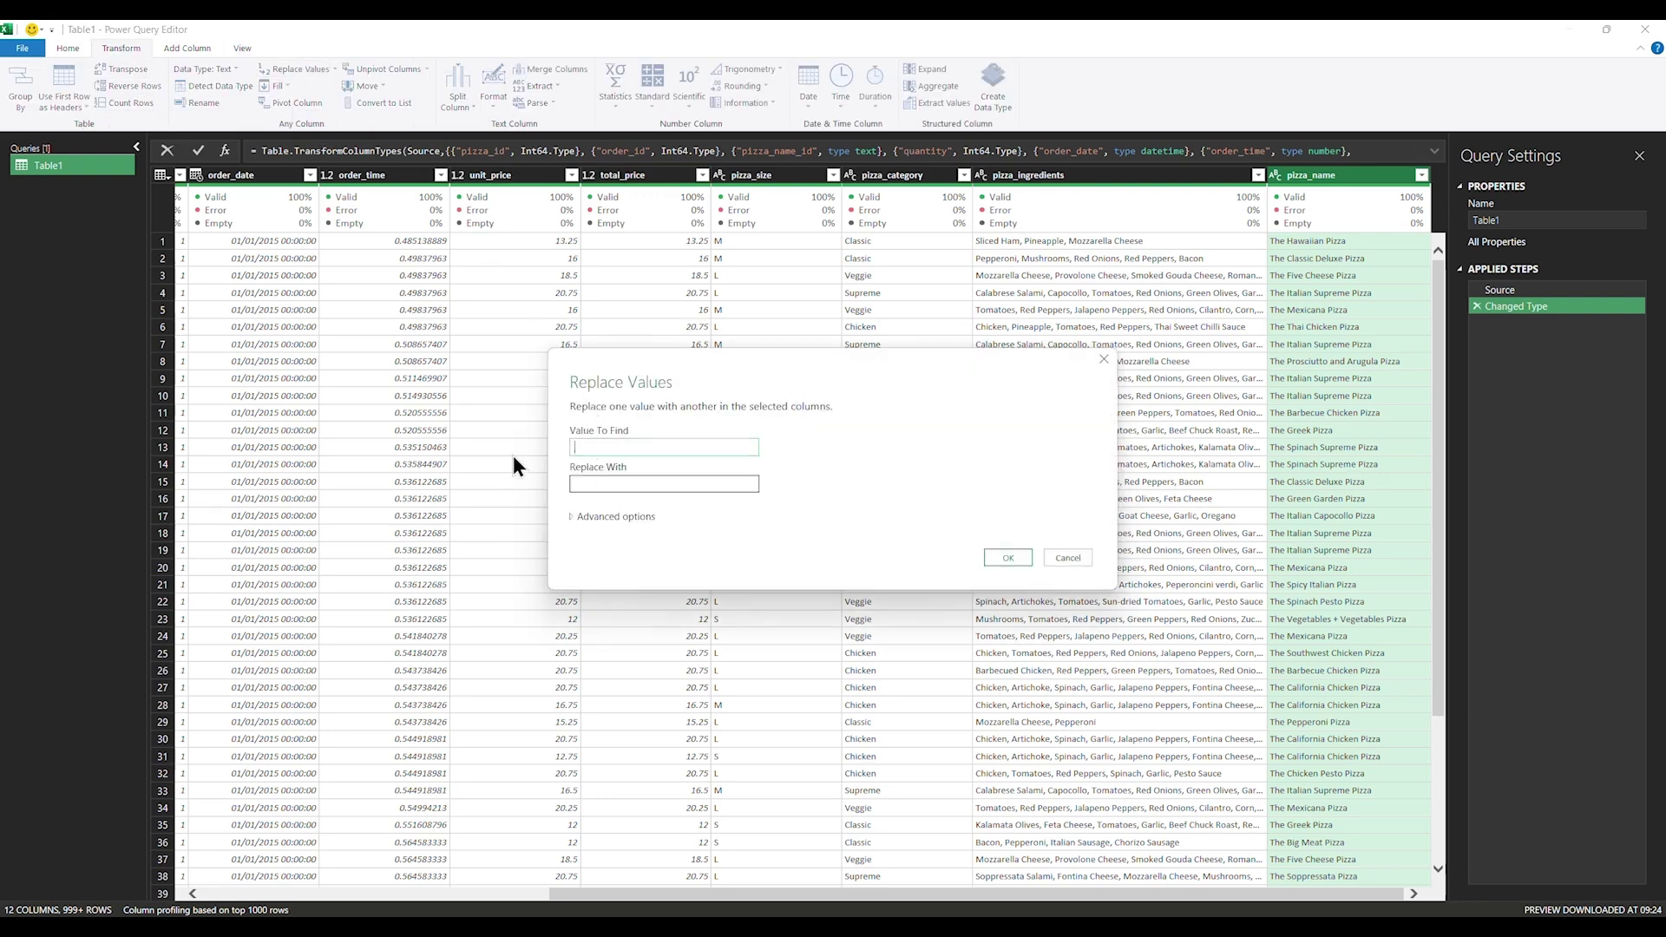
text(The)
click(591, 488)
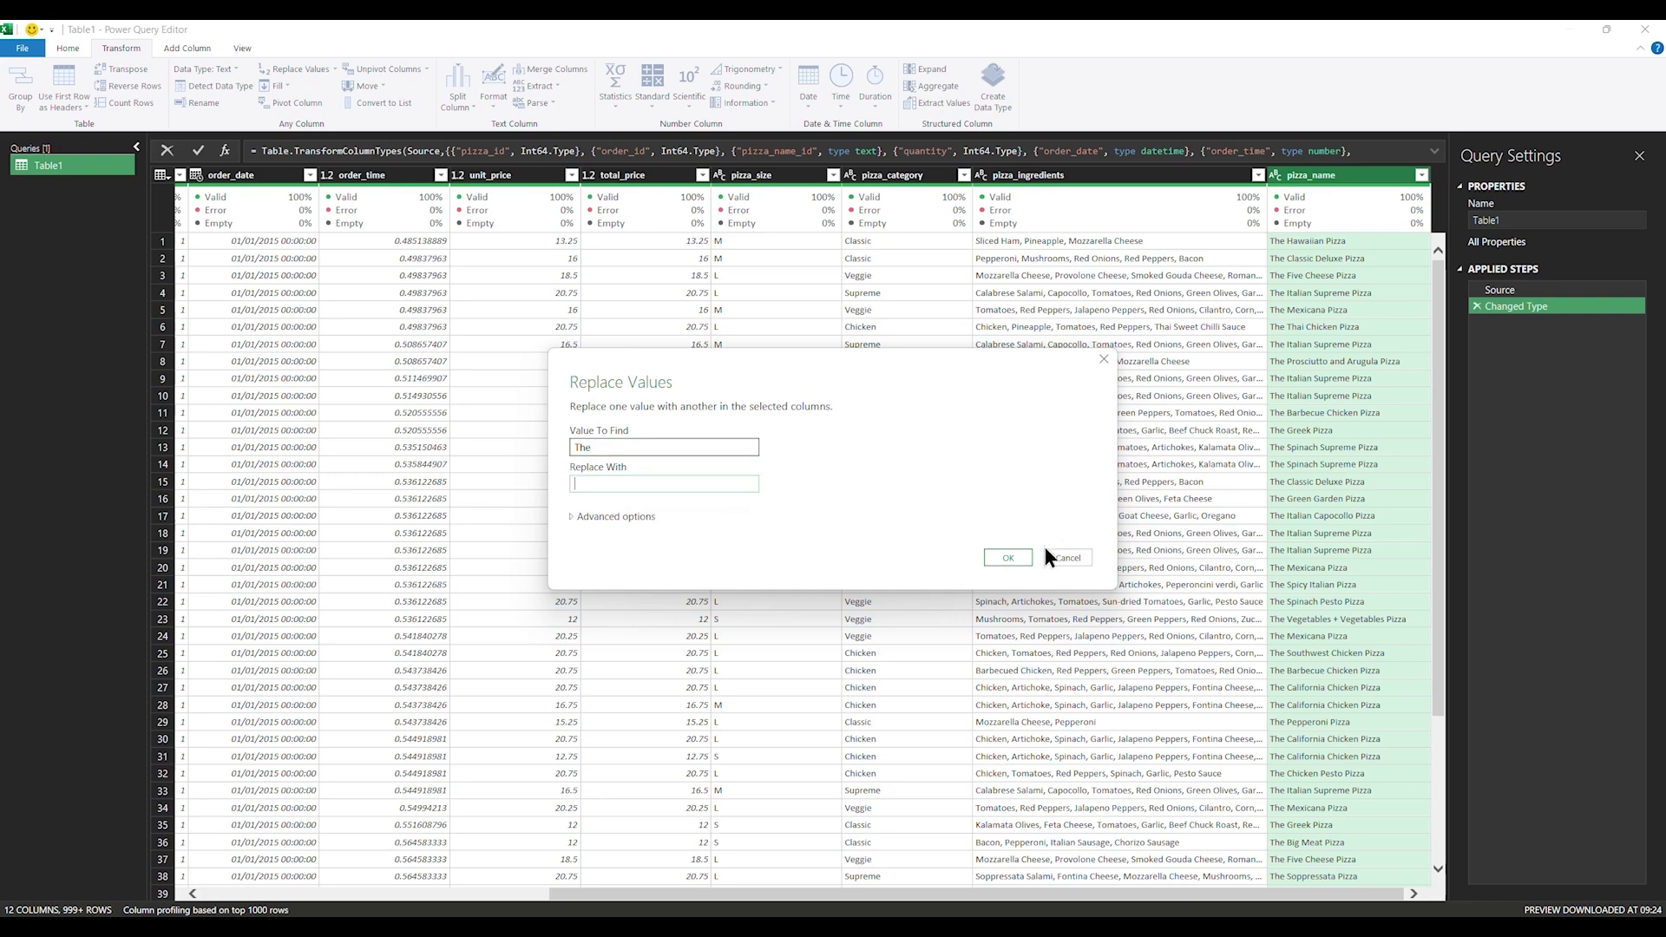
click(1010, 557)
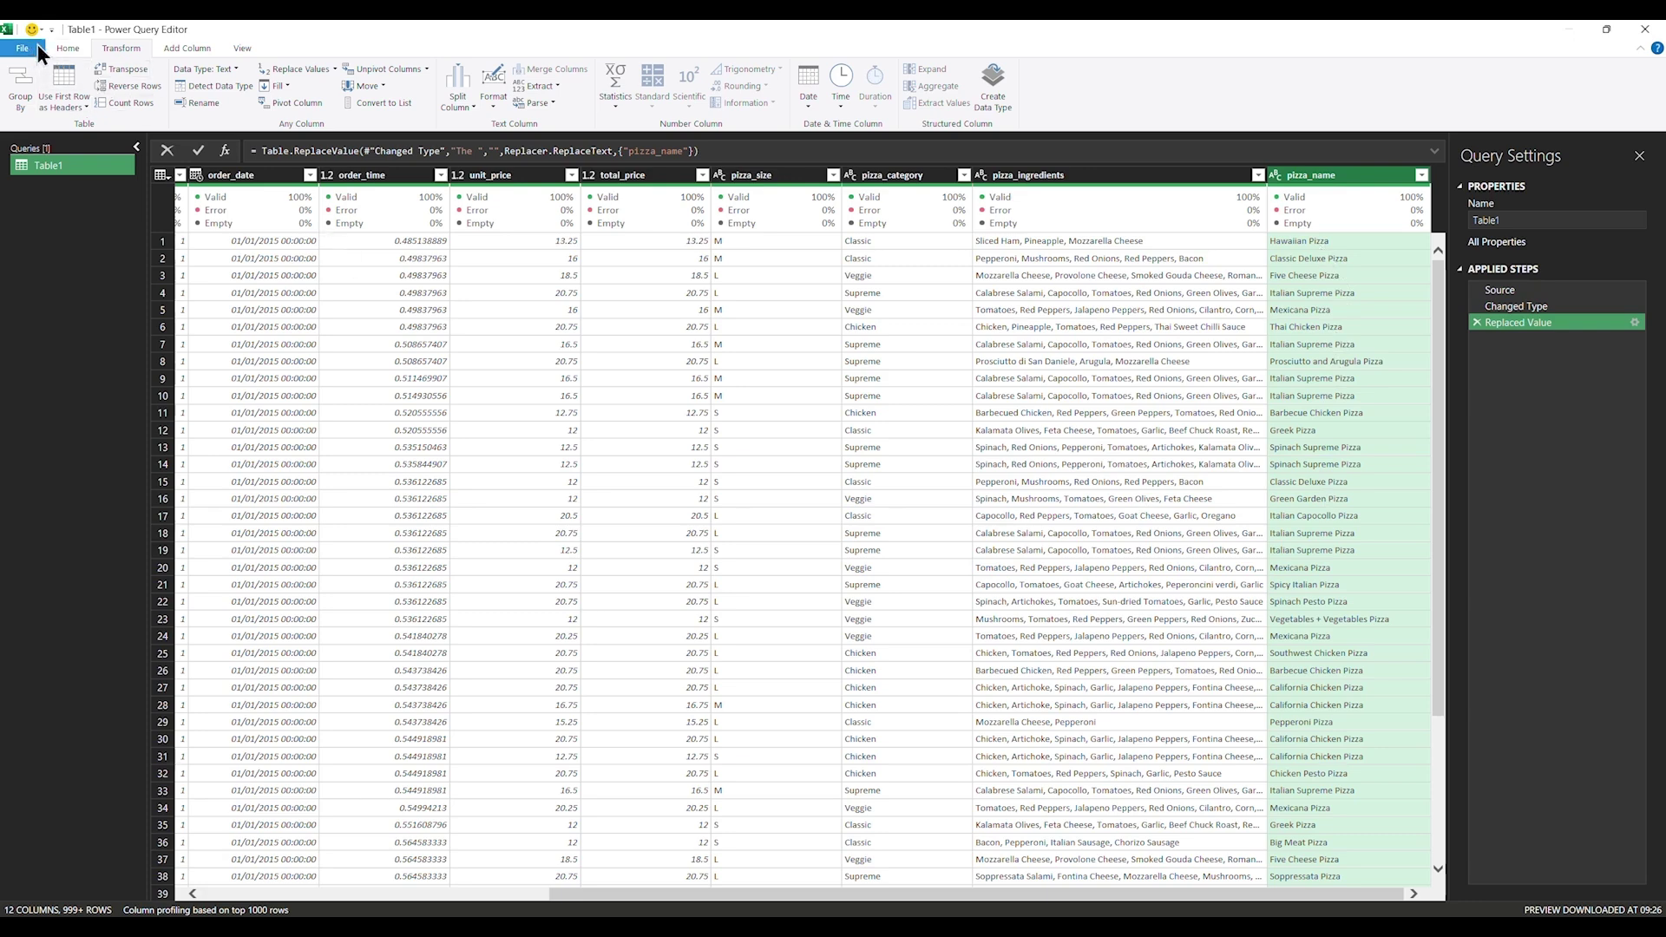
Replace " Pizza" (with its leading space) with nothing throughout the pizza_name column
click(290, 71)
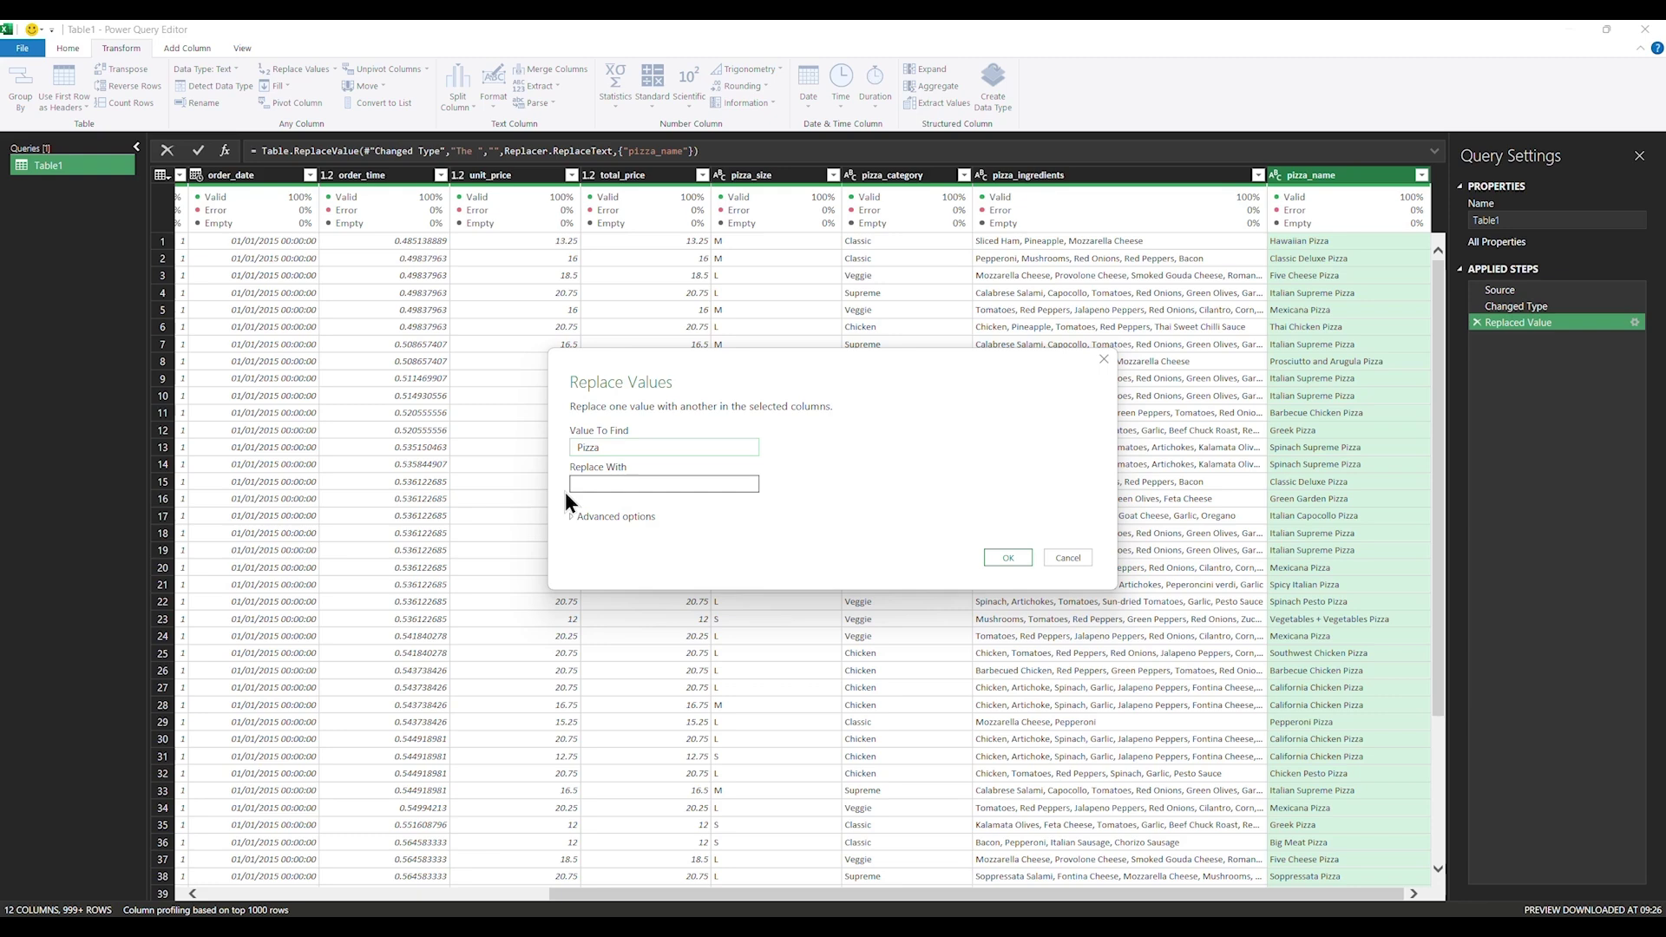
click(1006, 557)
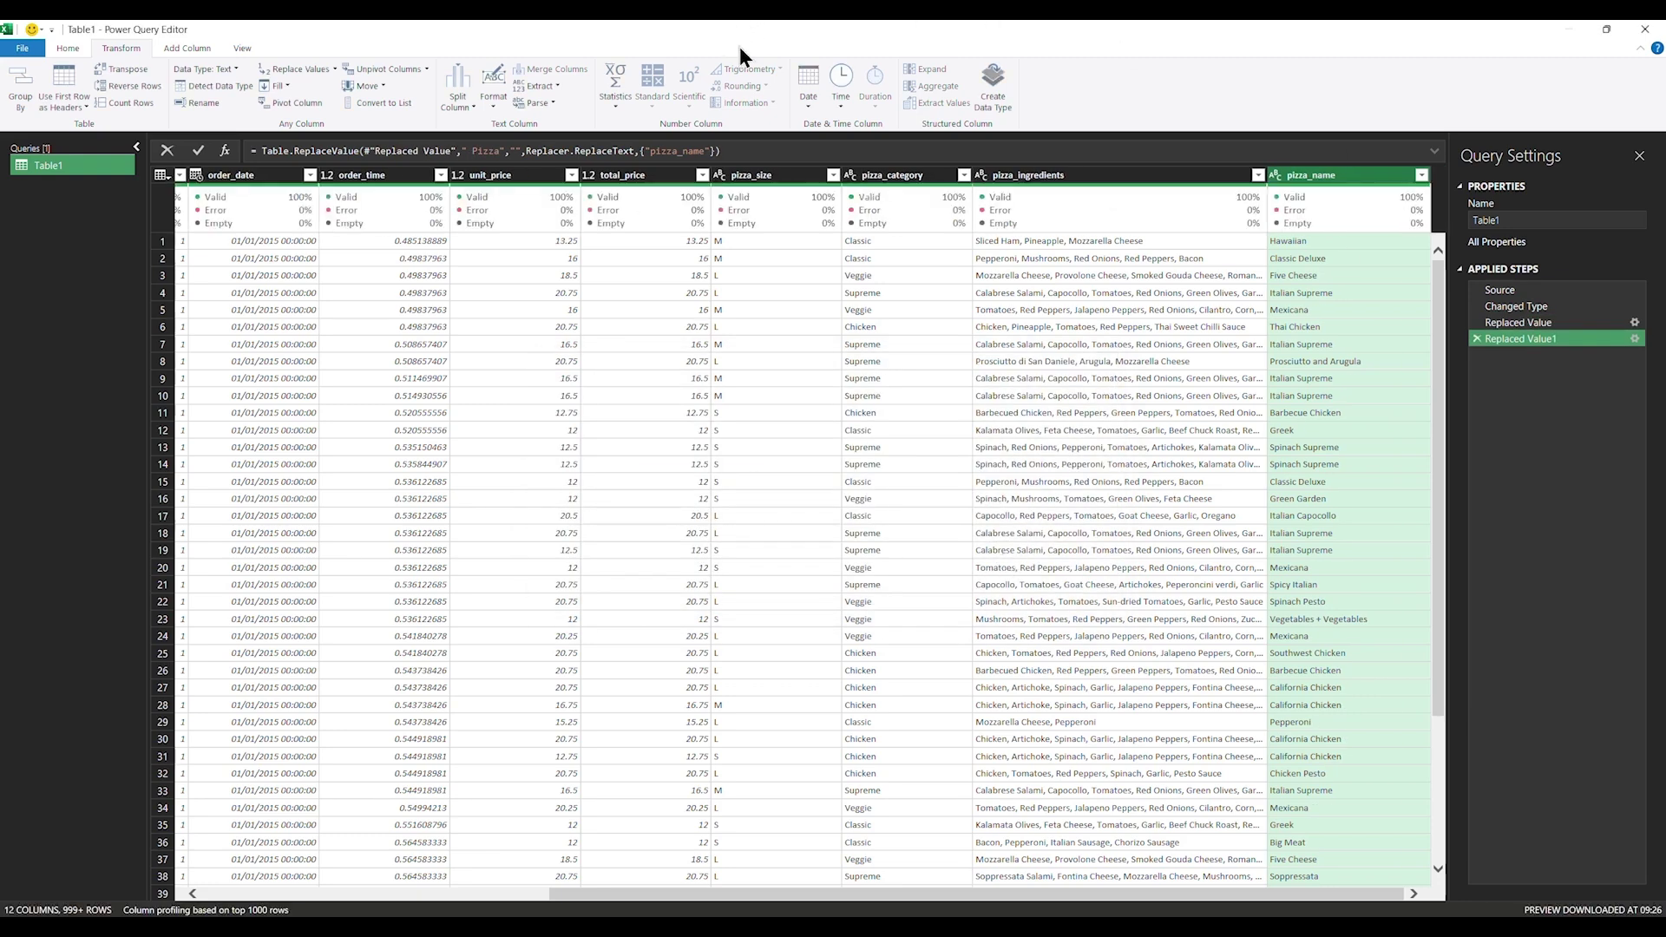
click(334, 69)
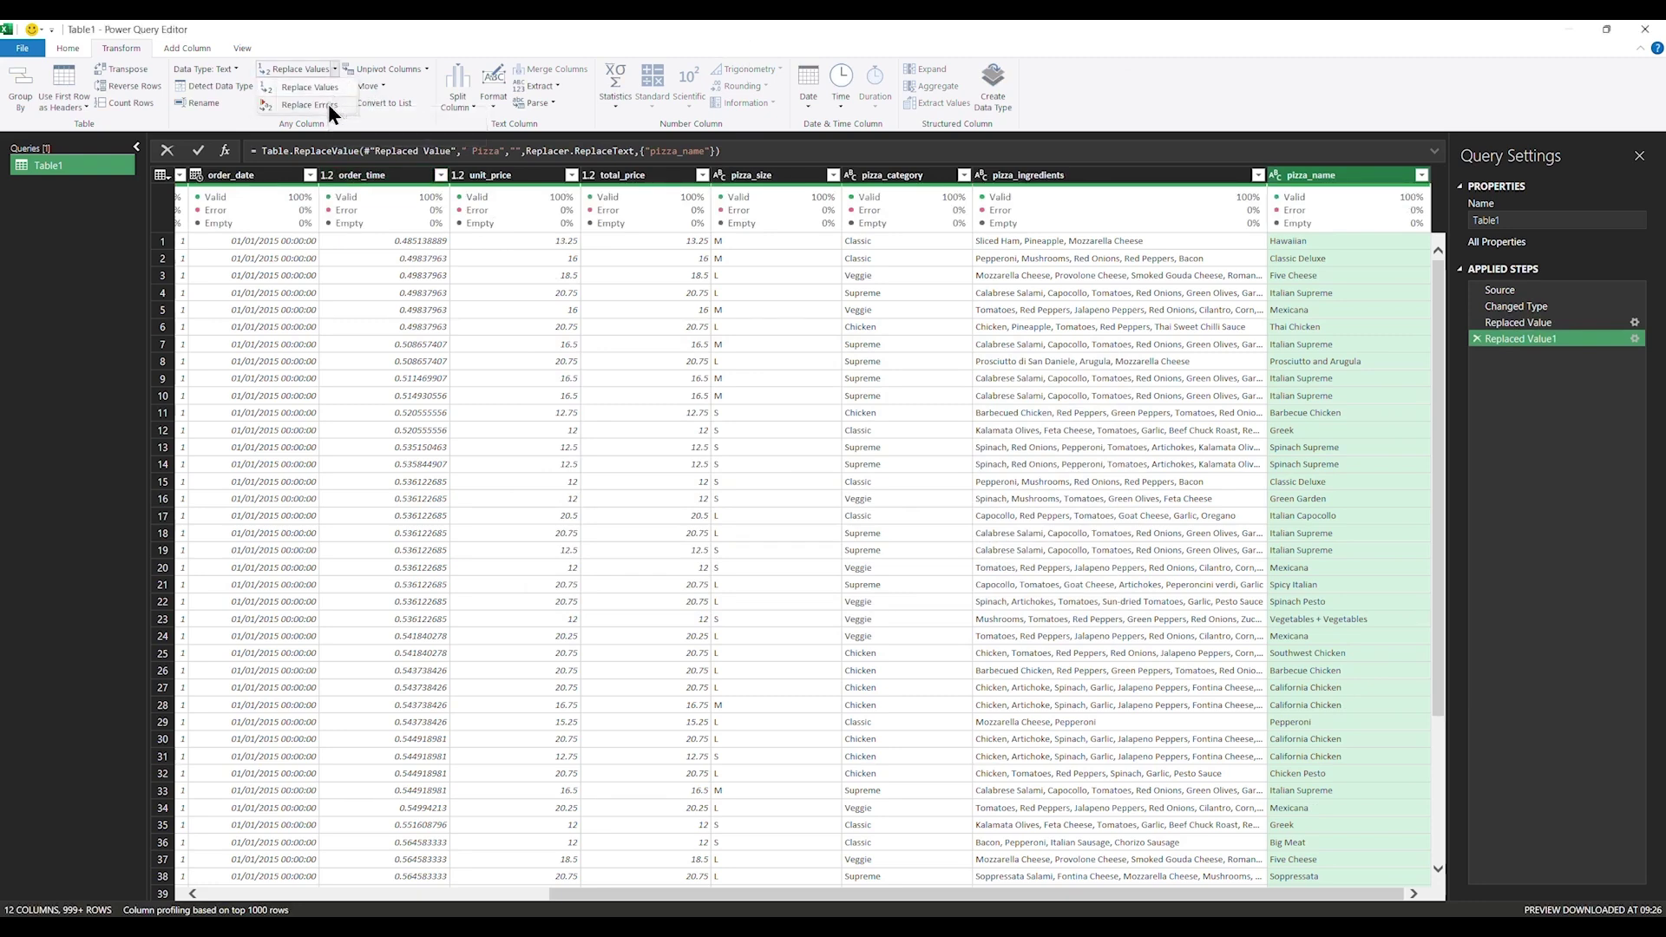
click(749, 58)
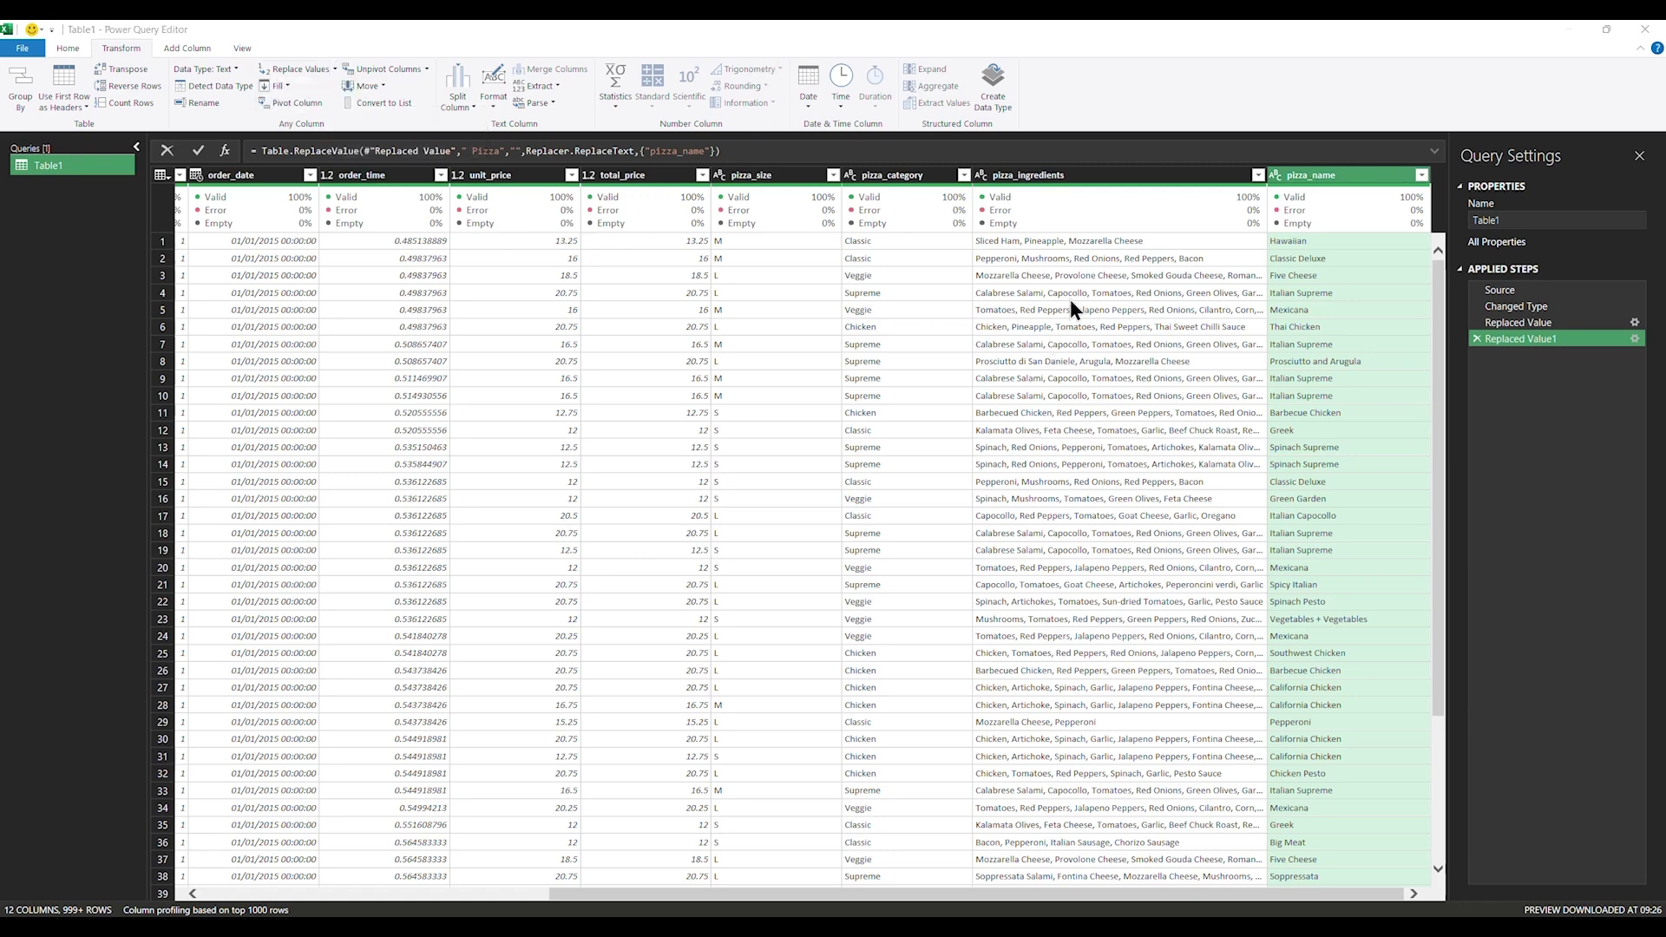
Remove the pizza_ingredients column from the query
ctrl+click(1070, 175)
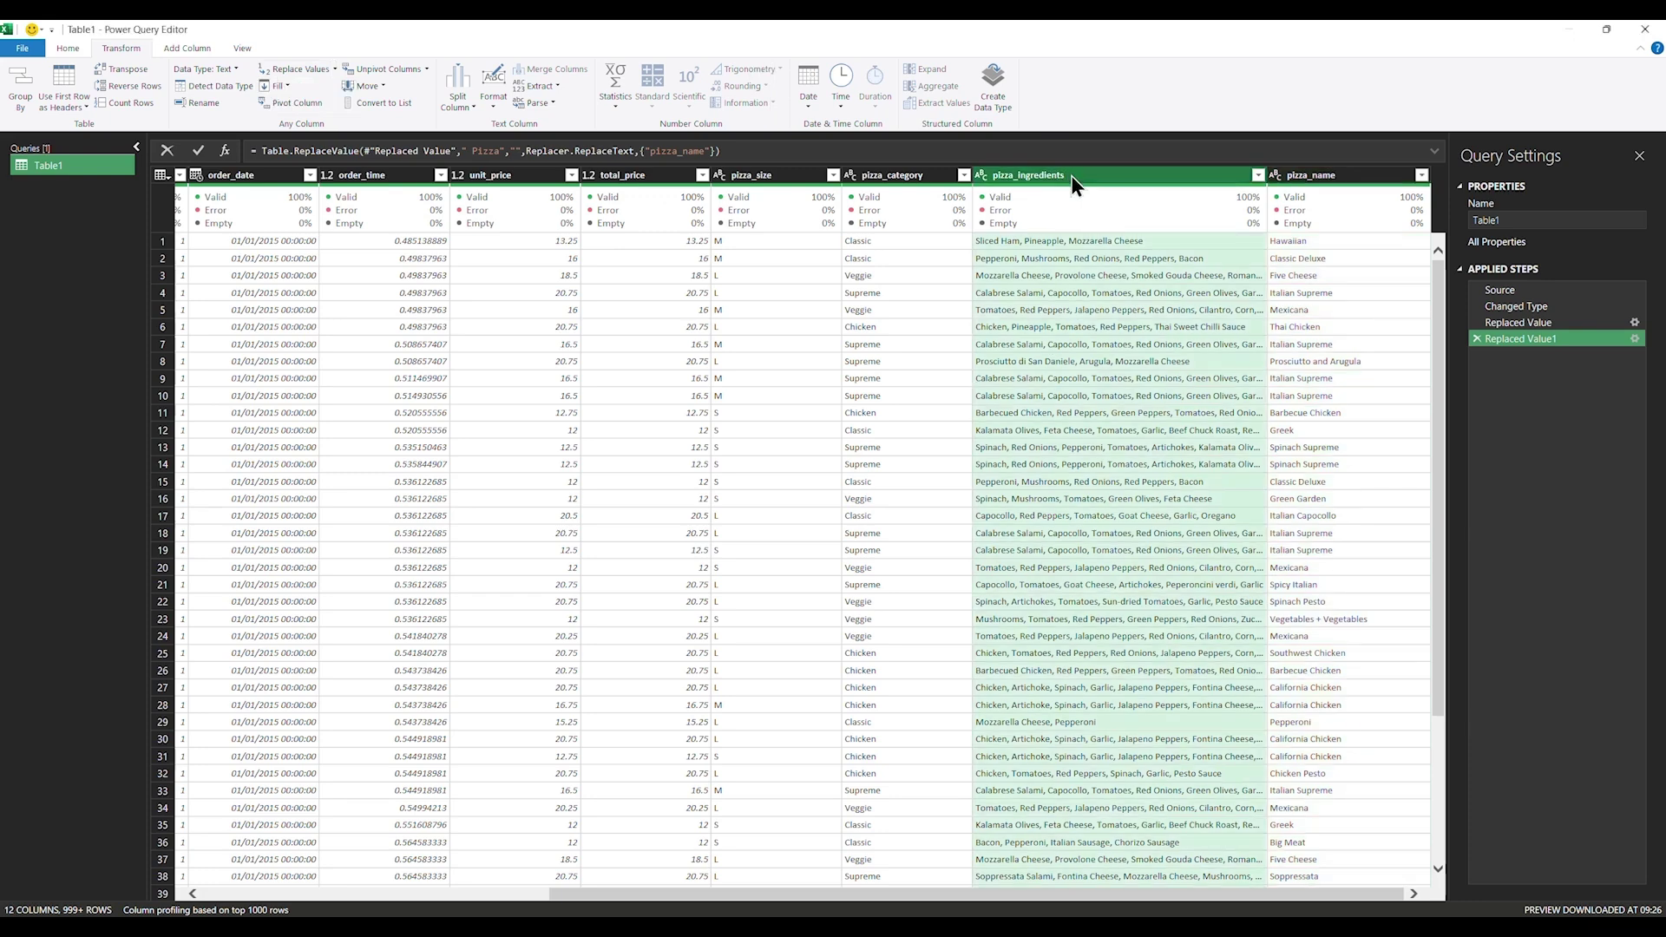
right_click(1070, 175)
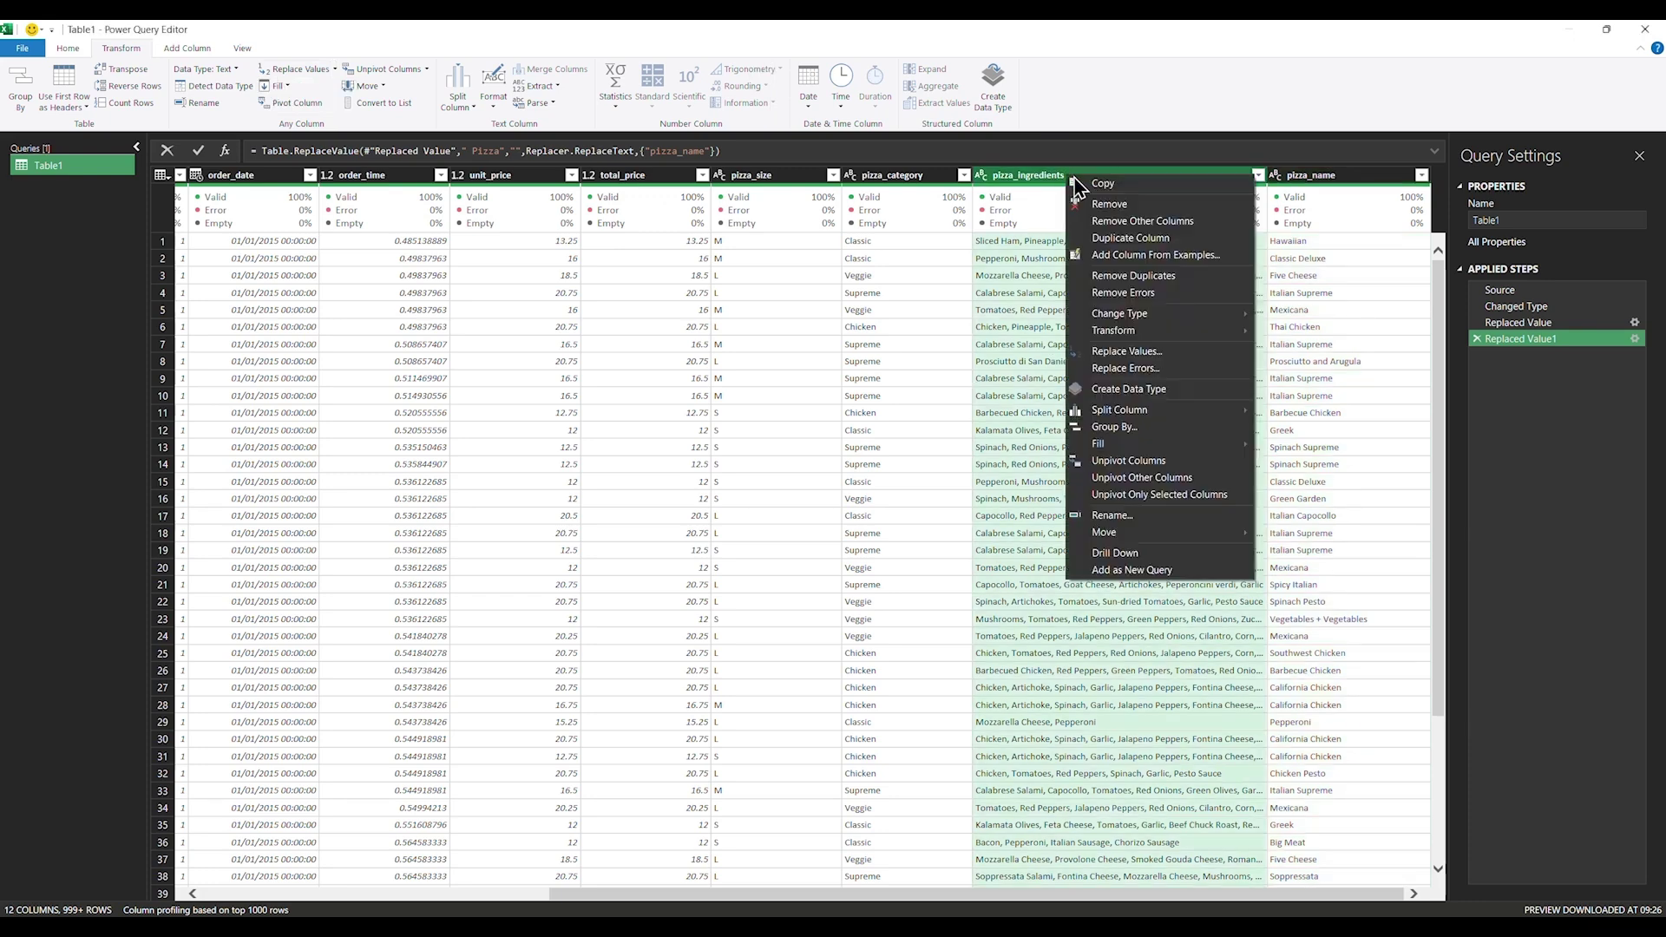
click(1109, 203)
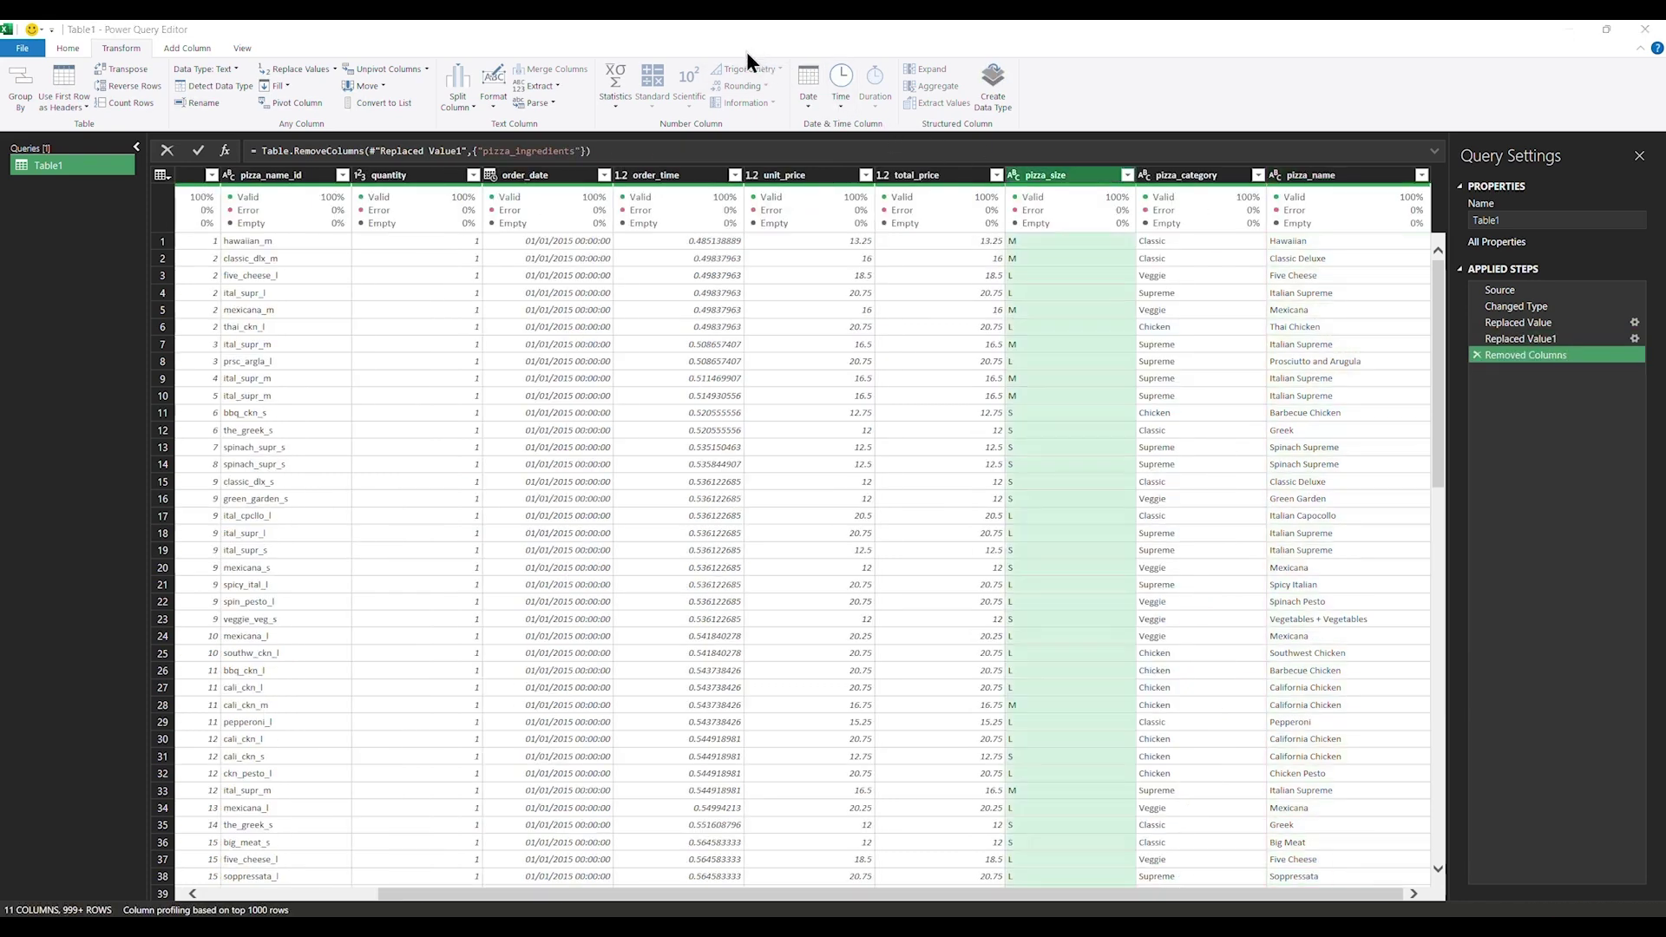
Change the data type of the order_time column to Time and of the order_date column to Date
click(653, 210)
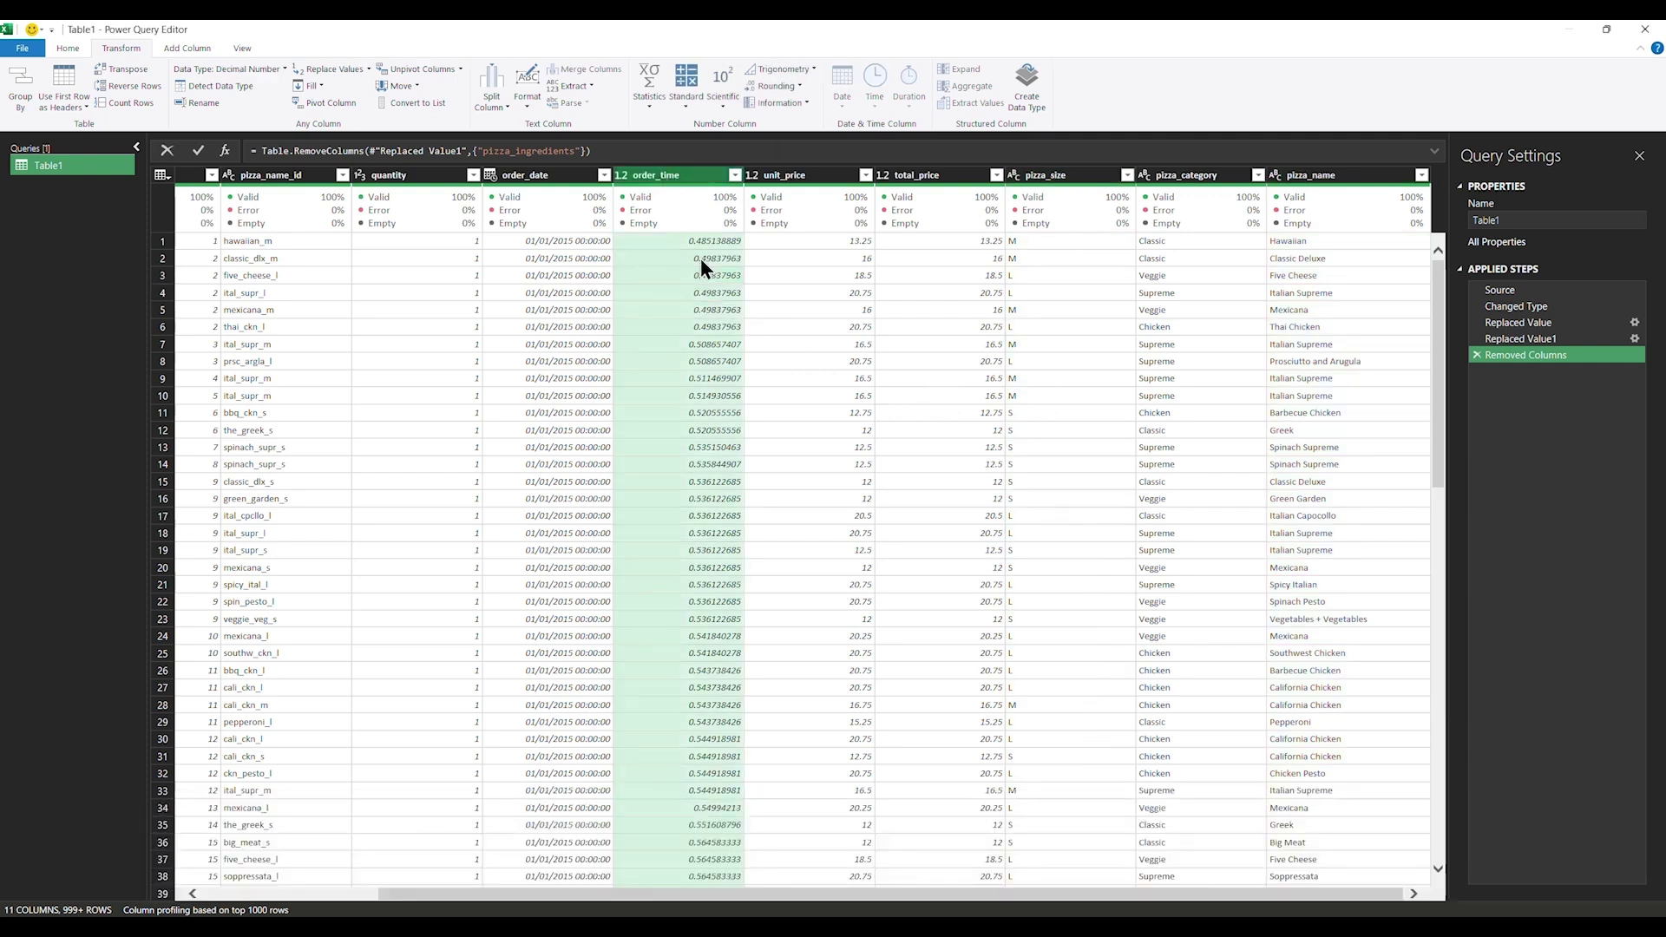
click(734, 176)
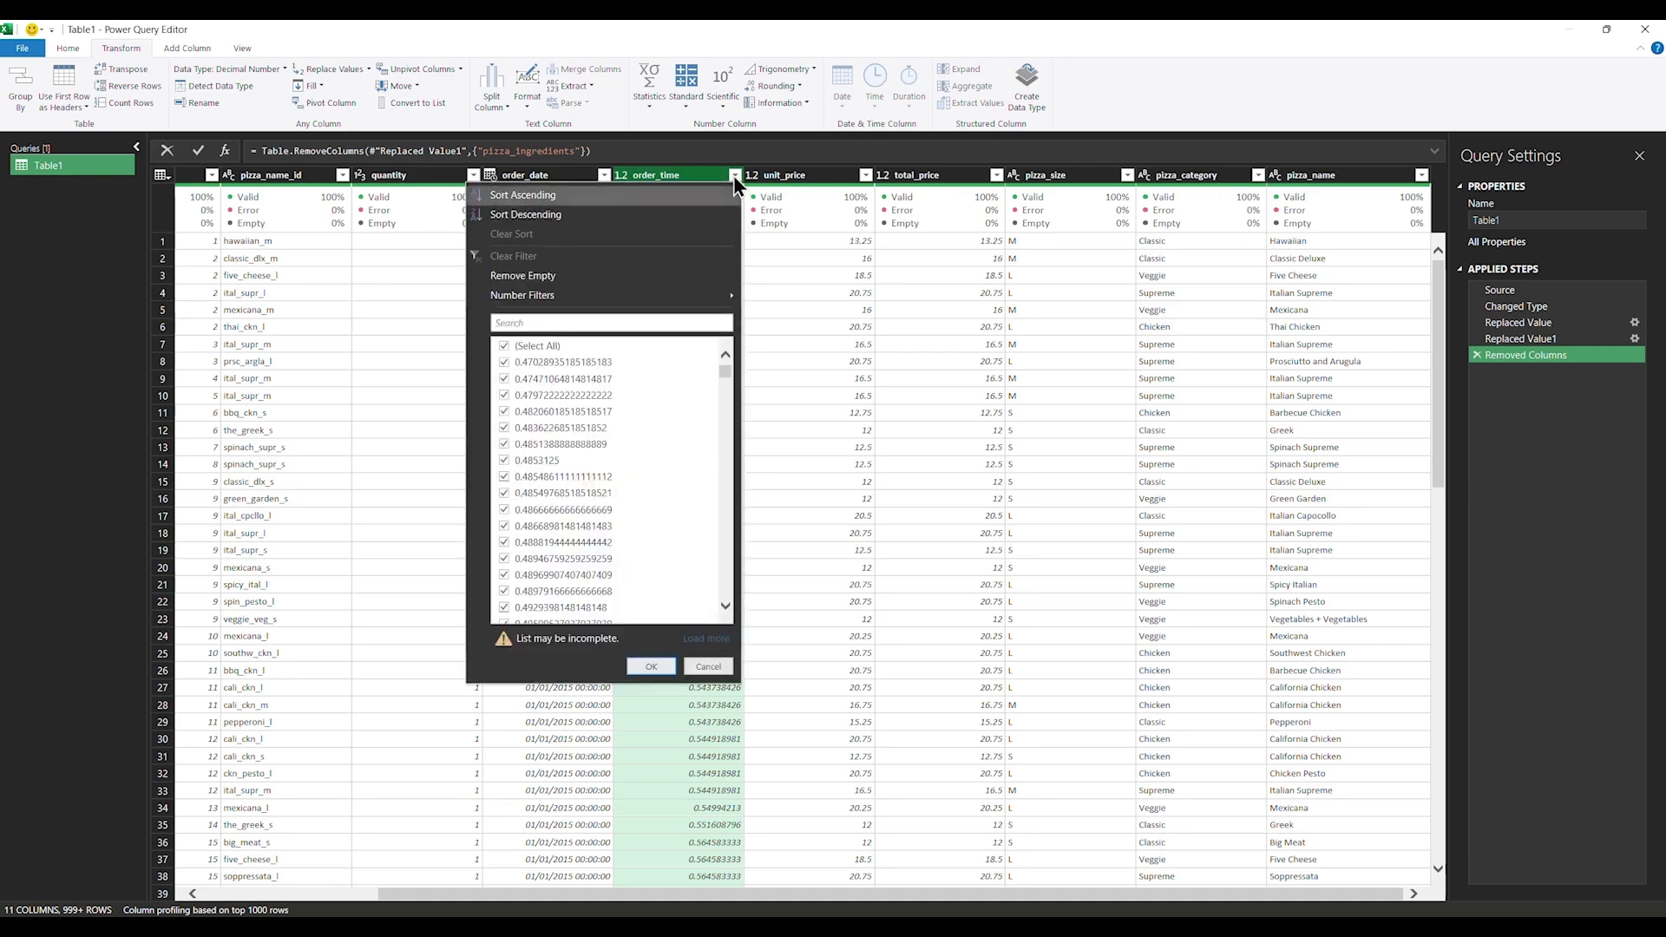
click(734, 177)
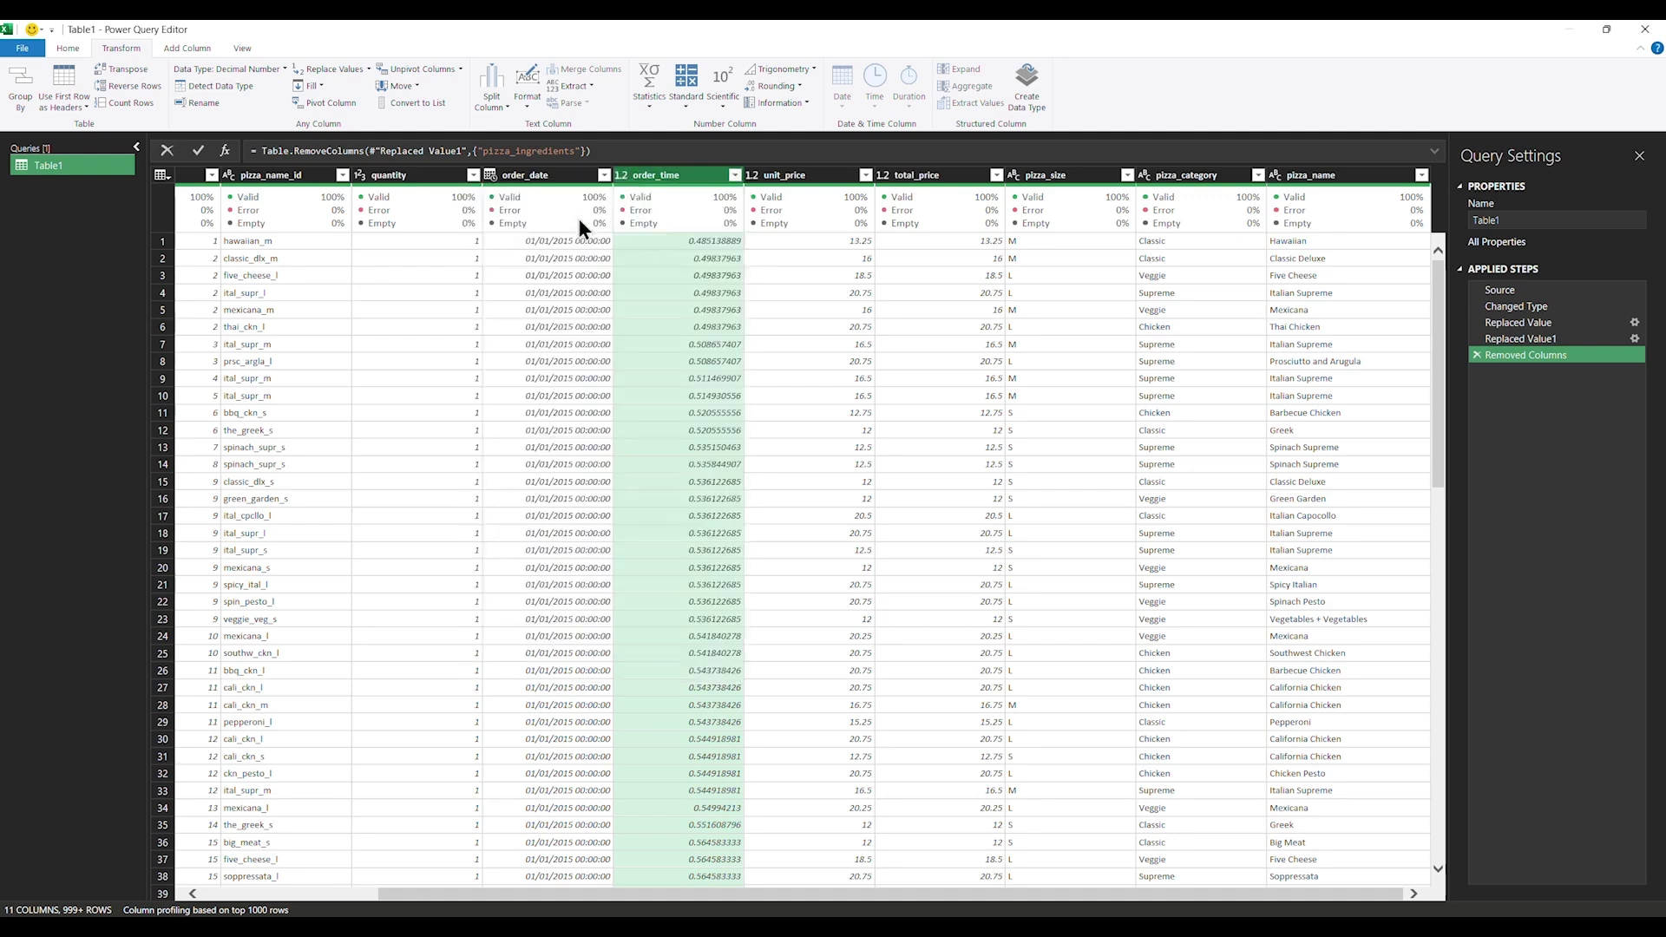
click(569, 344)
click(625, 175)
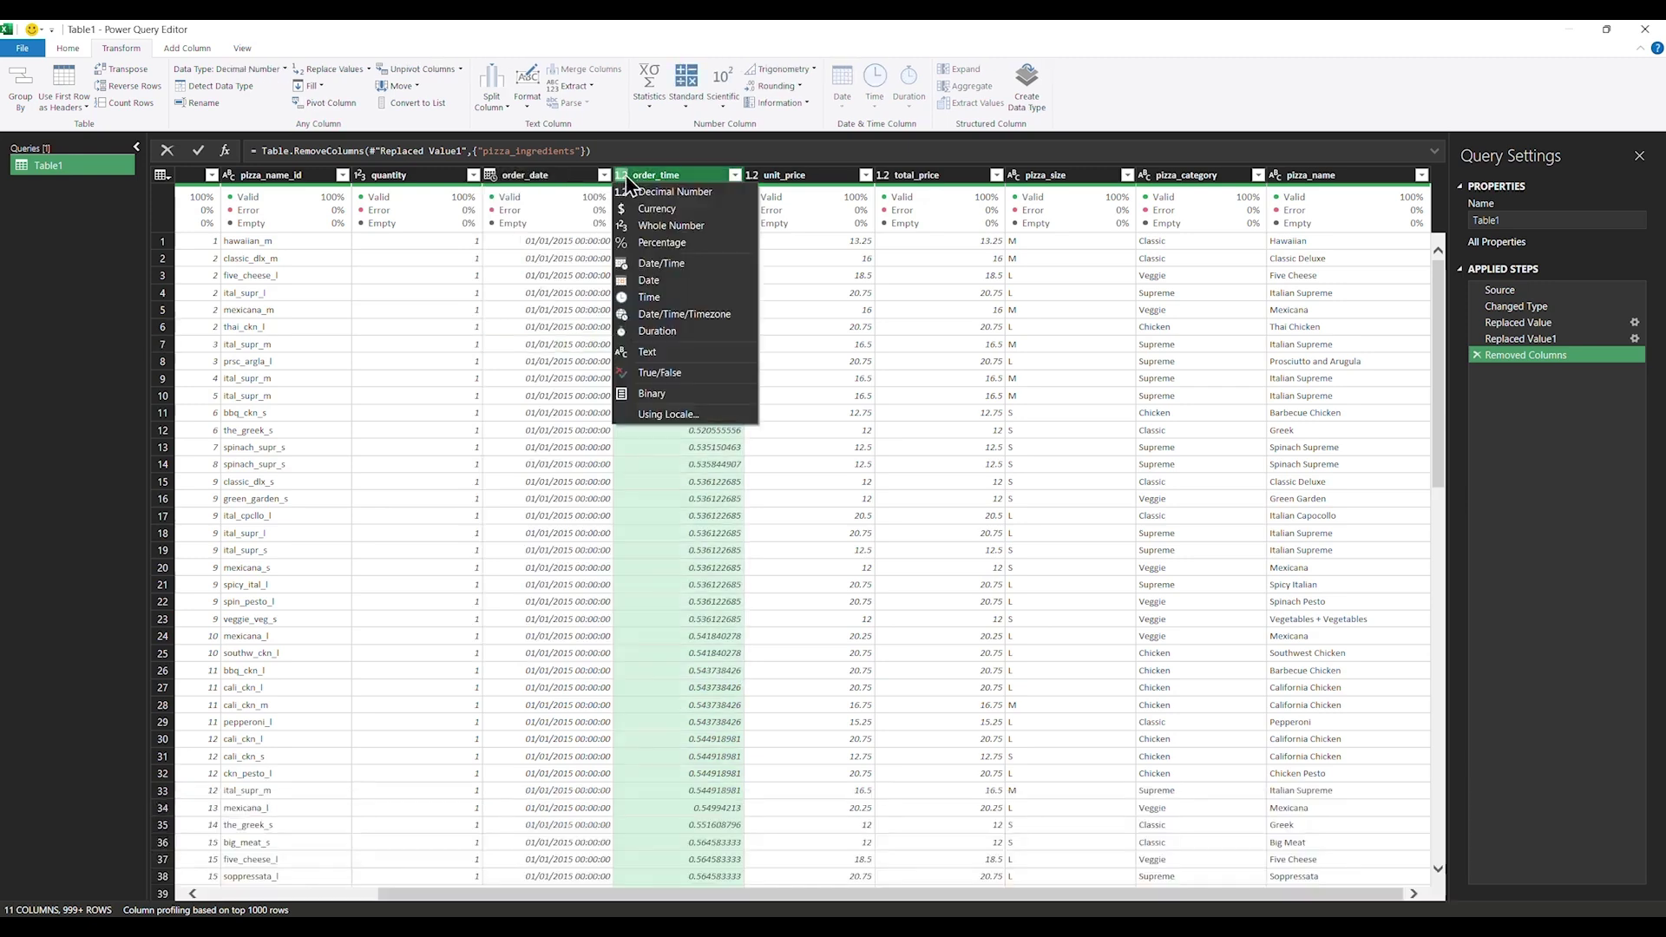
click(663, 298)
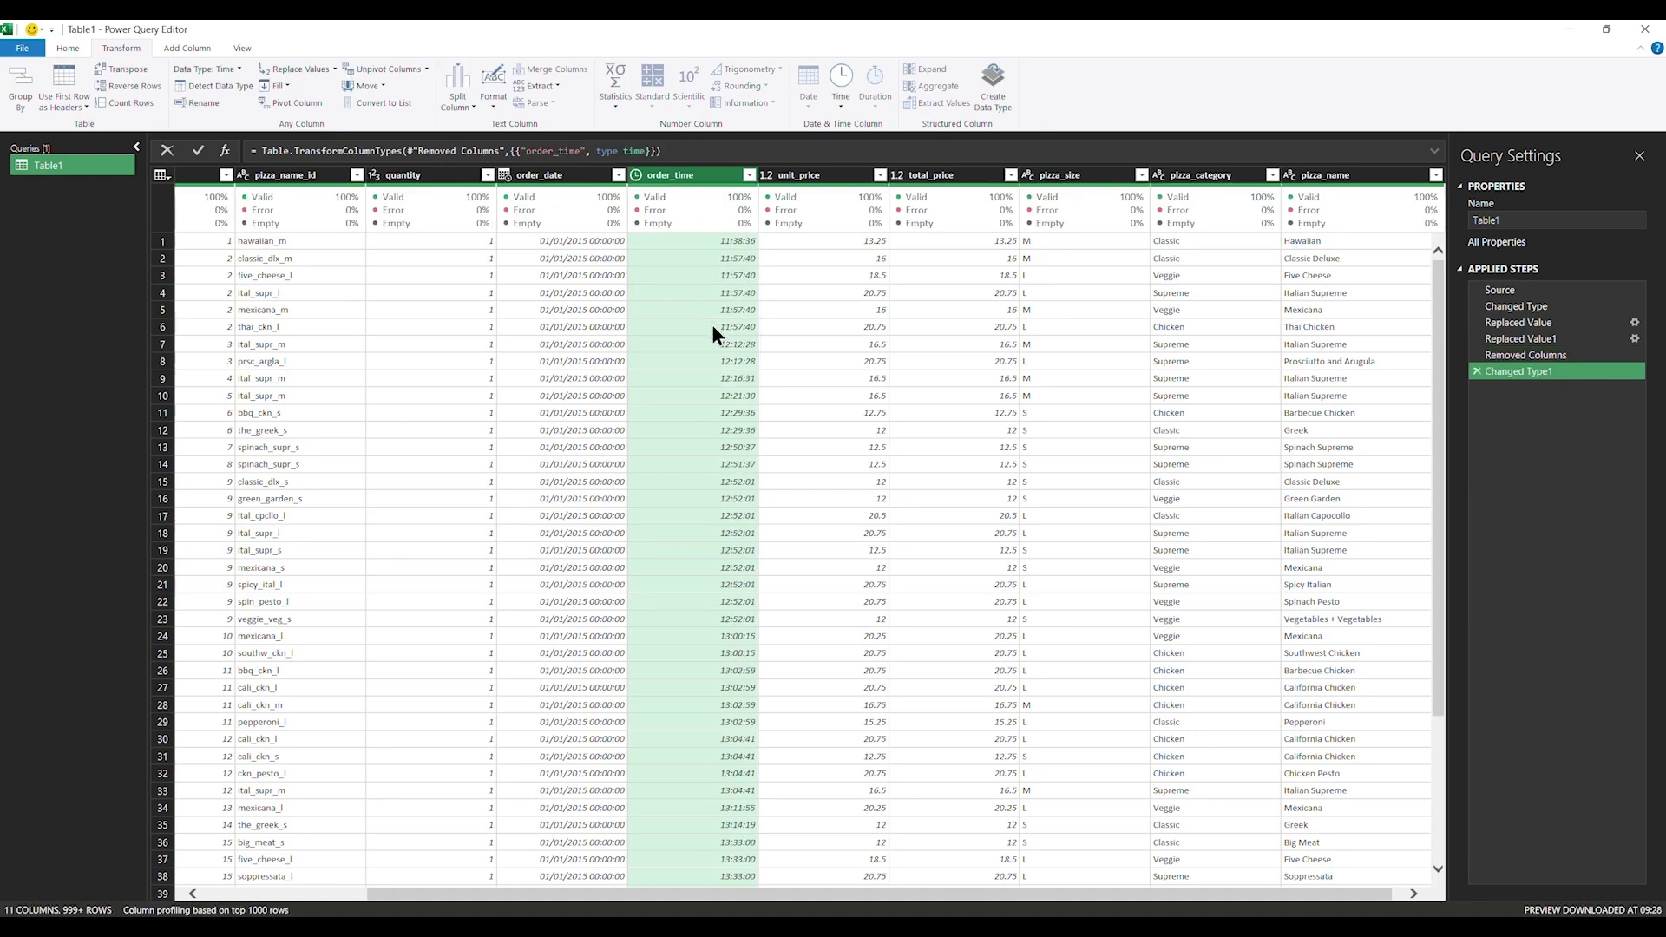
click(505, 176)
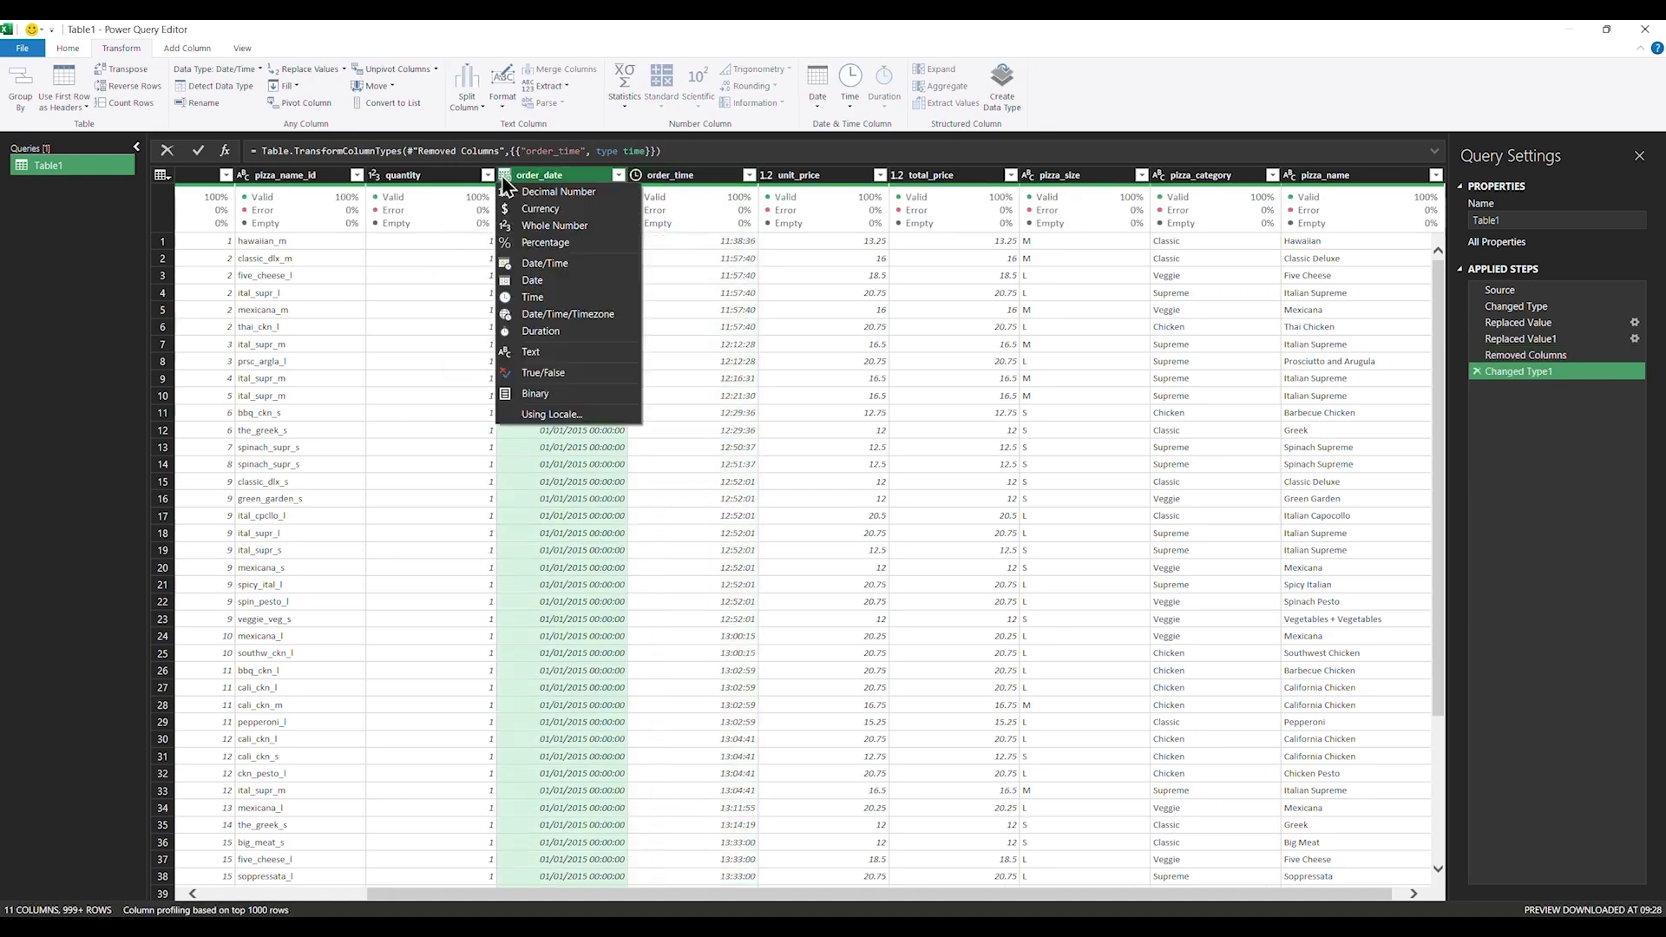
click(533, 280)
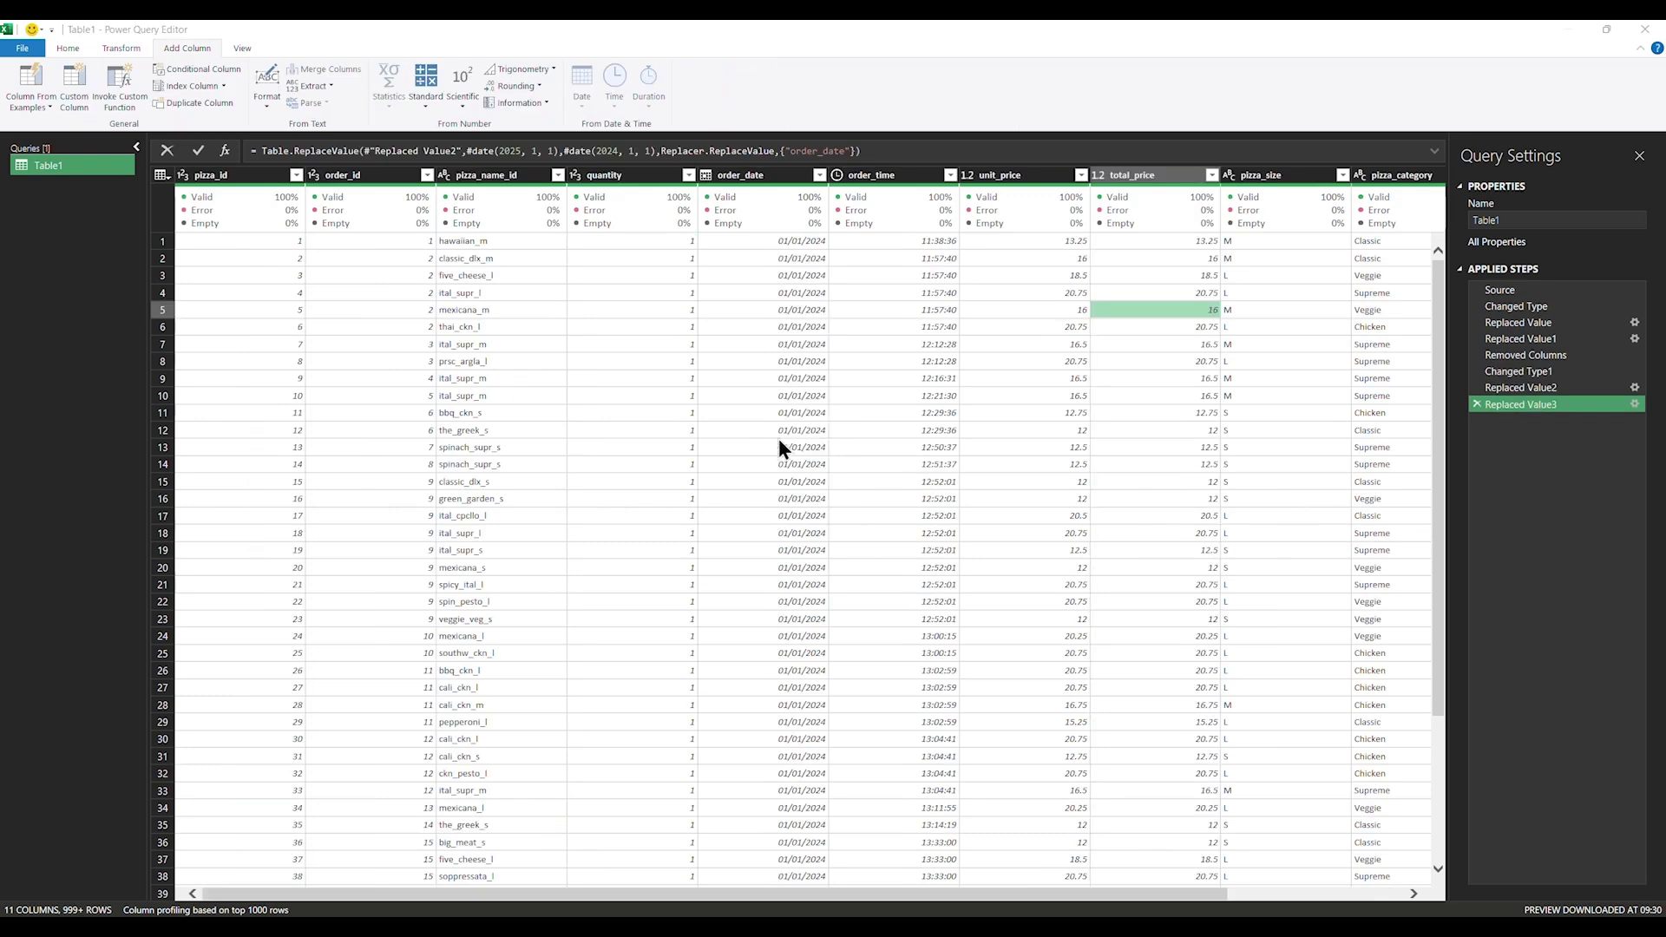
Add a new column extracting the text before the "/" delimiter from order_date, and check its values
click(773, 174)
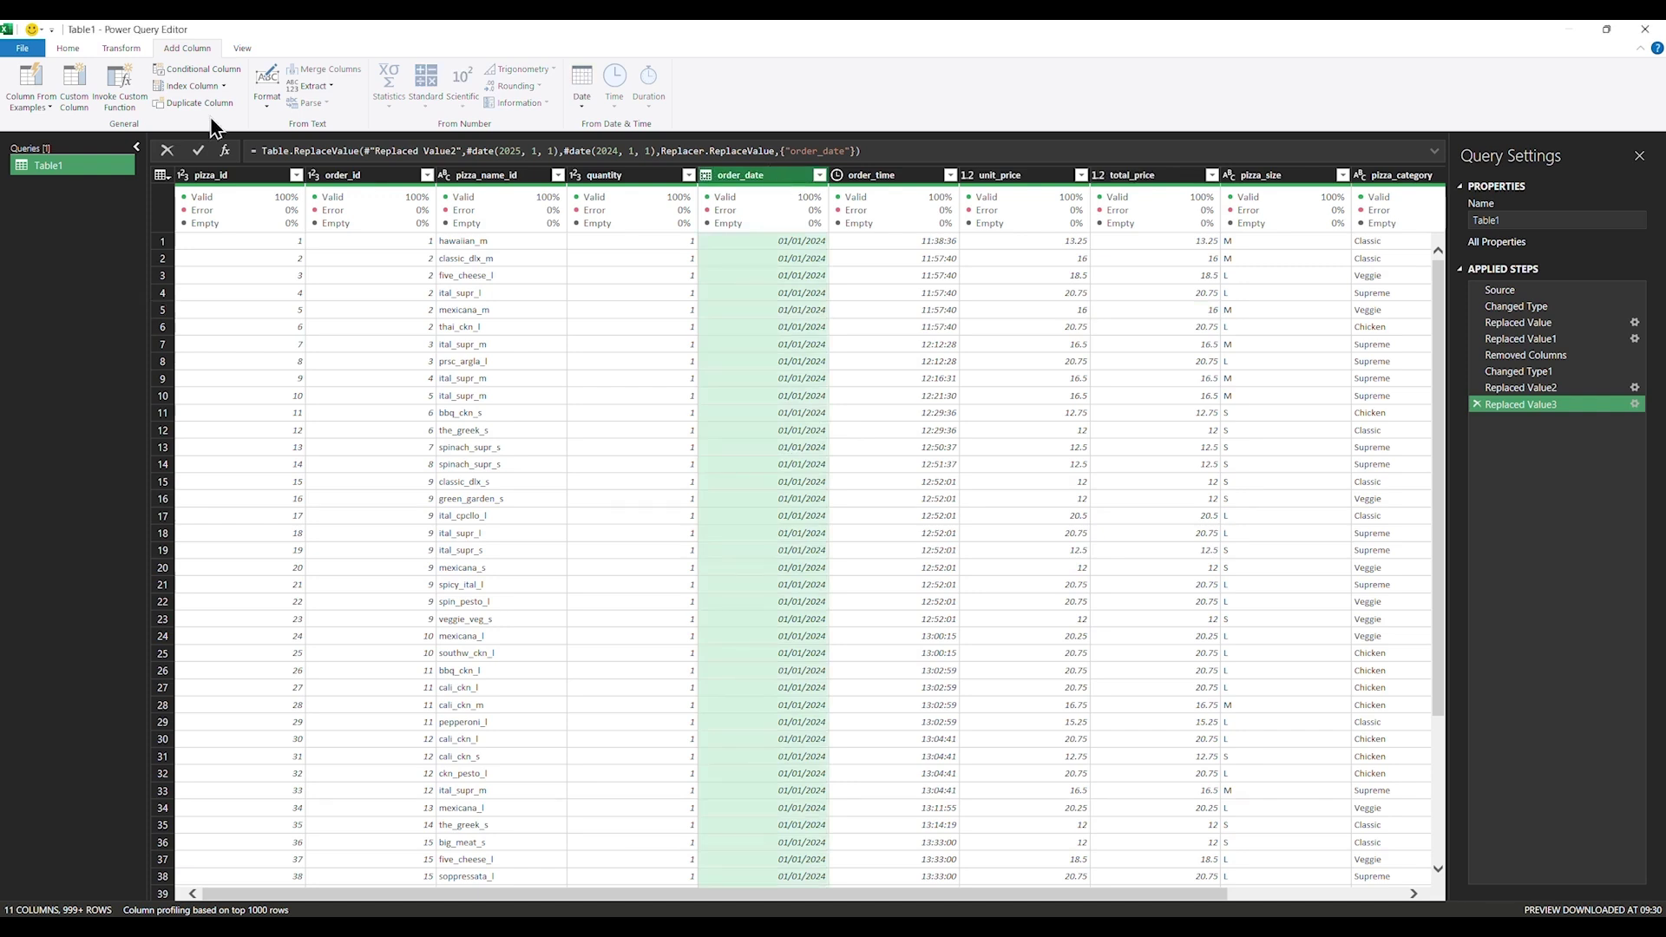
click(328, 86)
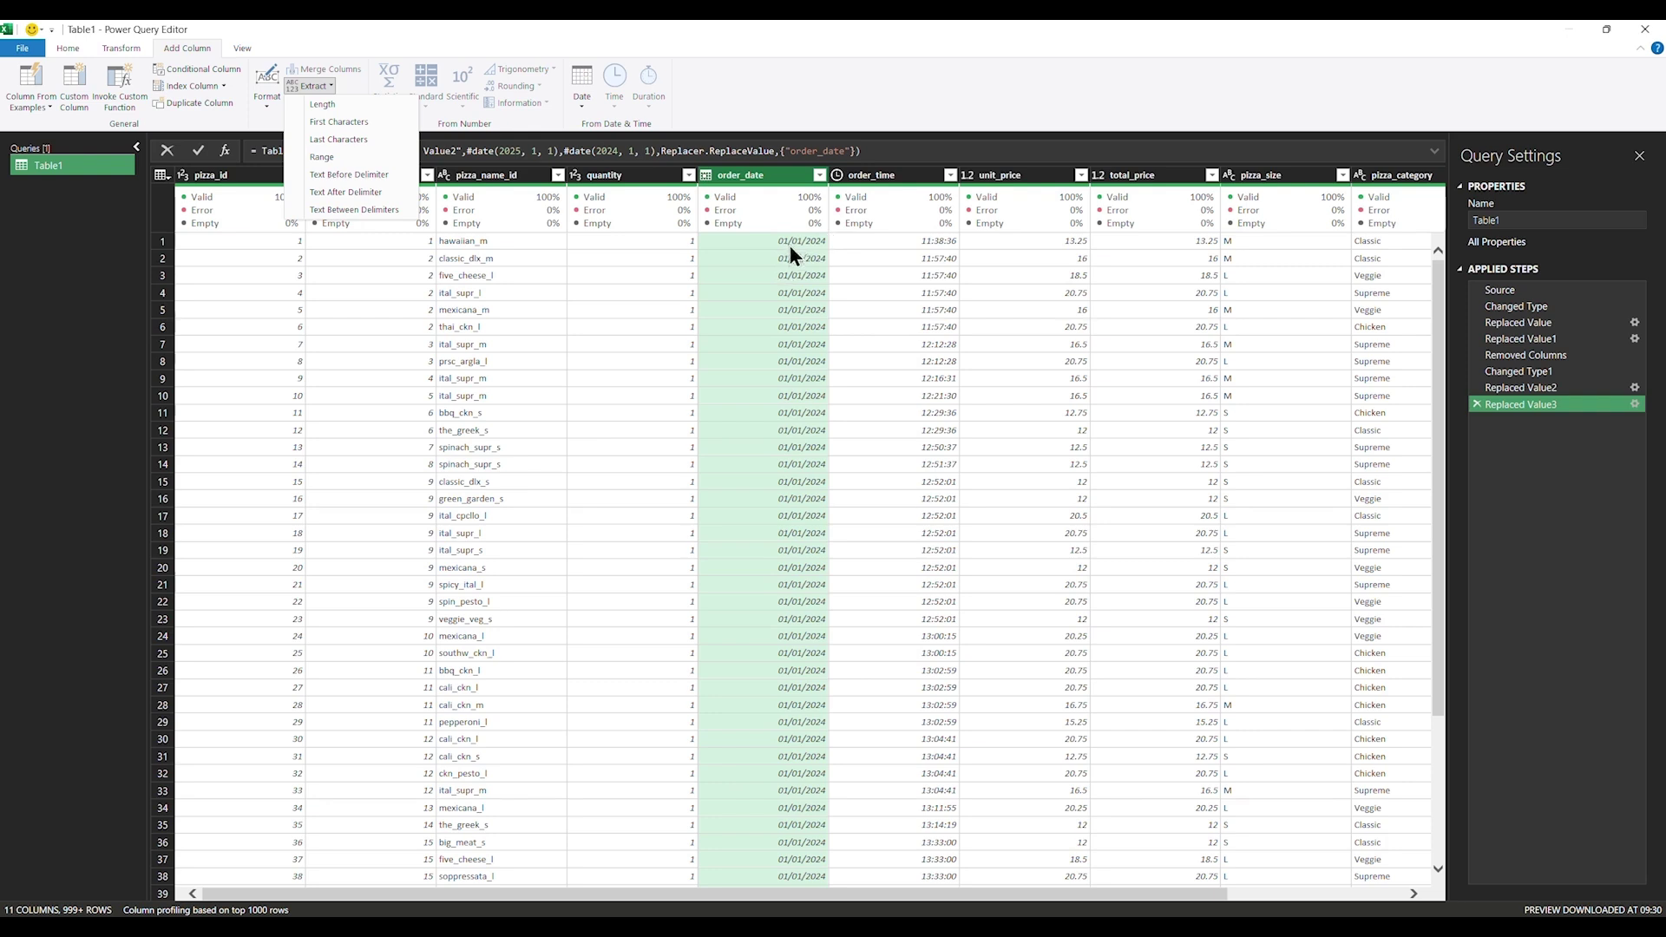
click(748, 40)
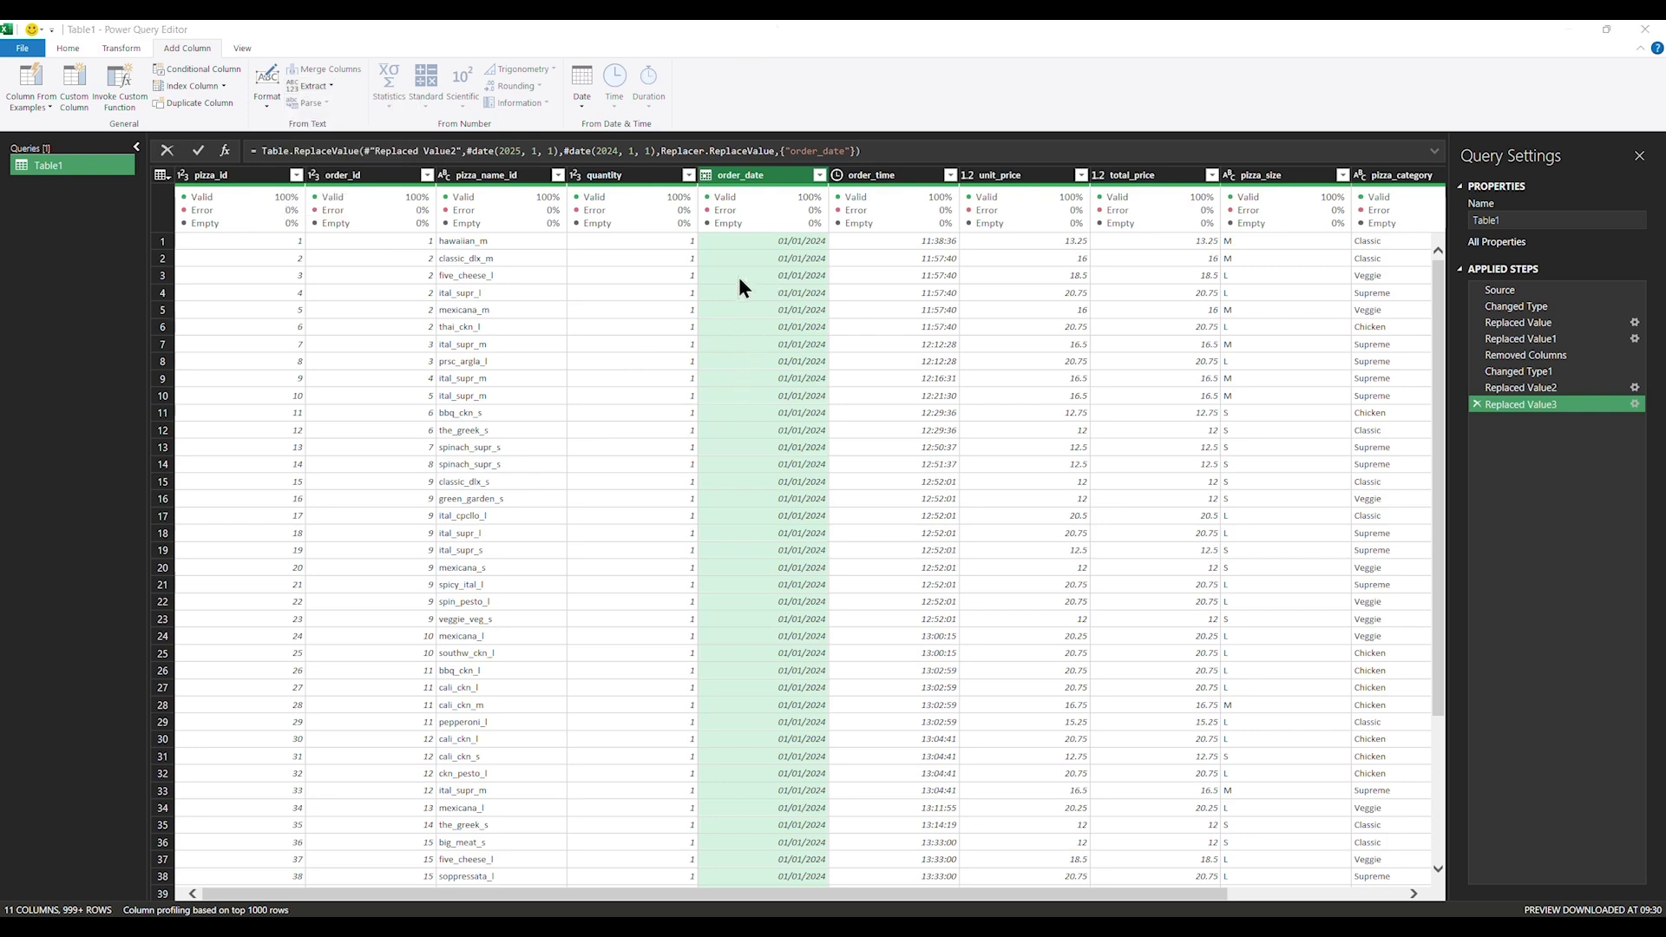
click(326, 85)
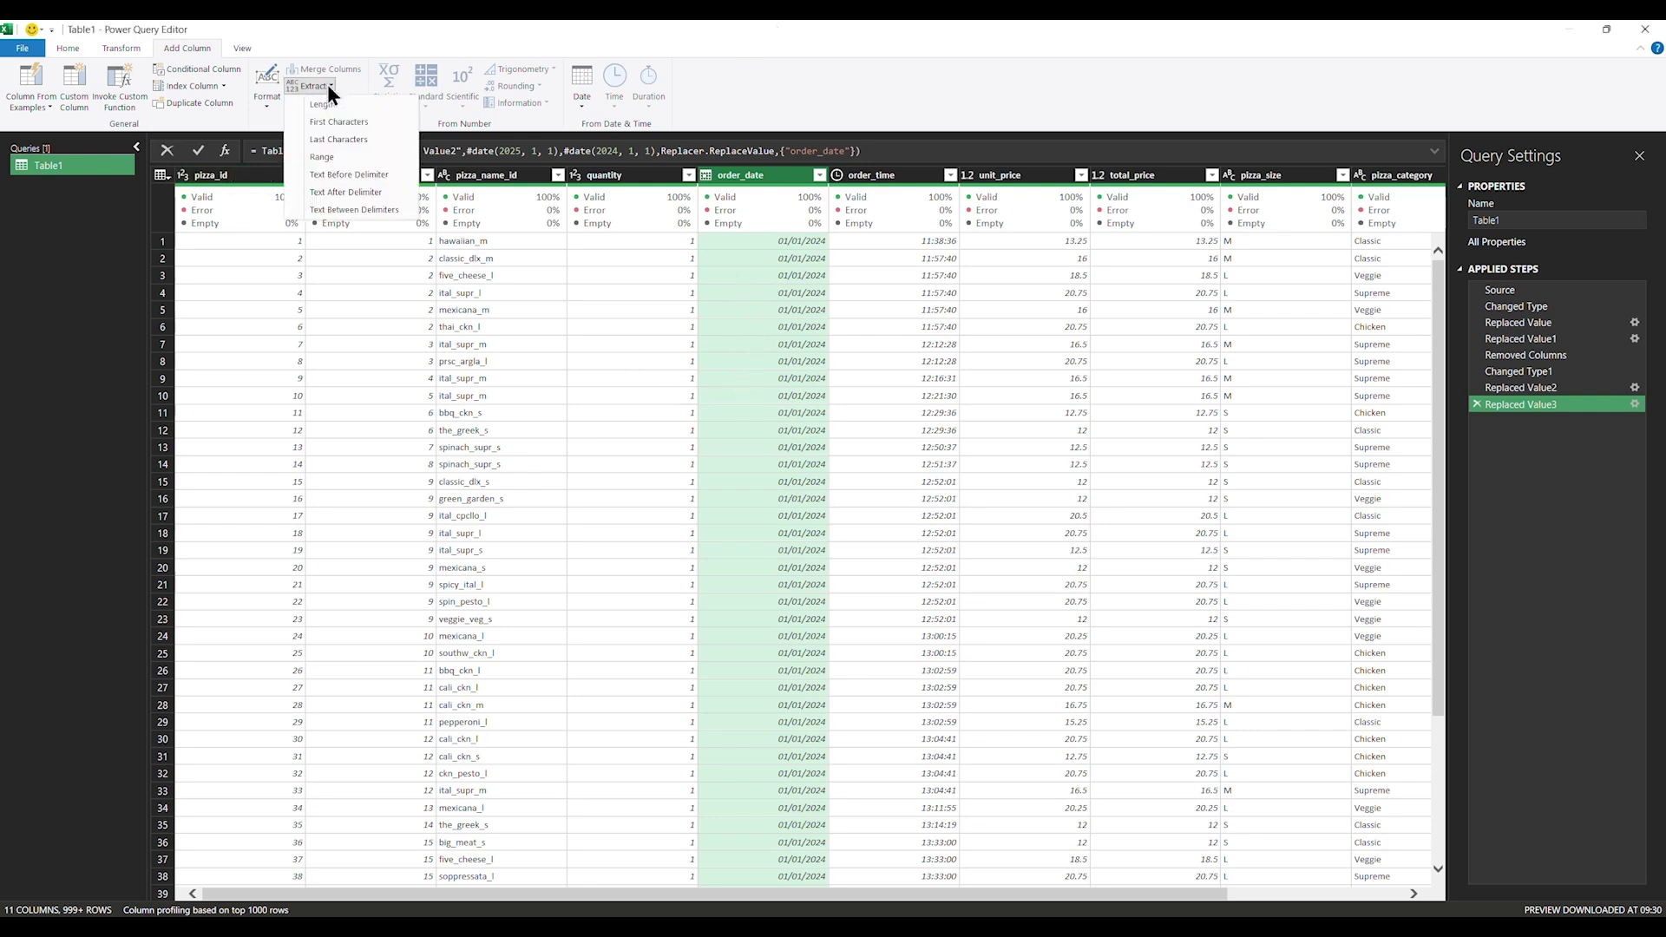
click(379, 173)
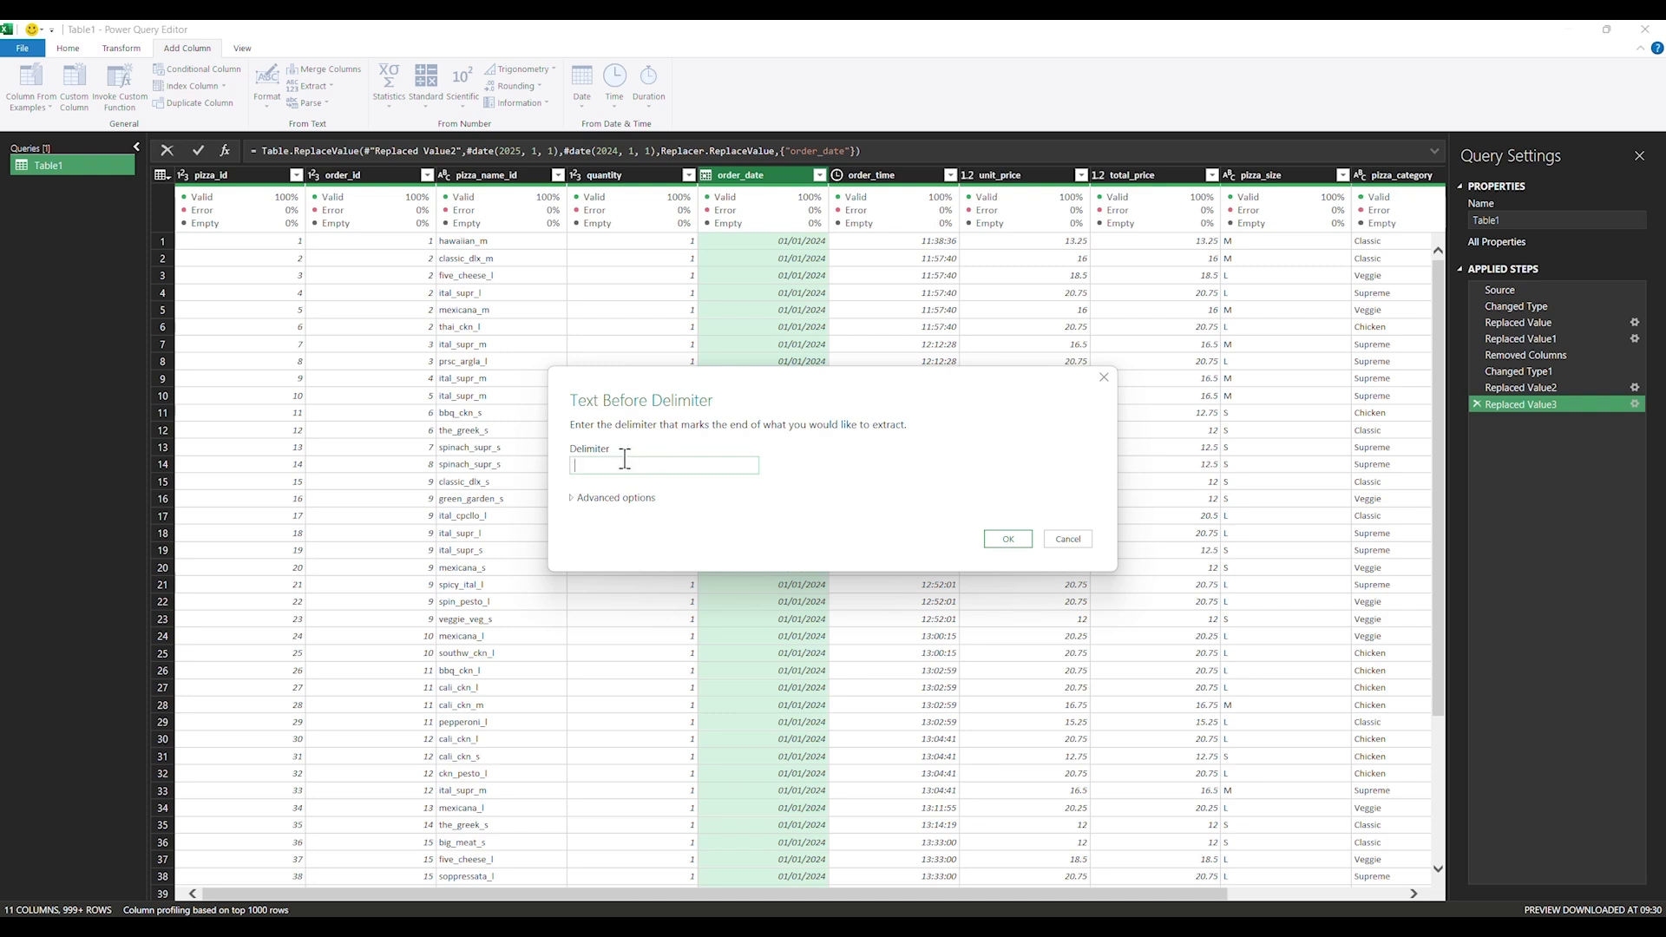
click(1019, 542)
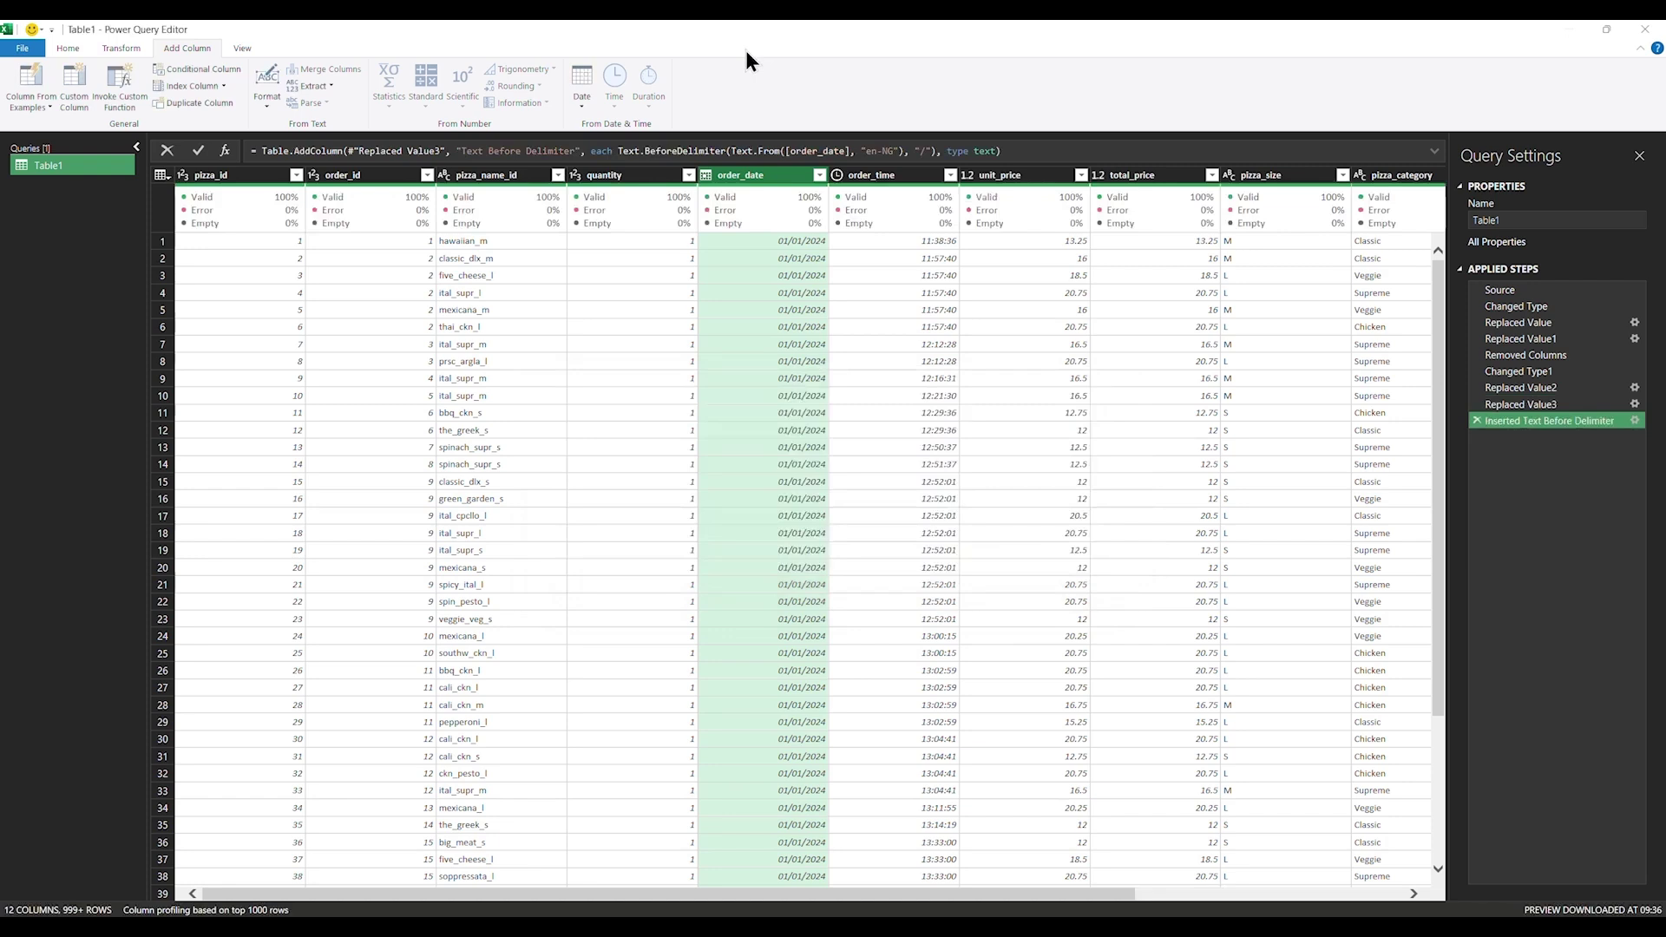
drag(1075, 894, 1387, 904)
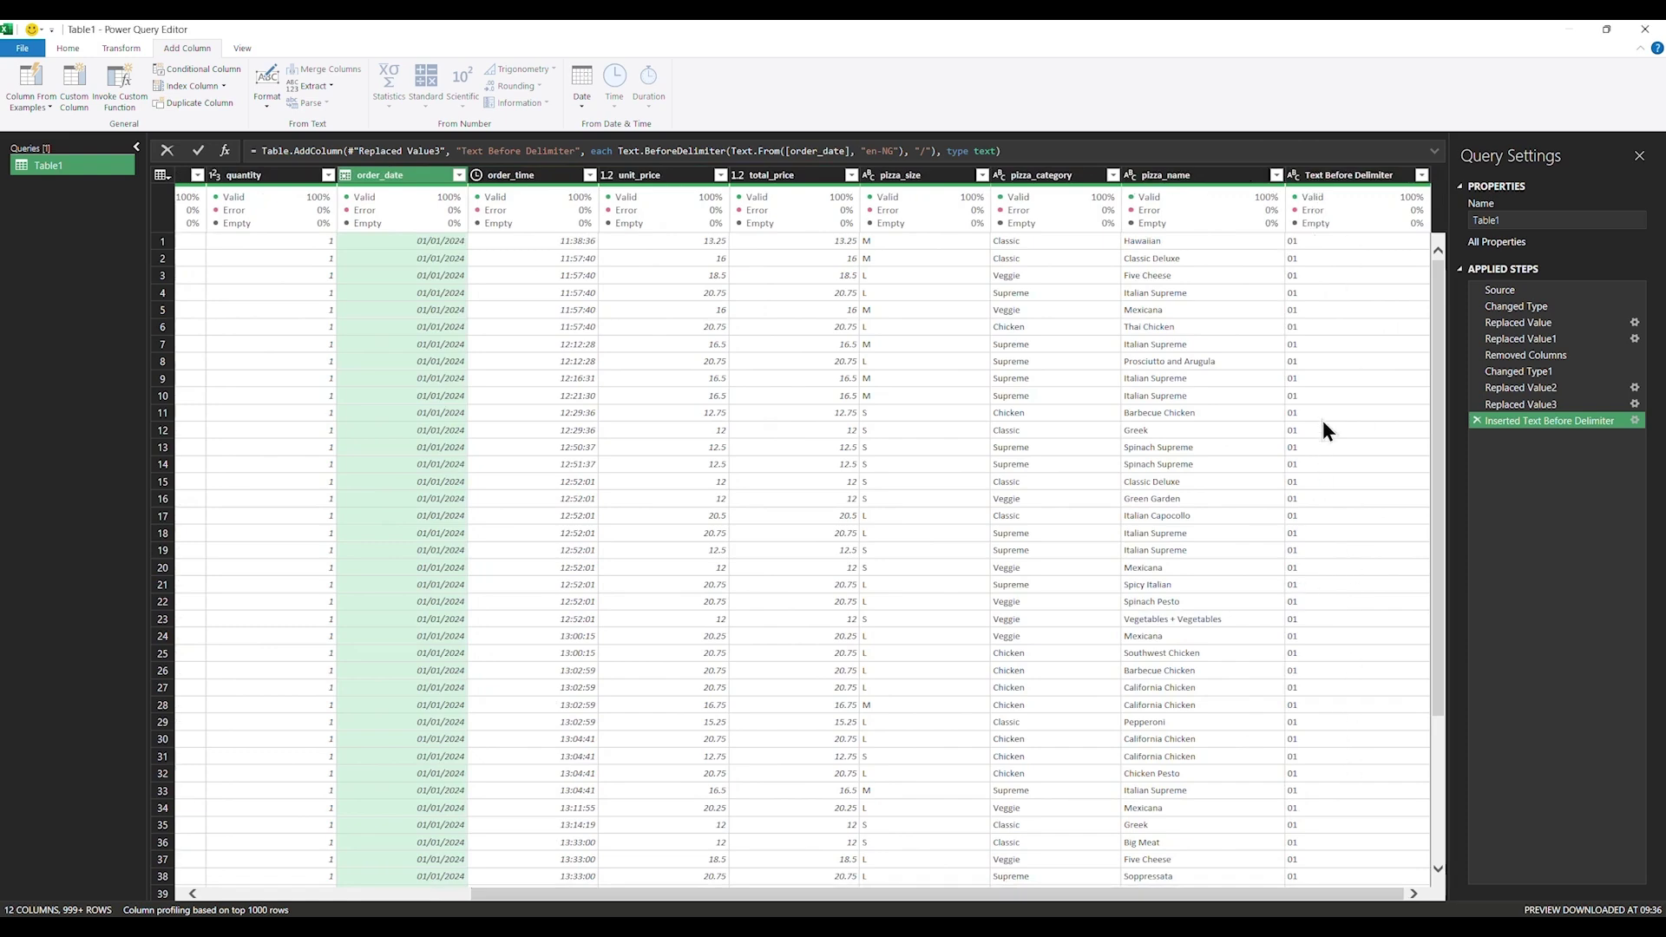
Add a new column extracting the text after the "/" delimiter from order_date, and check its values
drag(1163, 895, 658, 792)
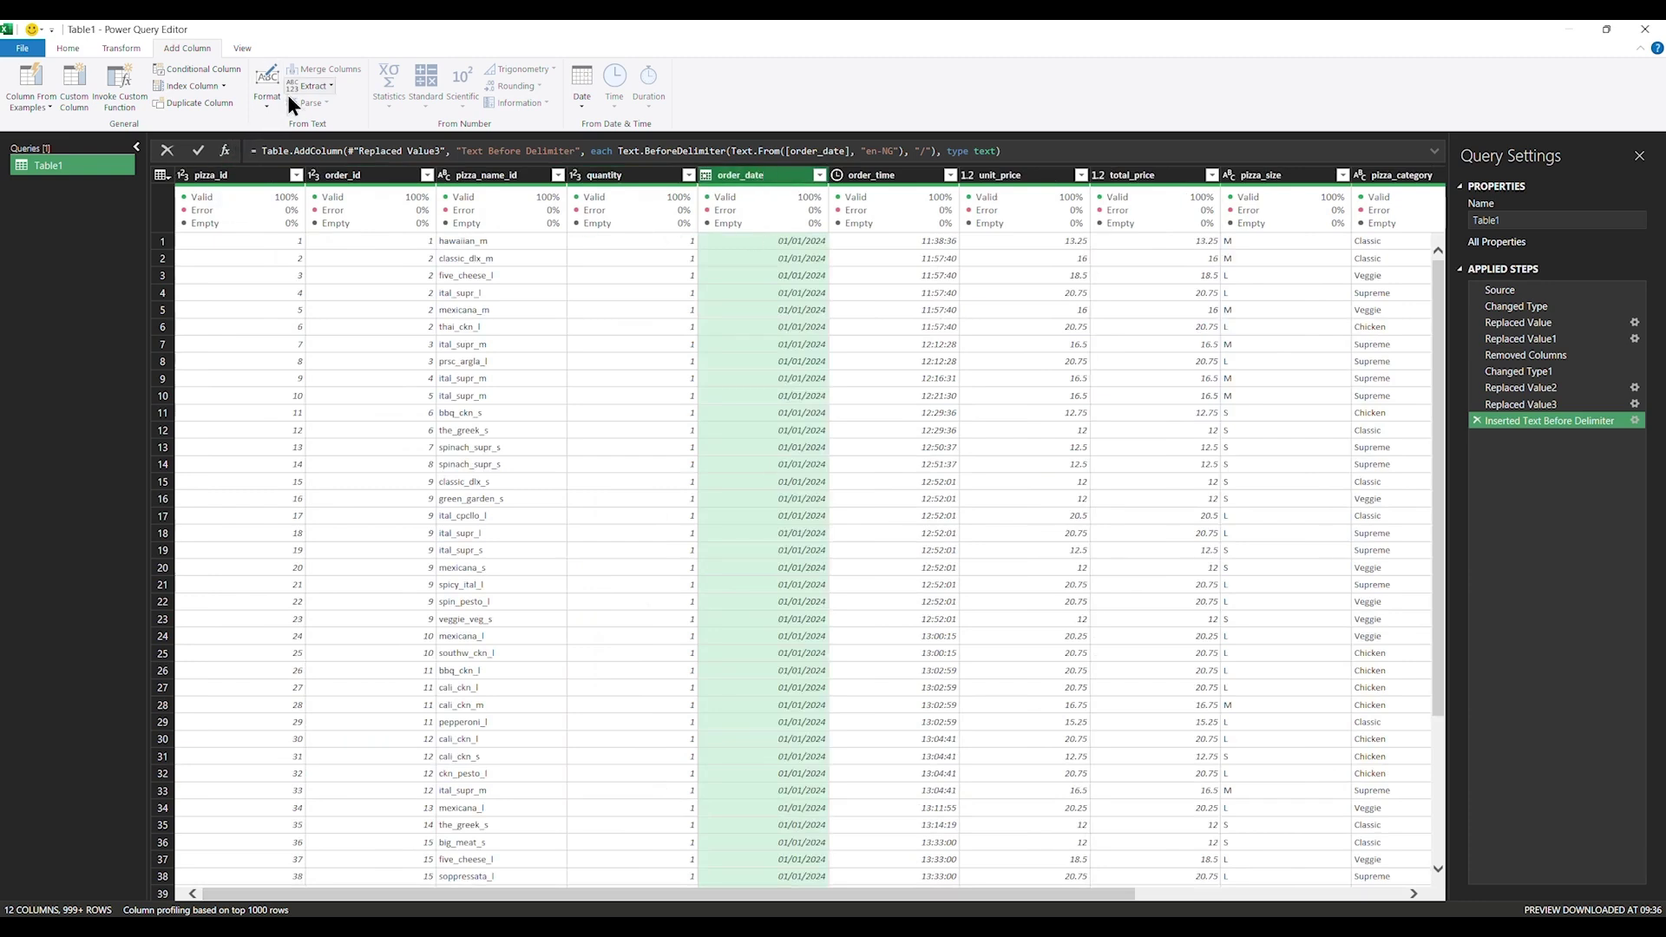
click(328, 86)
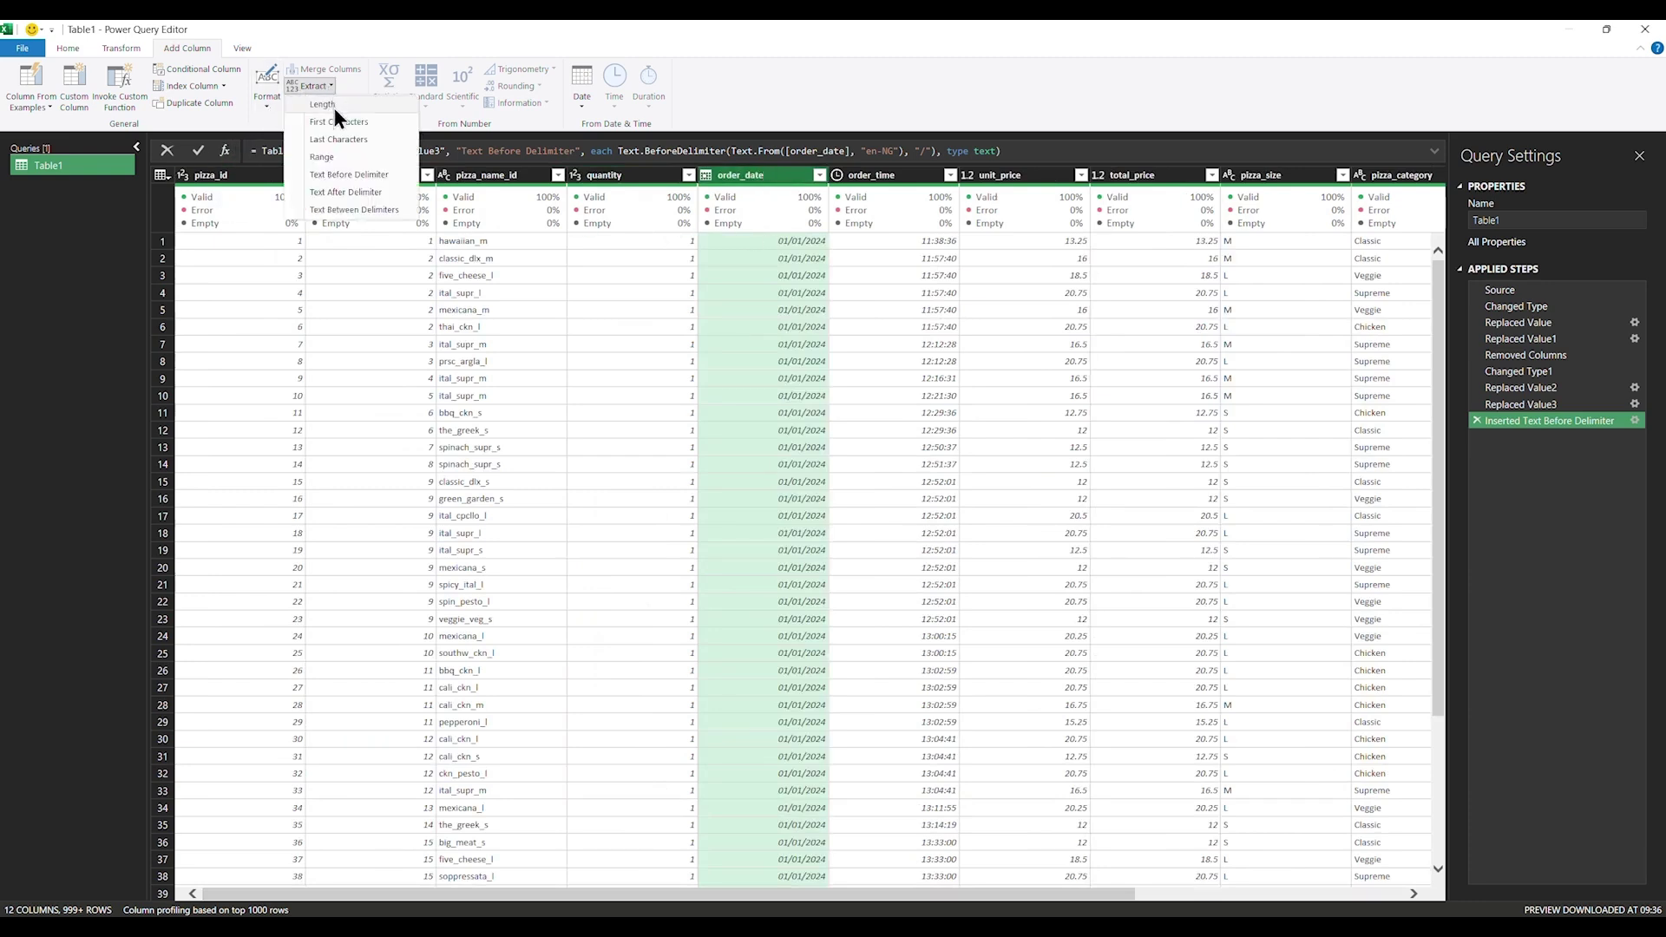
click(360, 193)
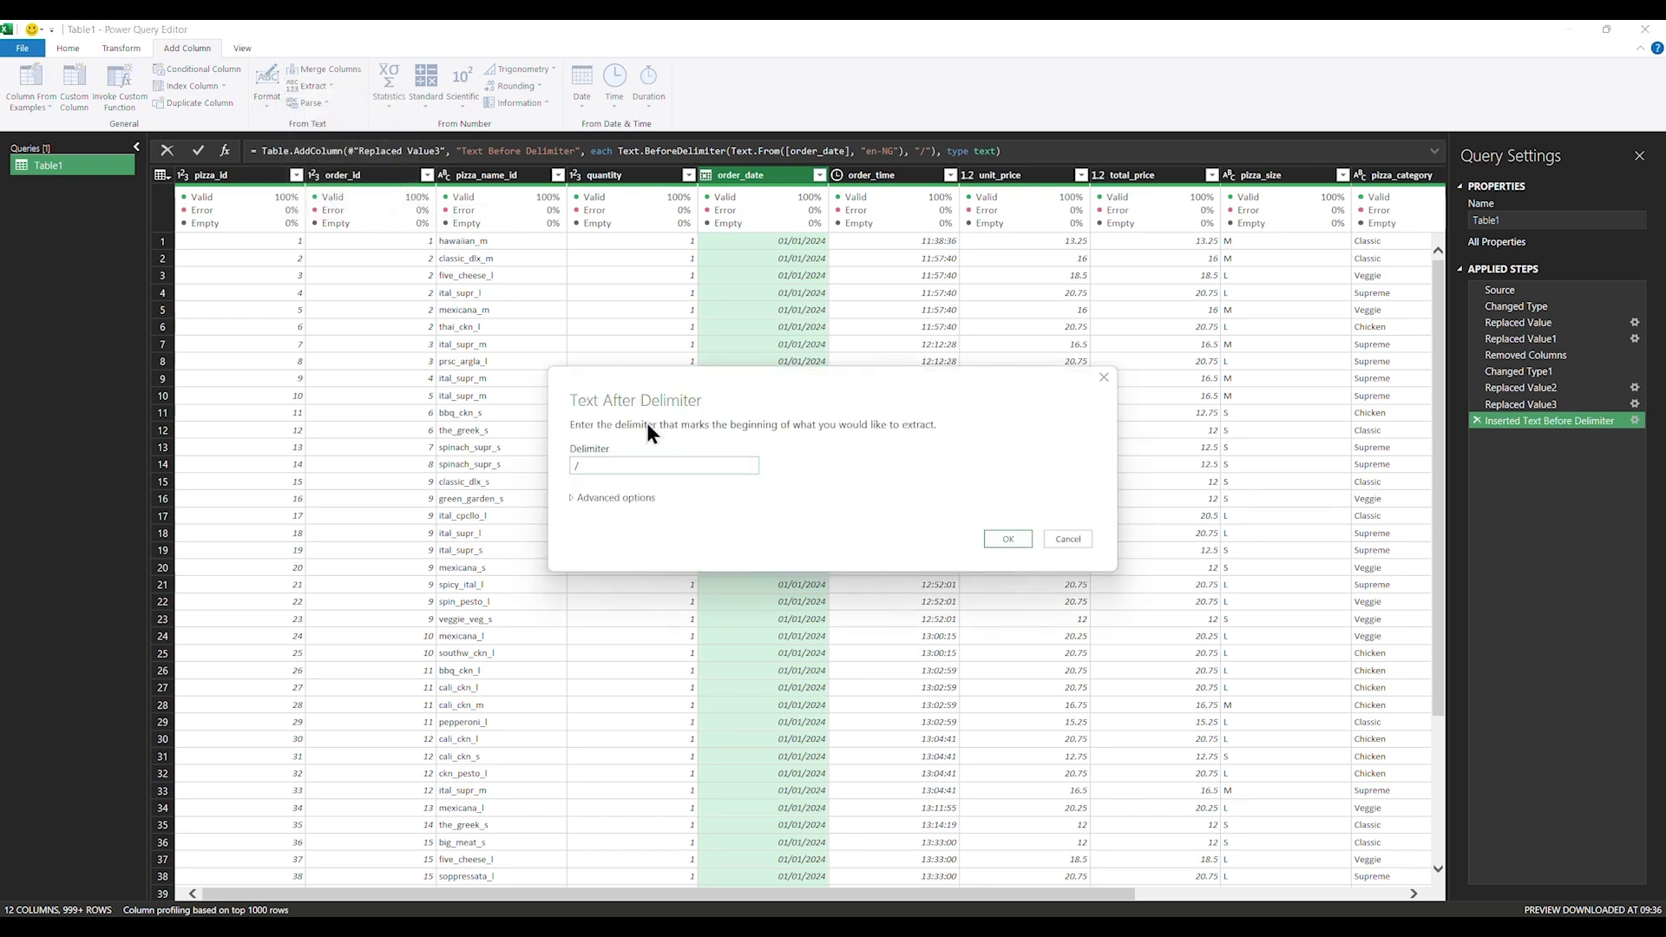
click(1005, 539)
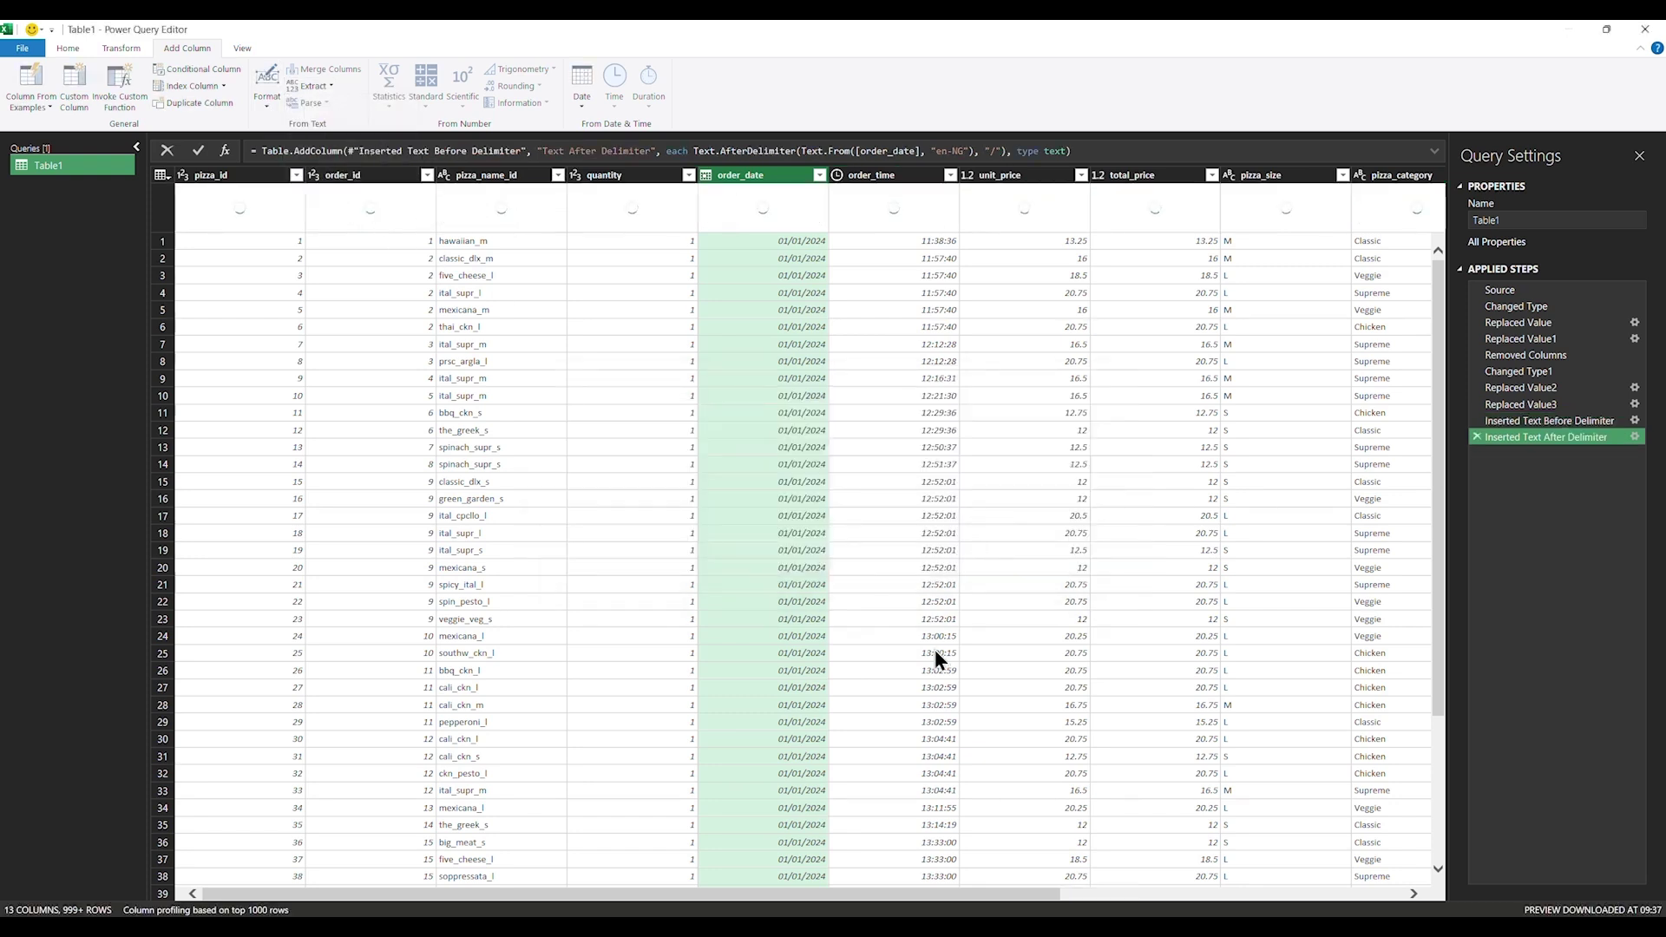
drag(972, 907, 1371, 902)
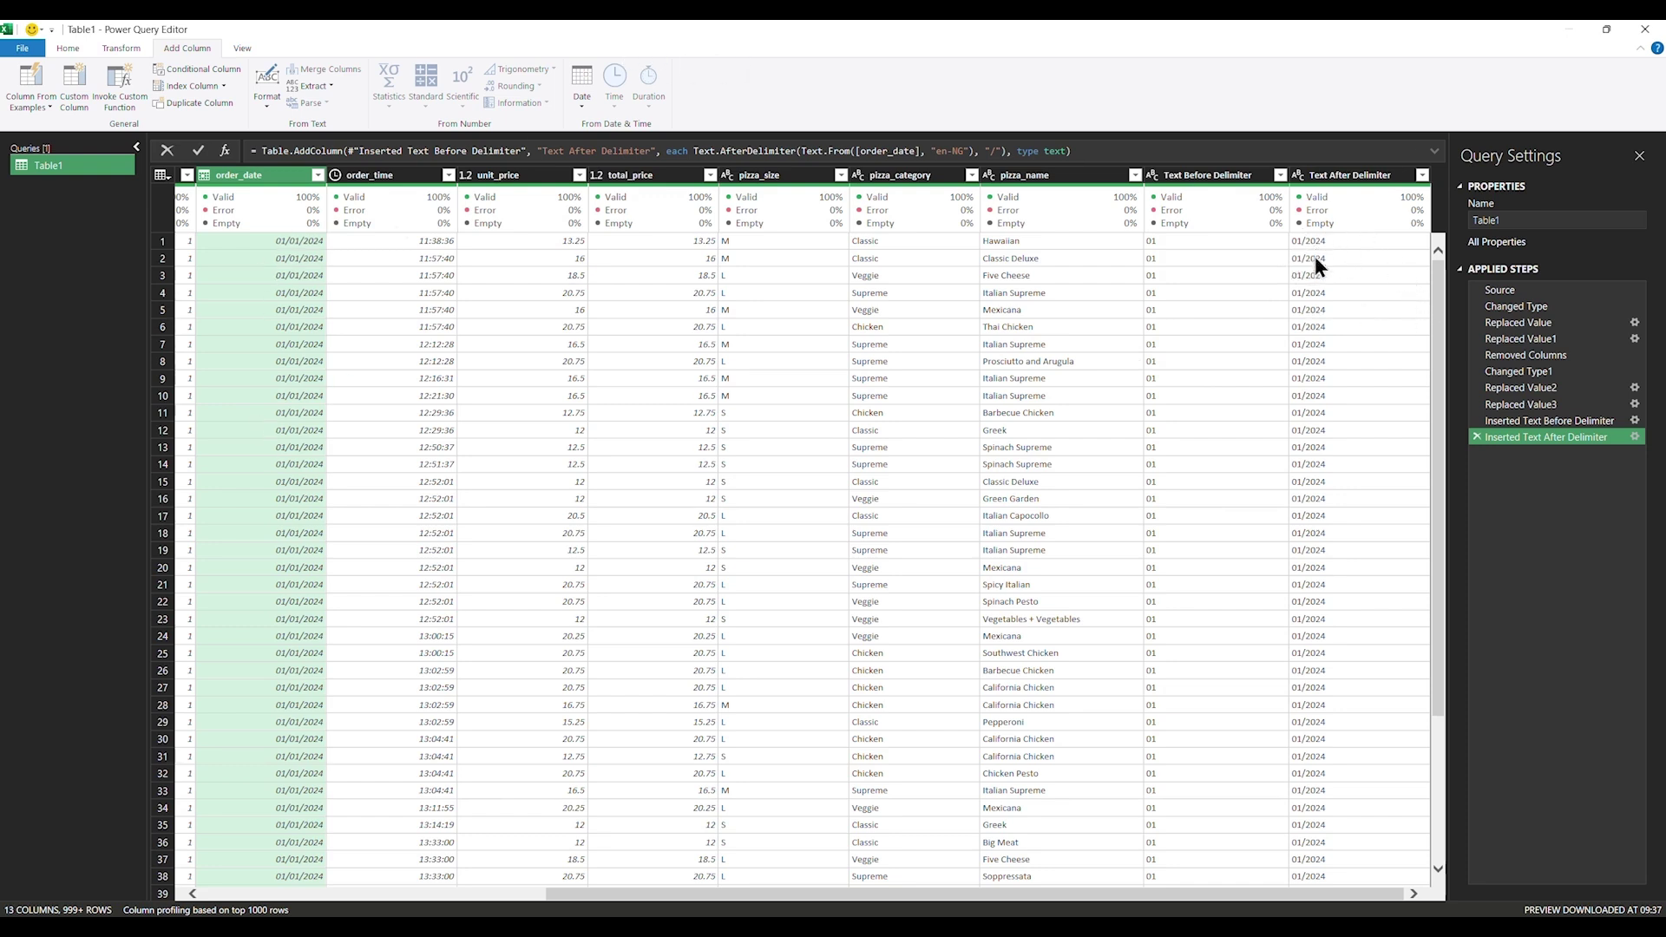
Add a new column extracting the text before the "/" delimiter from the Text After Delimiter column
click(1336, 173)
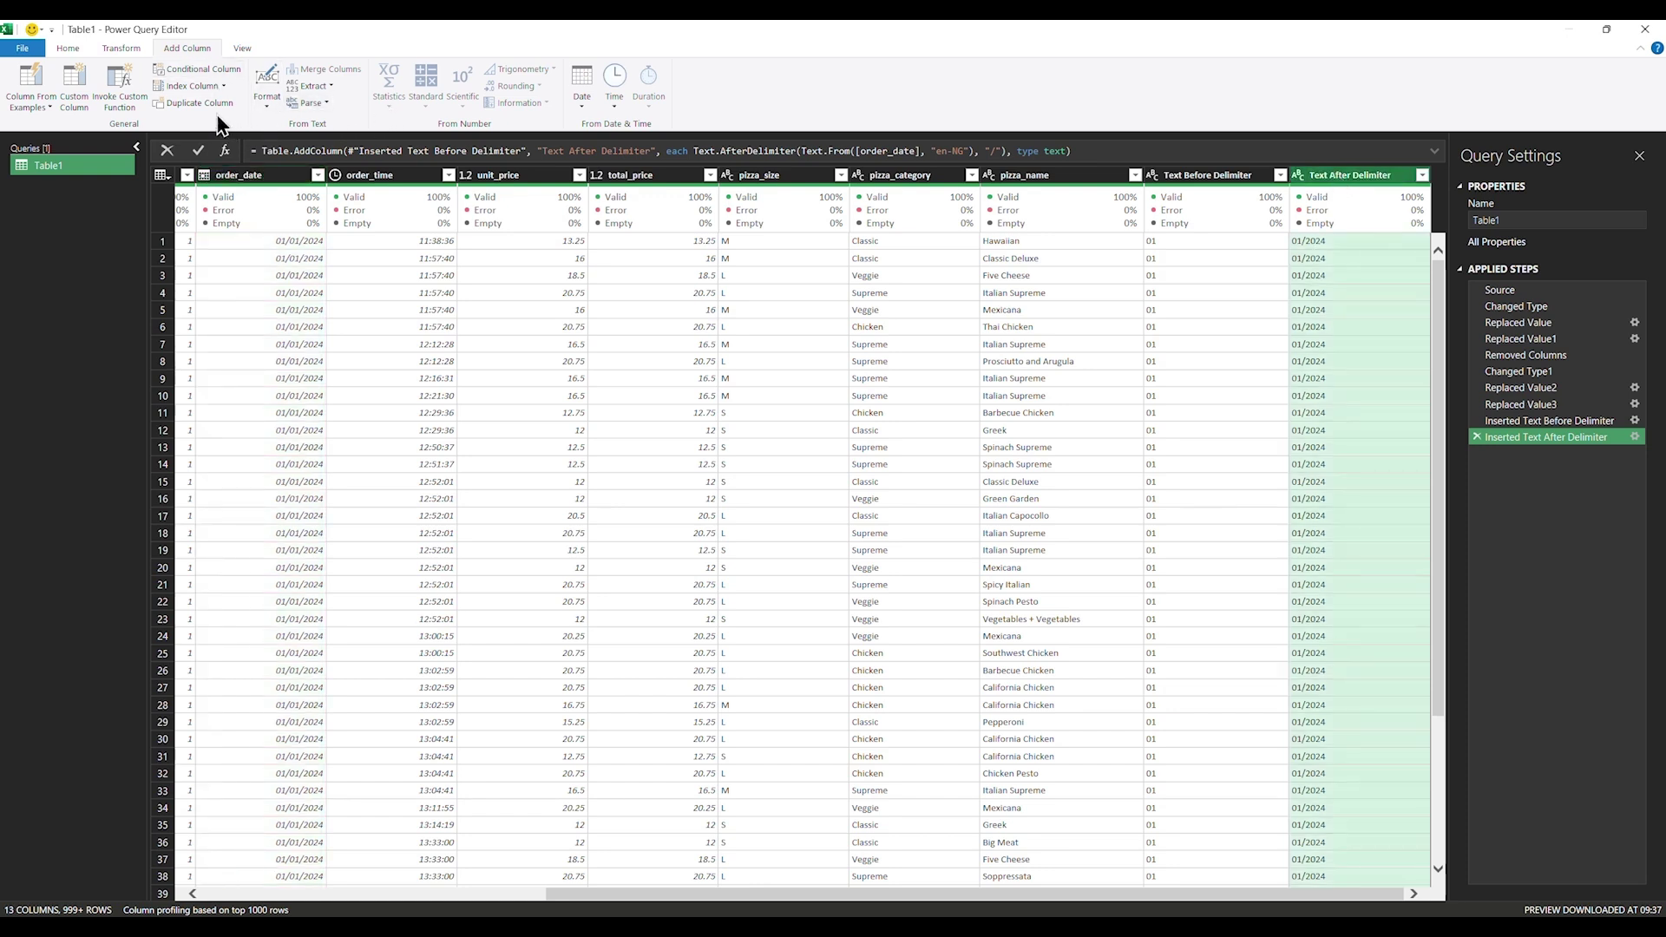
click(329, 85)
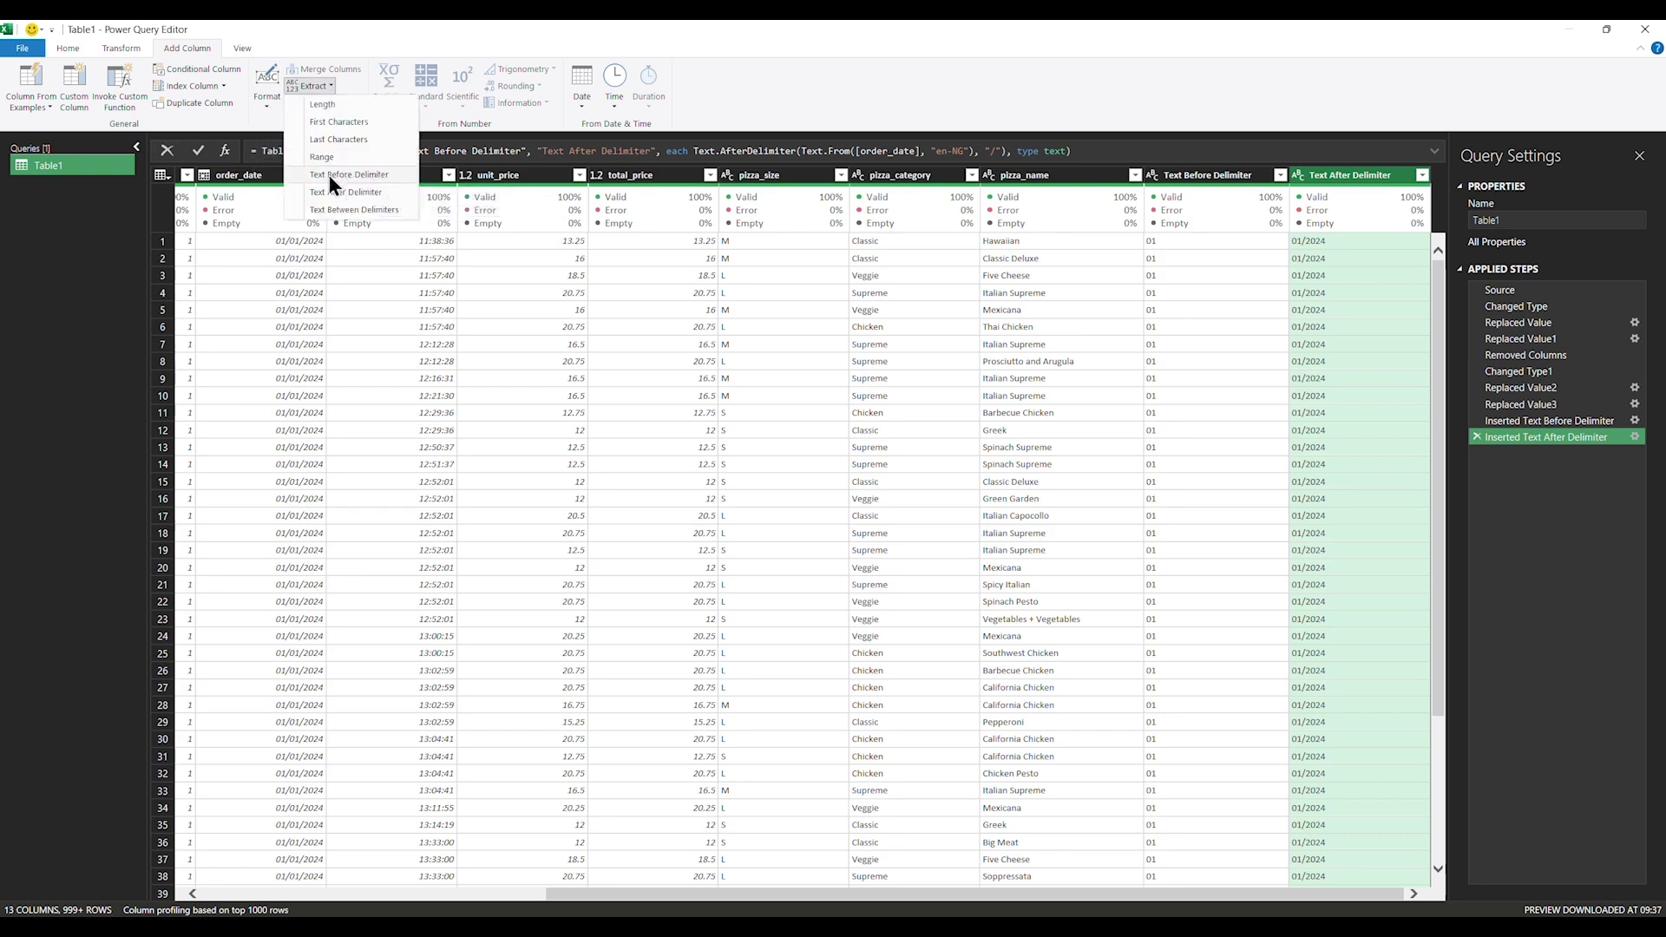
click(378, 174)
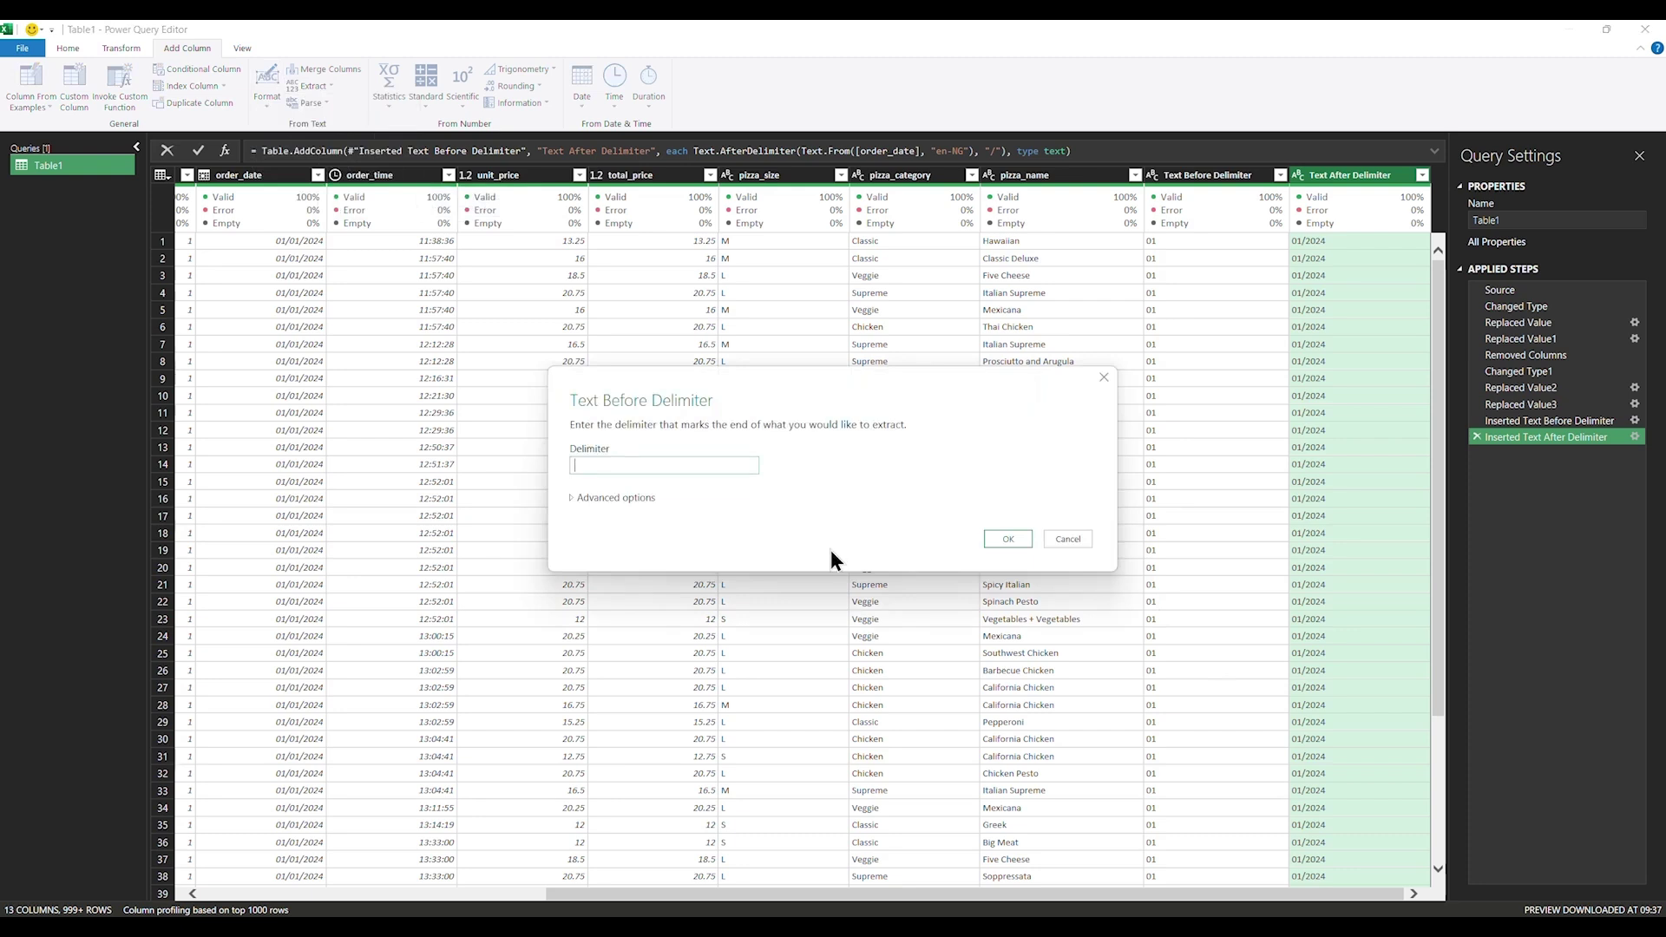
text(/)
click(1007, 539)
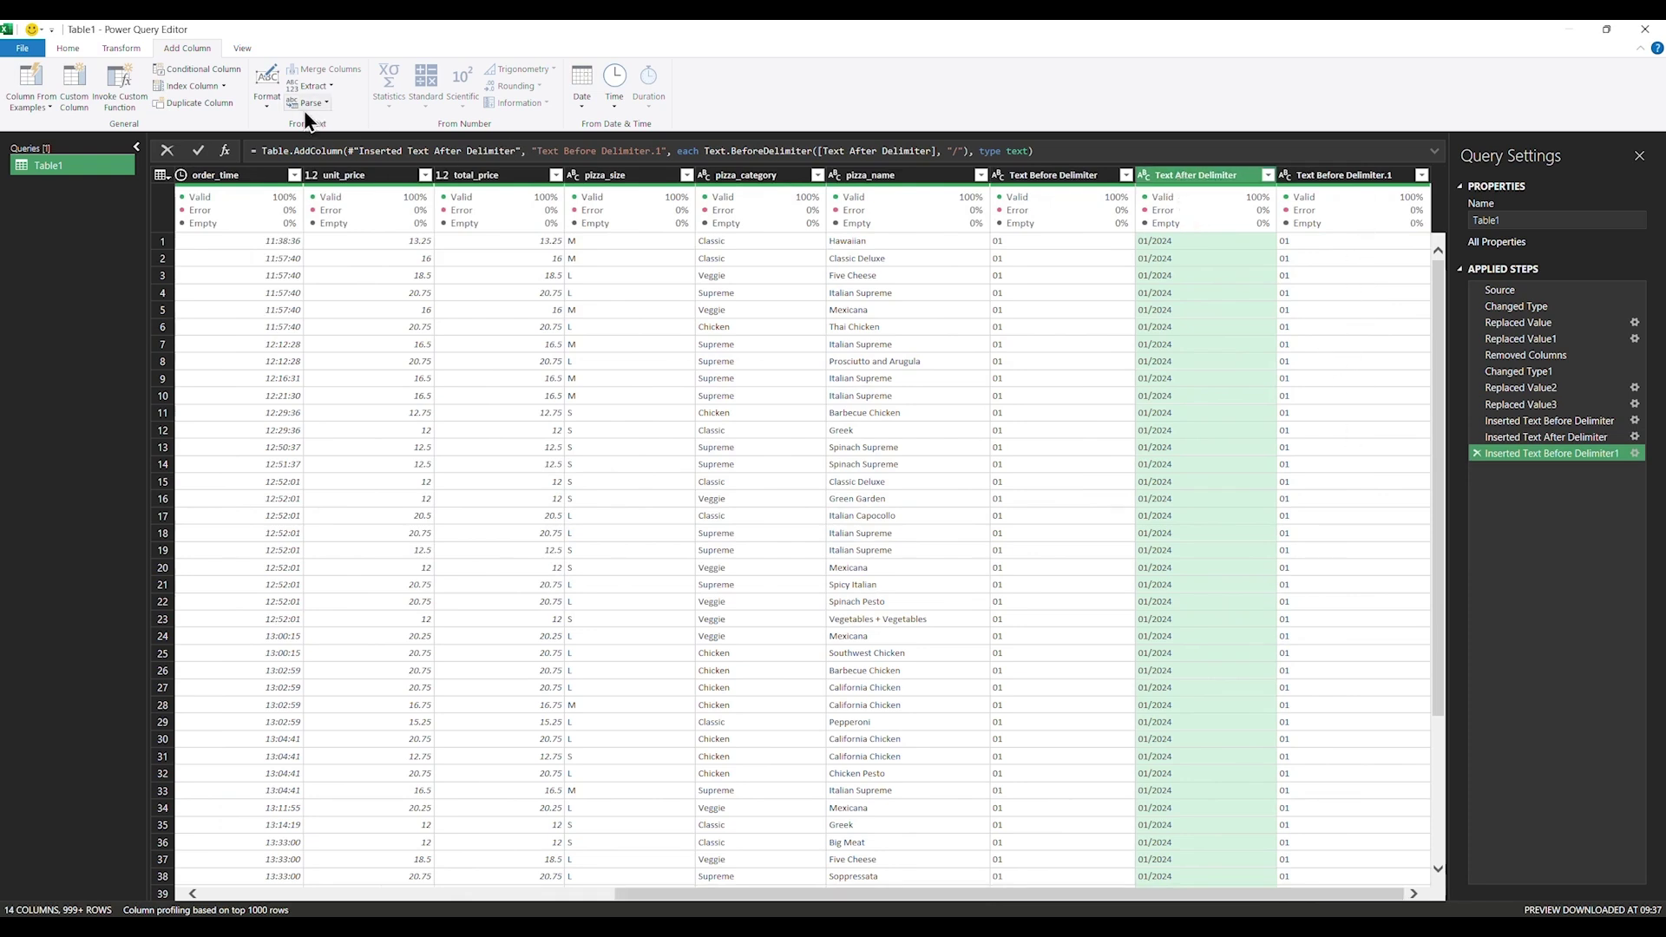
Add a new column extracting the text after the "/" delimiter from the Text After Delimiter column
click(322, 86)
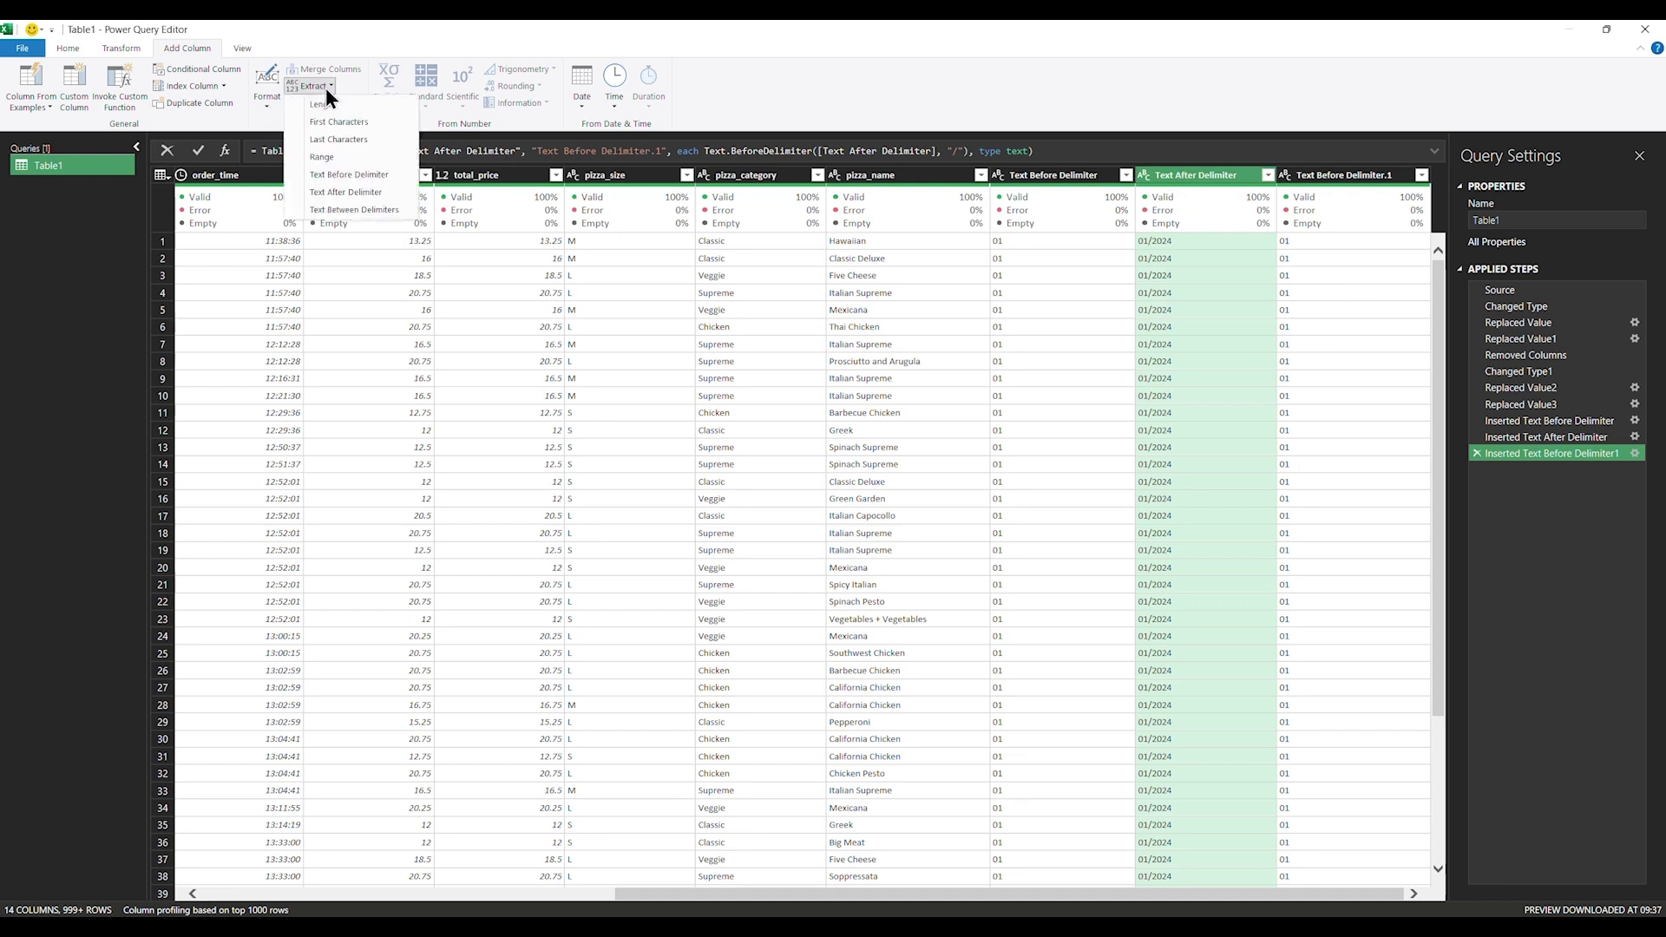
click(352, 193)
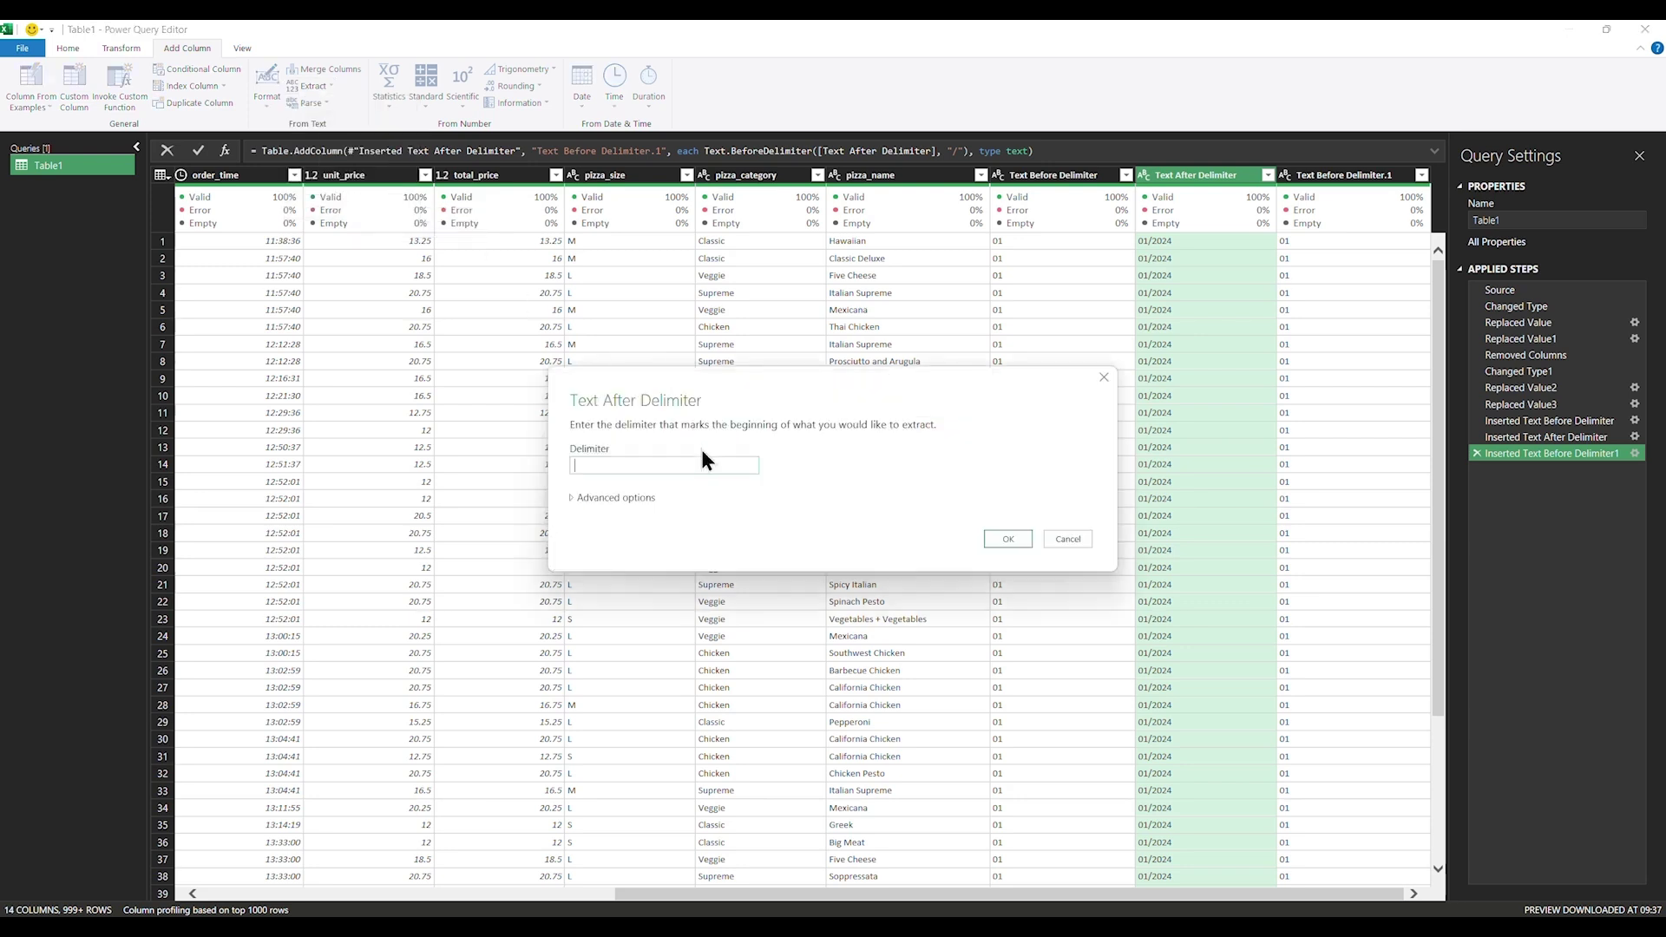
text(/)
click(1006, 539)
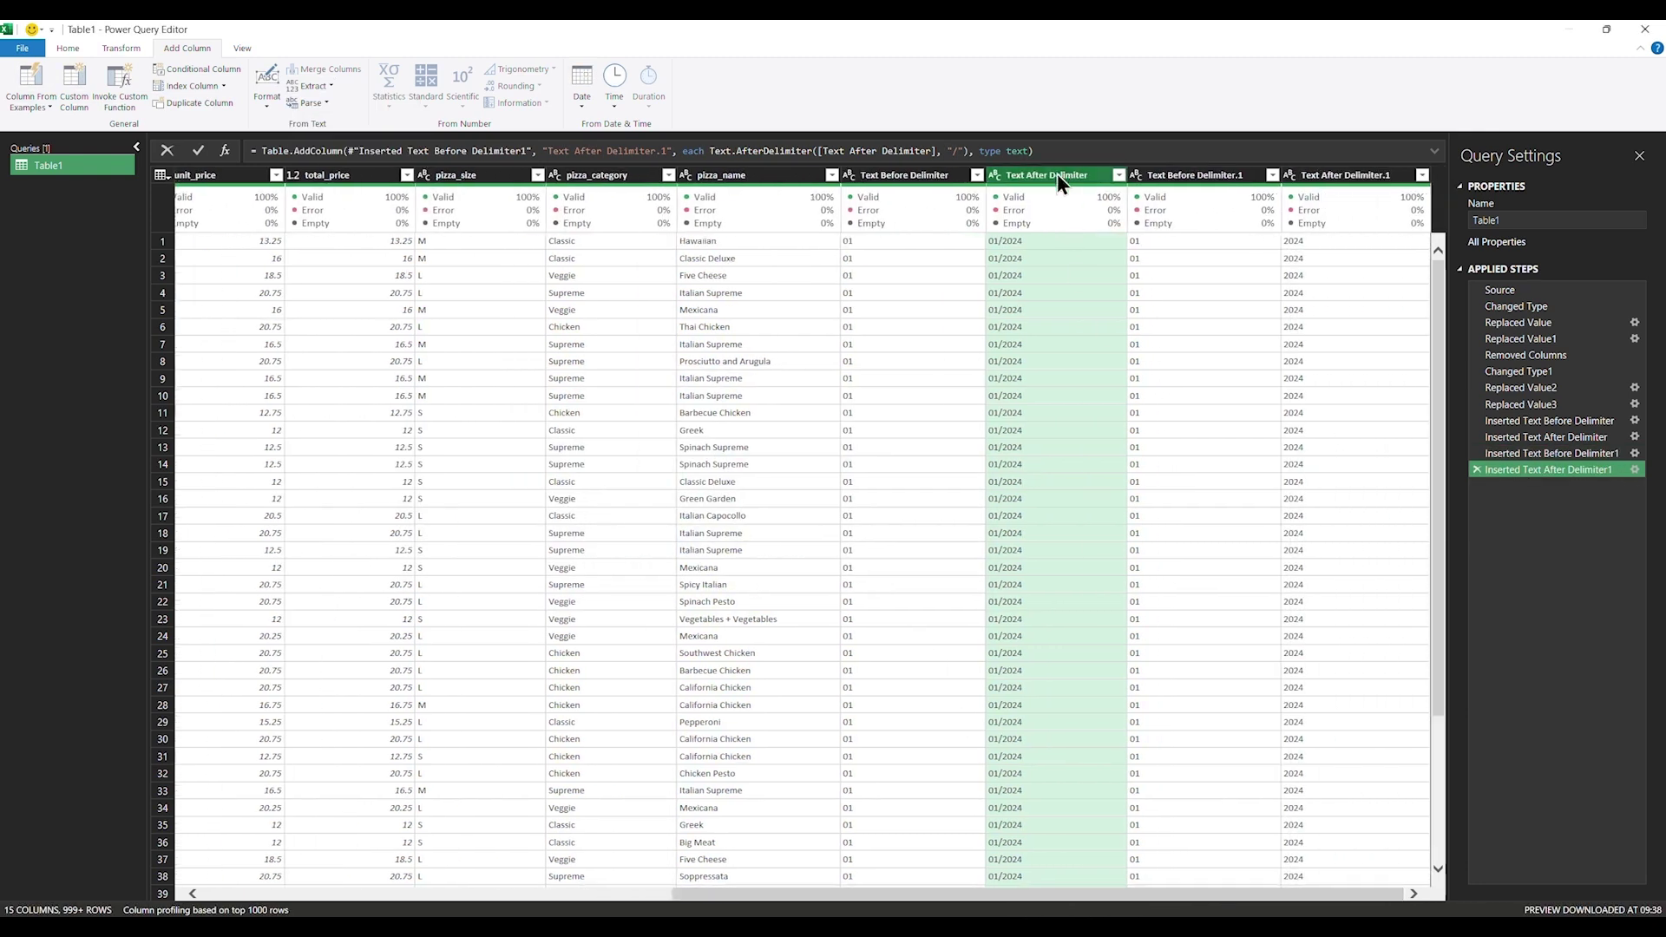
Remove the Text After Delimiter column from the query
right_click(1057, 173)
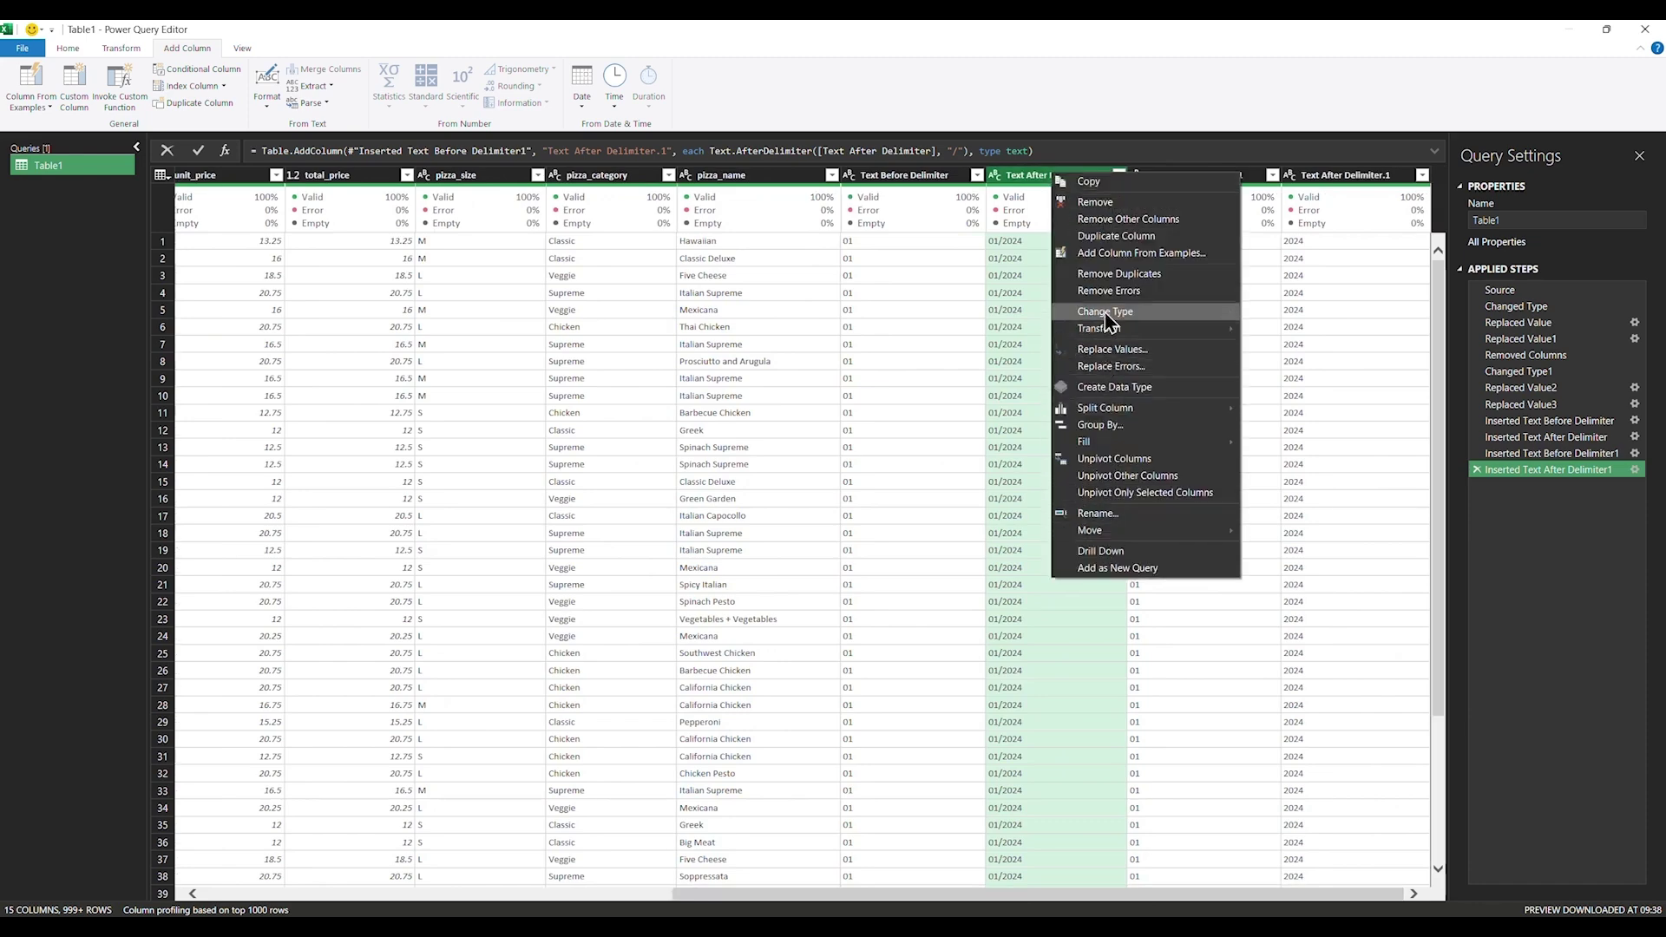
click(1098, 202)
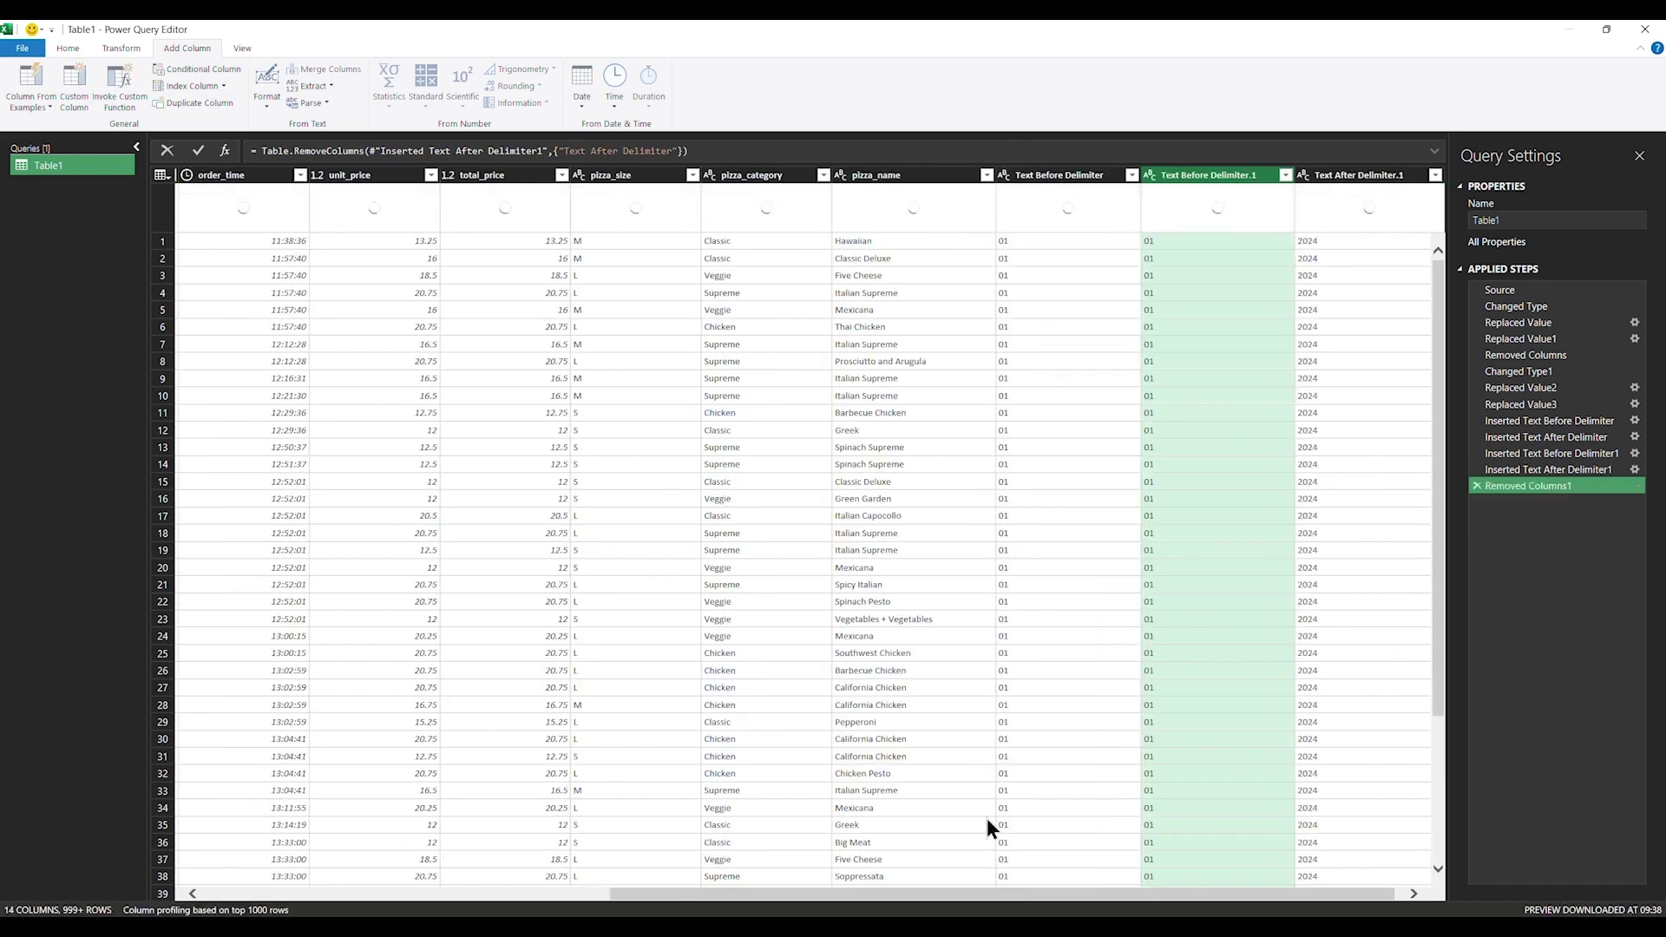
drag(1033, 893, 1093, 900)
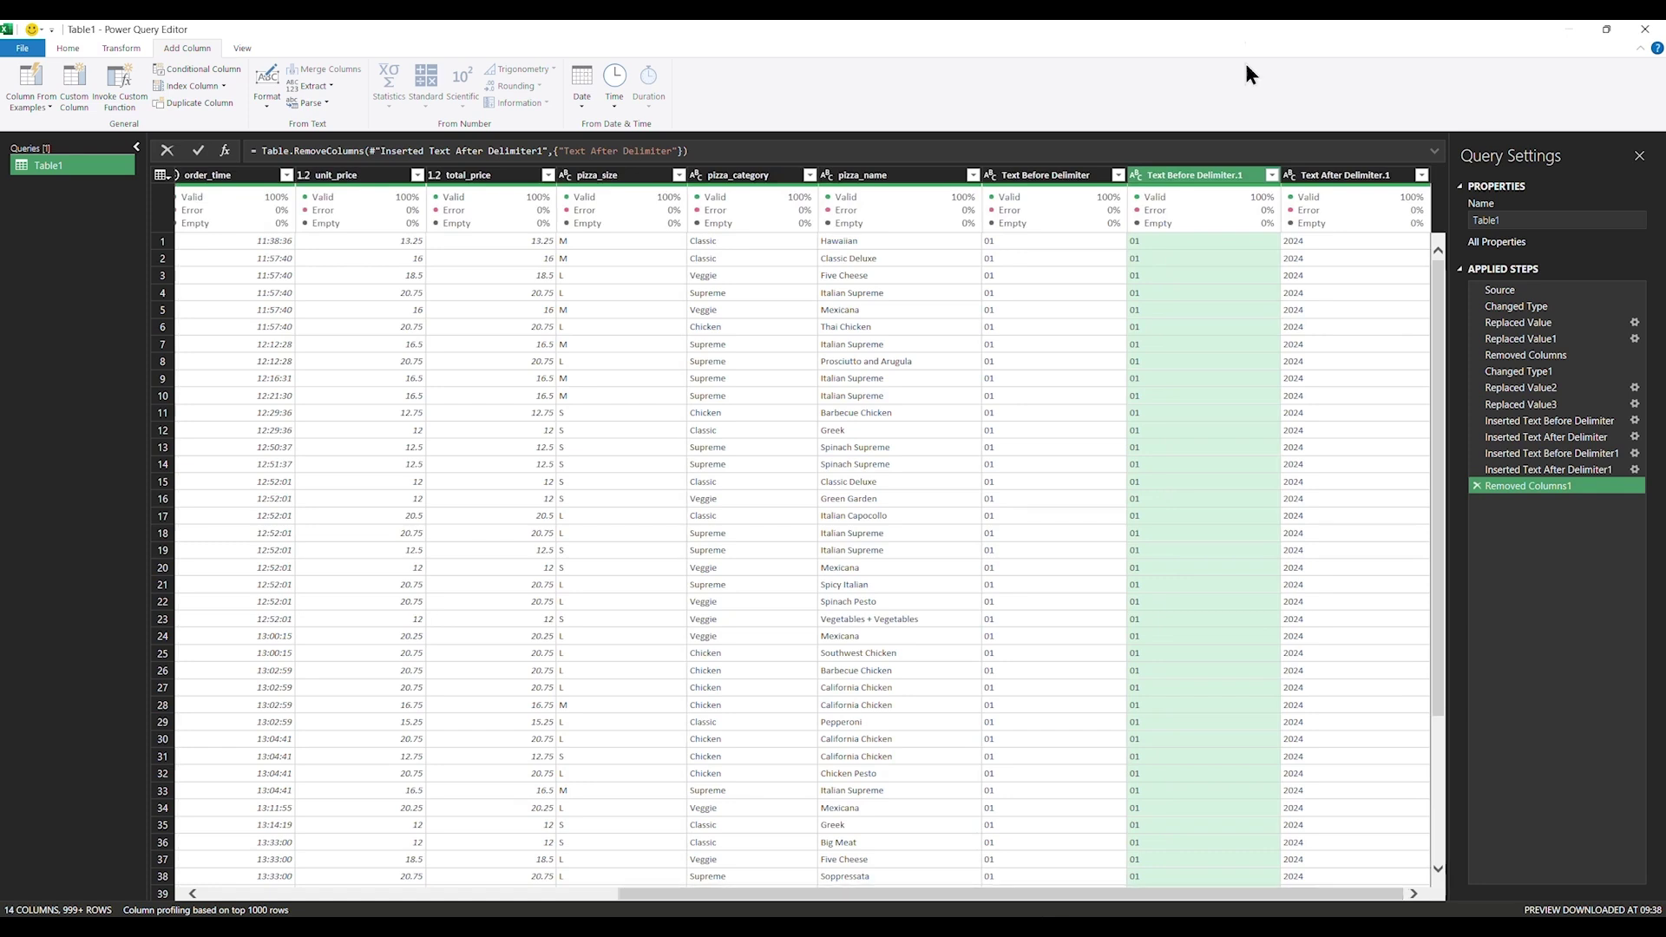
Rename the Text Before Delimiter.1 column to Month and the Text After Delimiter.1 column to Year
double_click(1185, 175)
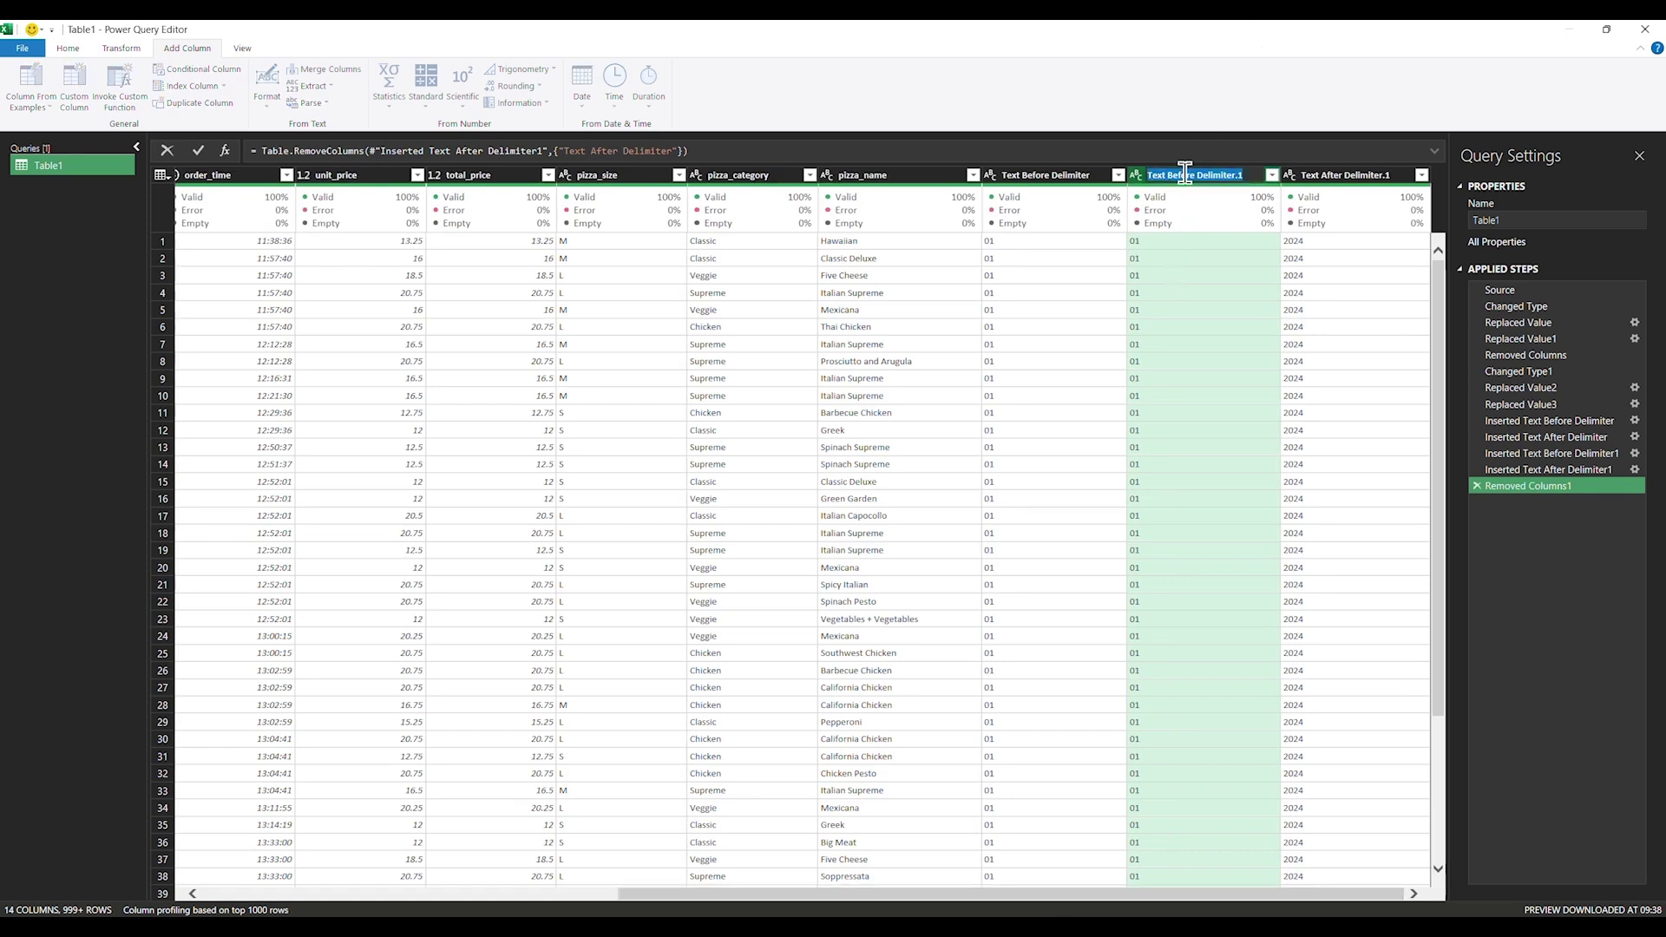
text(Month)
key(Return)
double_click(1336, 175)
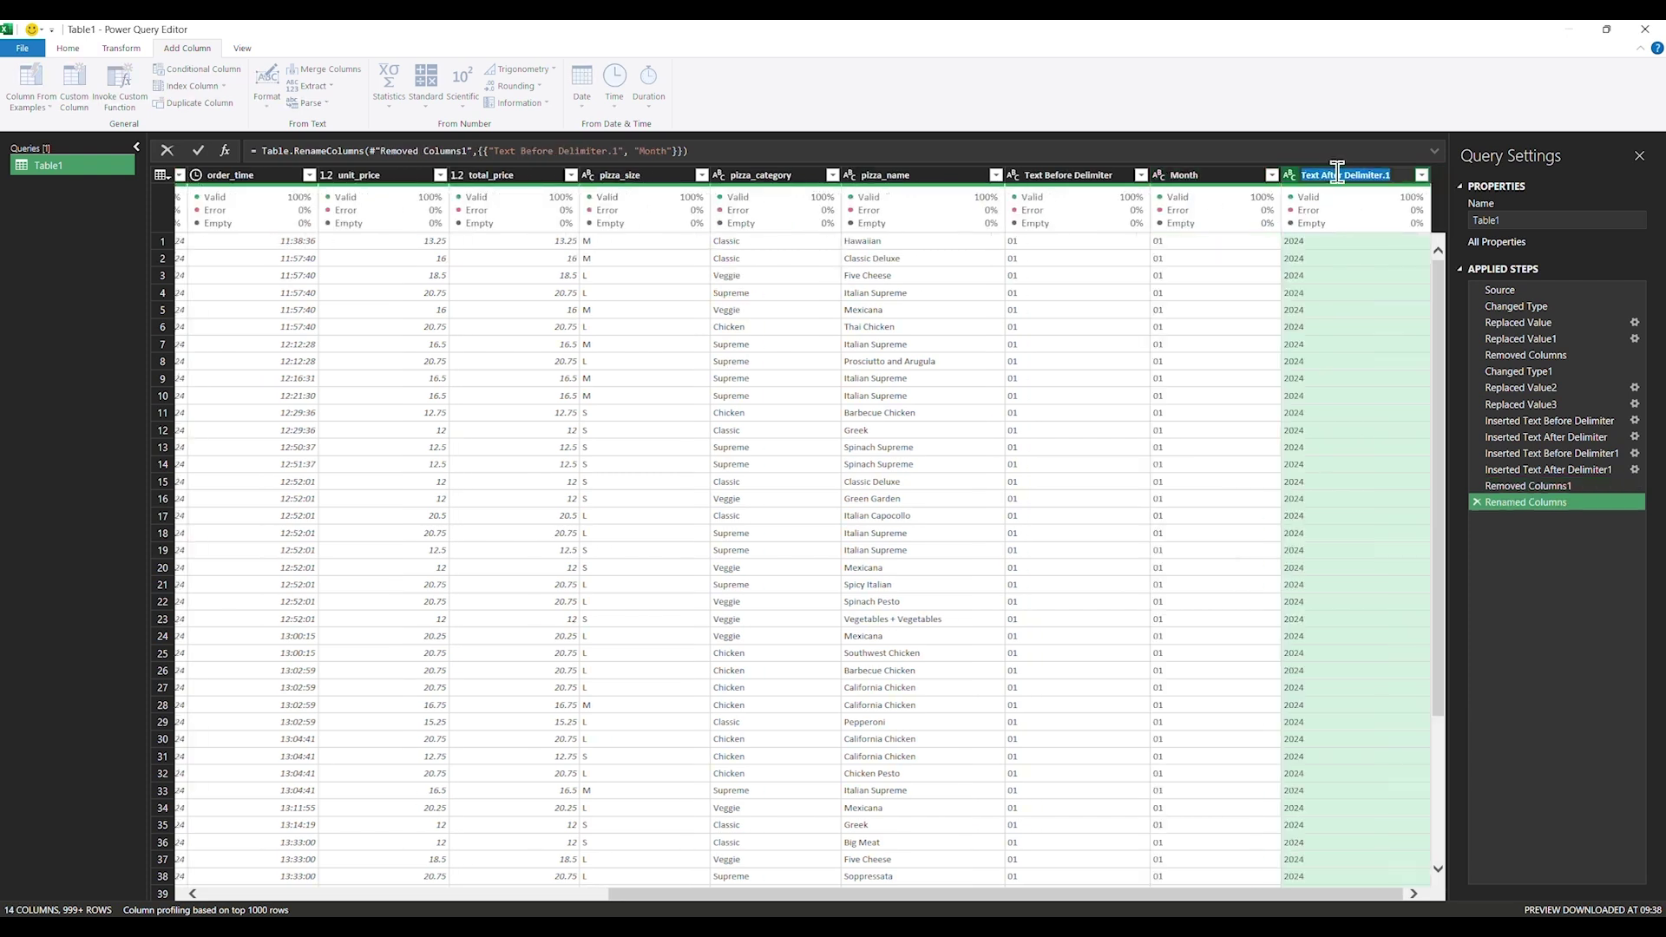
key(BackSpace)
text(Year)
key(Return)
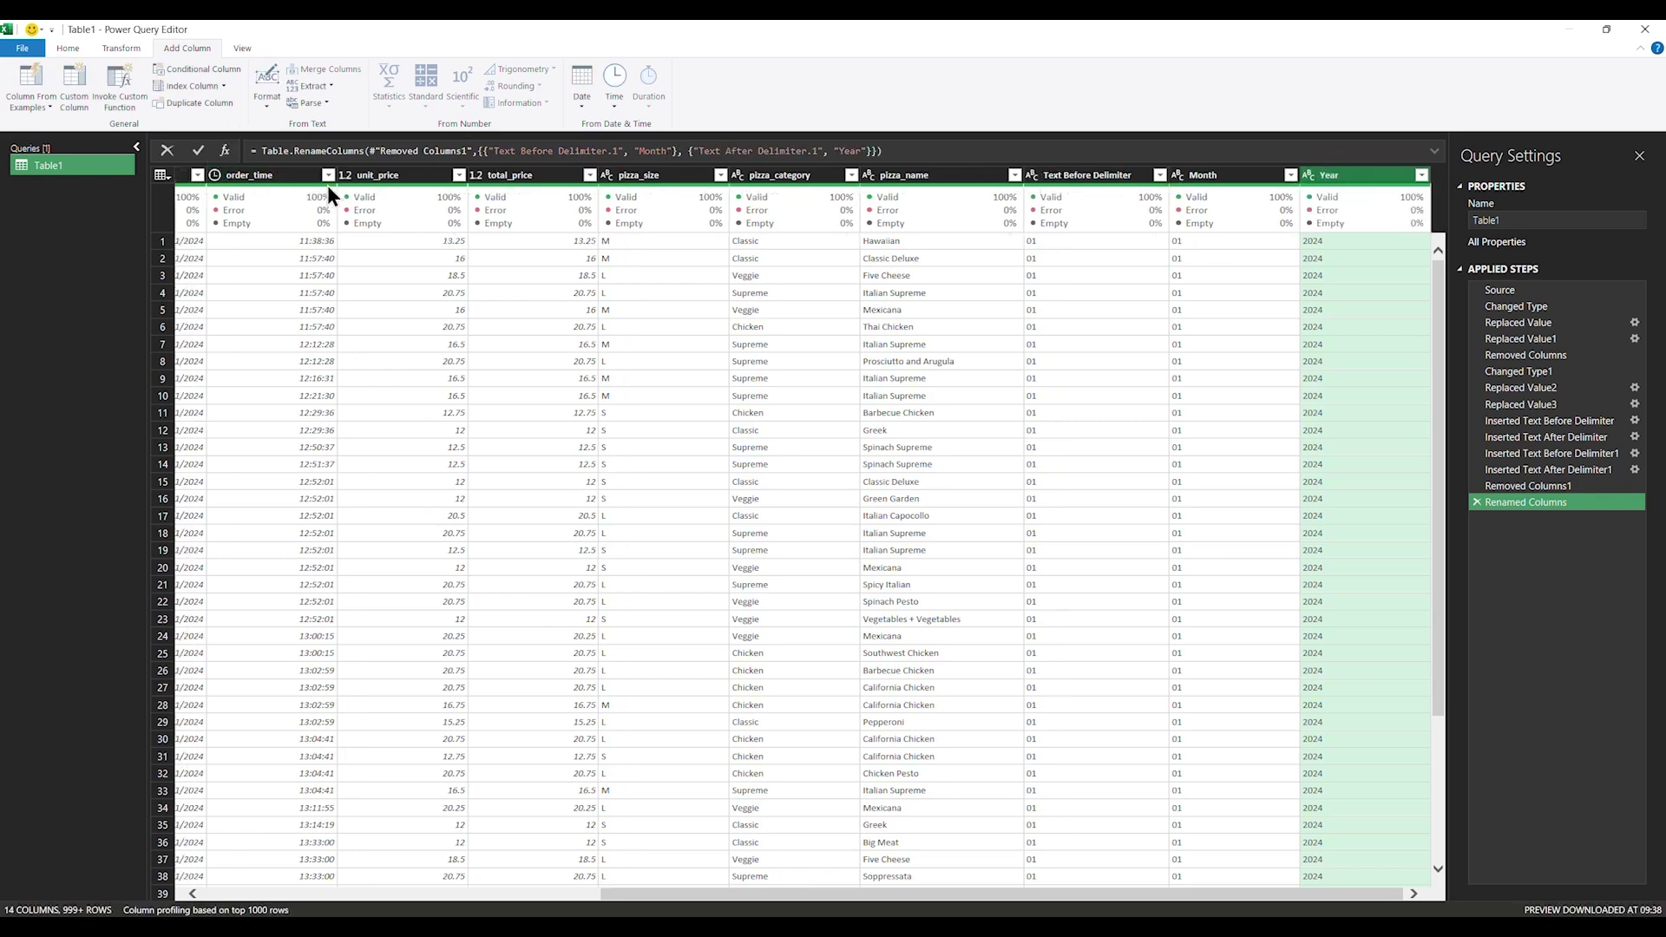
Rename the Text Before Delimiter column to Day
drag(1225, 894, 996, 895)
click(363, 179)
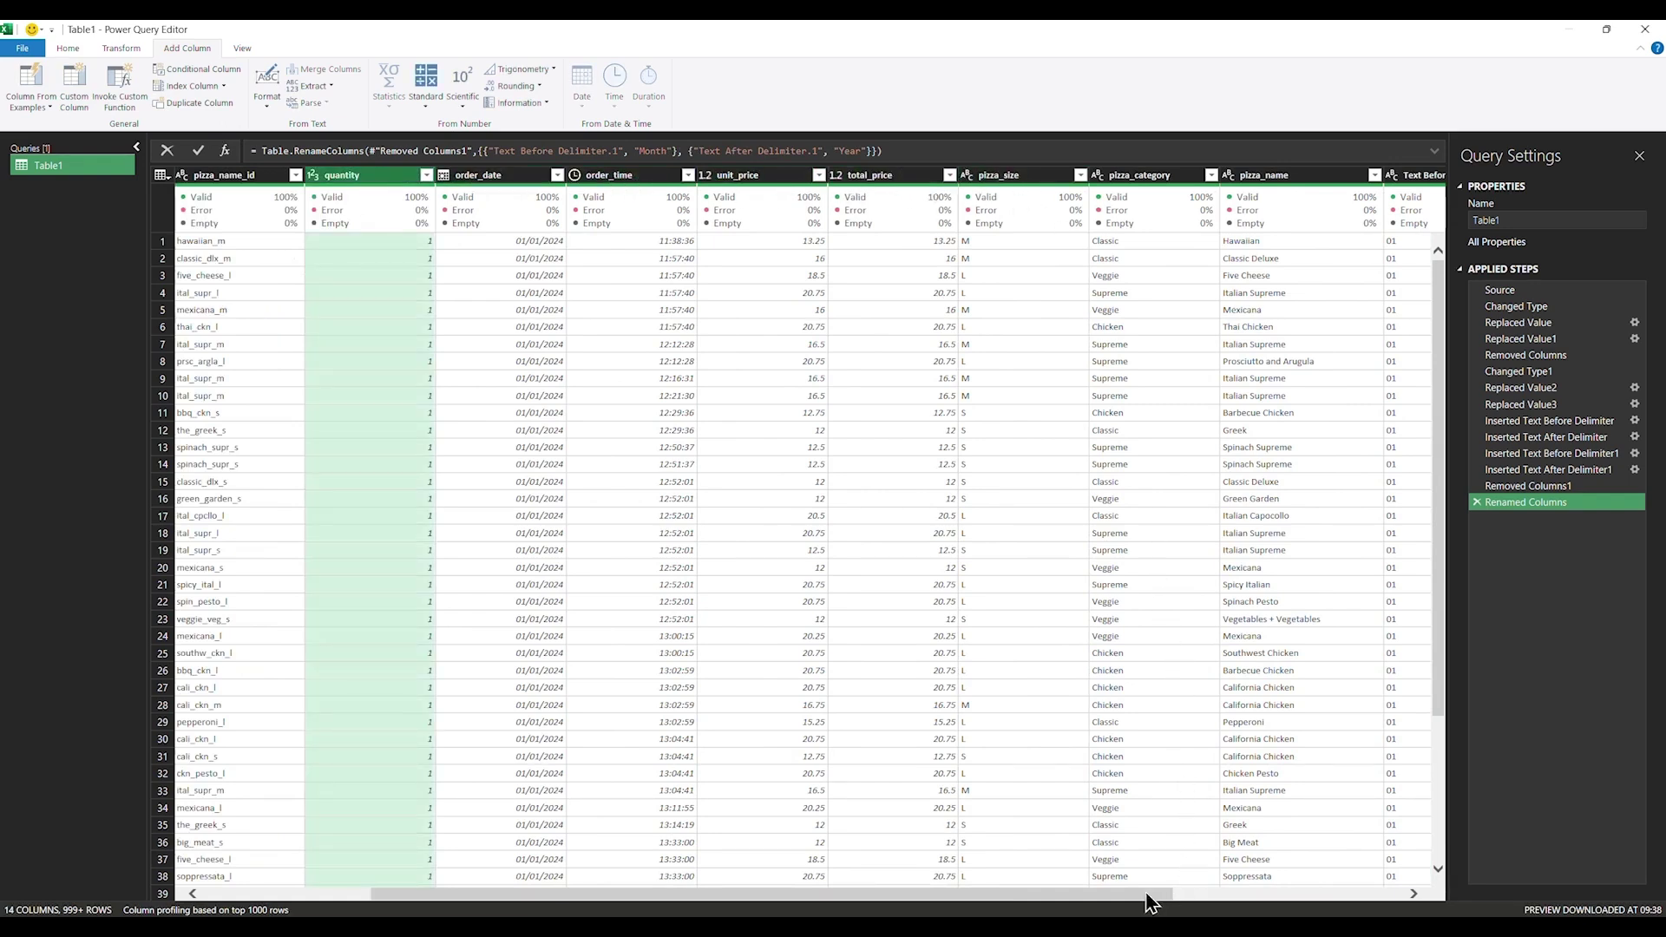
drag(1143, 892, 1467, 885)
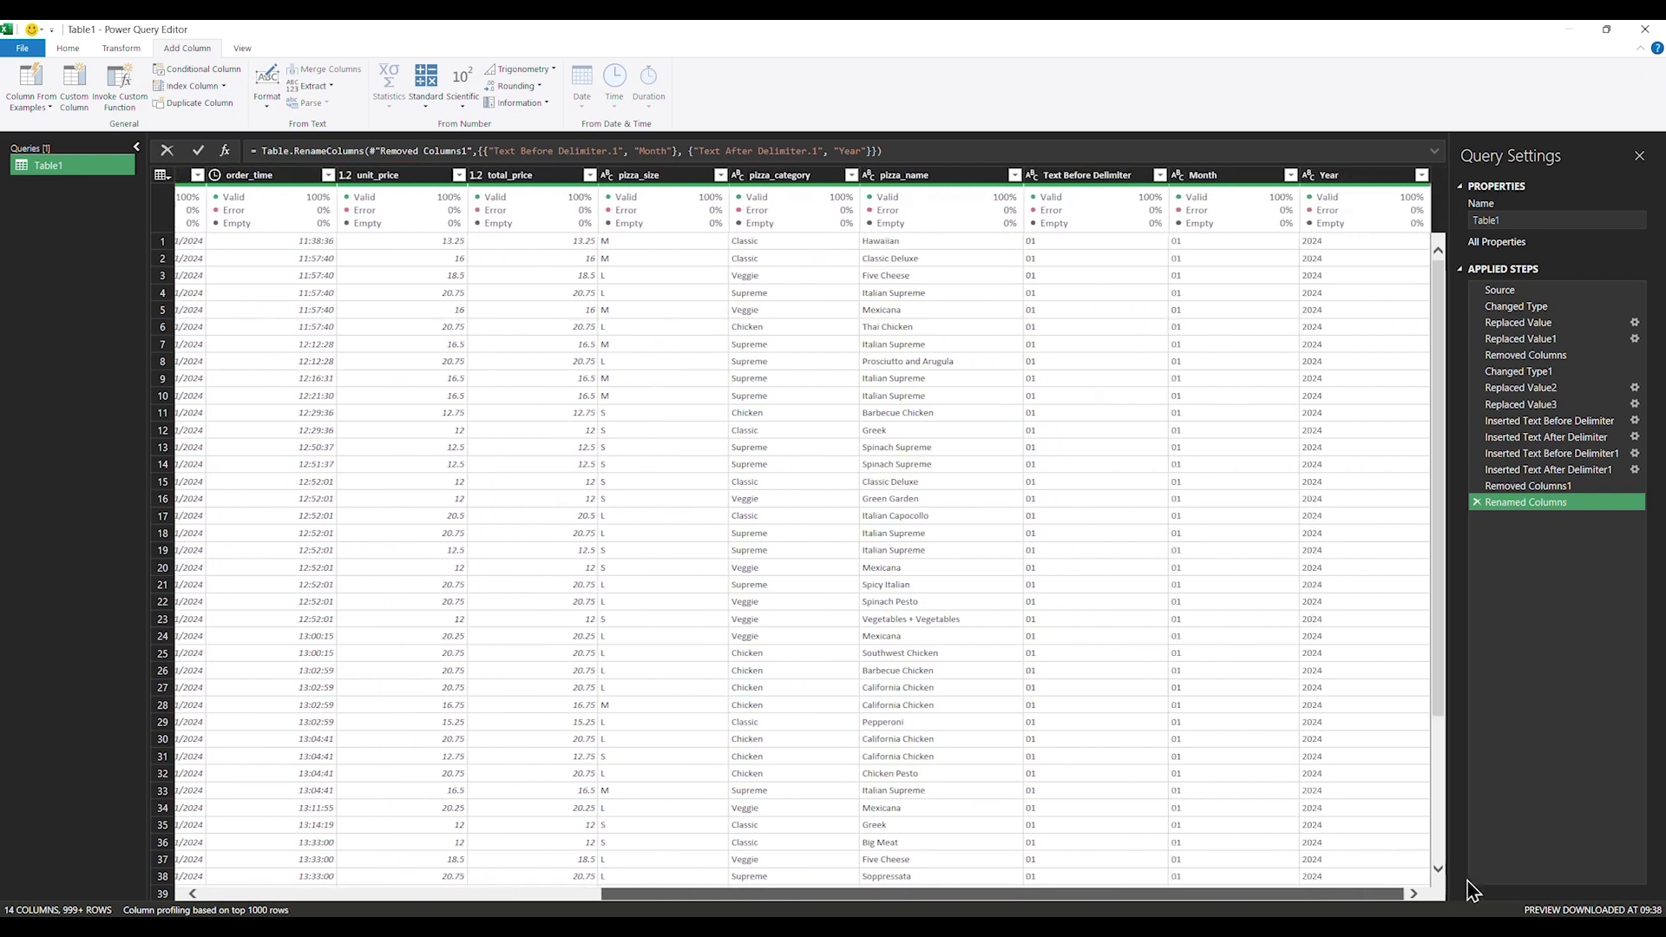
double_click(1081, 174)
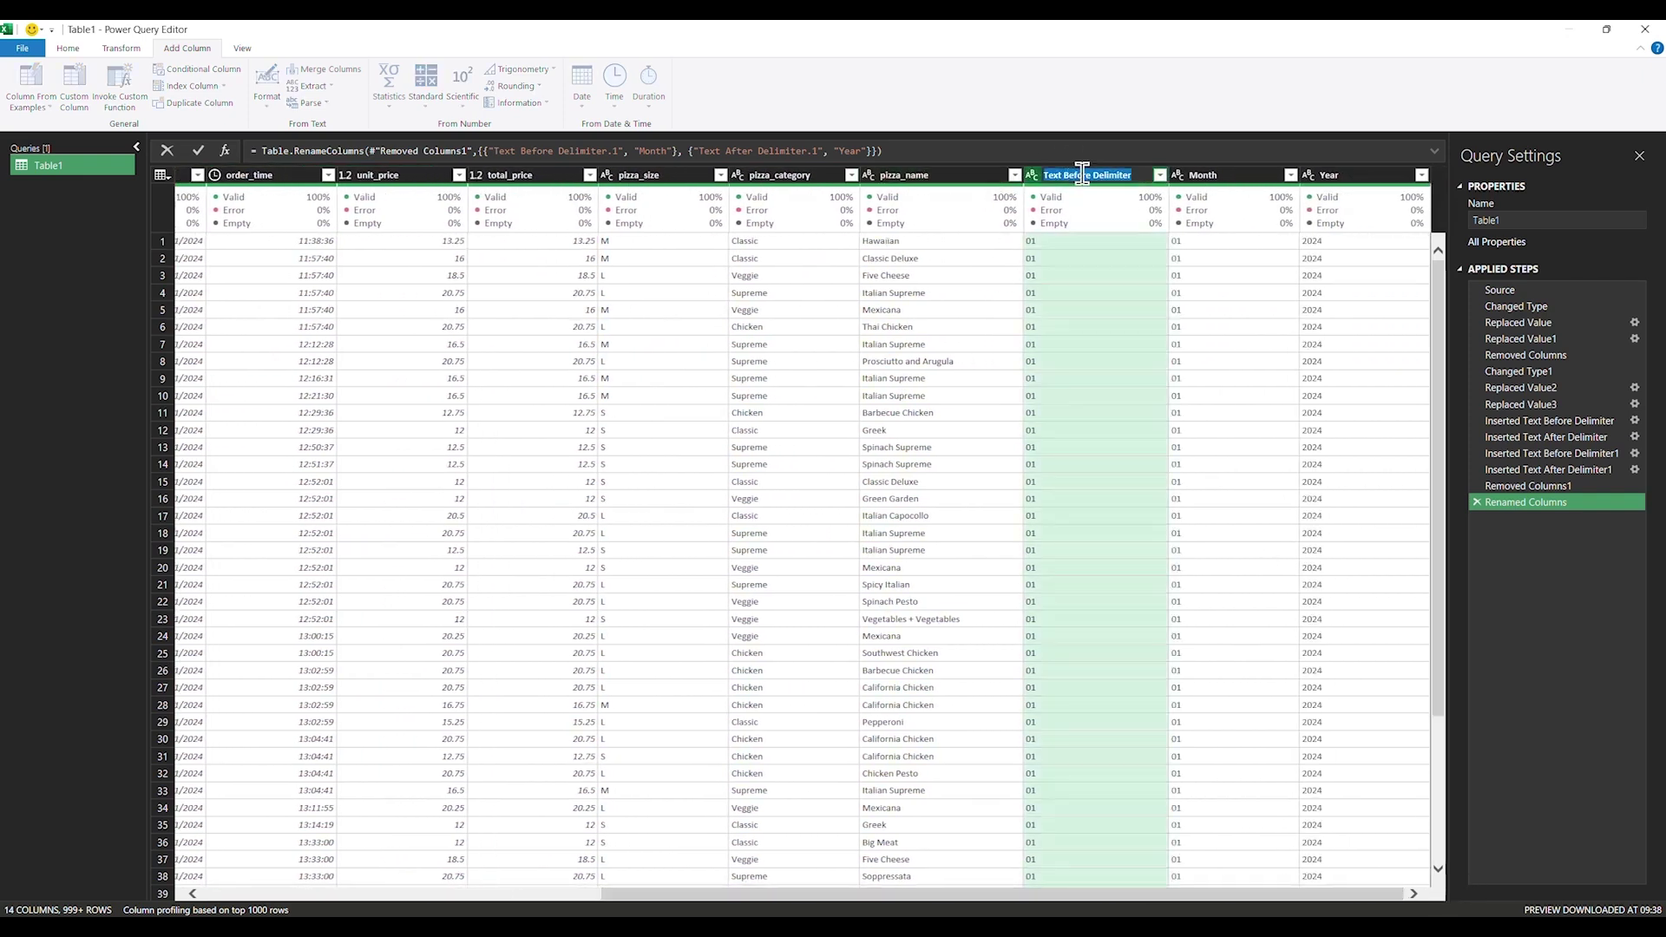
text(Day)
key(Return)
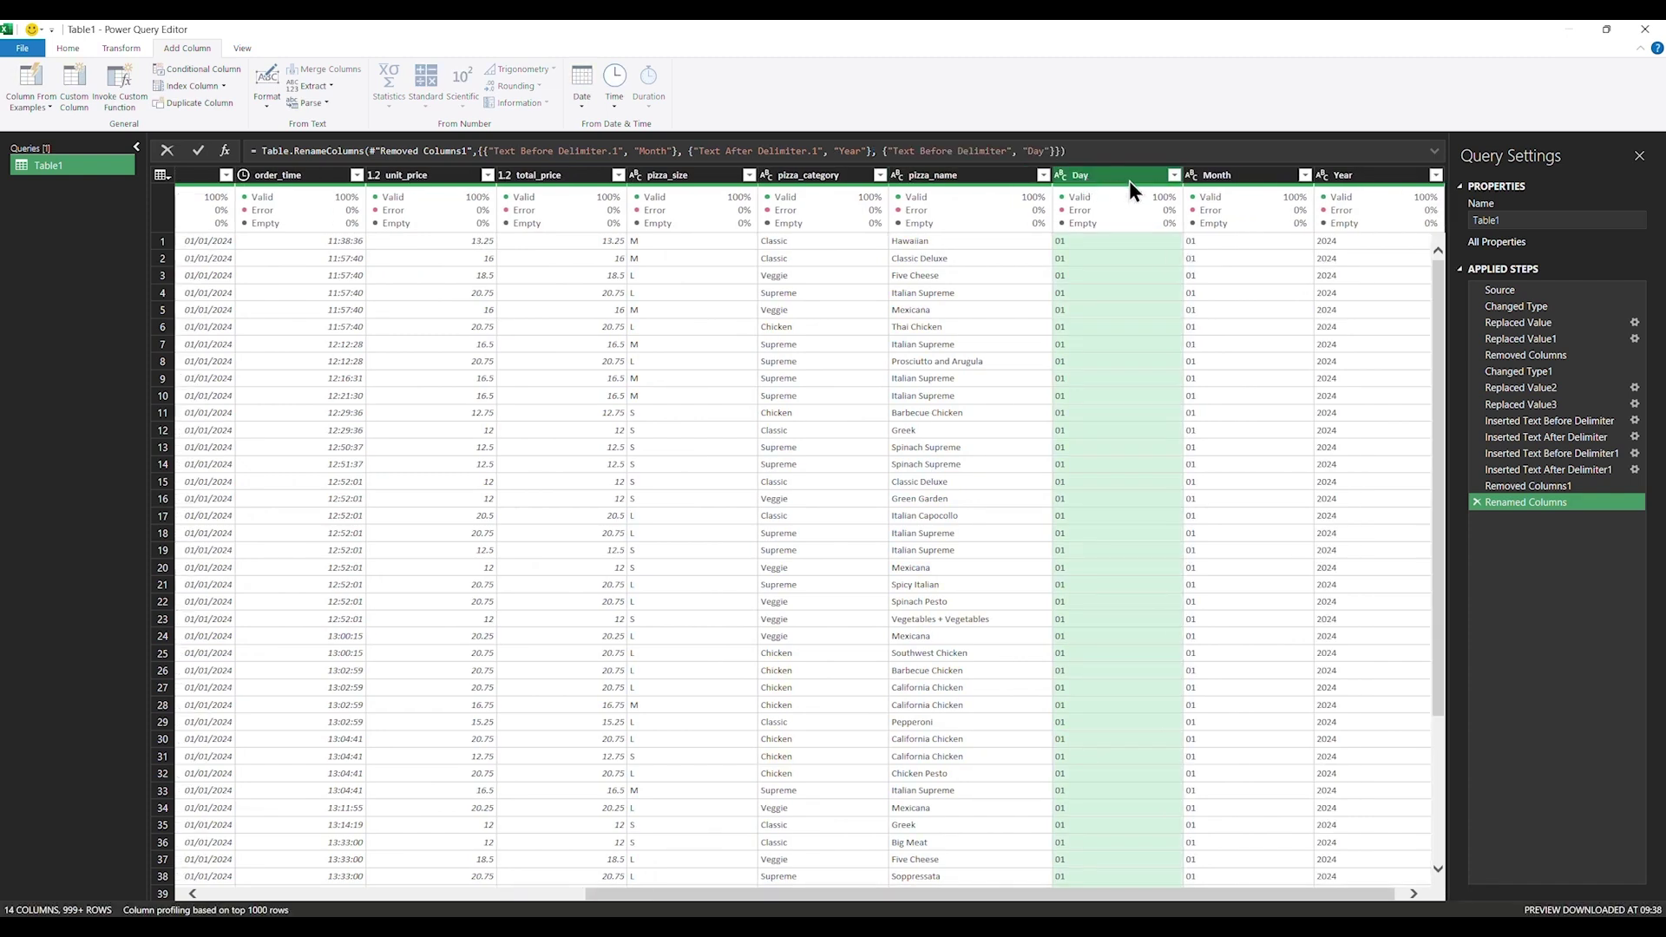
Move the Day, Month and Year columns together to directly after the order_date column
ctrl+click(1209, 175)
ctrl+click(1376, 176)
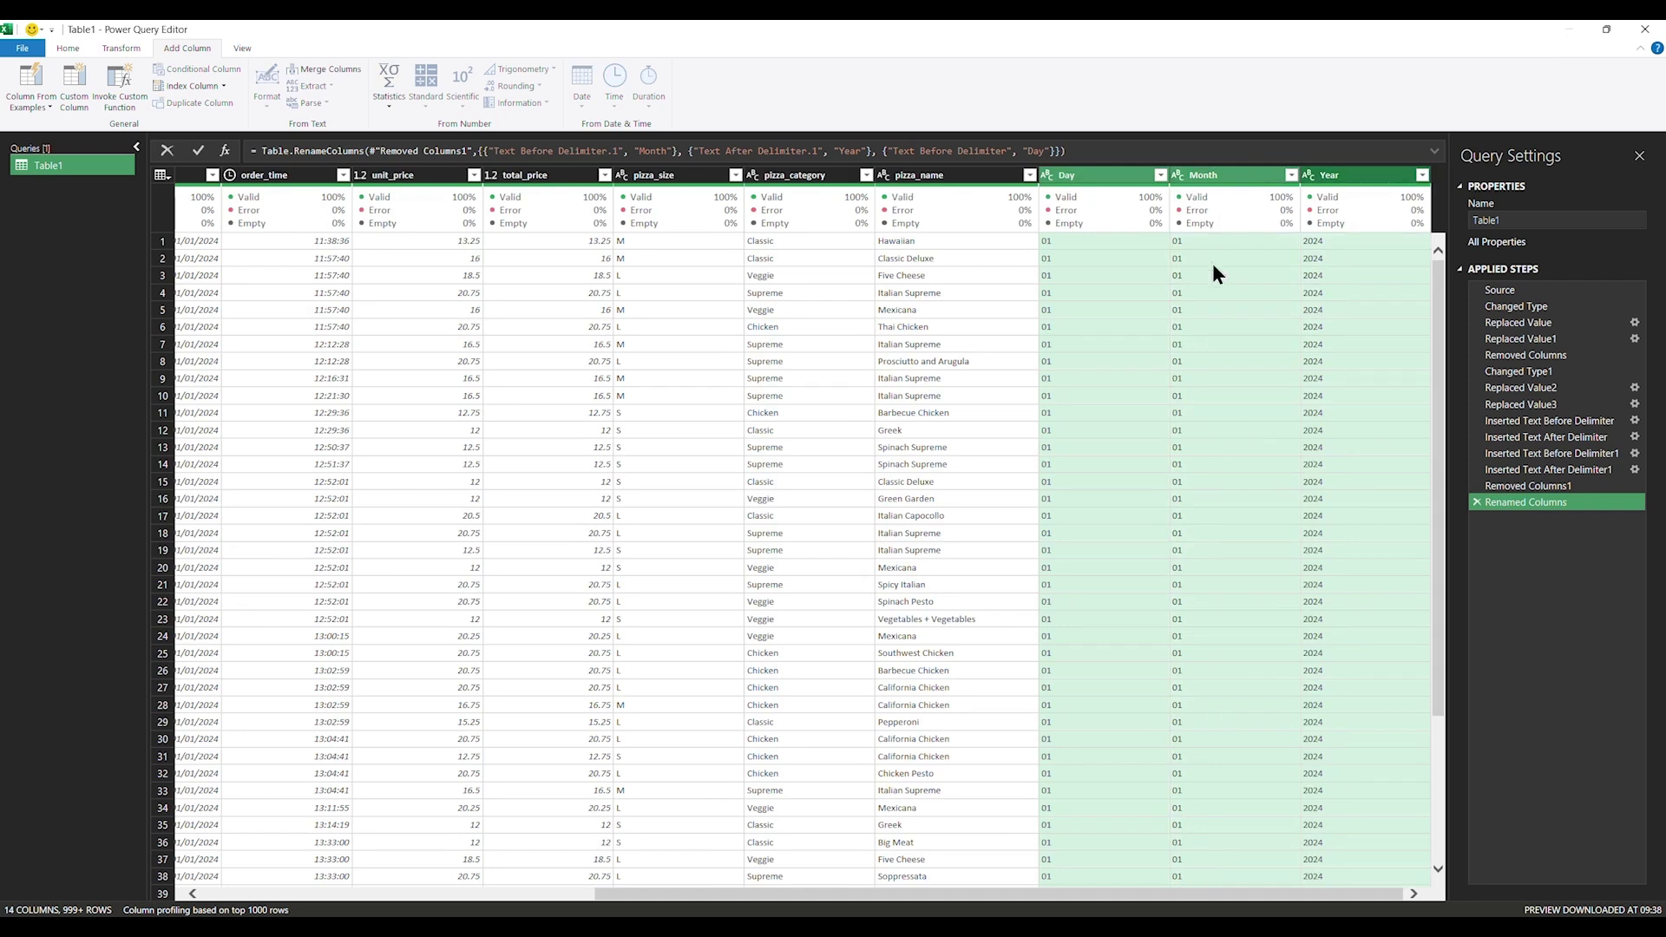
drag(1100, 172, 338, 226)
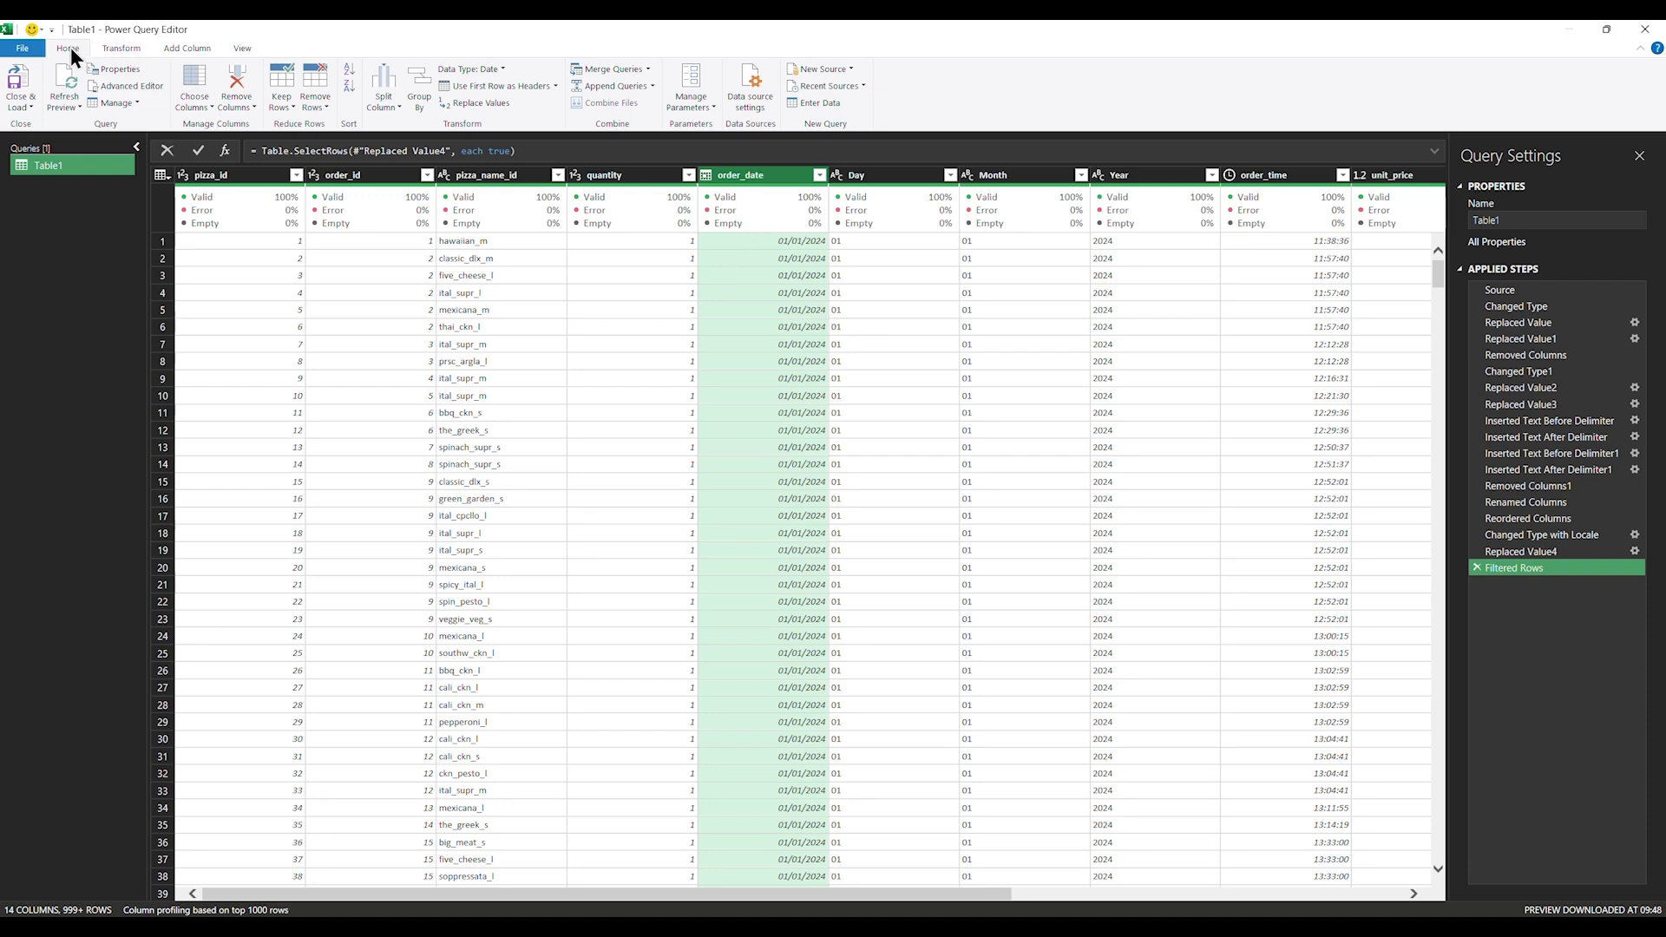
click(118, 50)
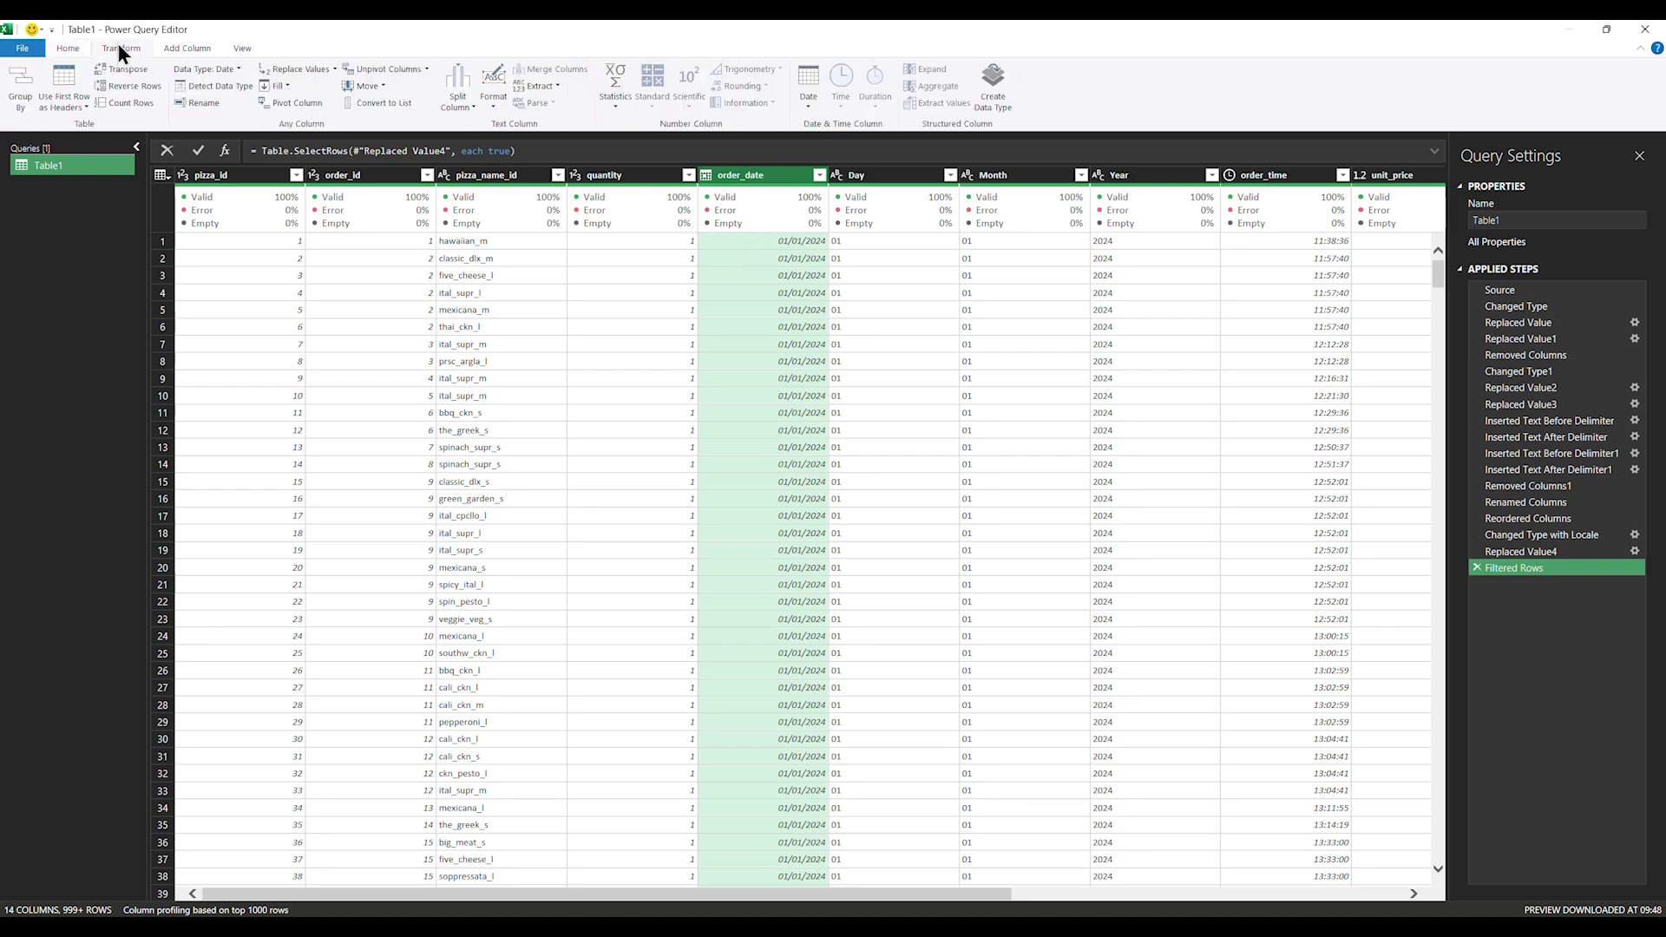
click(819, 103)
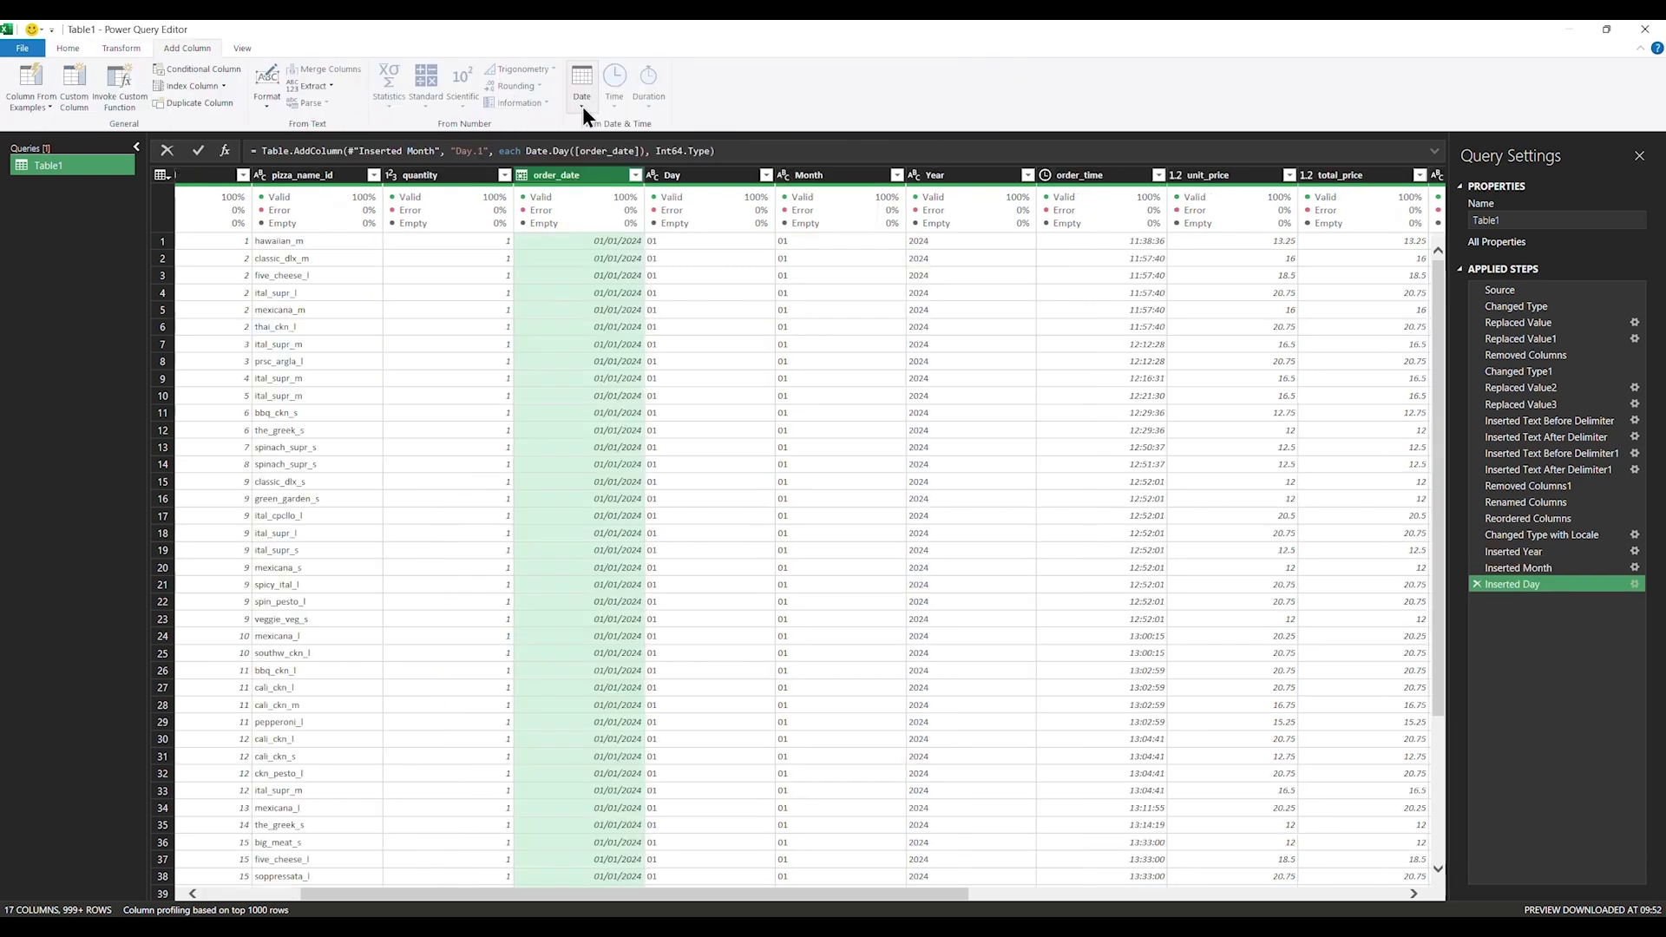
Add a column with the name of the day from order_date, and check the added date-part columns
click(581, 105)
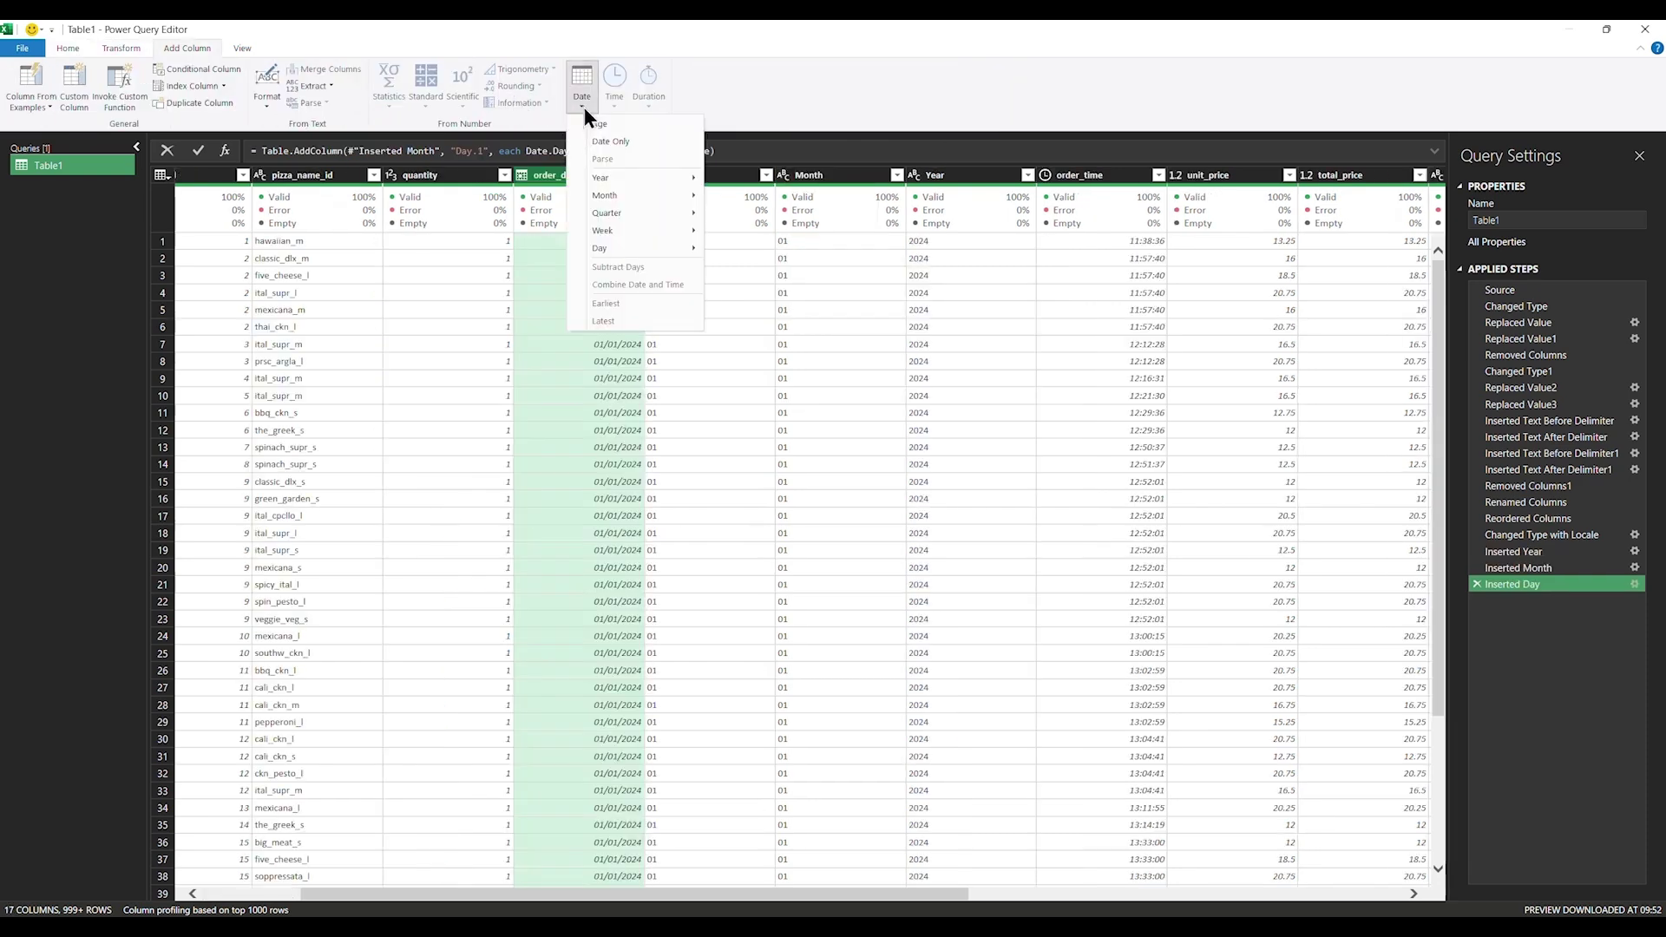
mouse_move(637, 248)
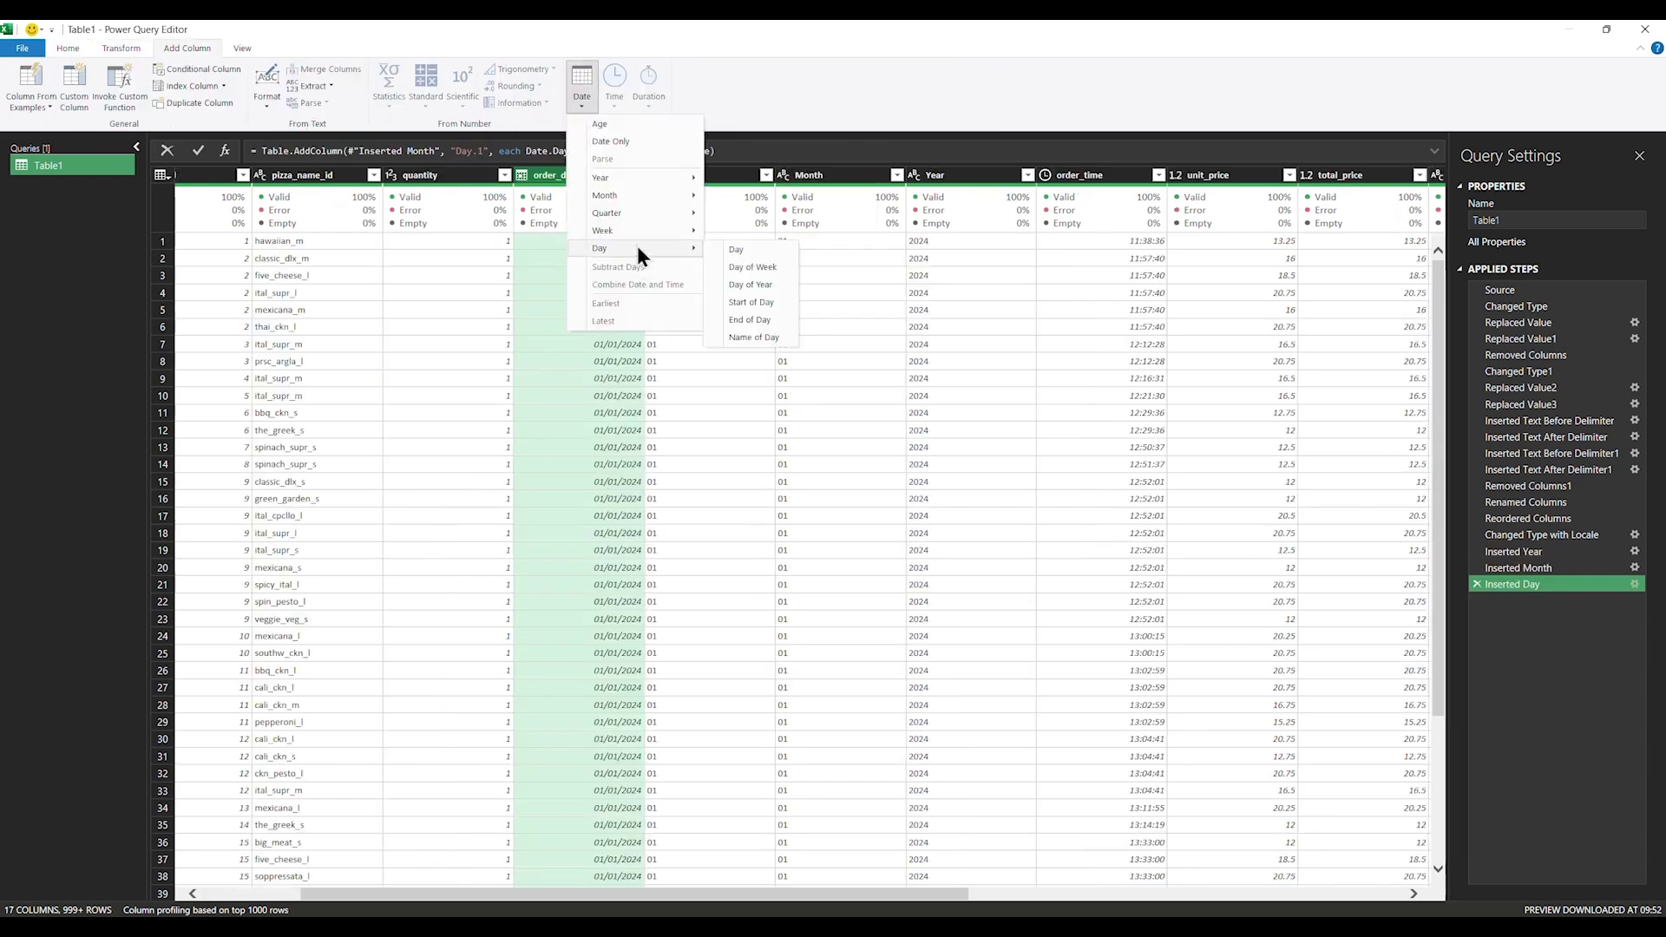
click(754, 336)
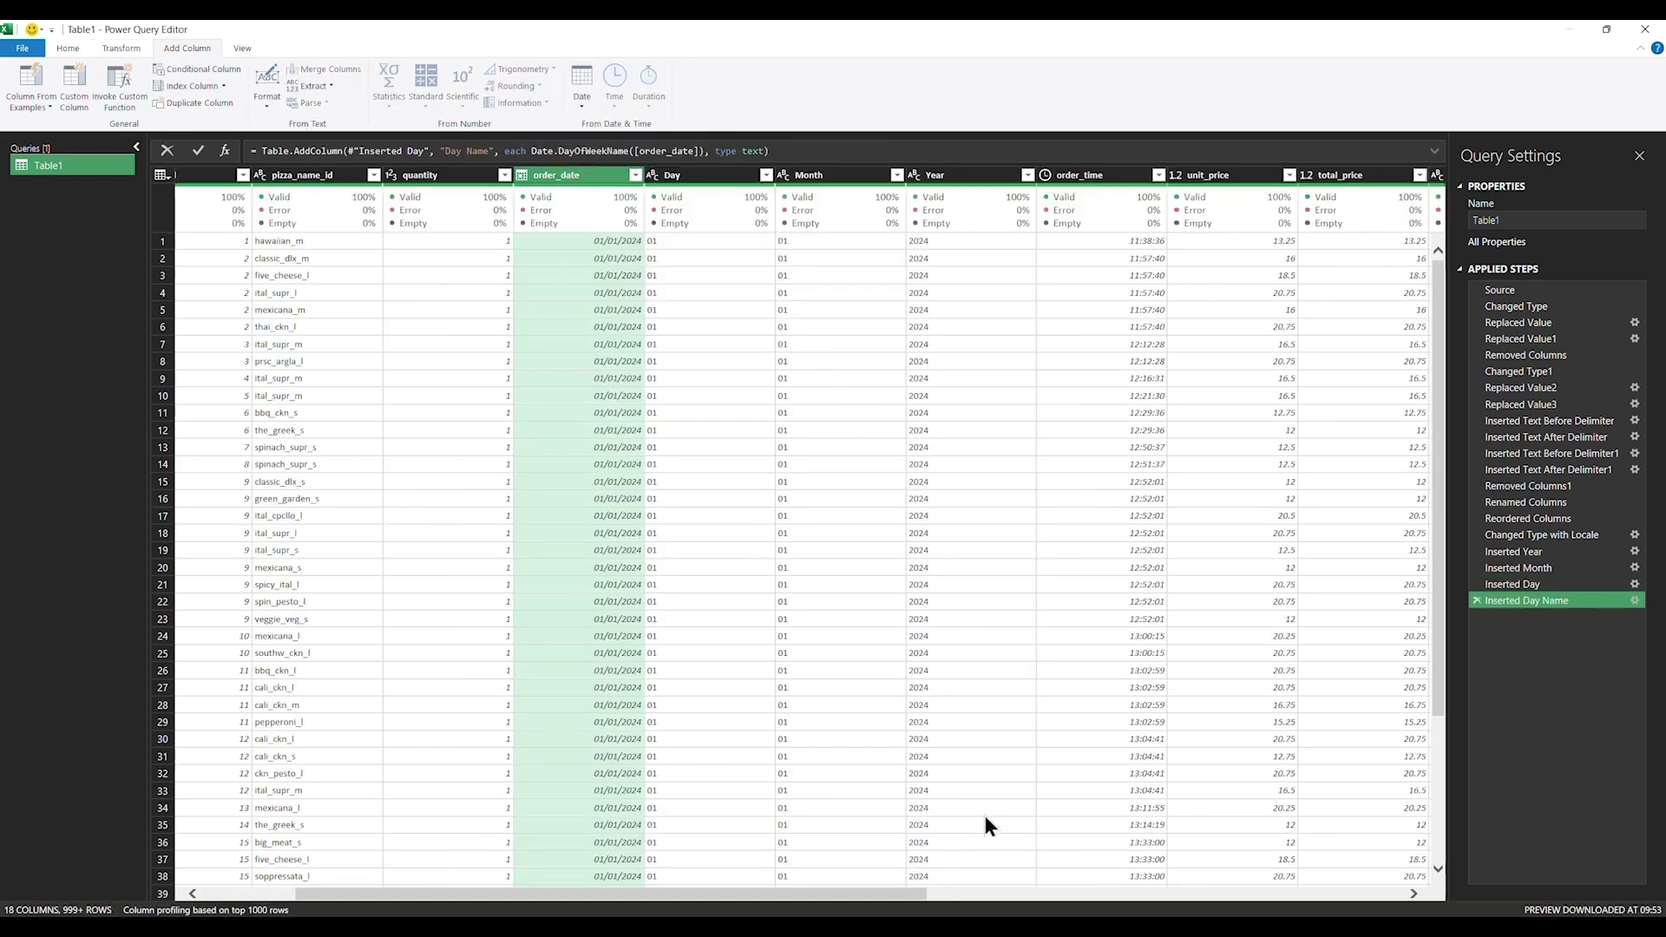
drag(889, 895, 1466, 893)
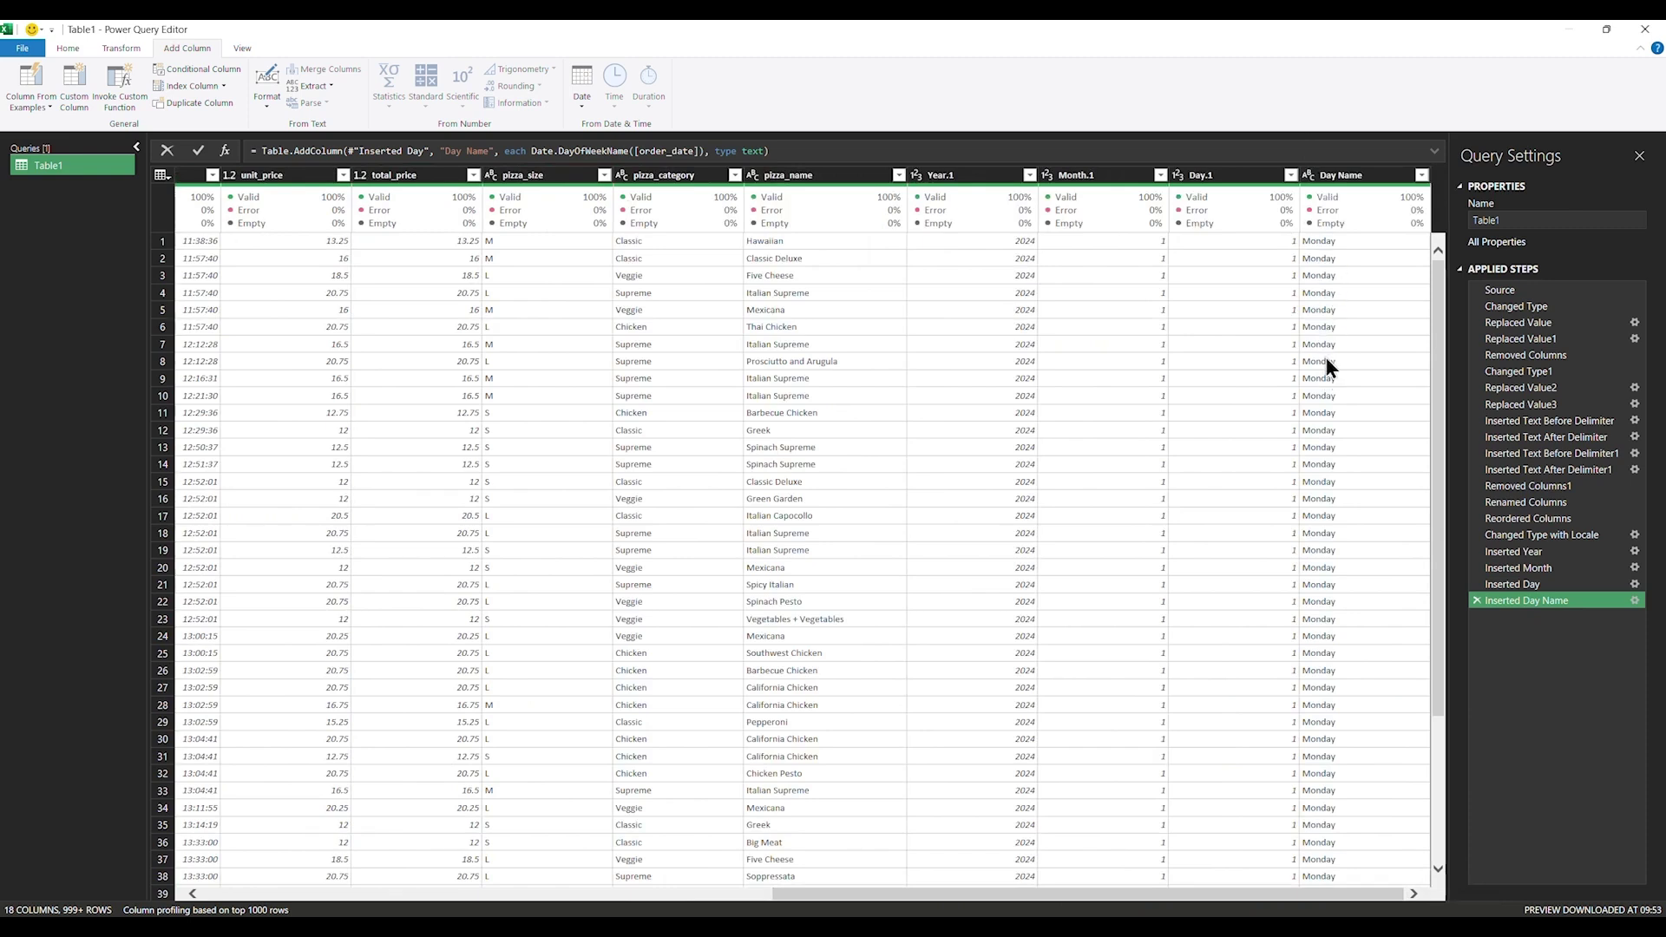
click(1256, 179)
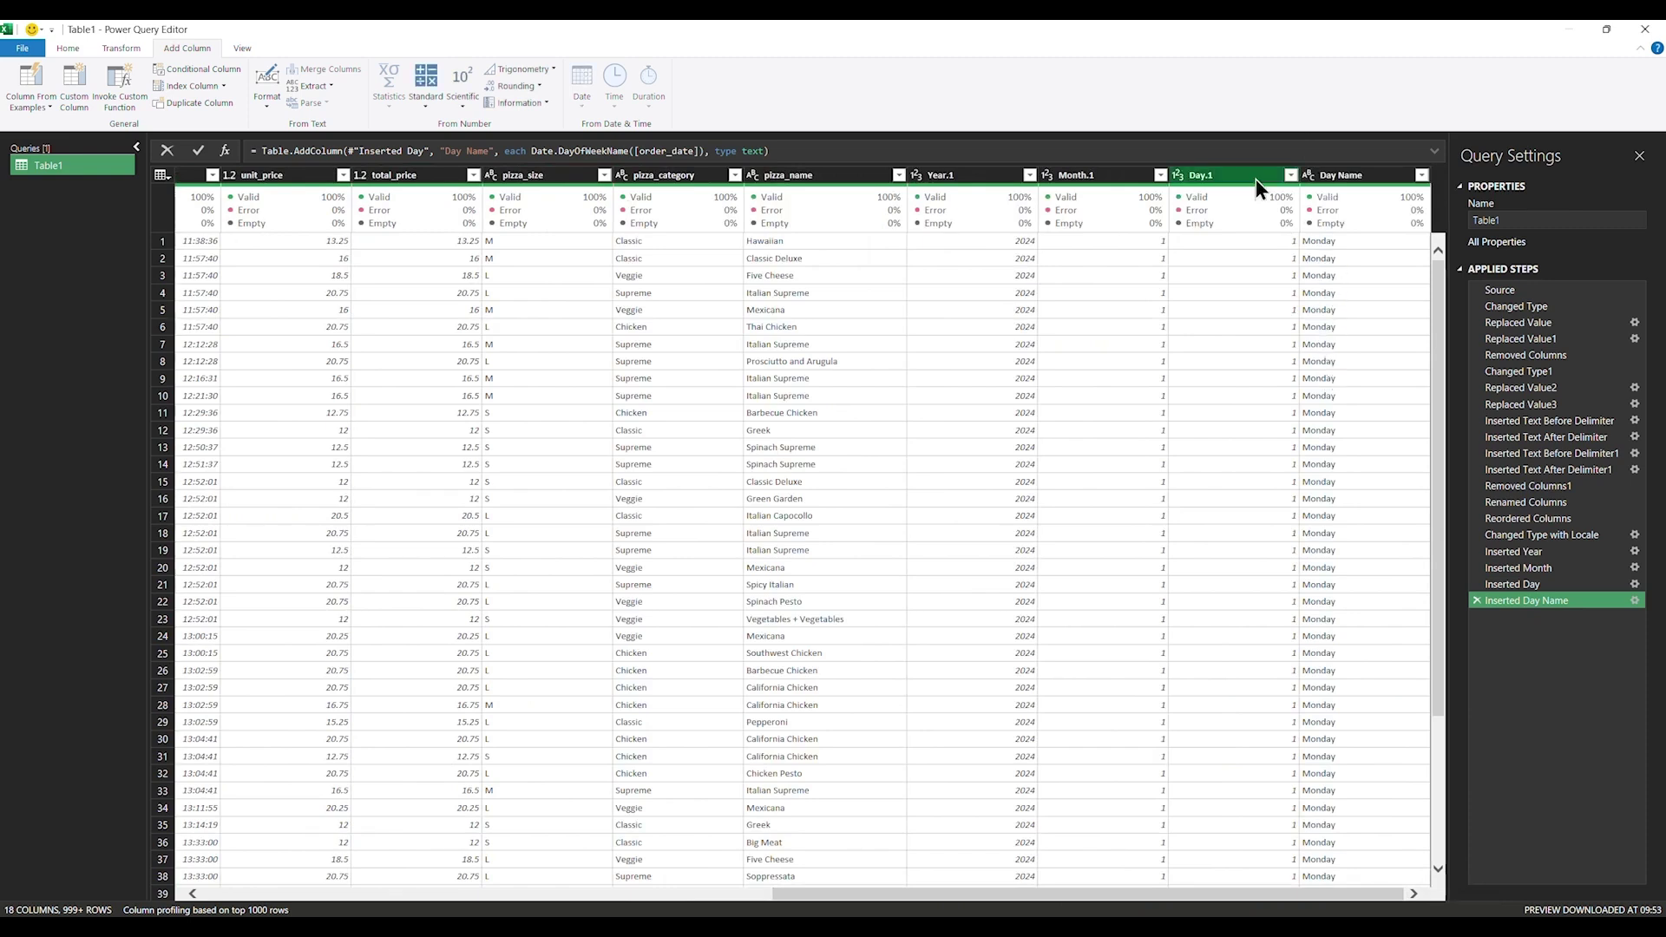
click(994, 175)
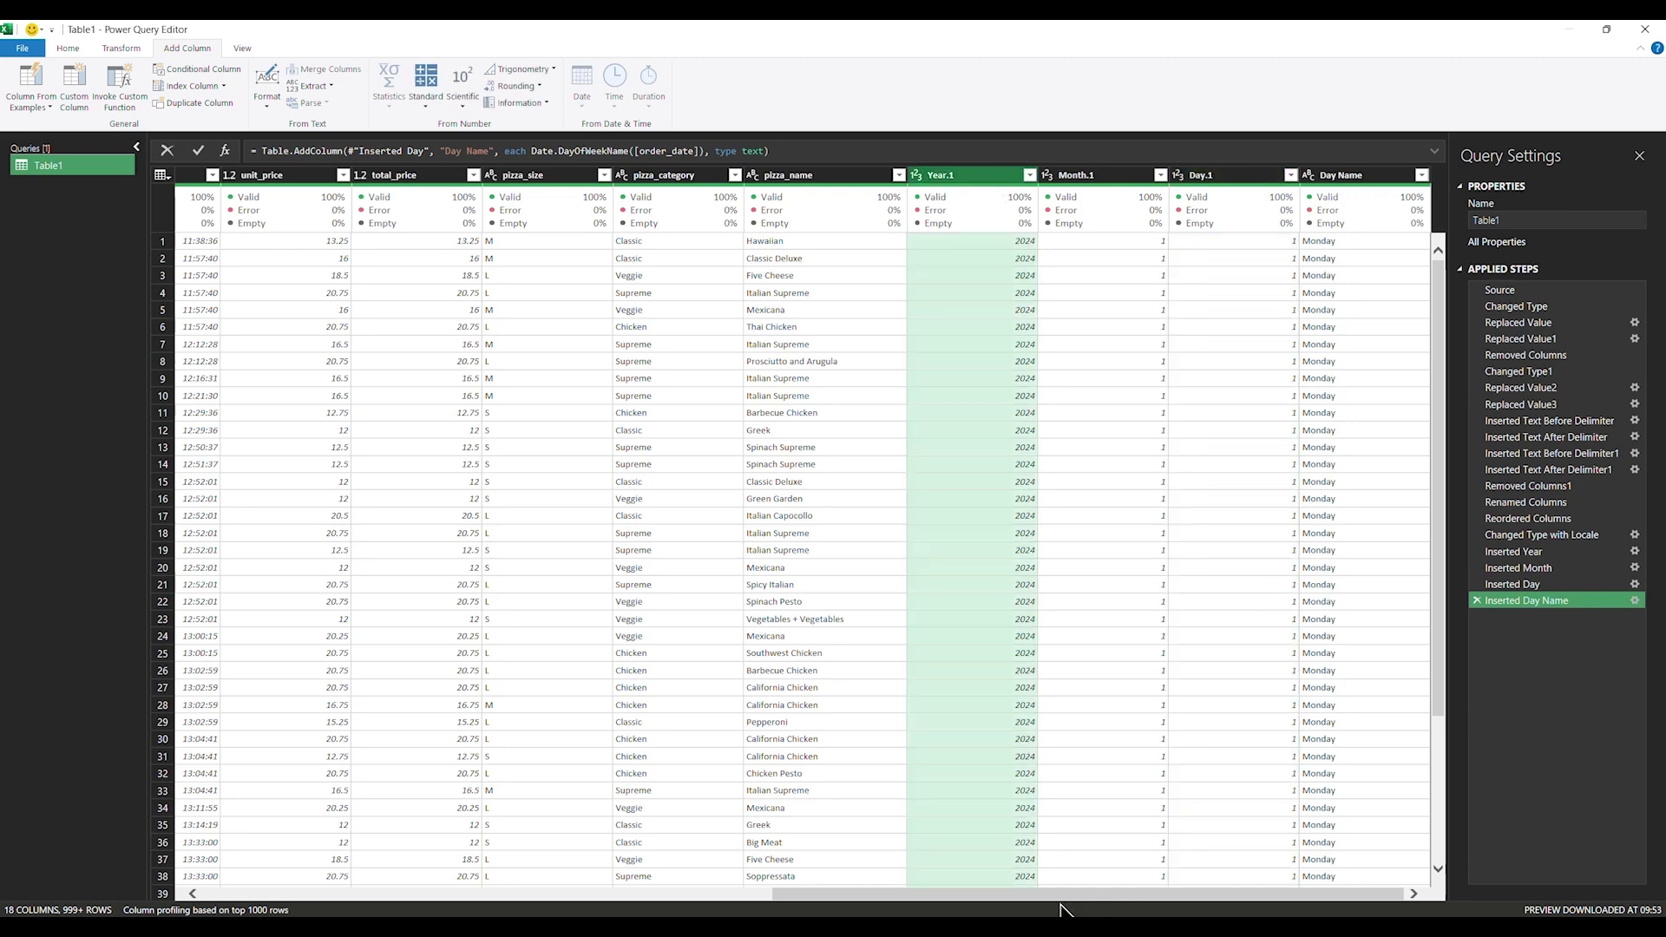
Remove the text-based Day, Month and Year columns located after order_date
drag(1053, 900, 673, 907)
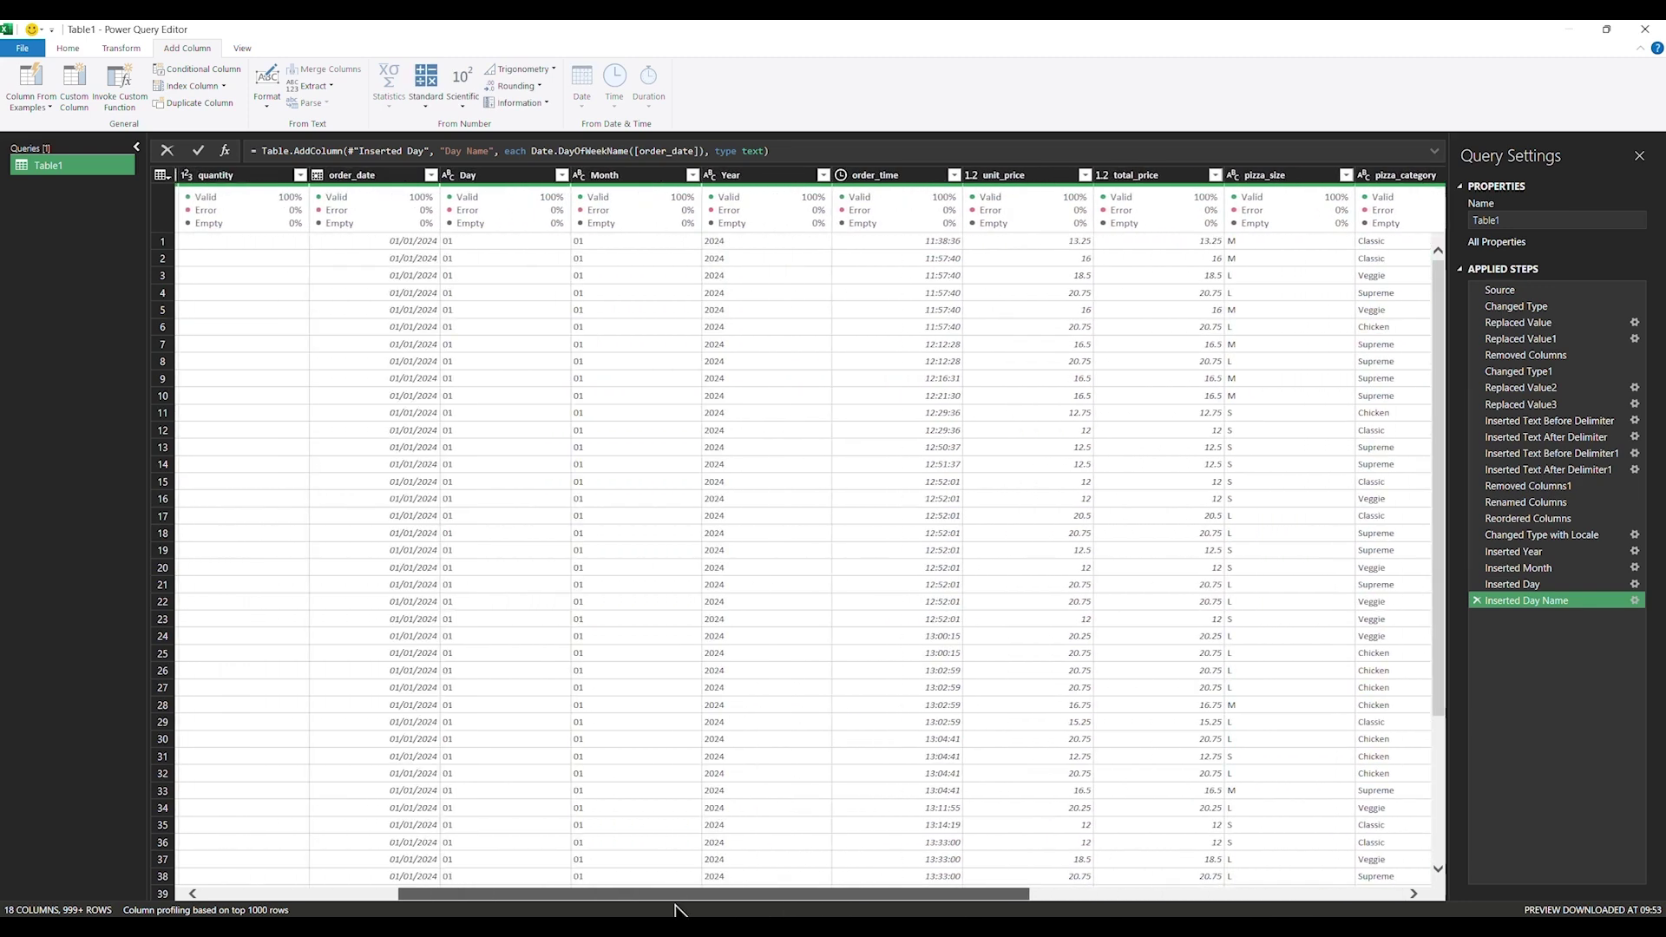
click(470, 174)
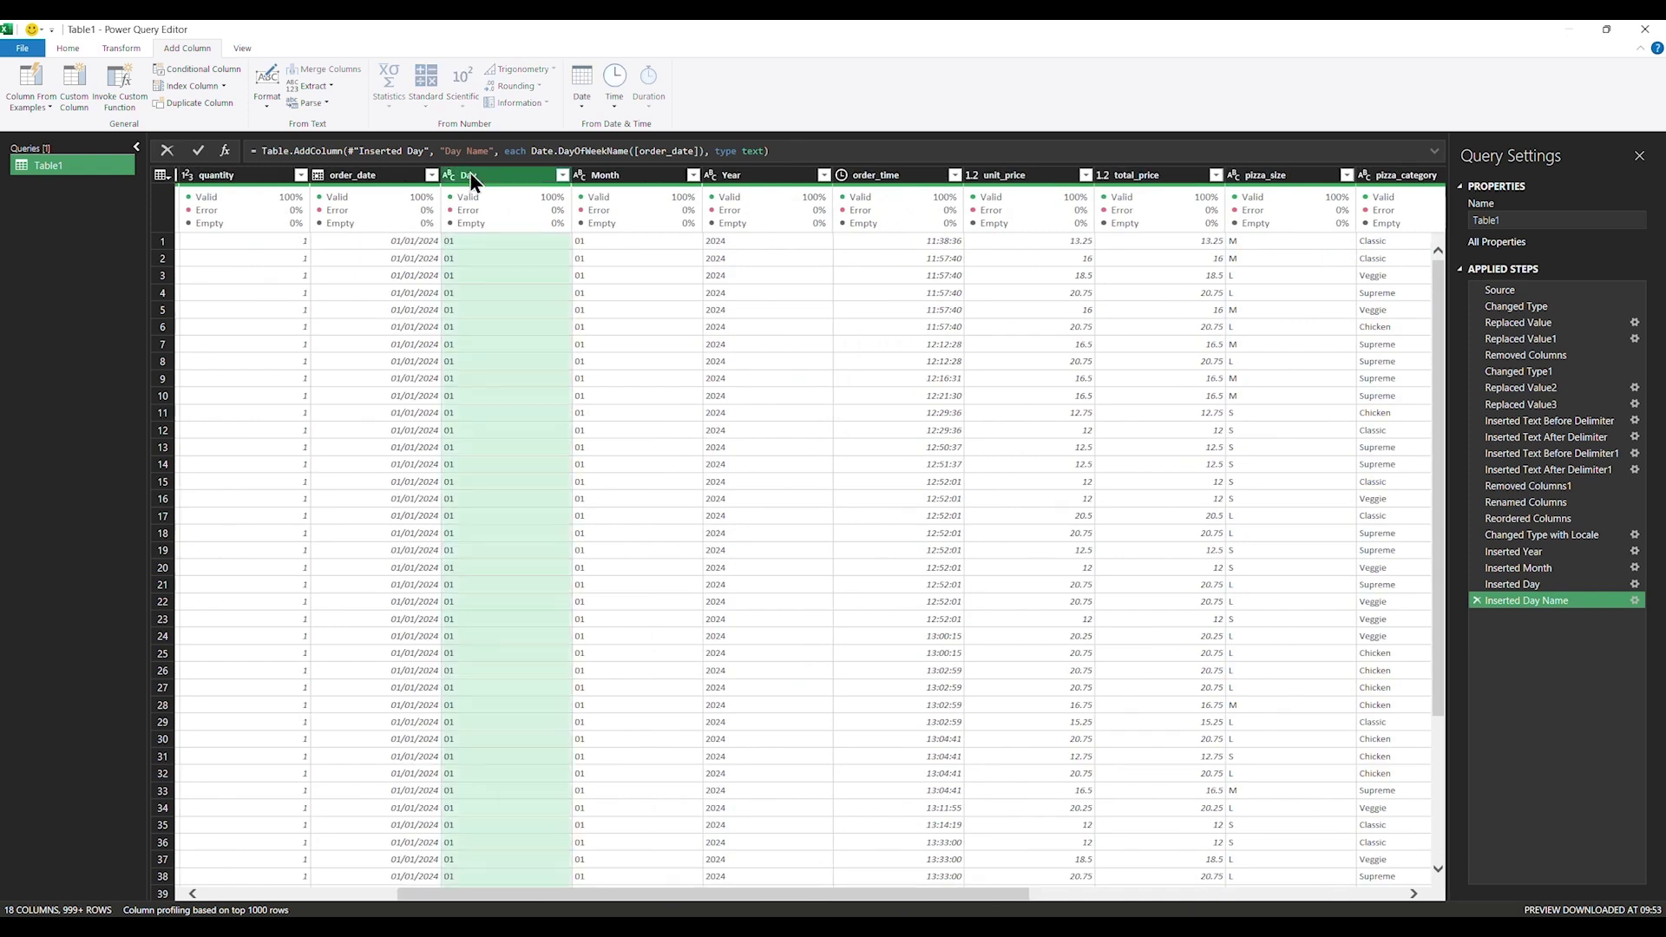
shift+click(788, 179)
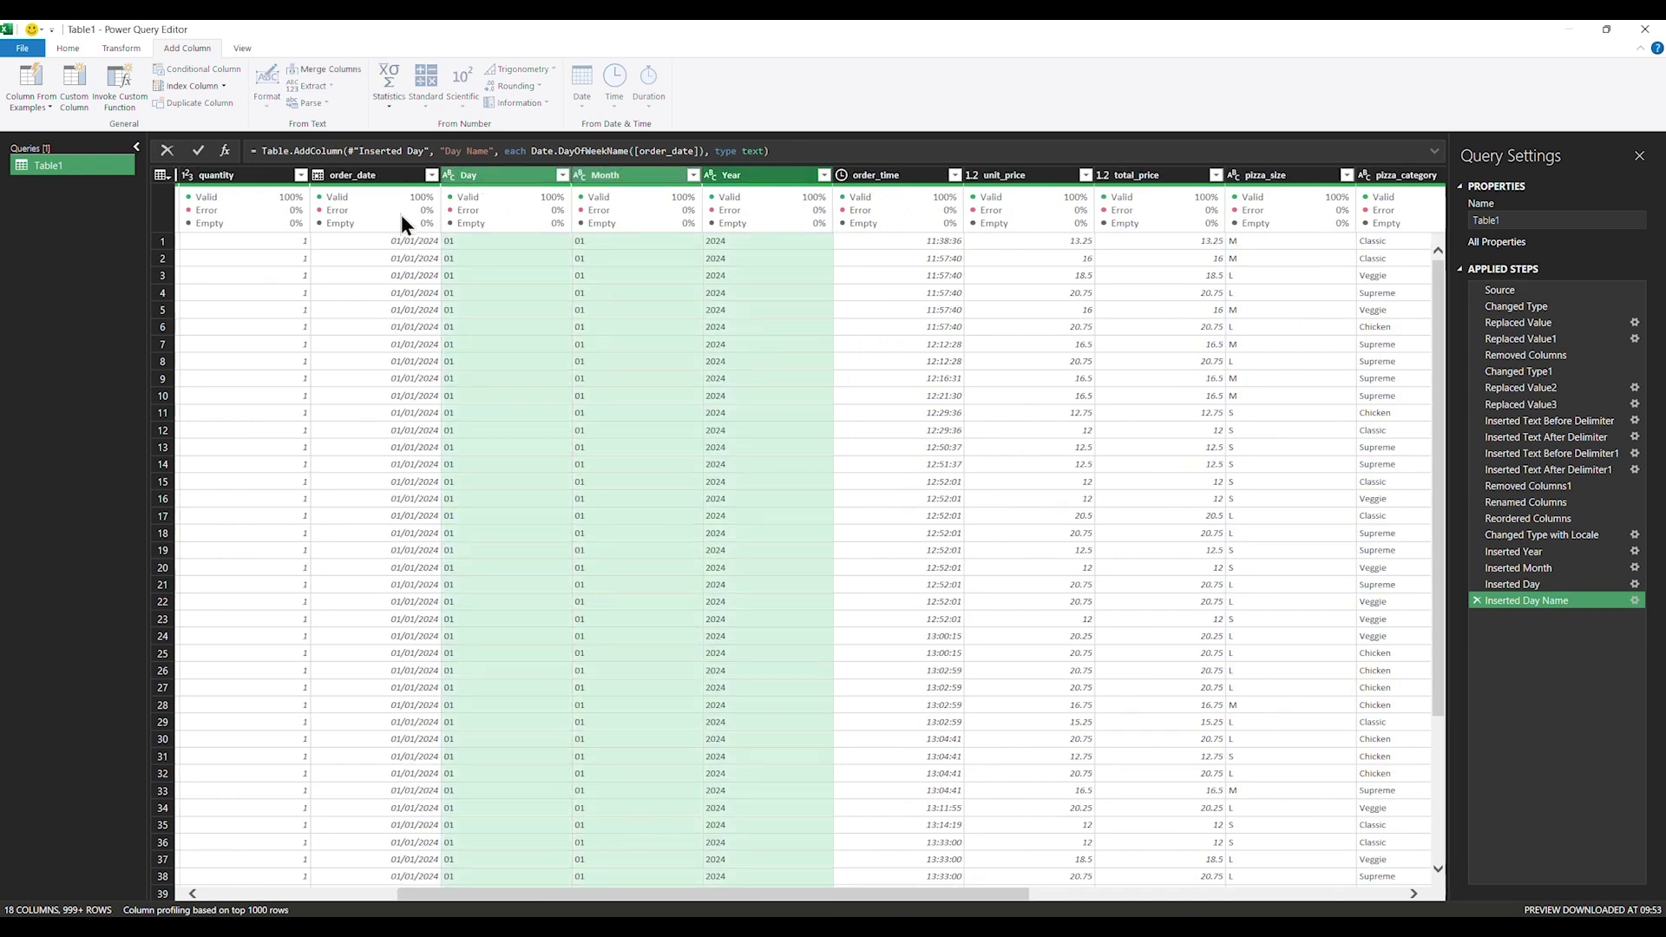
right_click(513, 175)
click(588, 205)
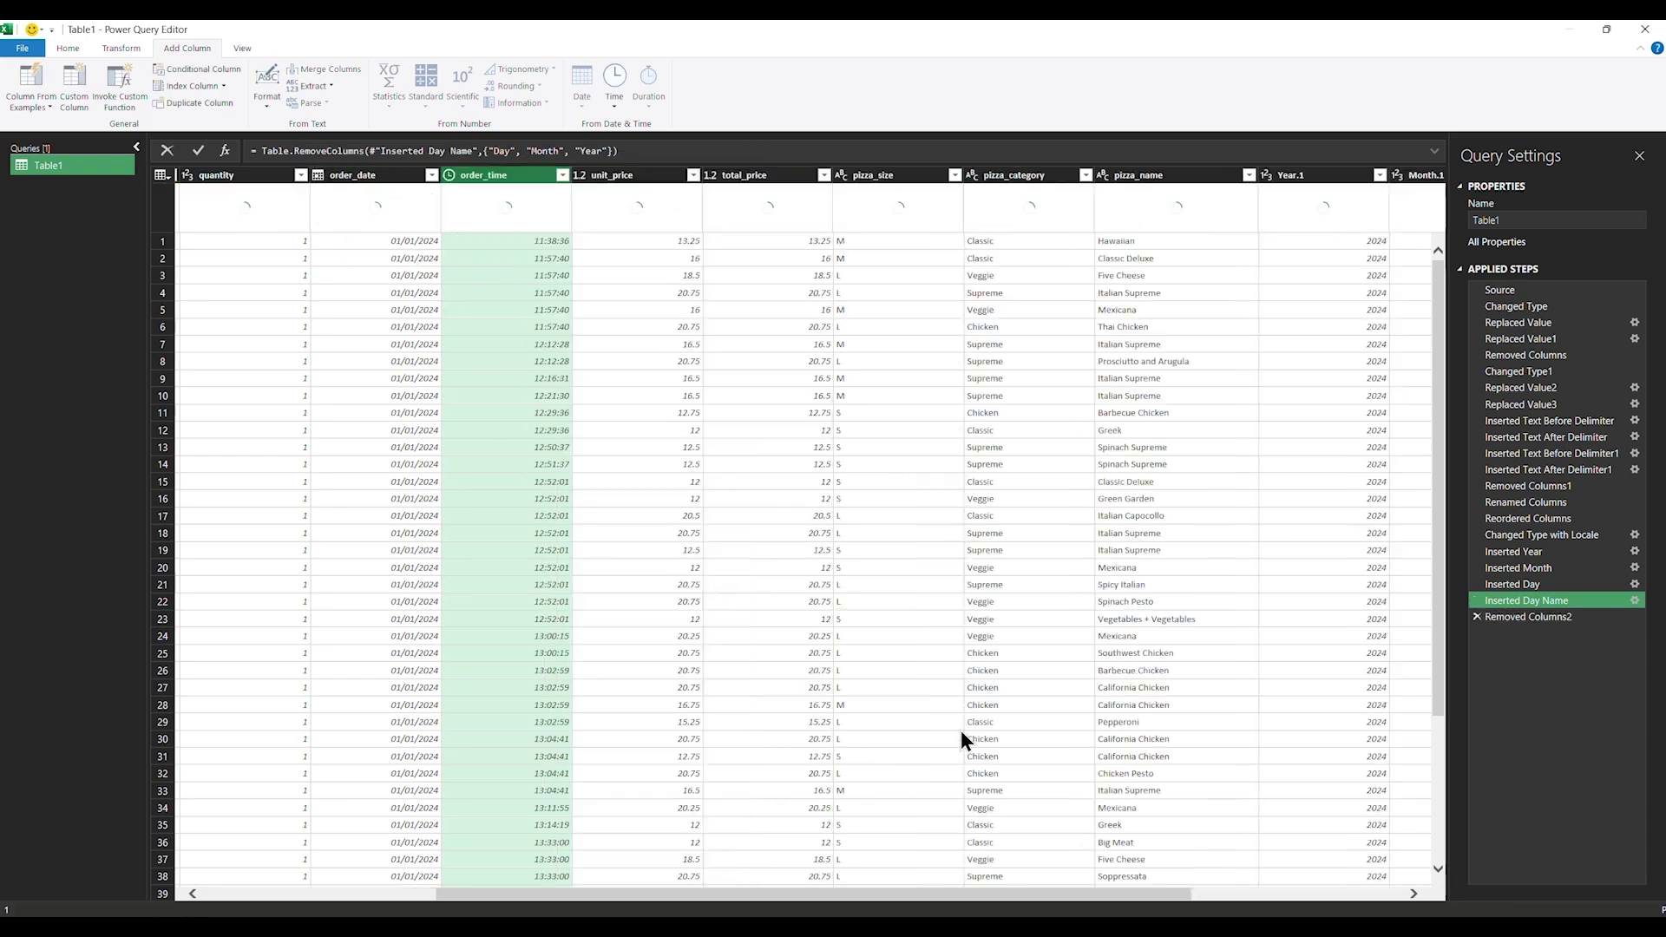
Rename the Year.1 column as Year
drag(922, 896, 1341, 894)
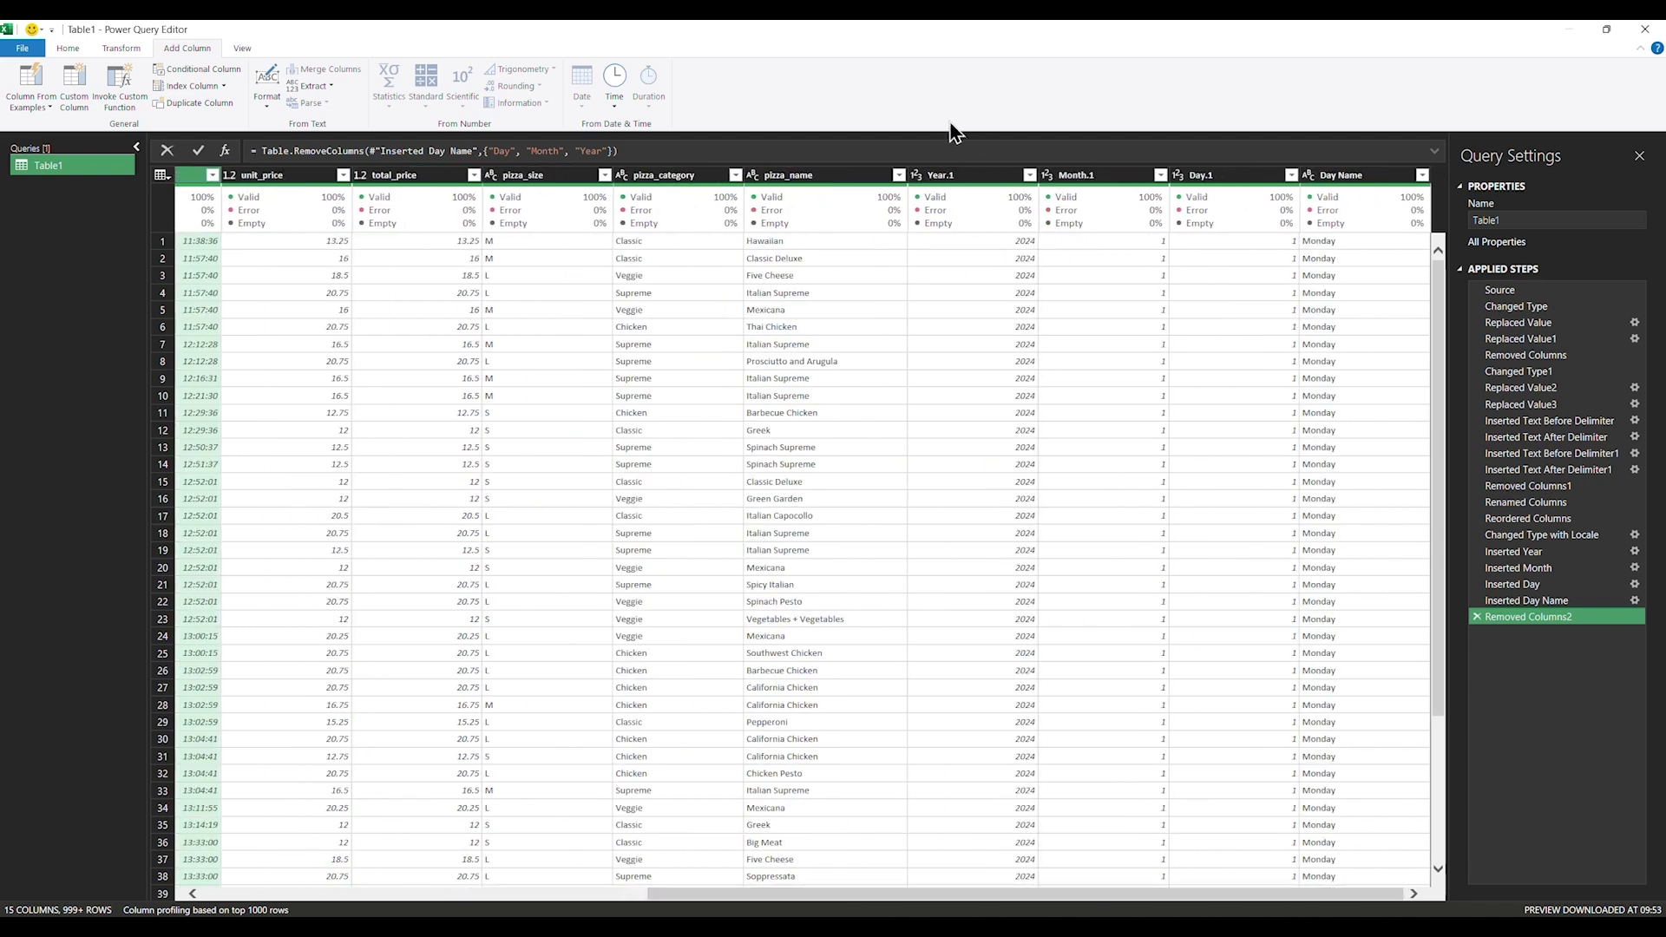
double_click(957, 174)
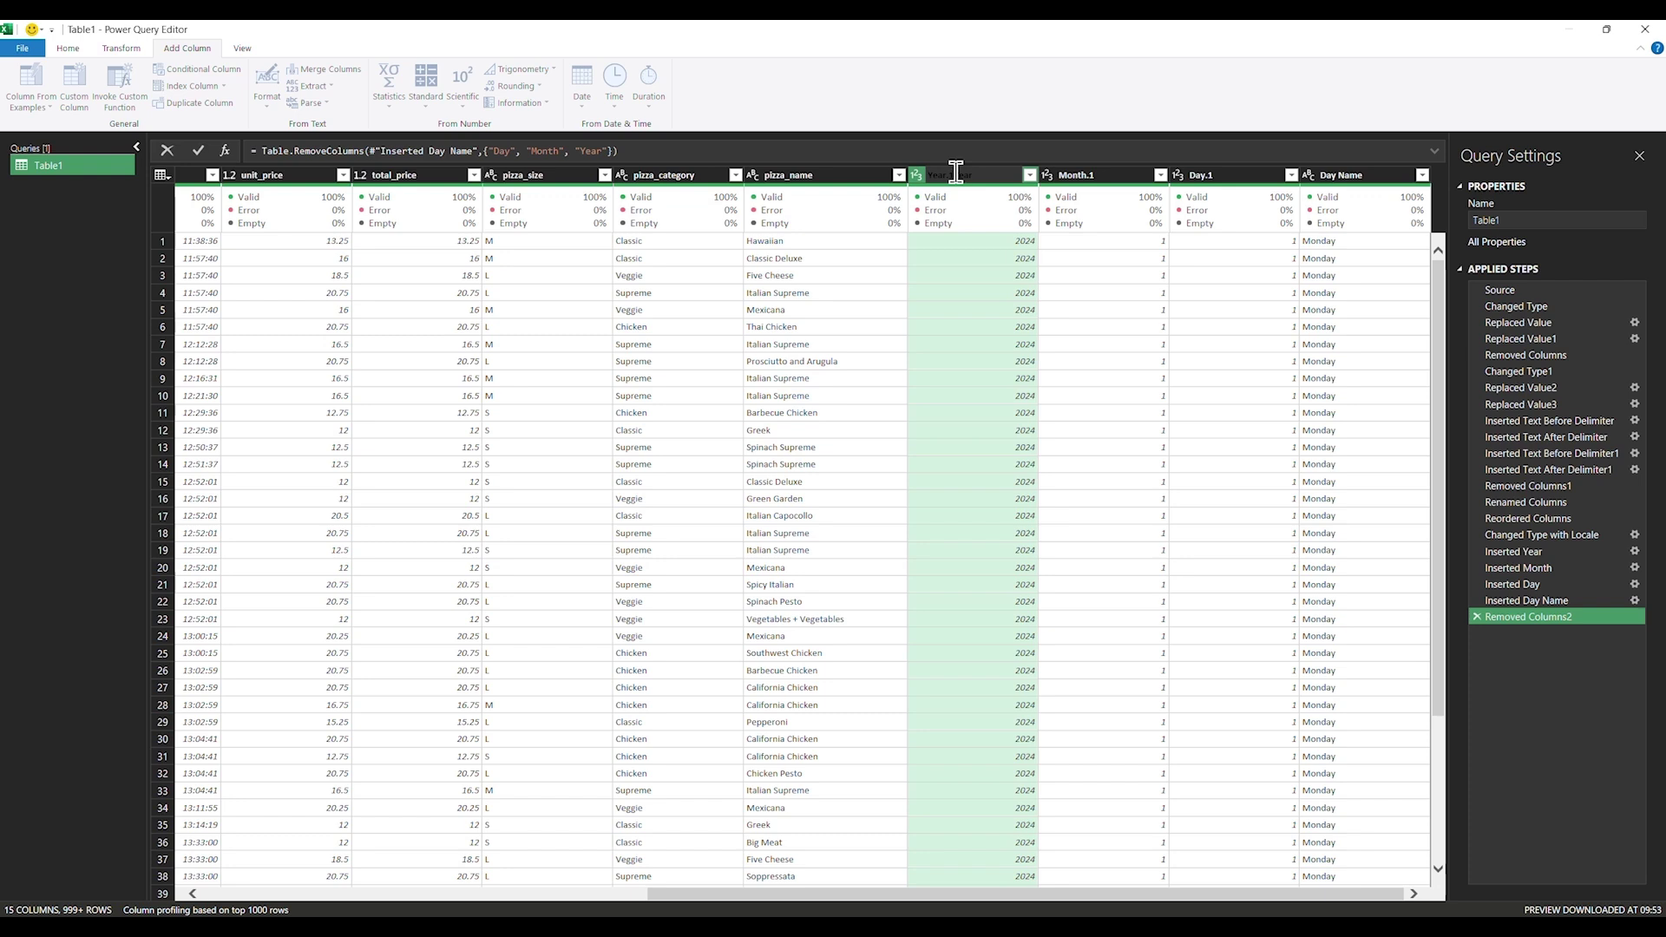
key(BackSpace)
text(Year)
key(Return)
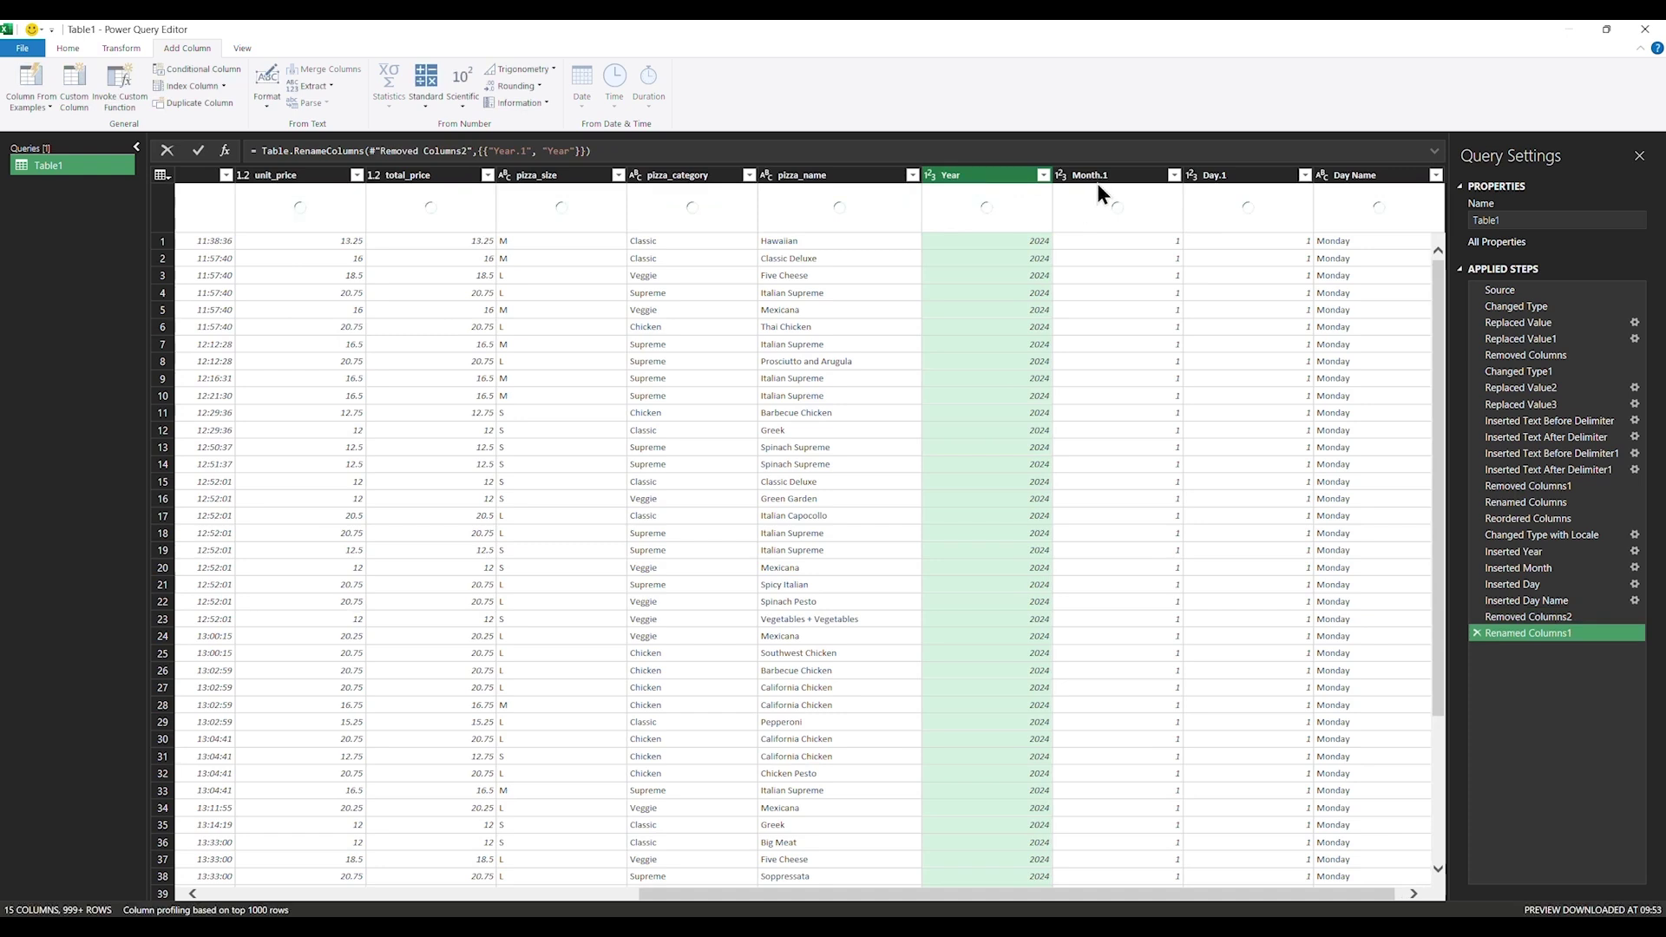
Rename the Month.1 column as Month and the Day.1 column as Day
double_click(1111, 175)
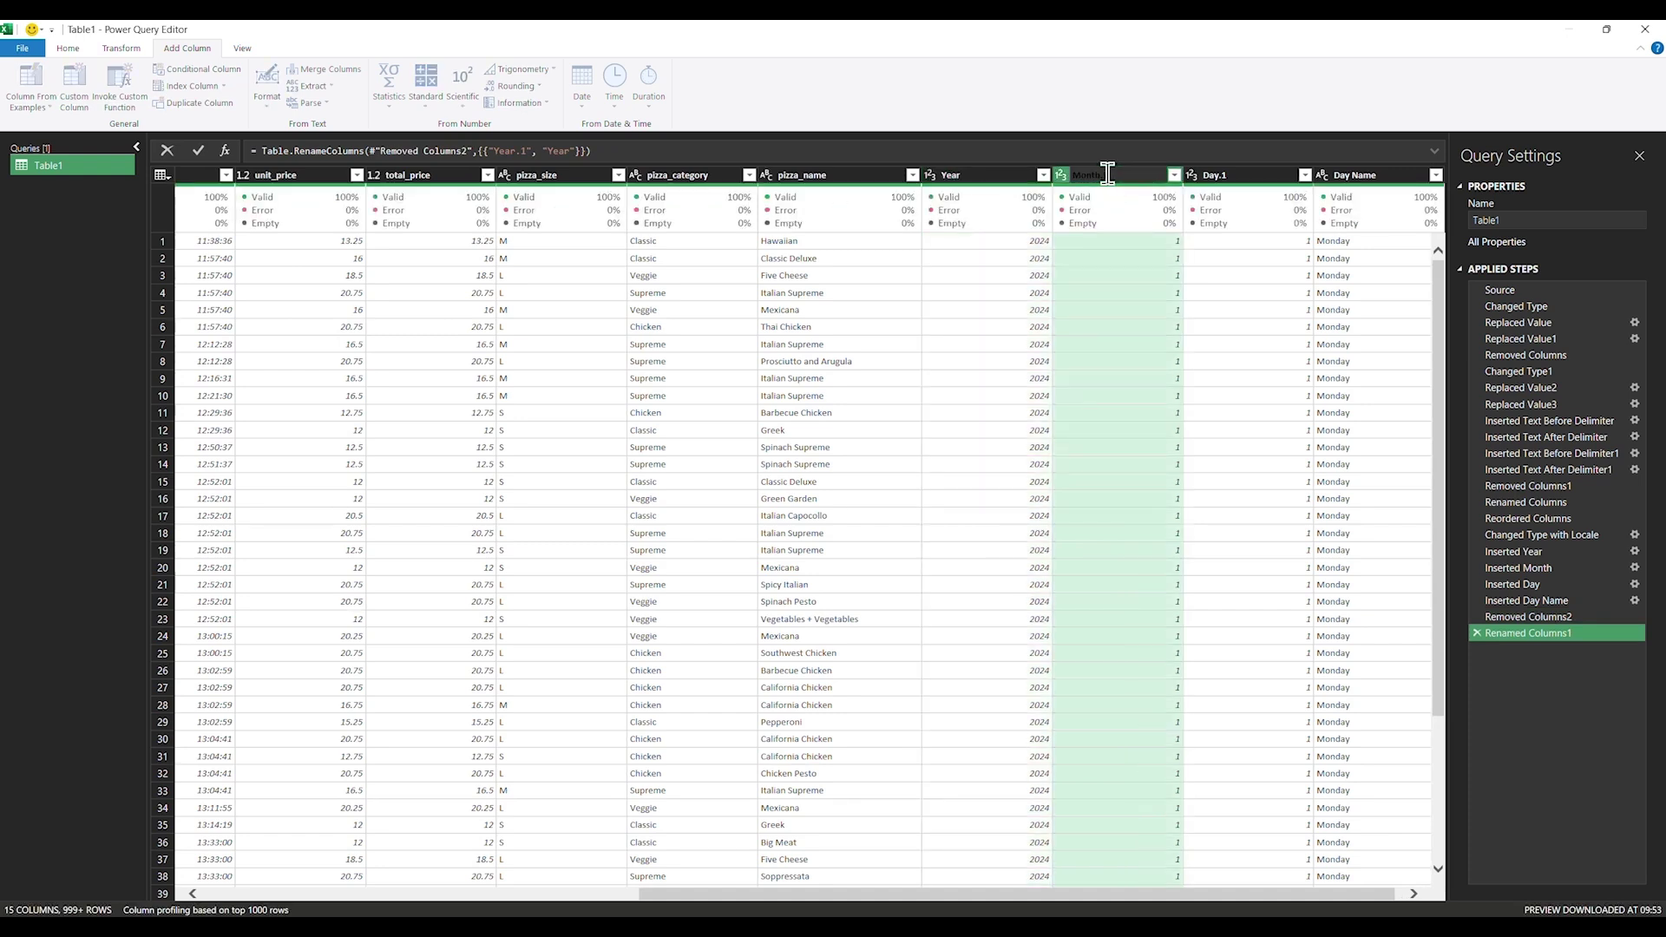
text(Month)
key(Return)
click(1227, 176)
double_click(1227, 175)
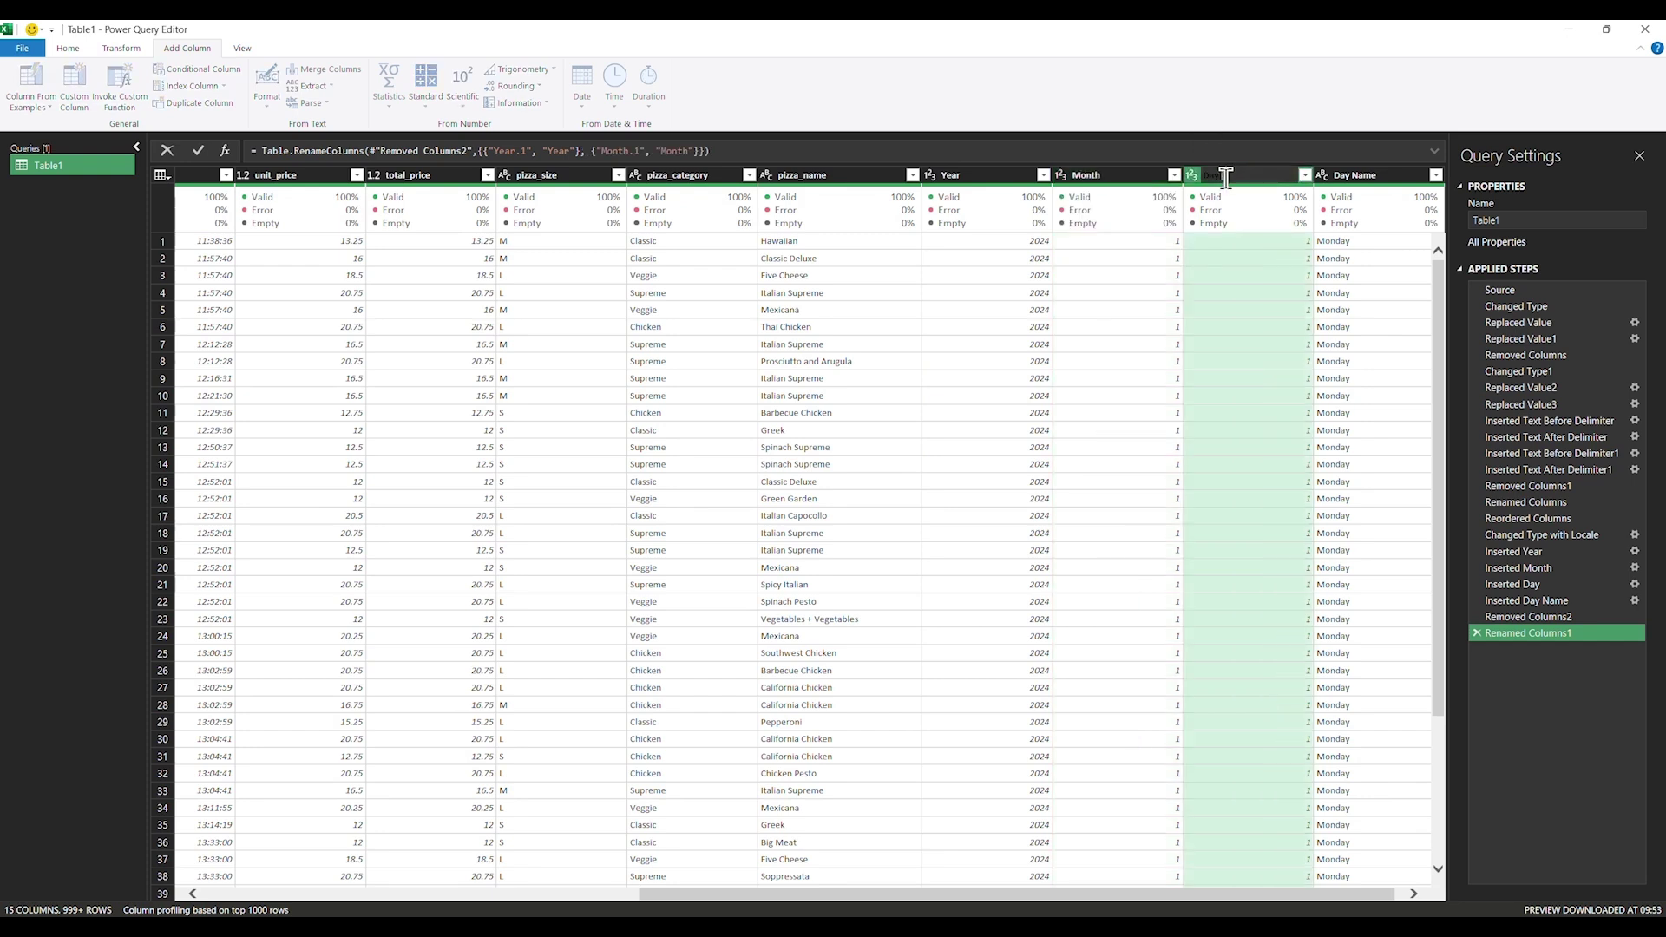
text(Day)
key(Return)
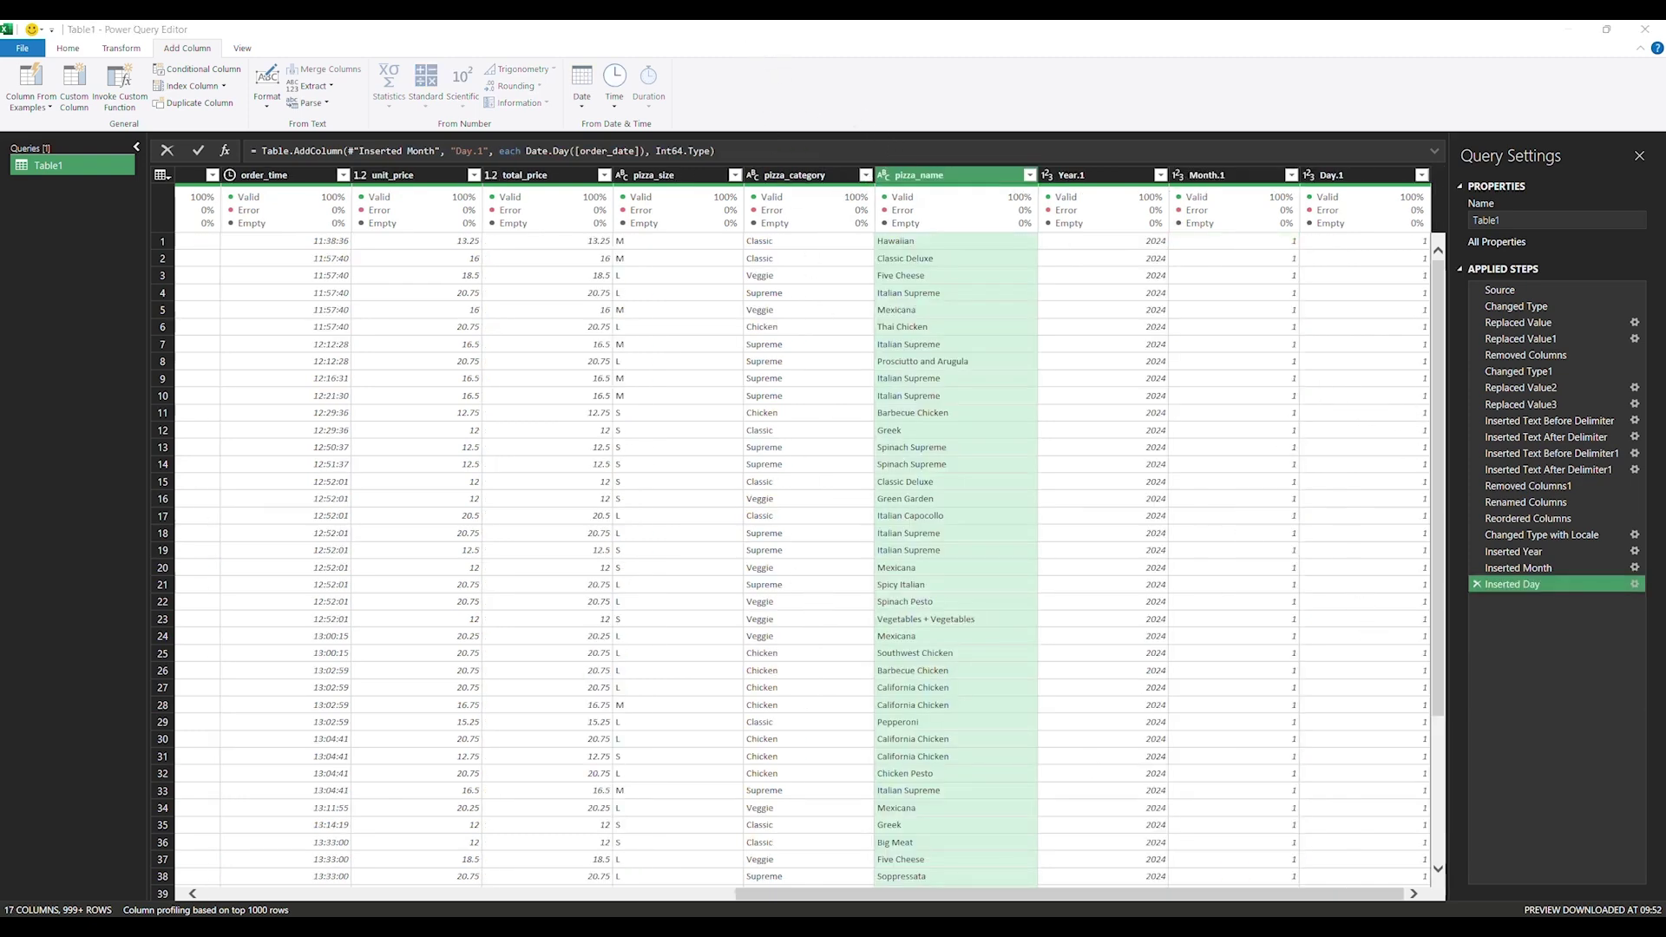
Remove the Year.1, Month.1 and Day.1 columns from the query
click(861, 909)
click(1100, 175)
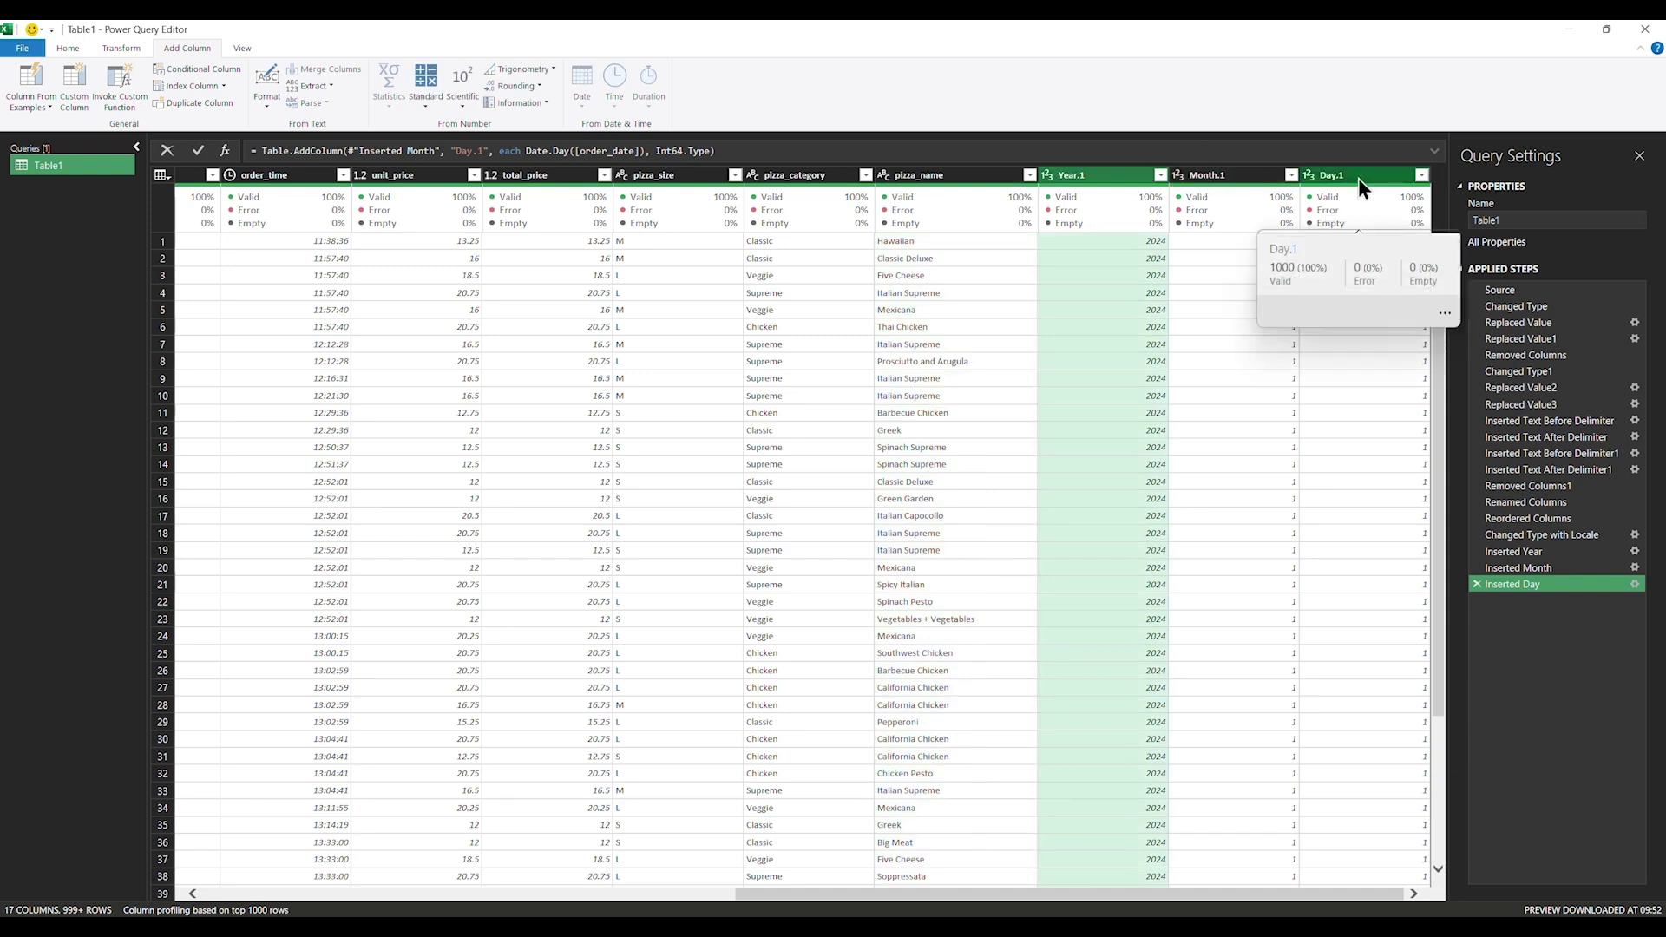
shift+click(1357, 175)
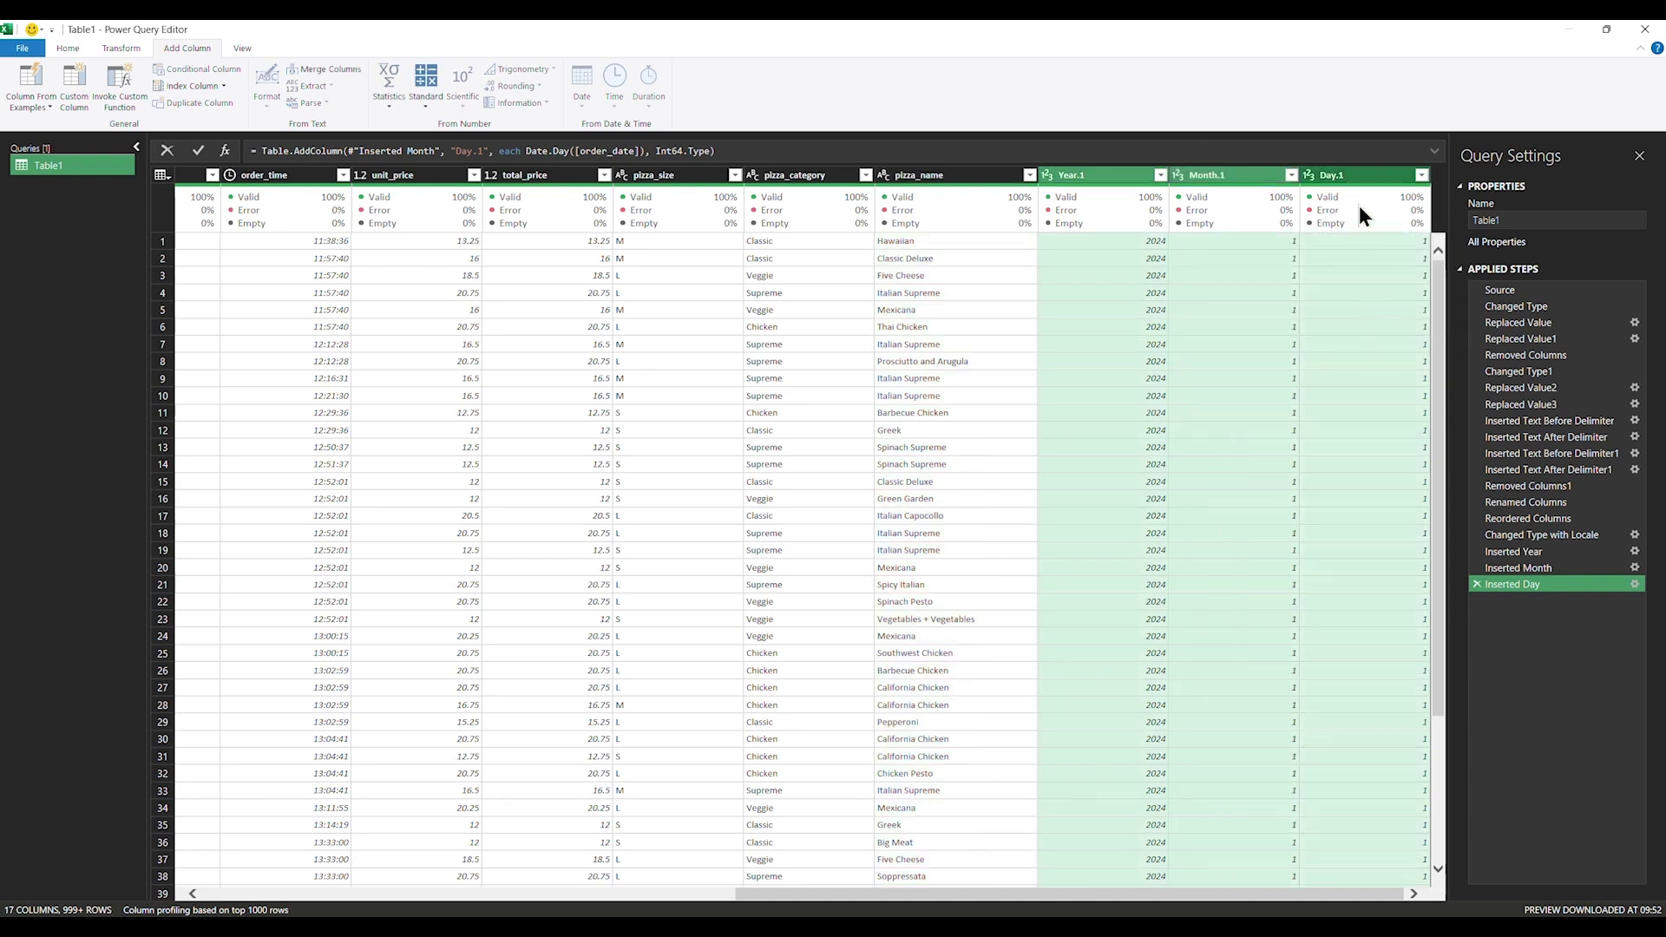
right_click(1371, 178)
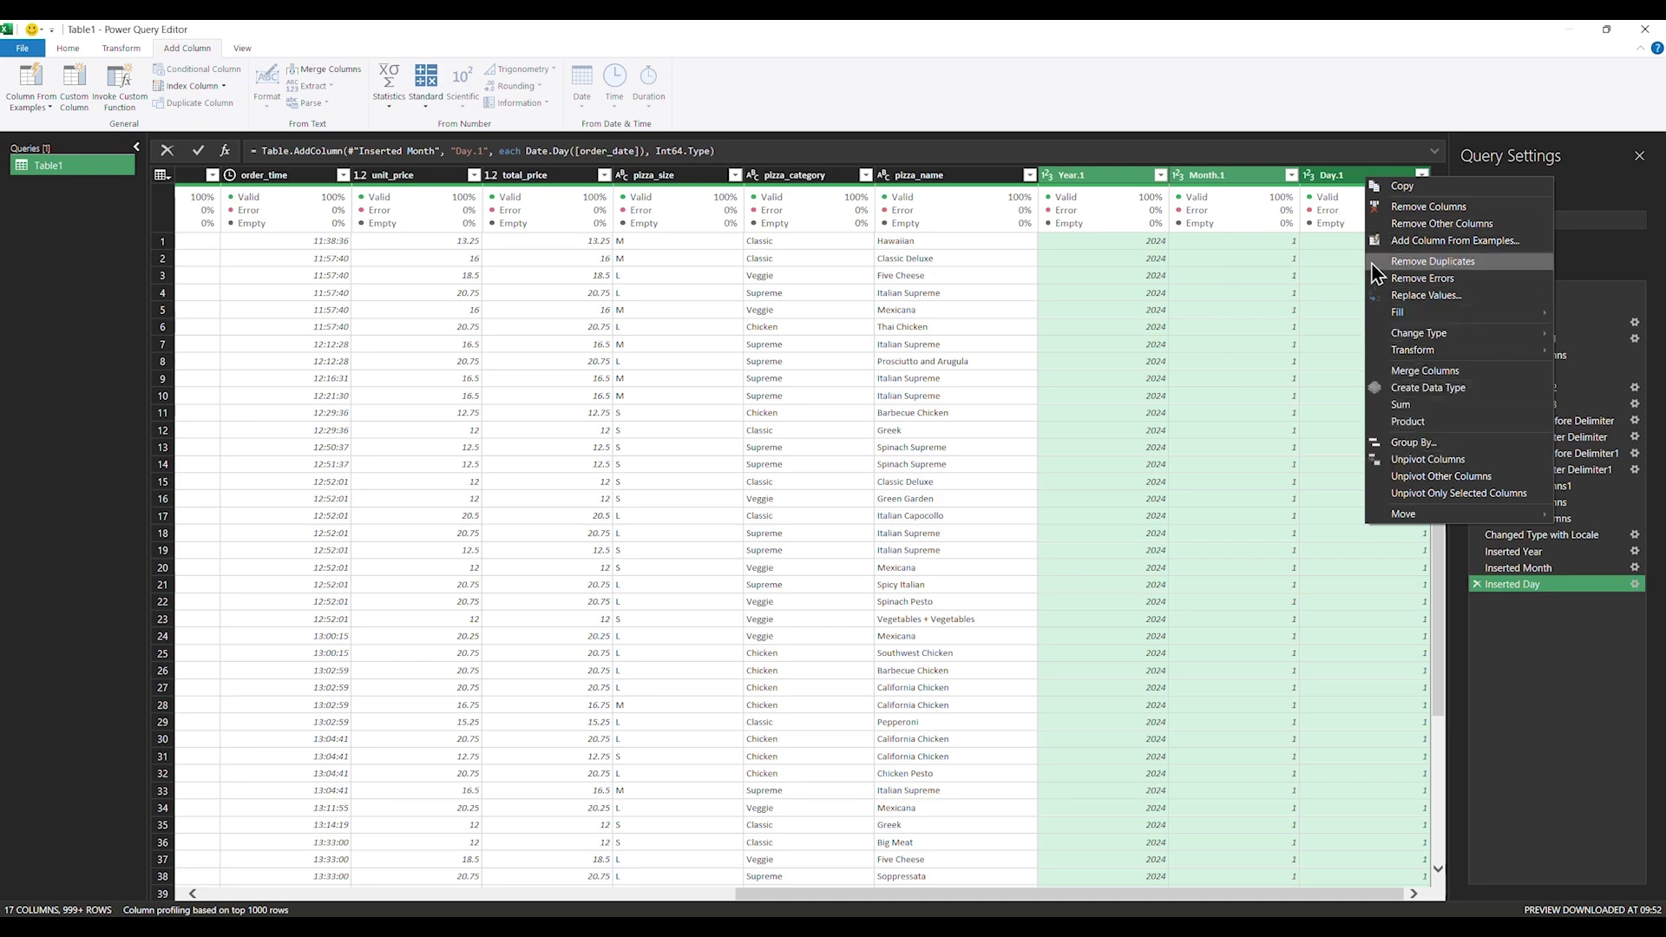
click(1388, 207)
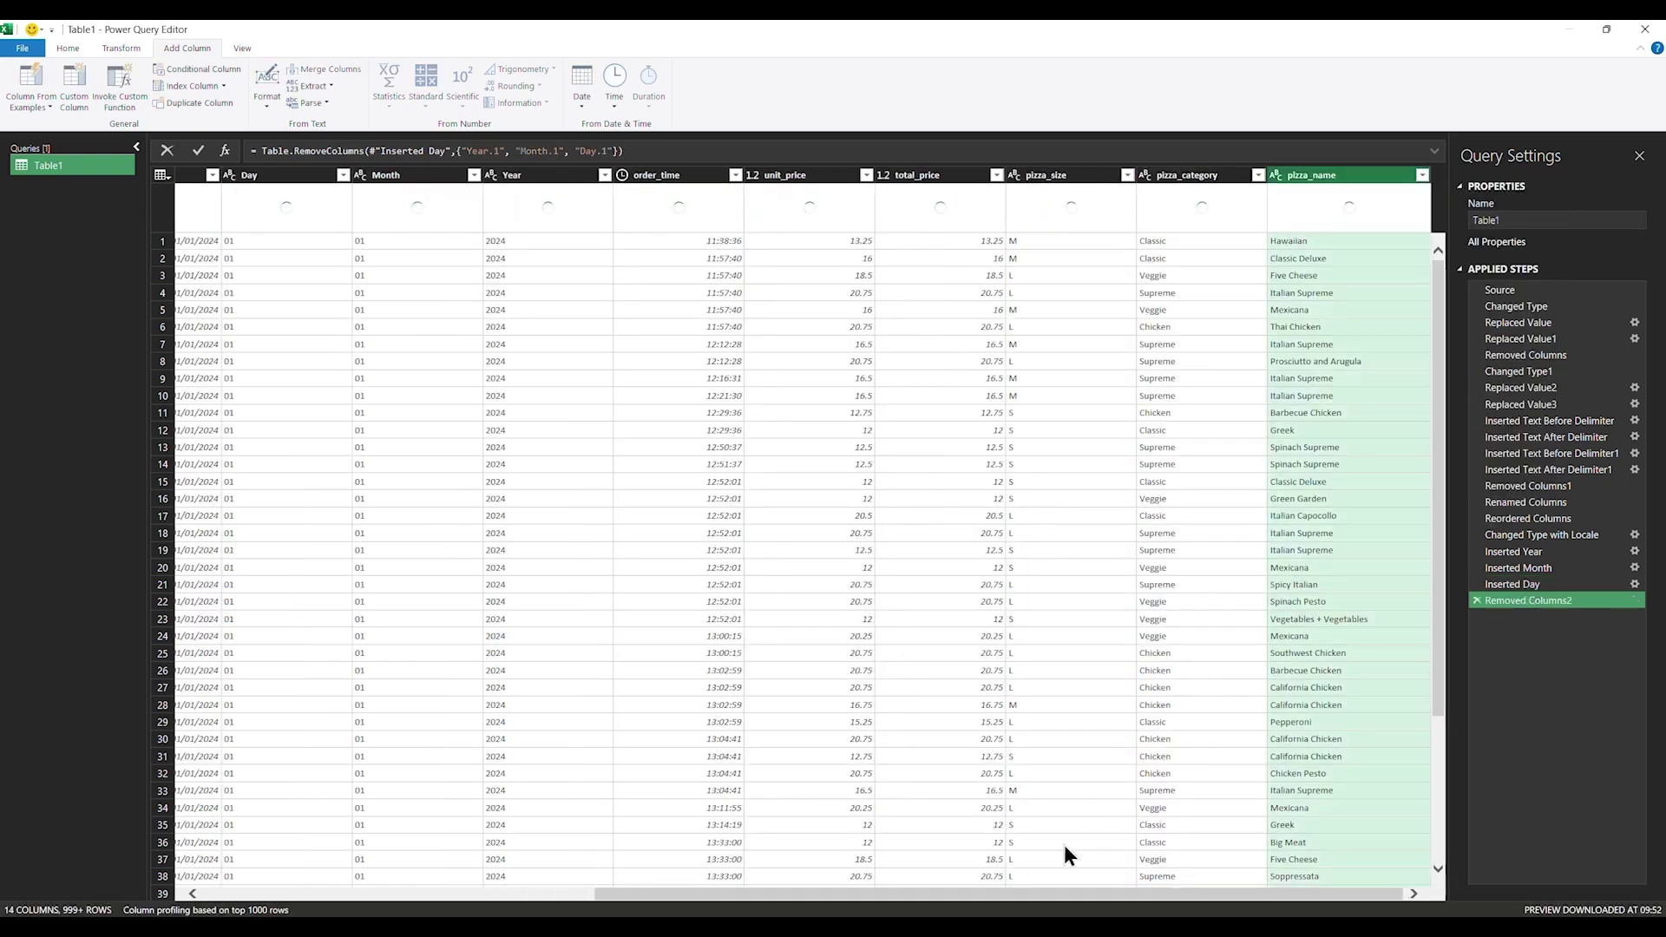
Add a quarter-of-year column based on the order_date column
drag(1125, 894, 707, 895)
click(788, 175)
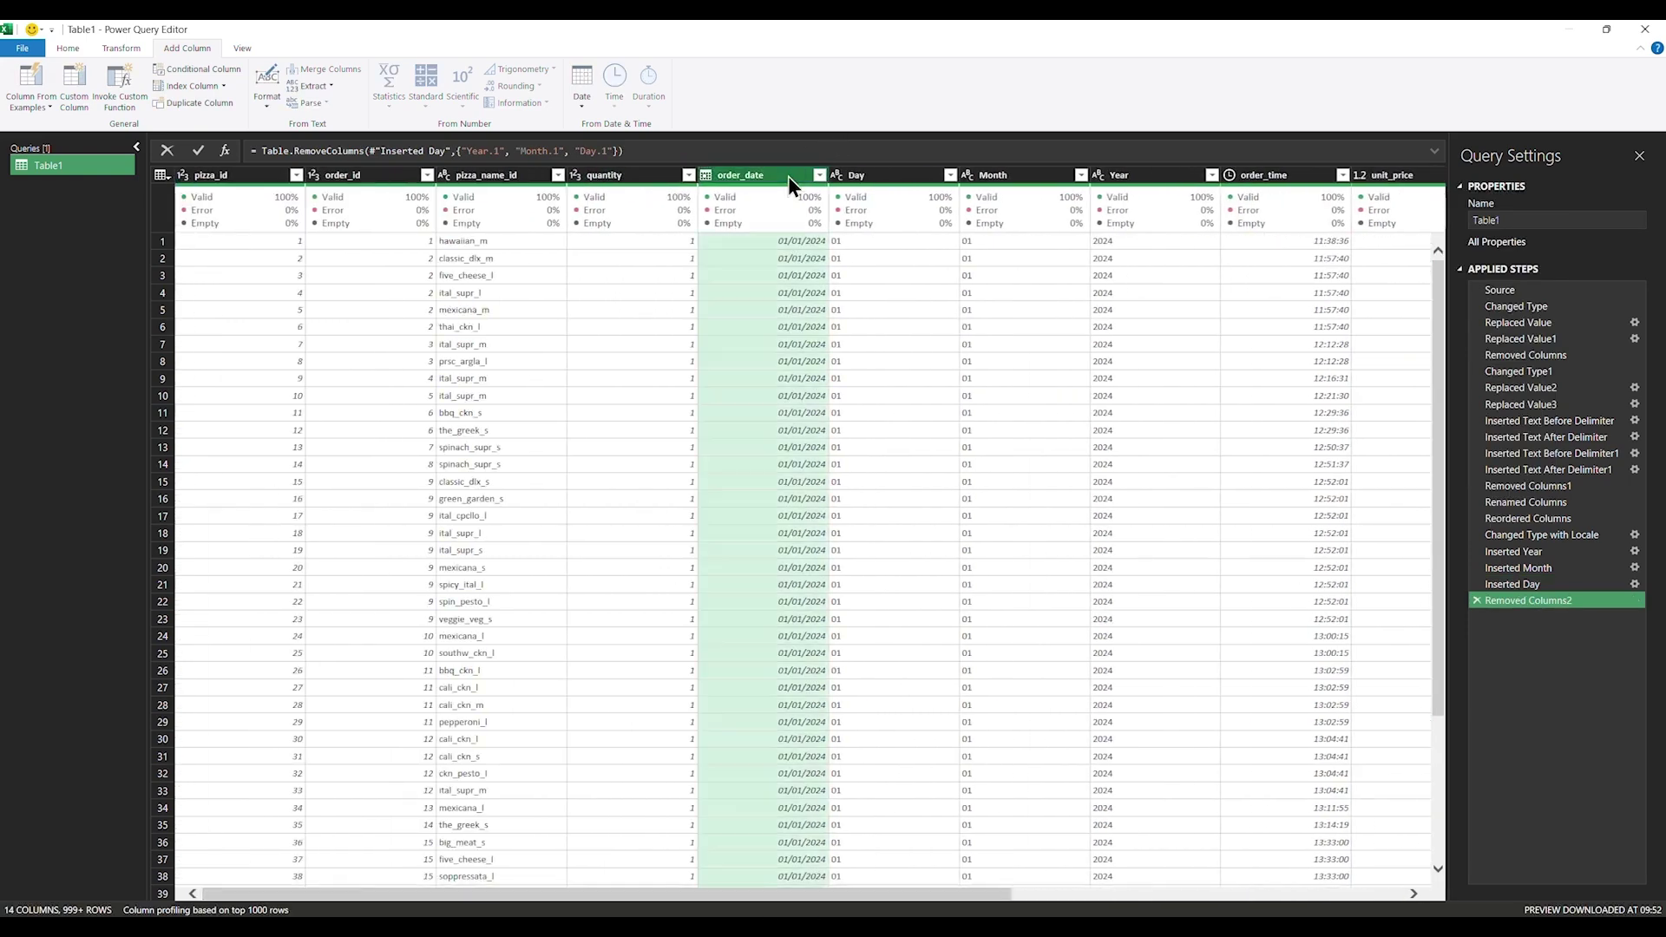
right_click(788, 175)
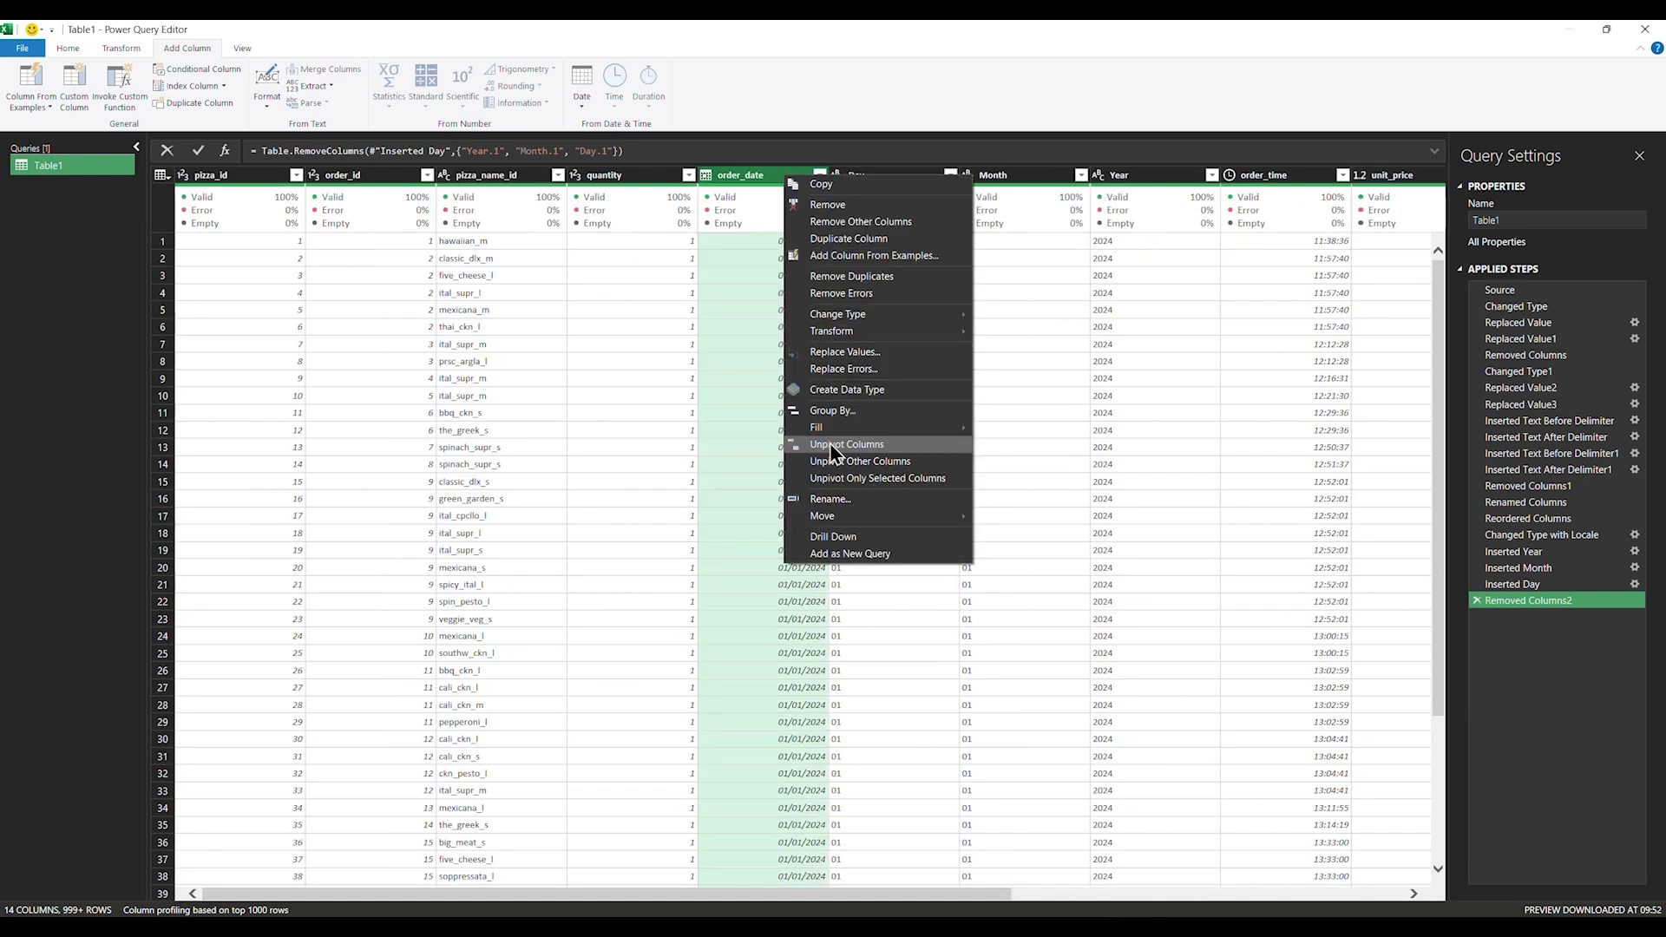
click(363, 38)
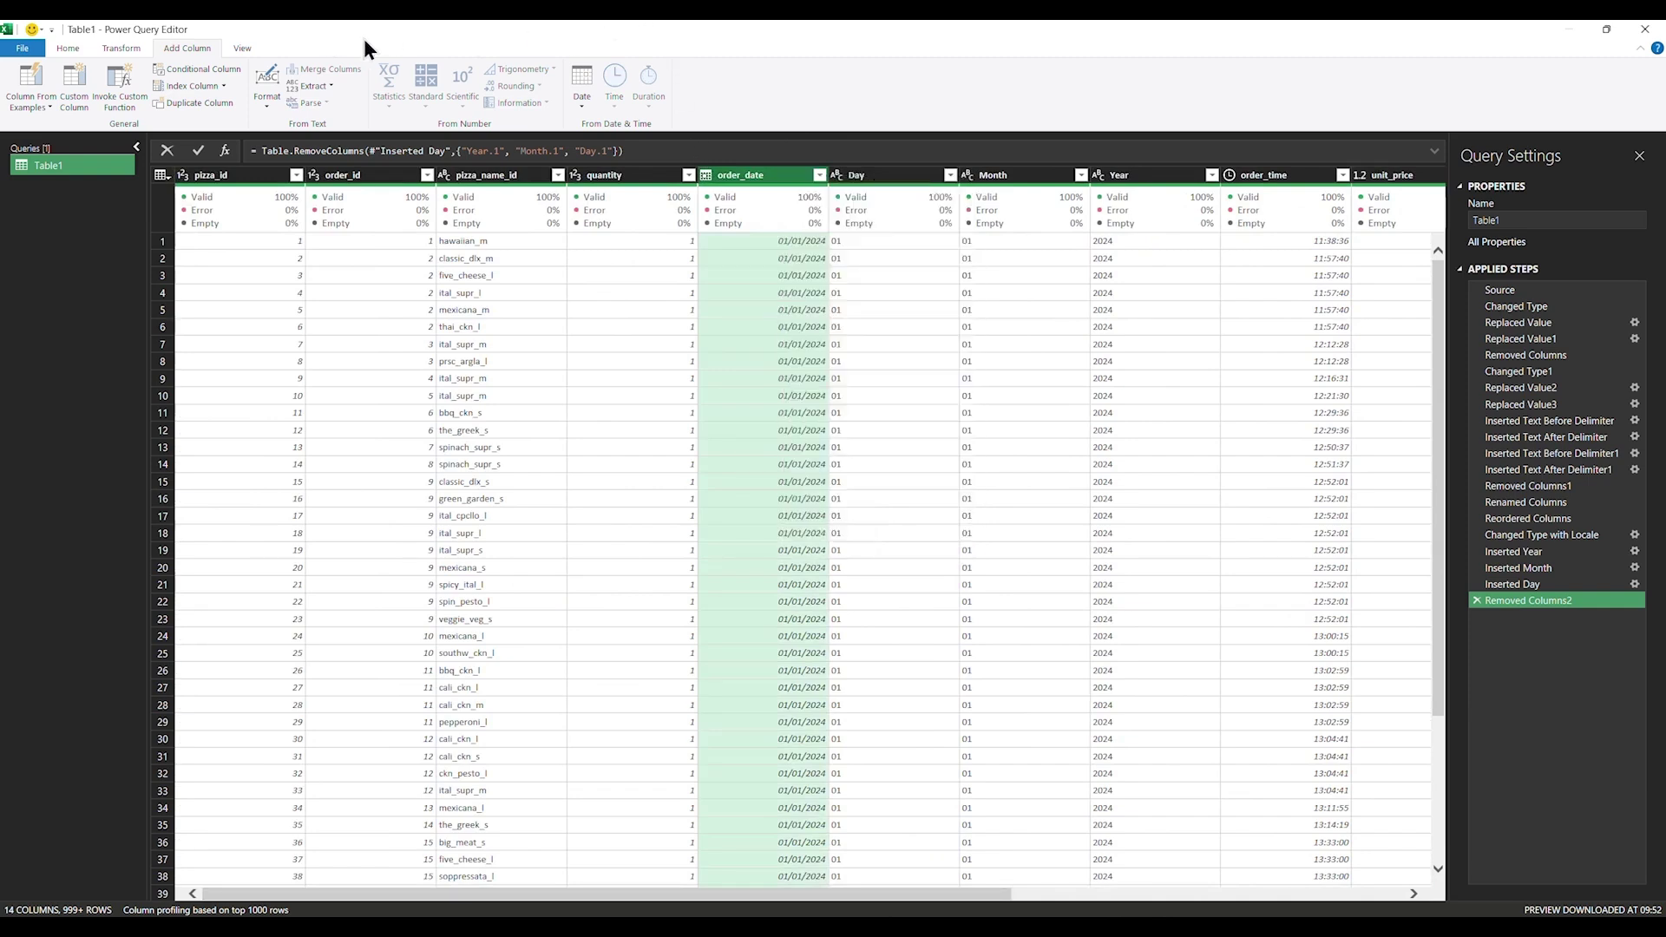
click(585, 106)
mouse_move(632, 200)
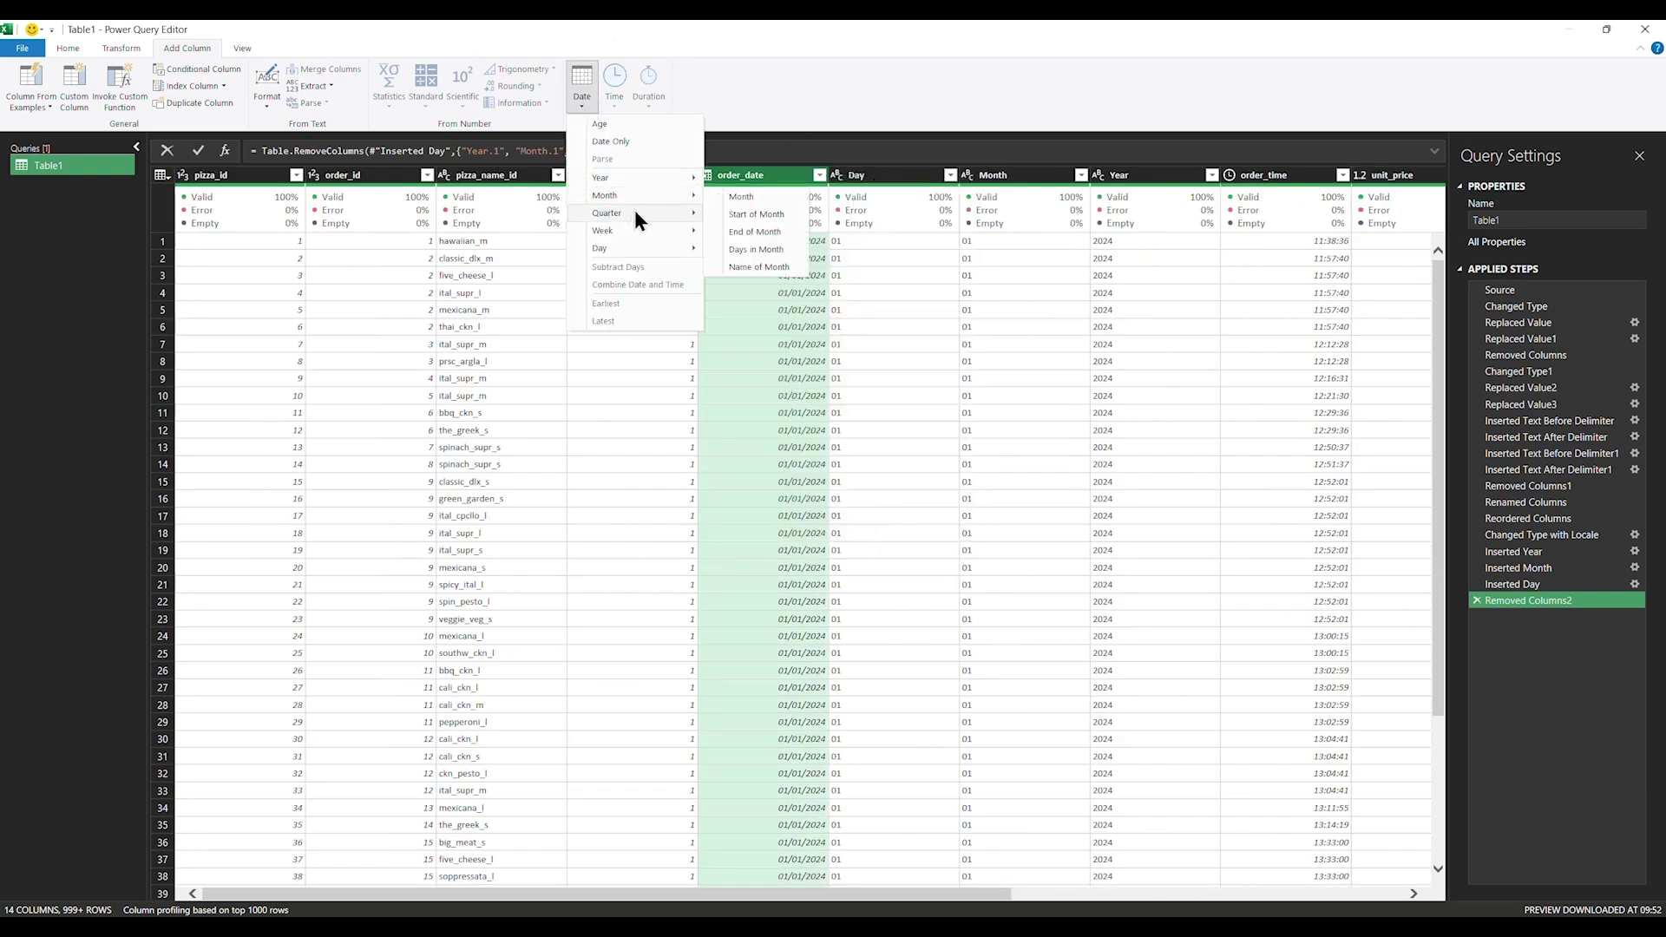
click(784, 217)
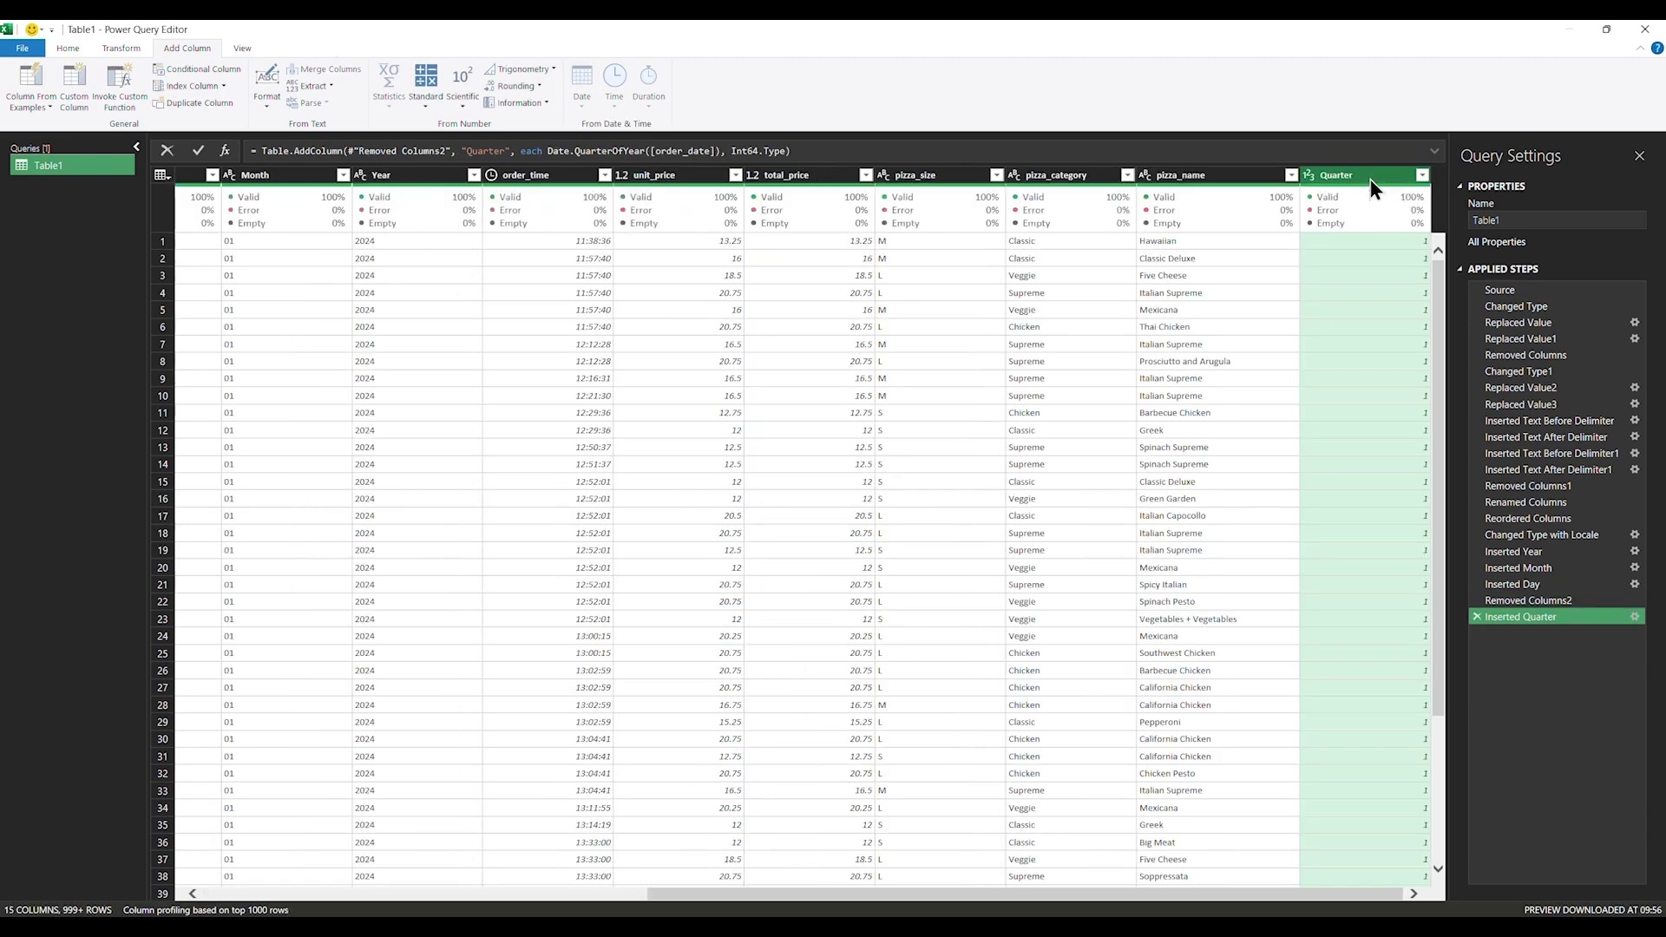
Move the Quarter column between Month and Year, and load the query into the workbook
drag(1371, 179, 366, 230)
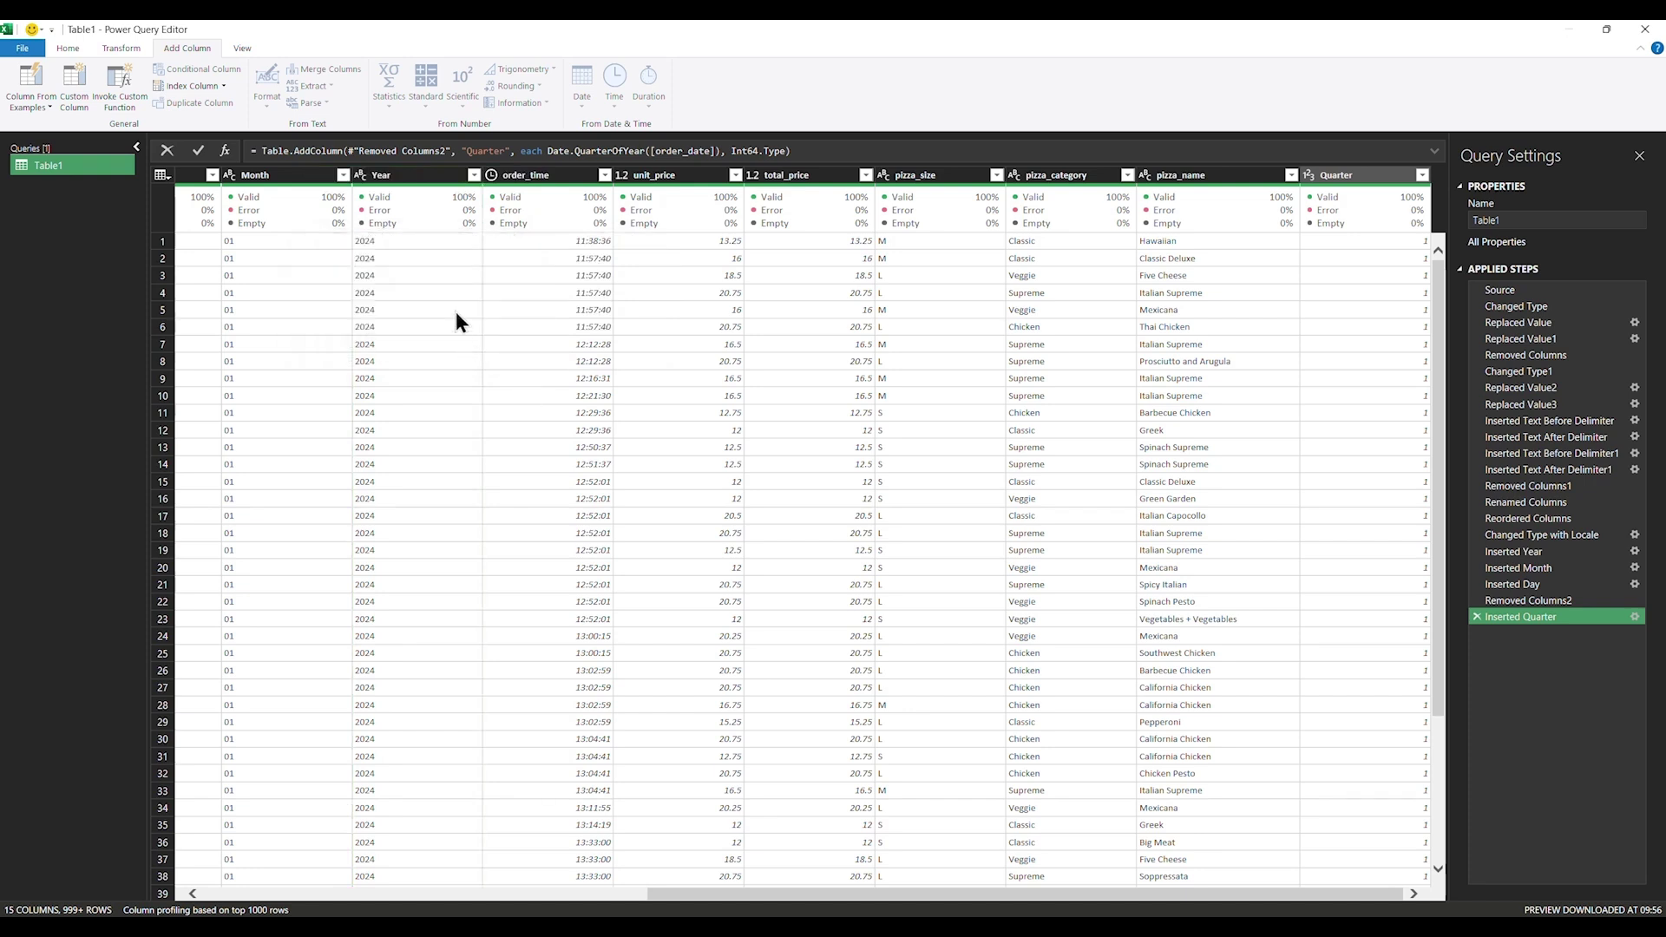
drag(1343, 177, 371, 234)
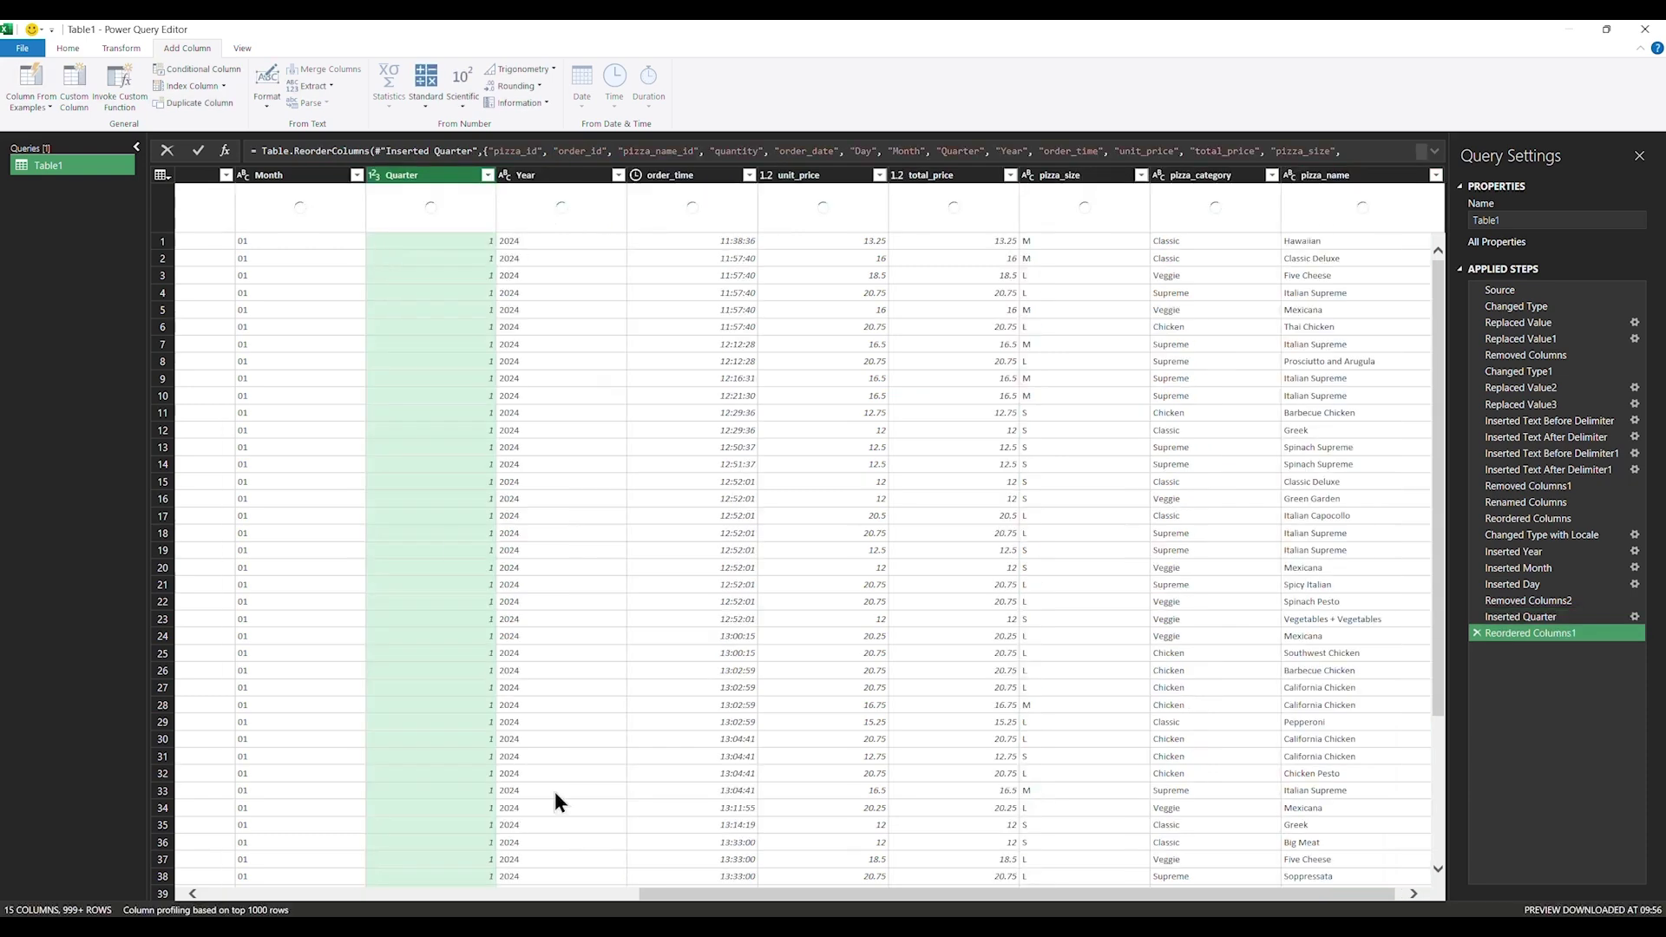
click(772, 883)
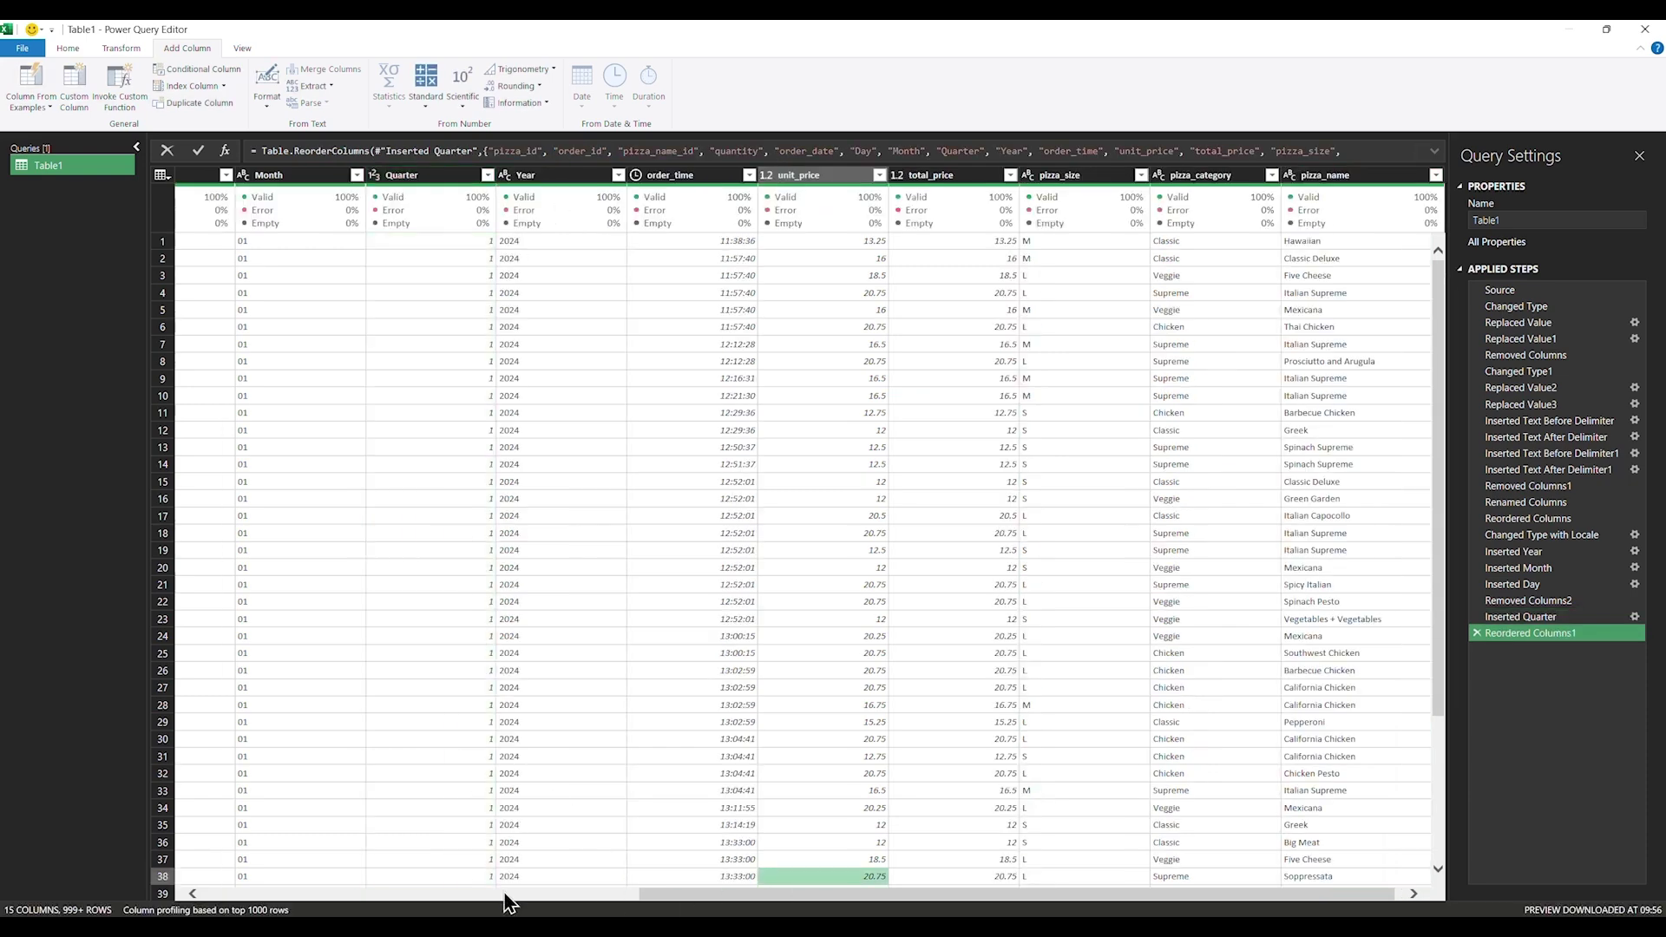
drag(699, 895, 272, 893)
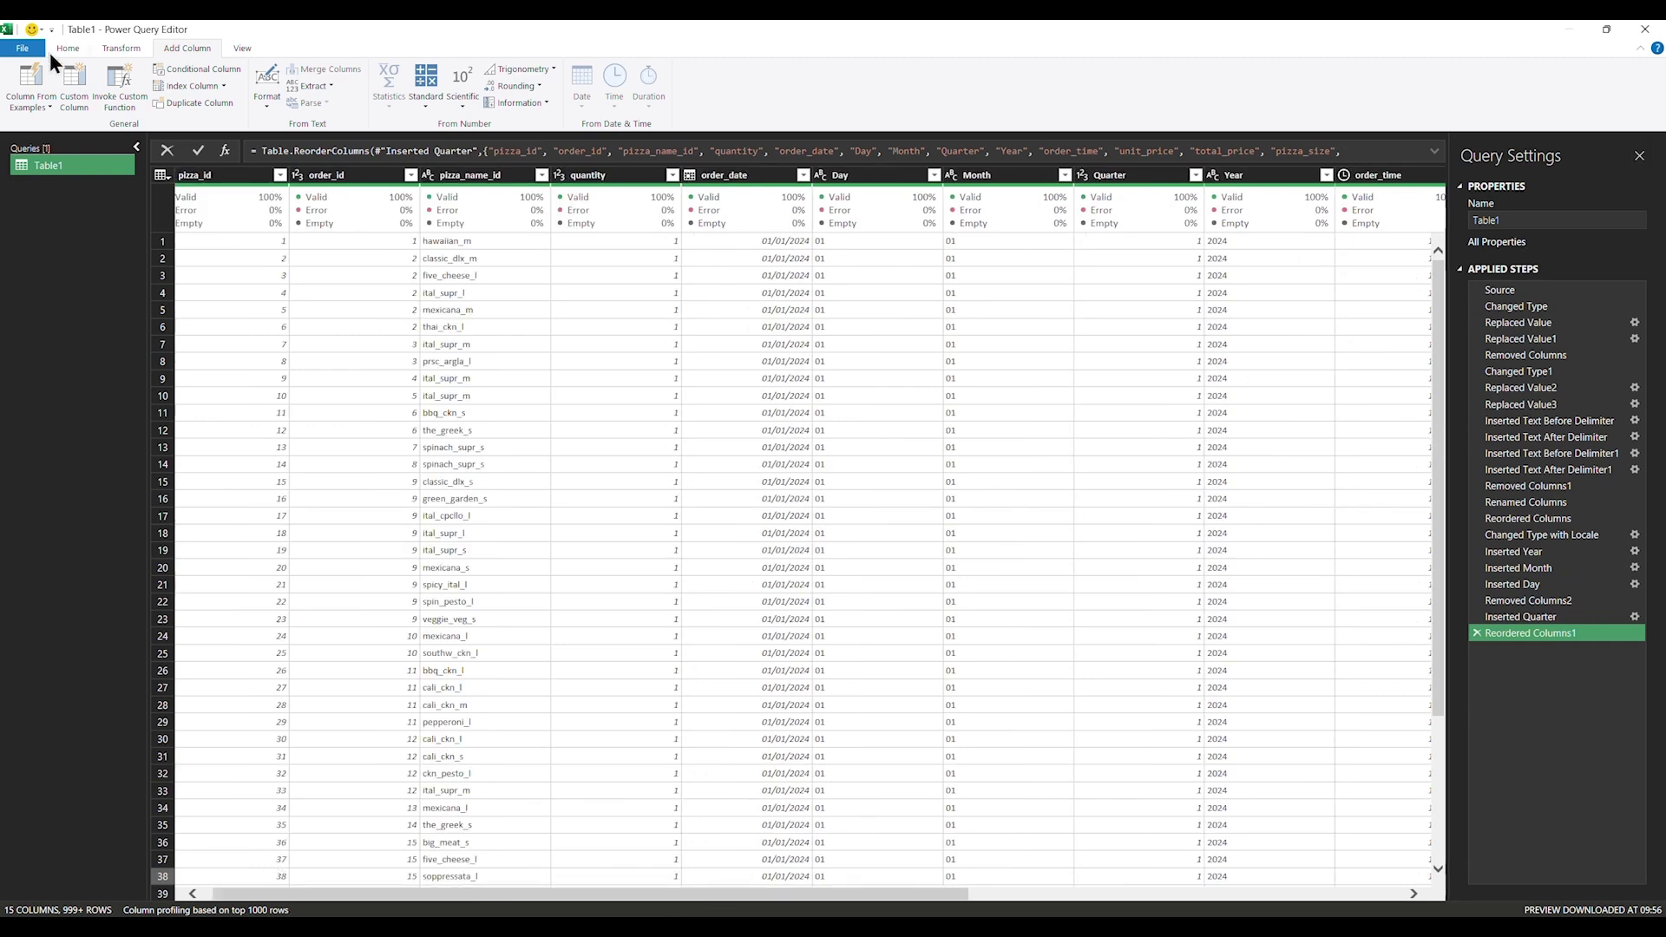
click(70, 45)
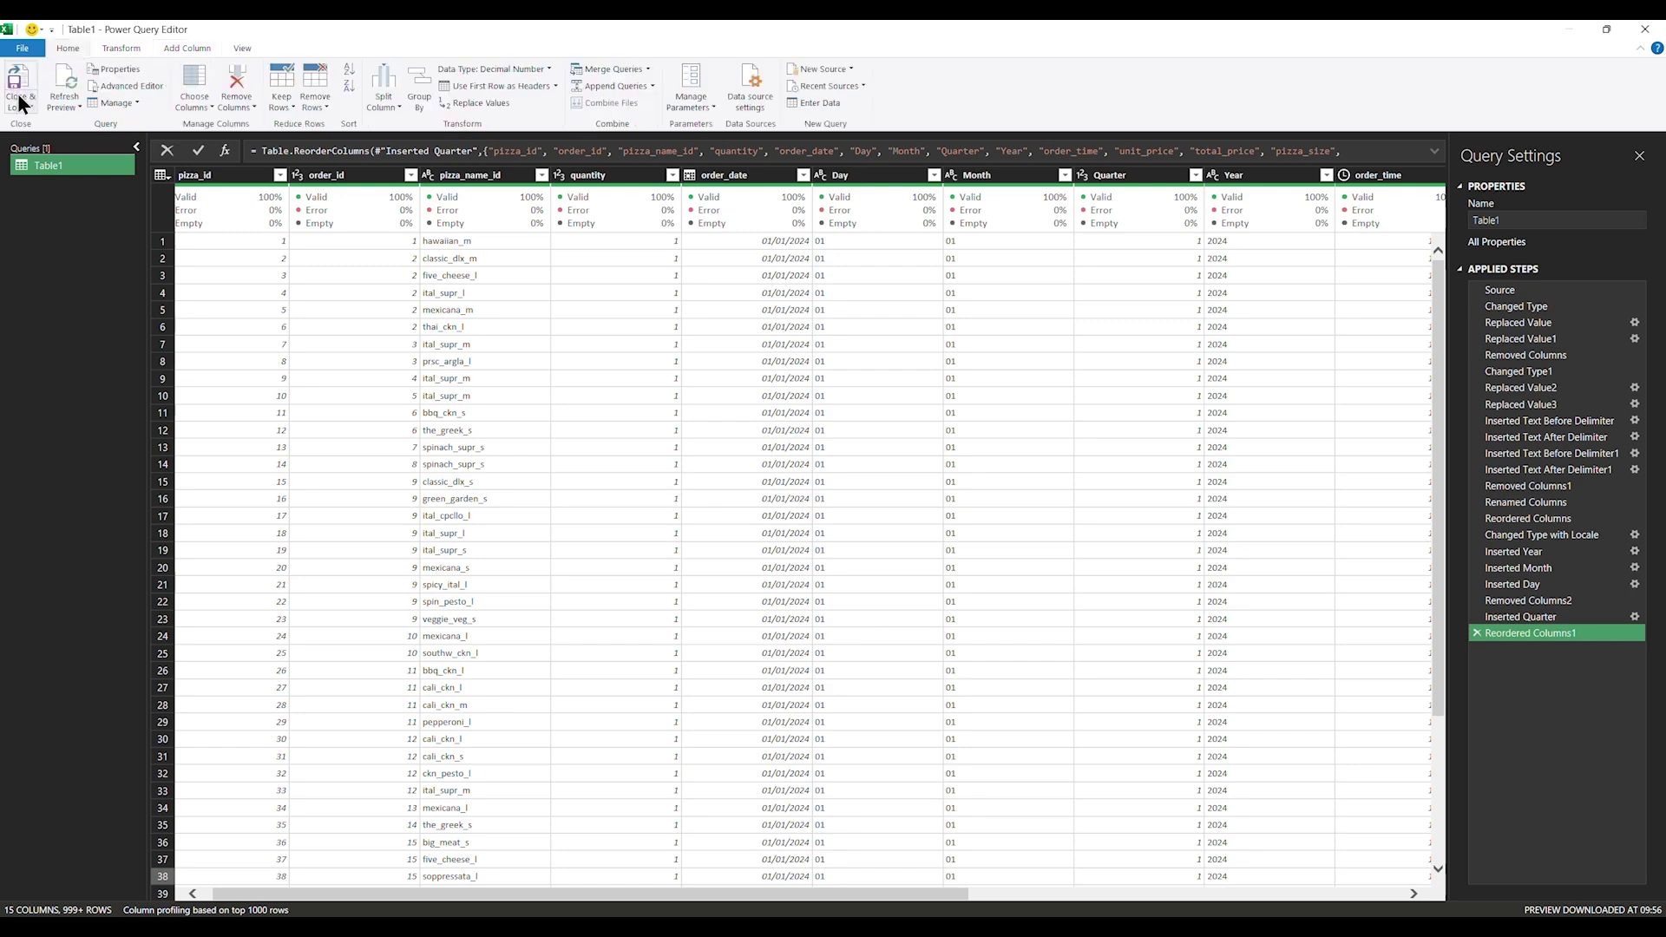
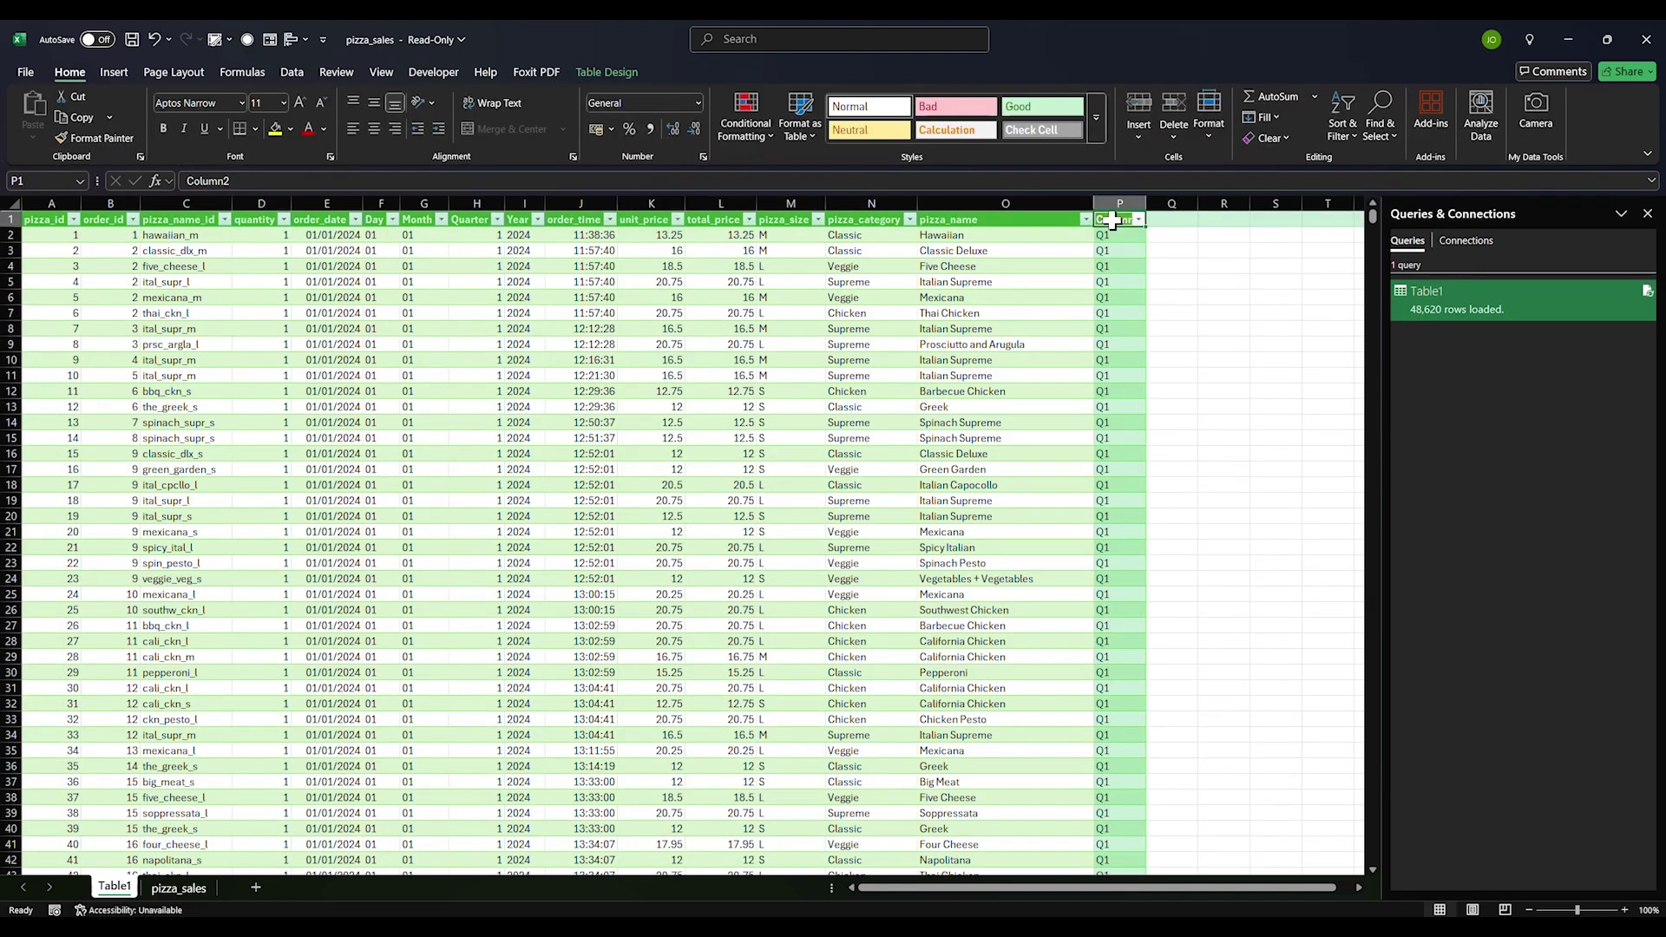
Rename the numeric Quarter header in cell H1 as Quarter1
click(468, 222)
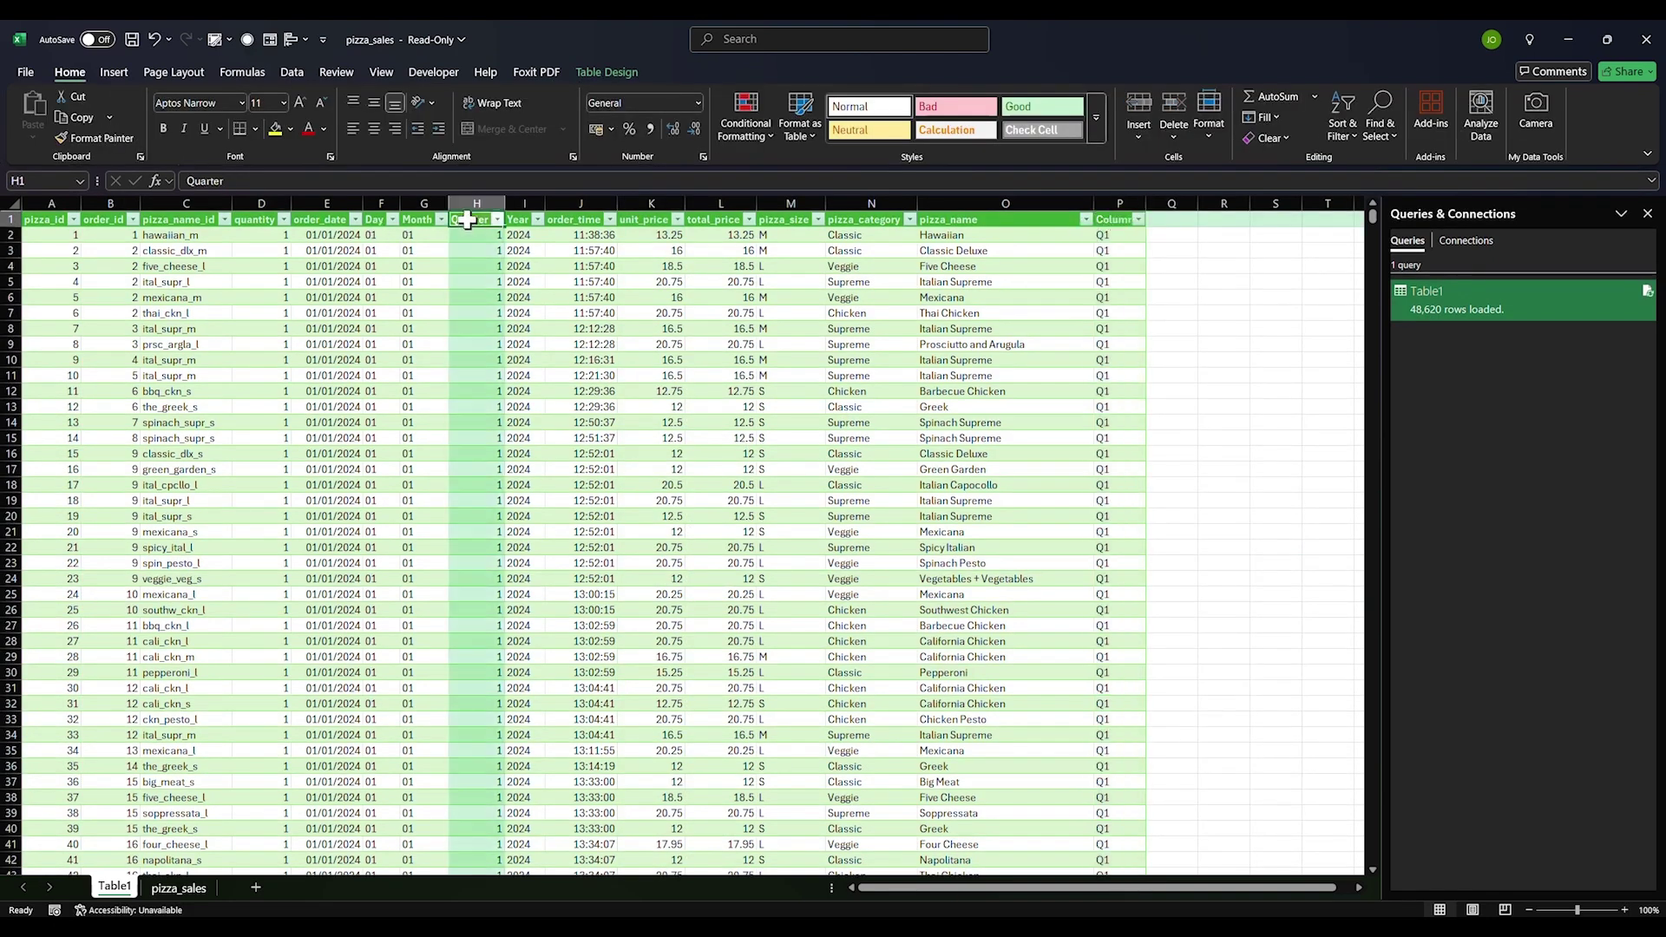
click(396, 183)
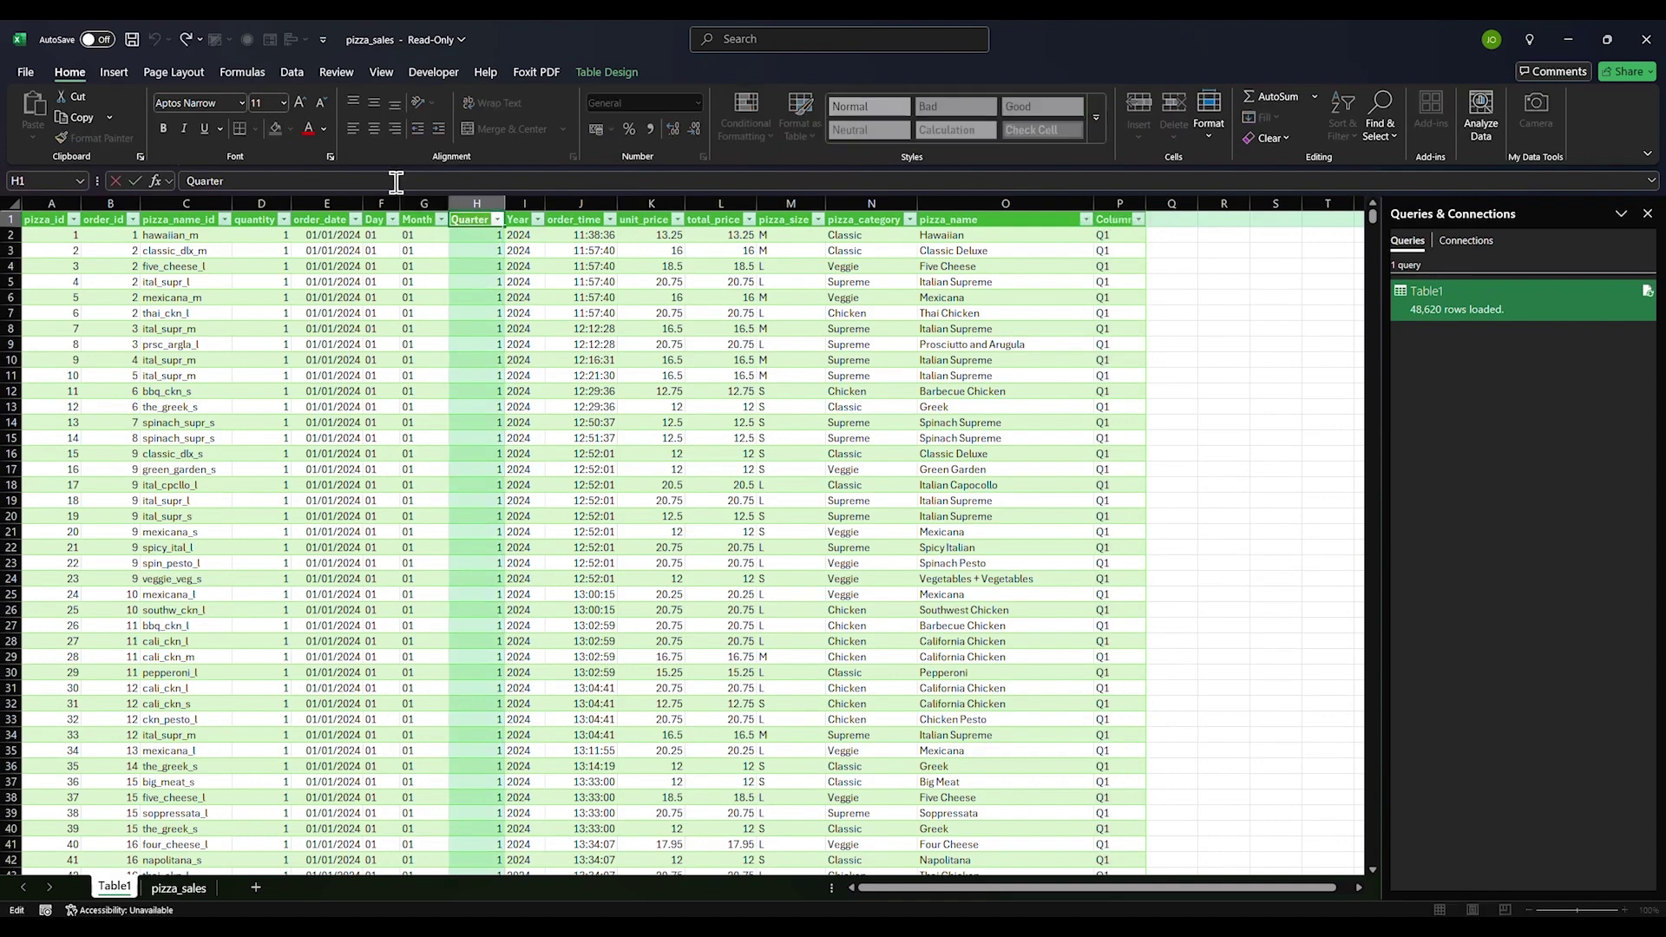
key(Return)
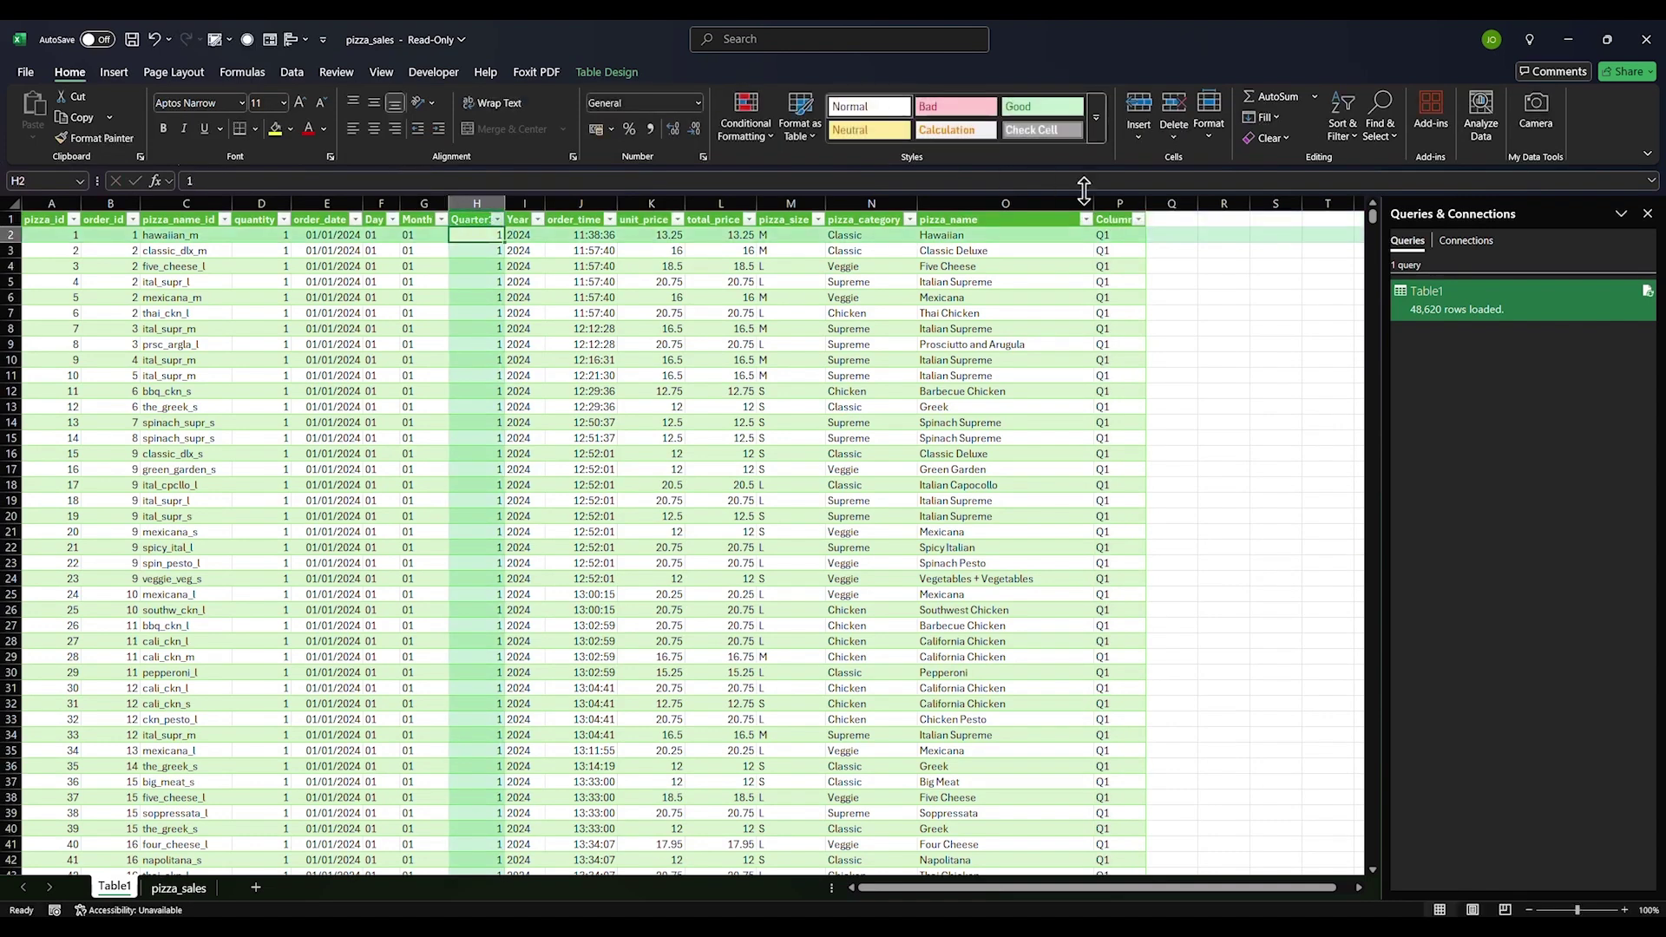
Rename the Column2 header in cell P1 as Quarter
click(1111, 218)
drag(238, 180, 57, 182)
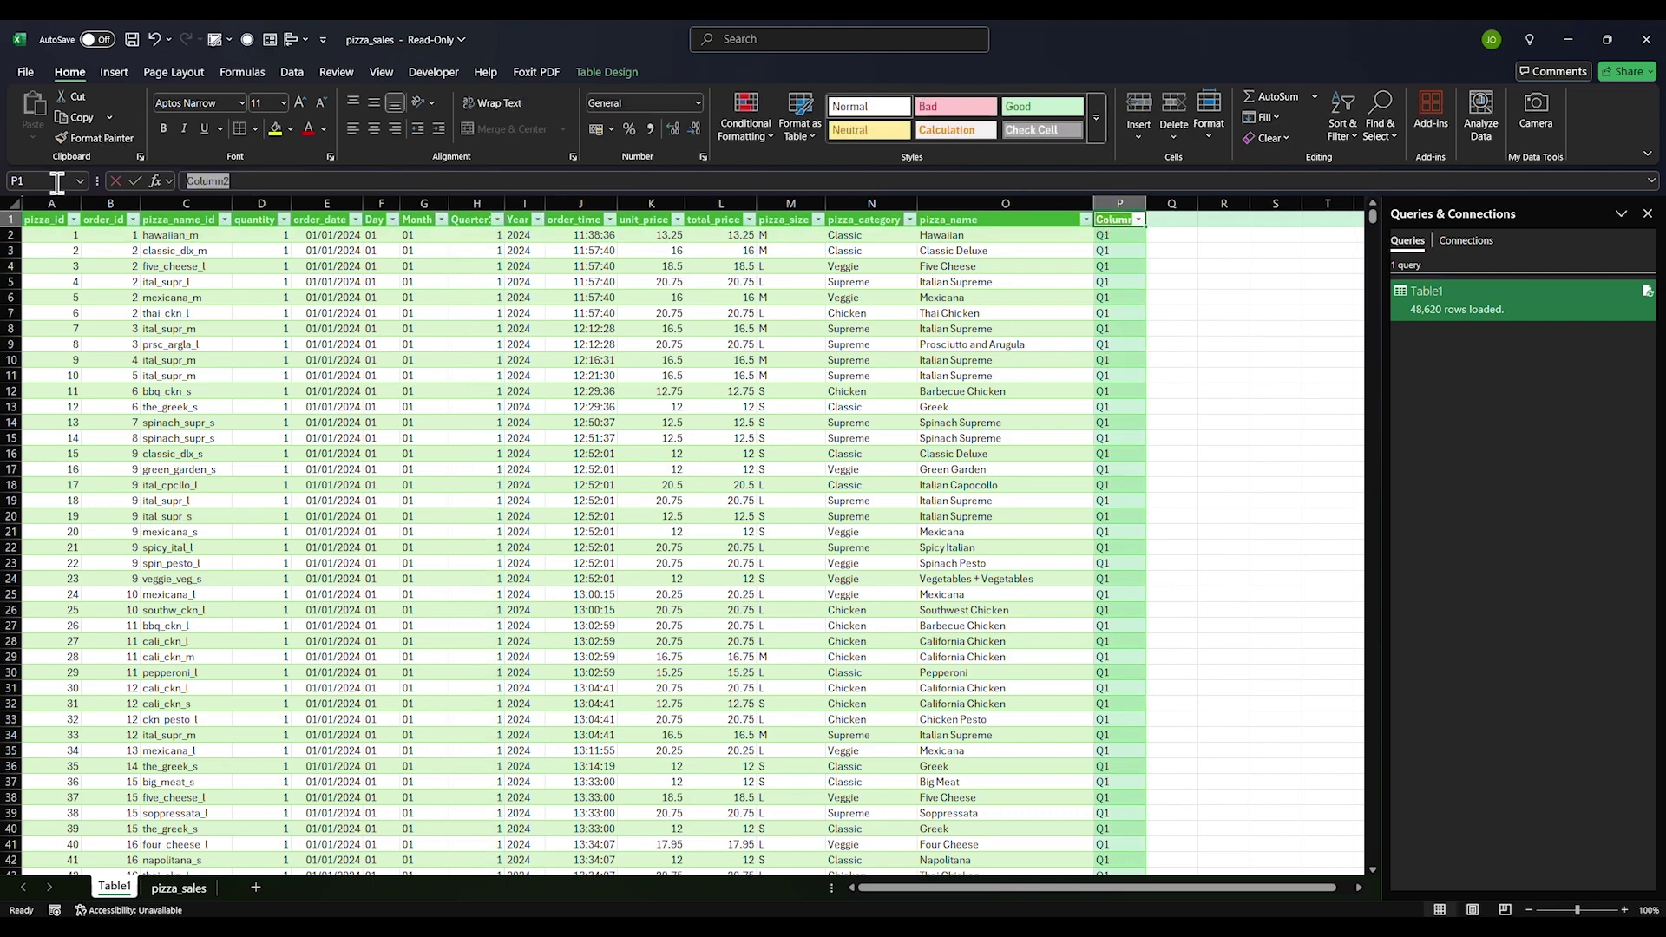
text(Quart)
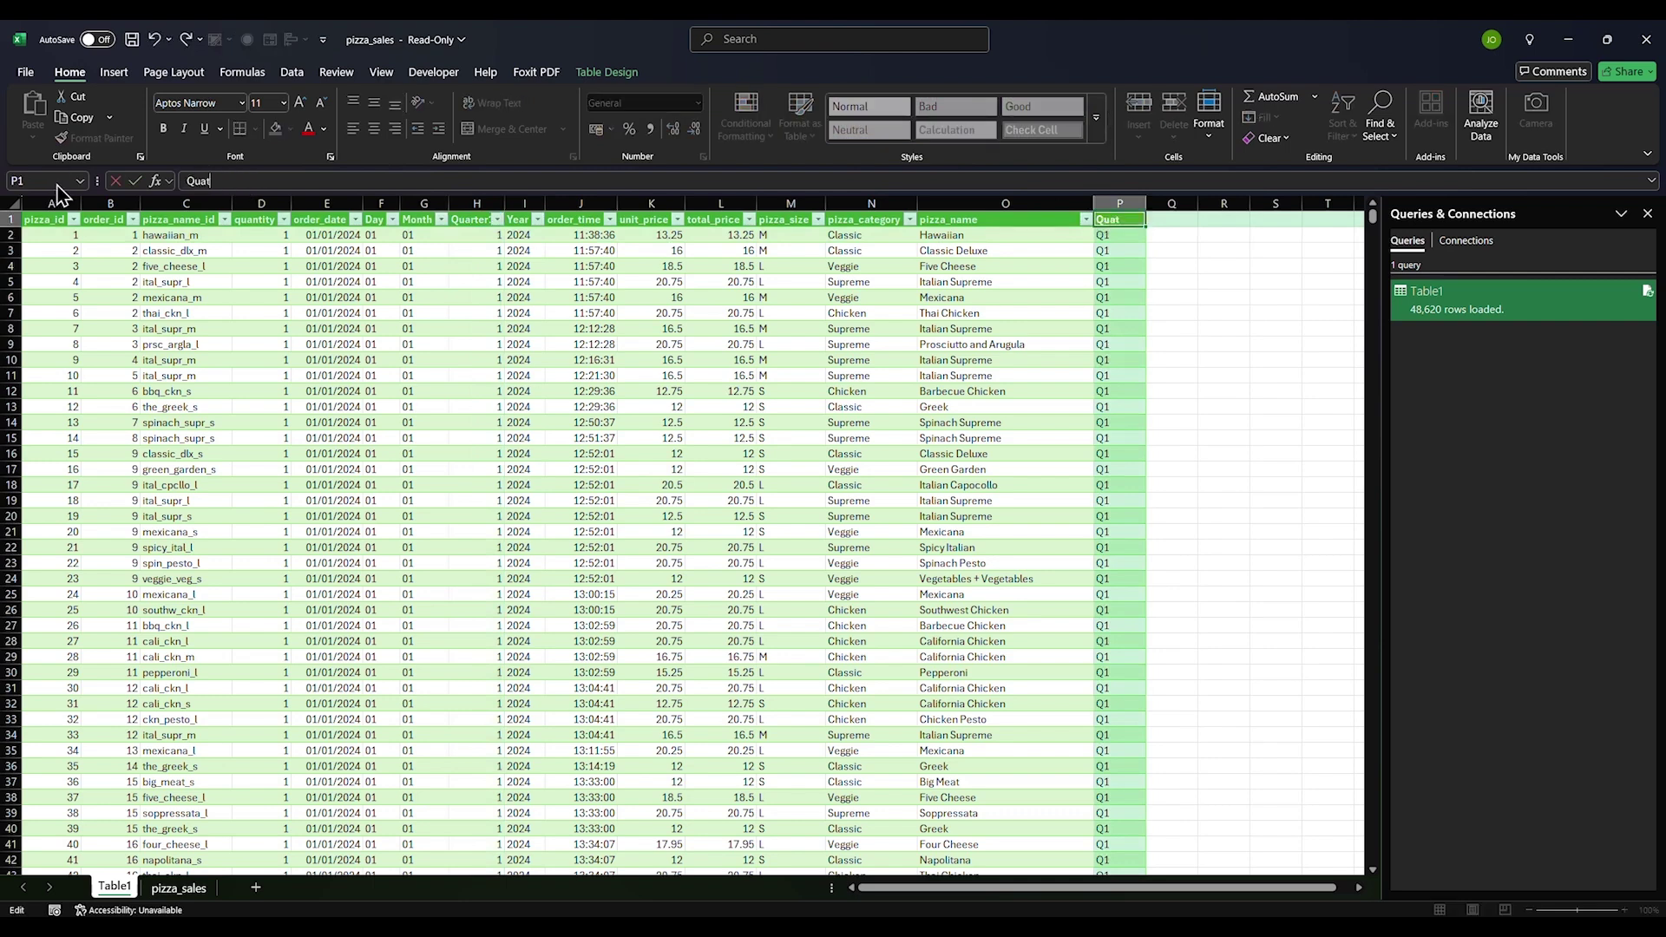
text(er)
key(Return)
Try deleting the Quarter1 column from the worksheet, and undo the deletion
click(478, 202)
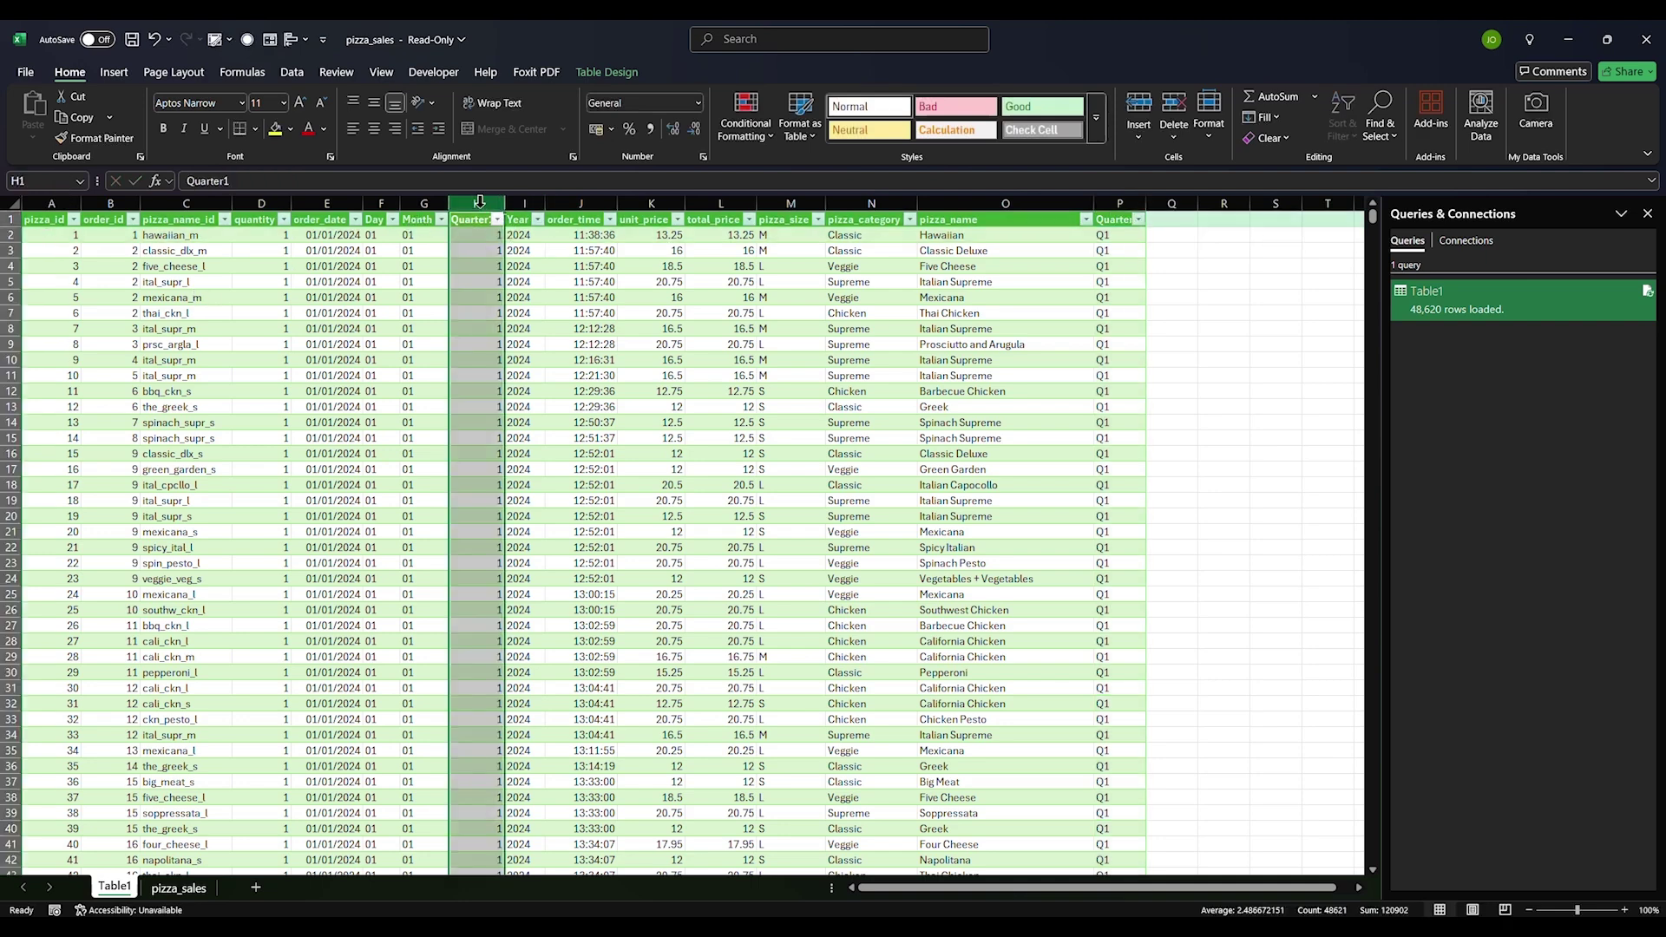
key(ctrl+minus)
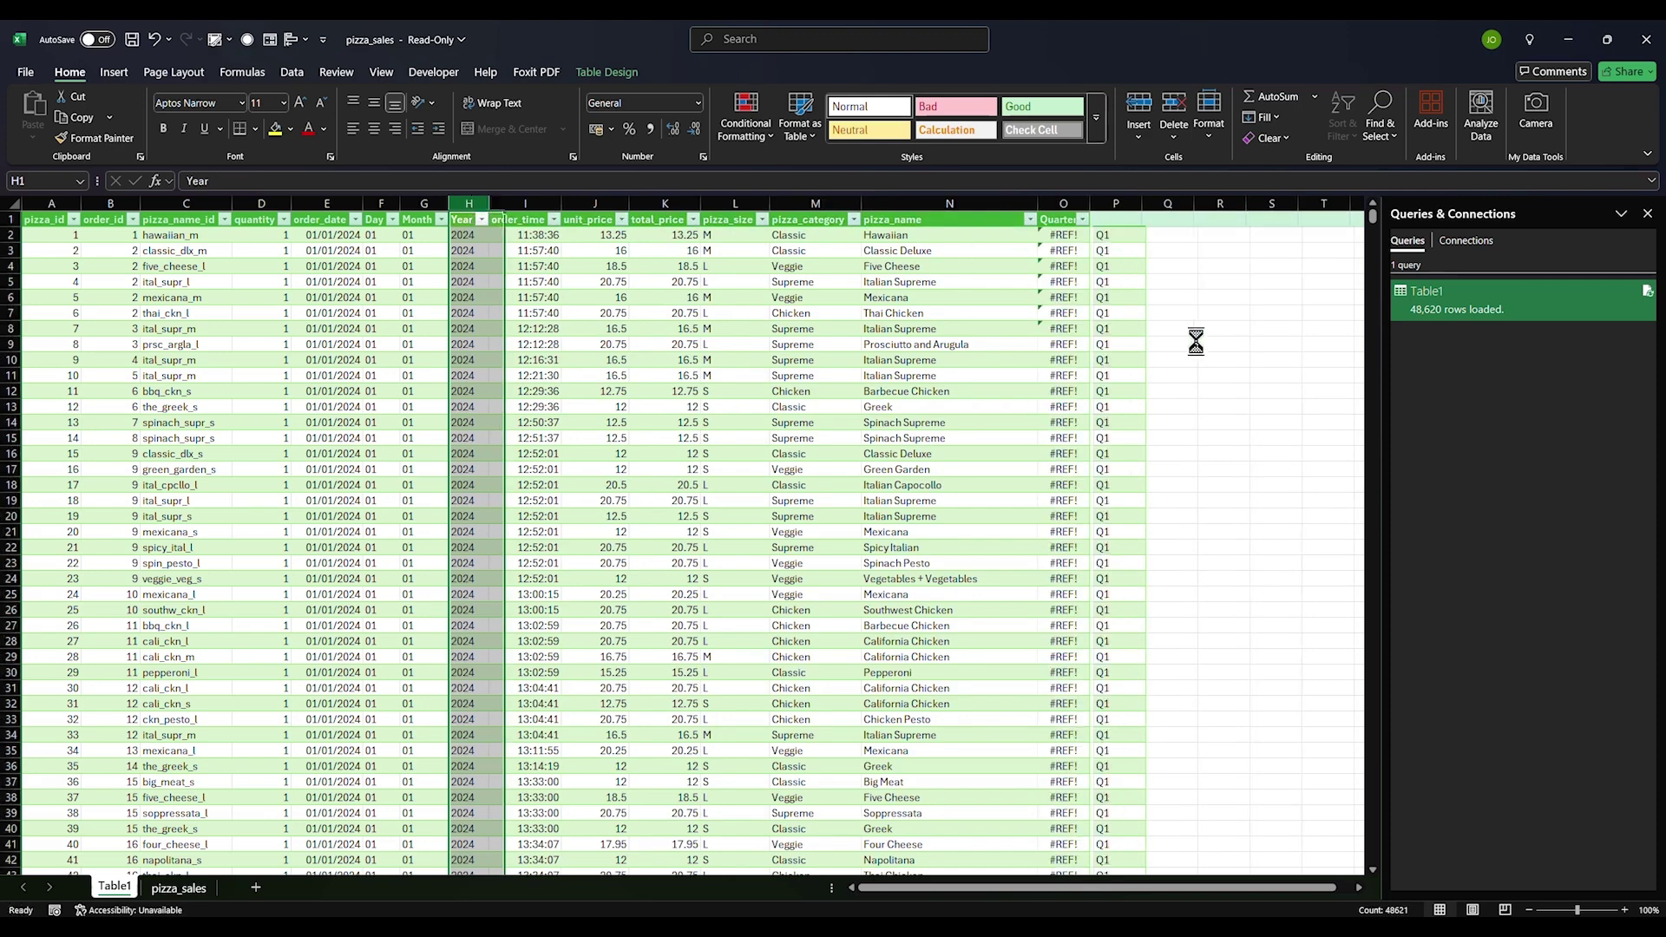
key(ctrl+z)
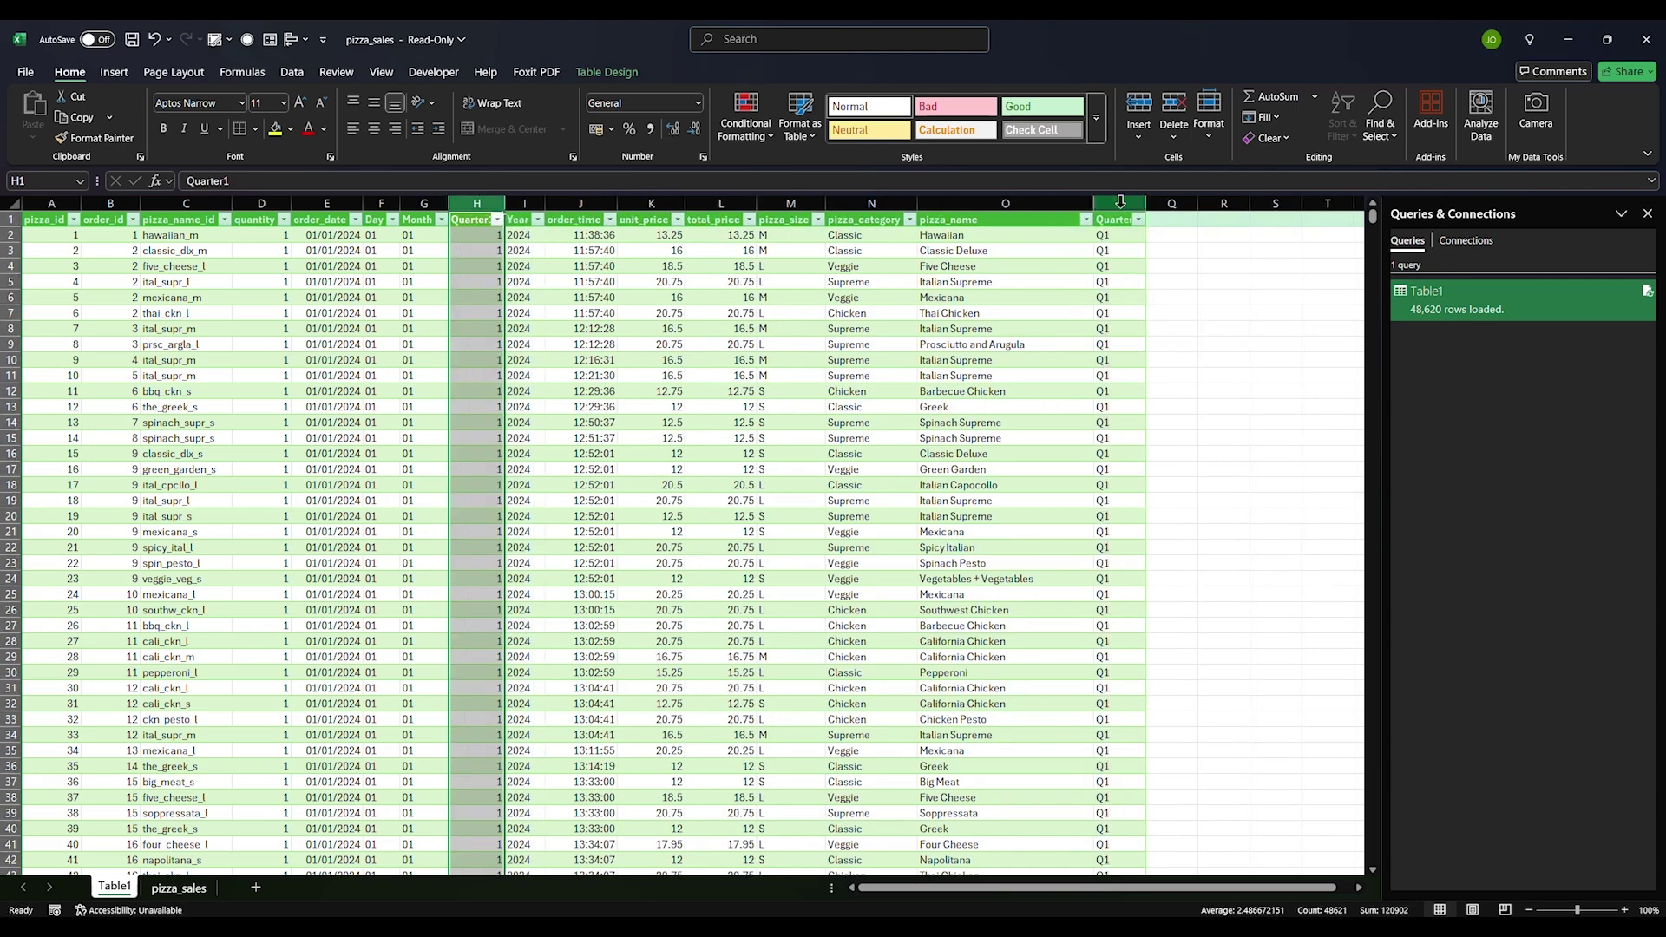
Try to paste a copy of the whole Quarter column over the Quarter1 column
click(1120, 202)
key(ctrl+c)
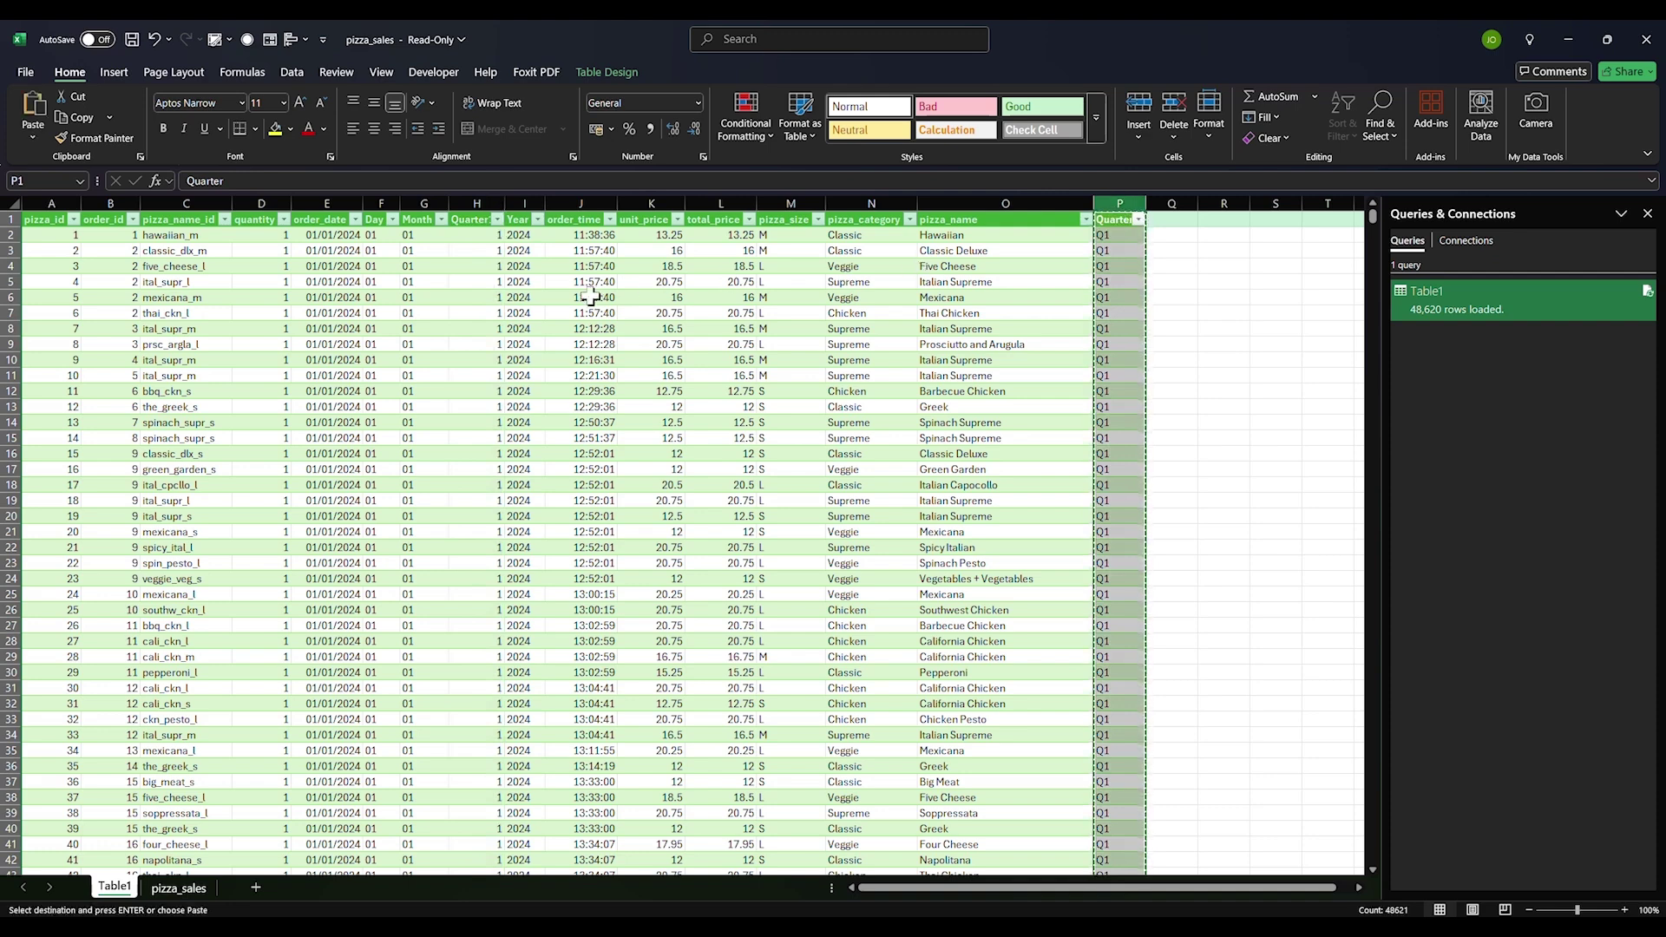
right_click(479, 202)
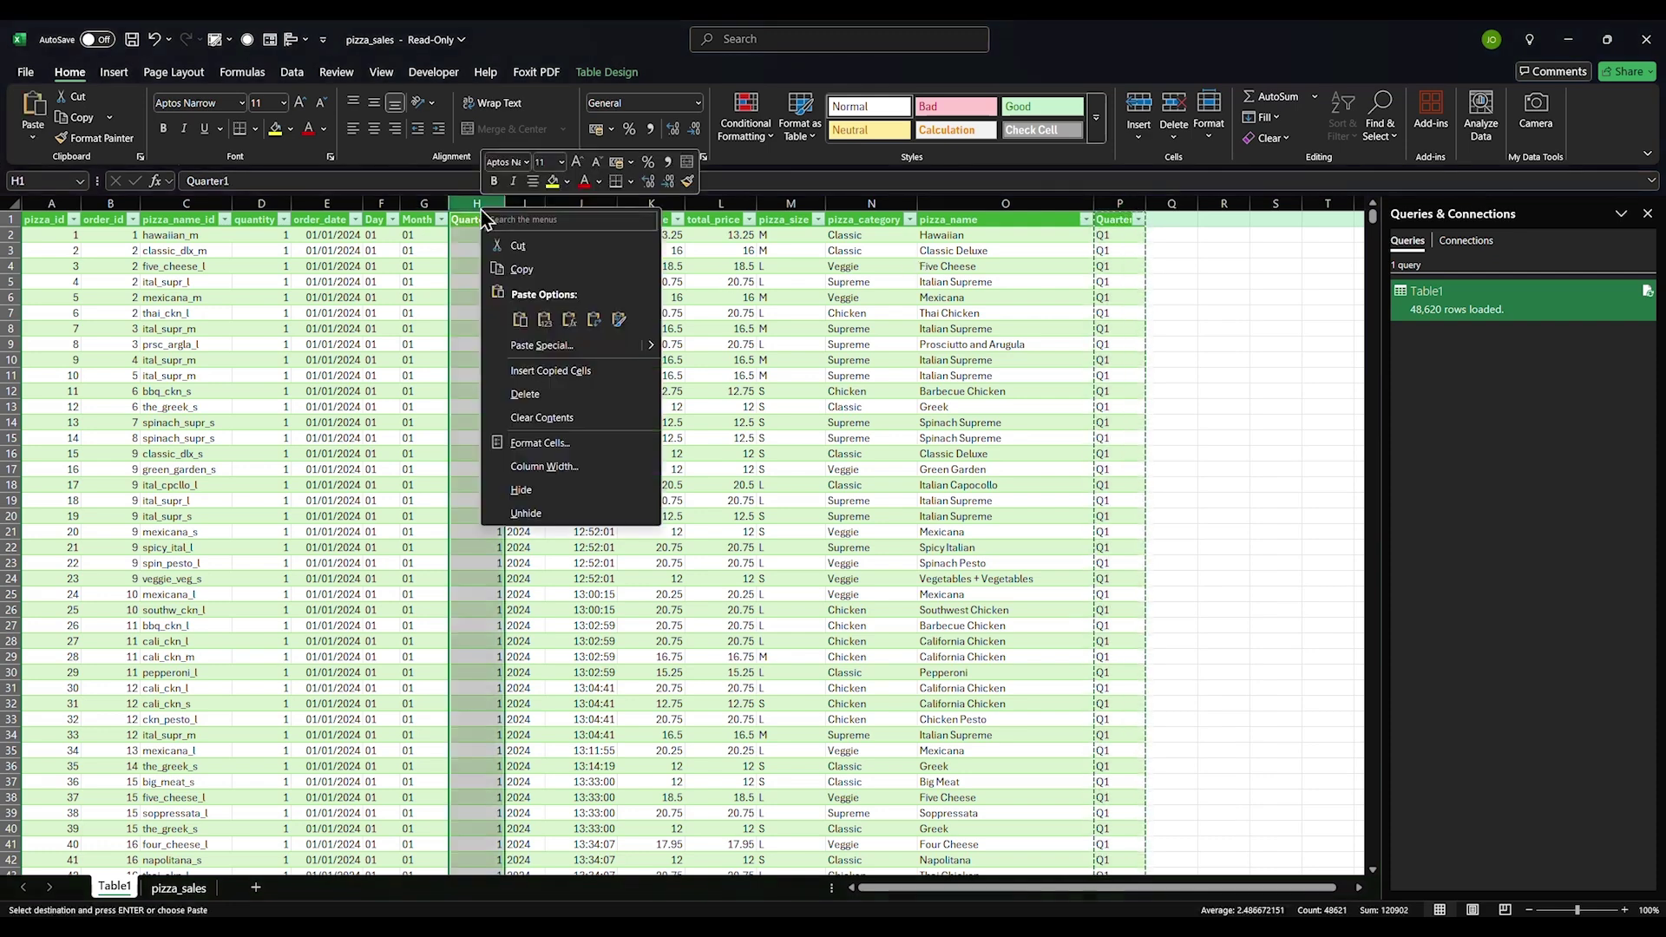
click(519, 320)
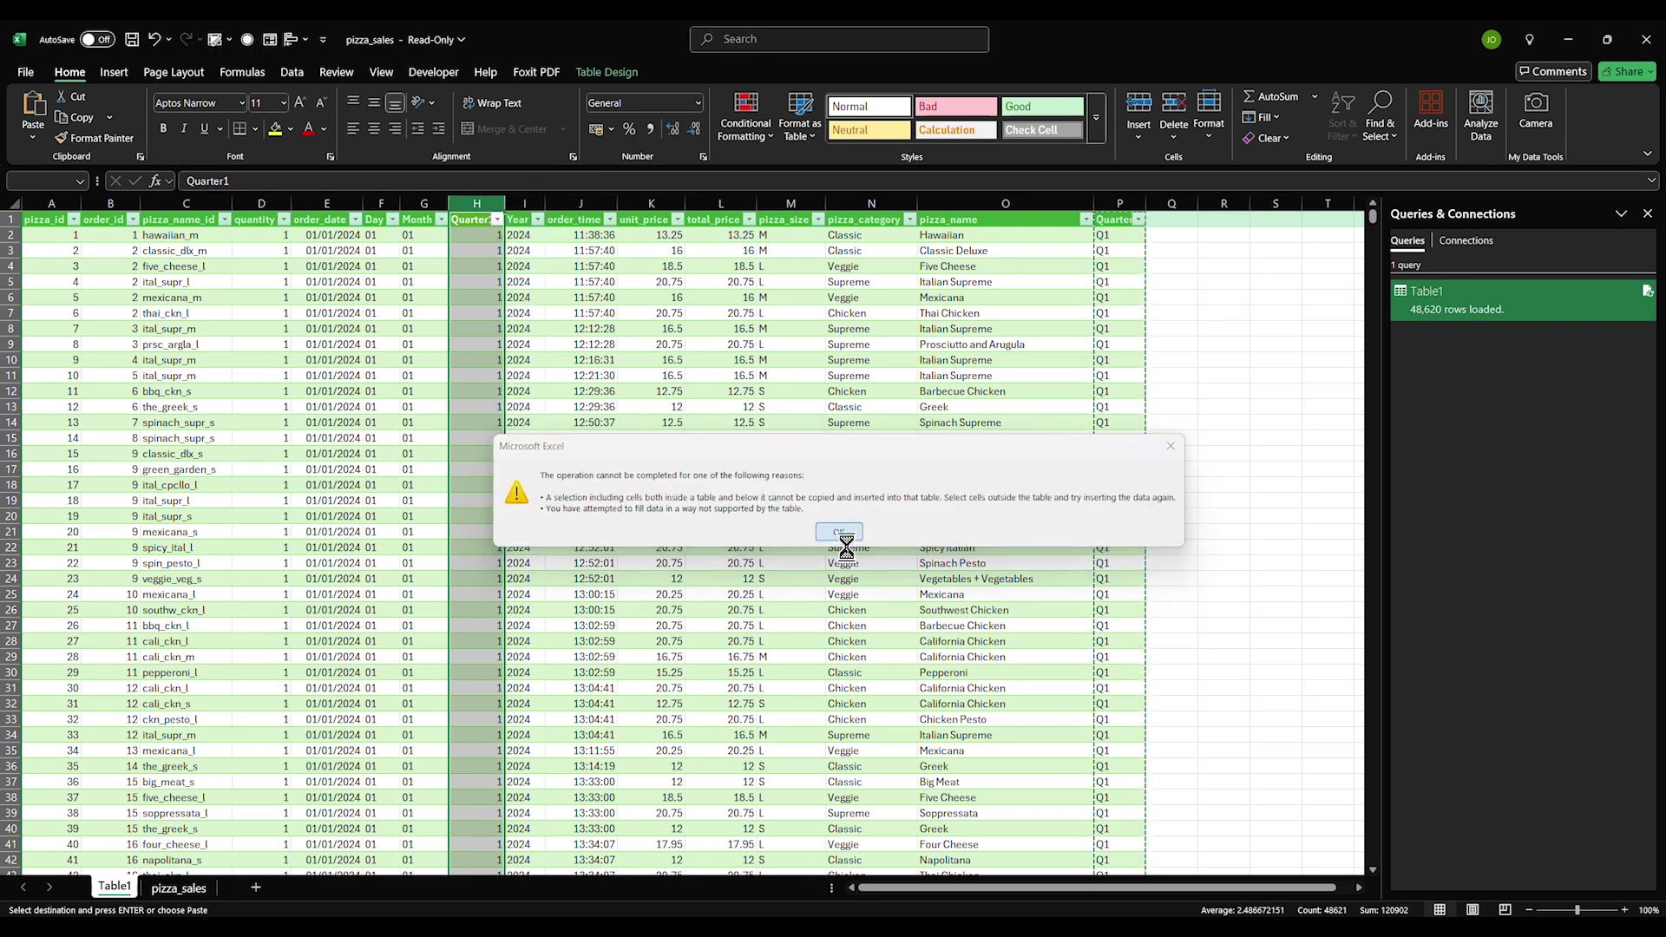
click(835, 531)
Replace the formulas in the Quarter column's data cells from P2 down with their values only
click(1109, 235)
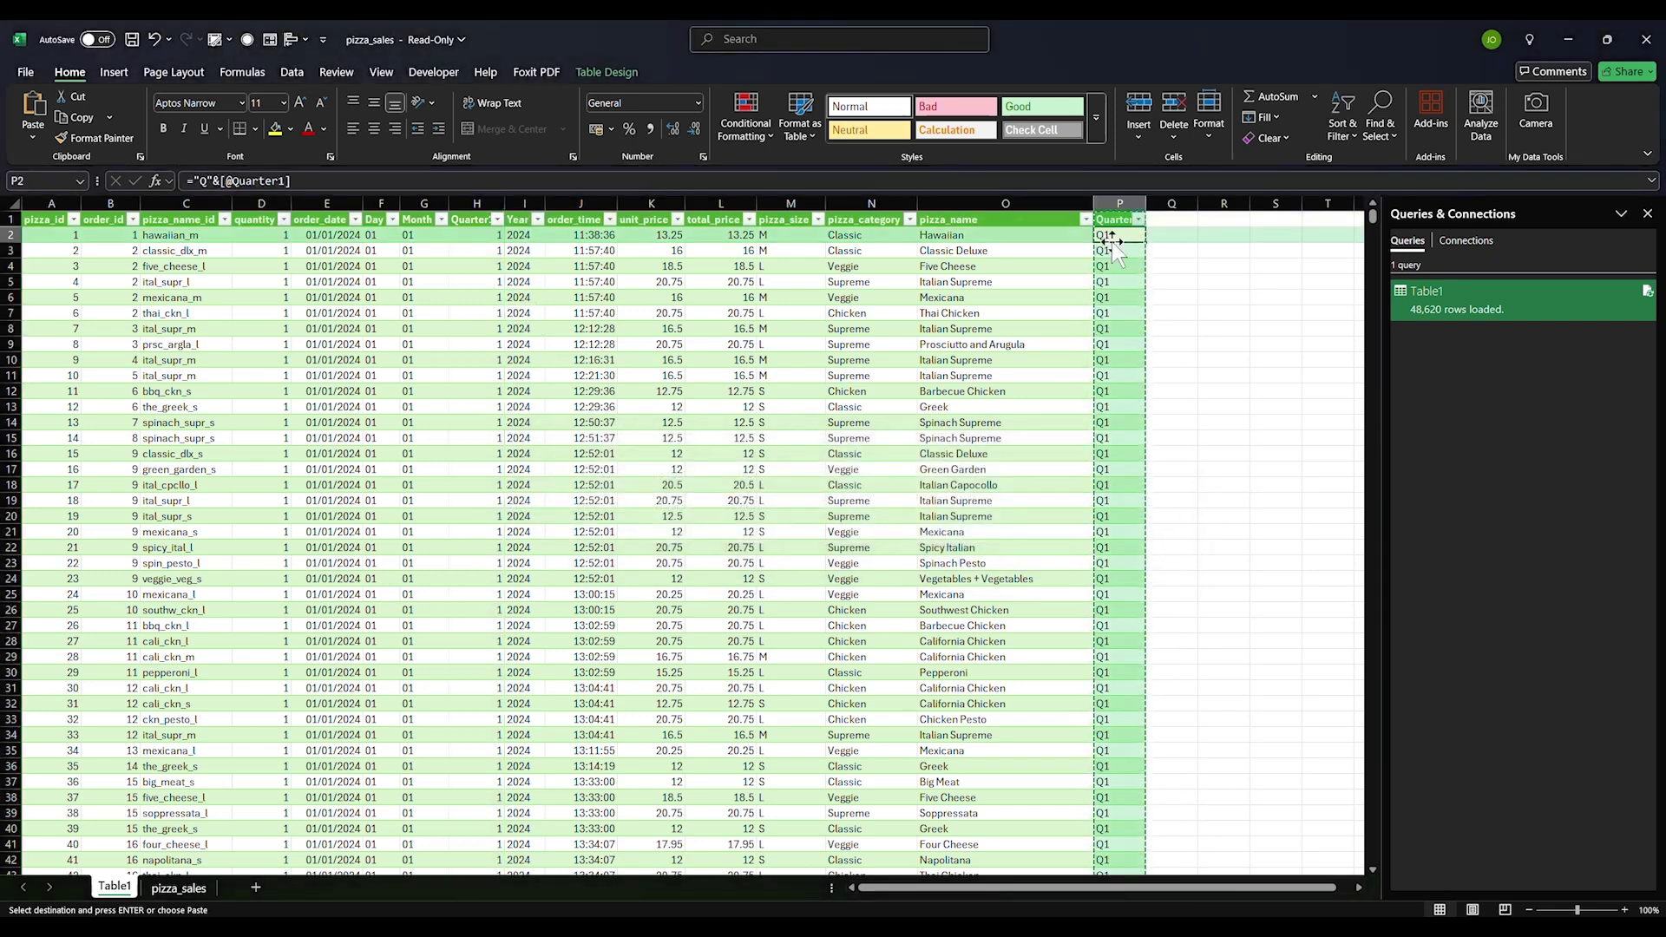
key(ctrl+shift+Down)
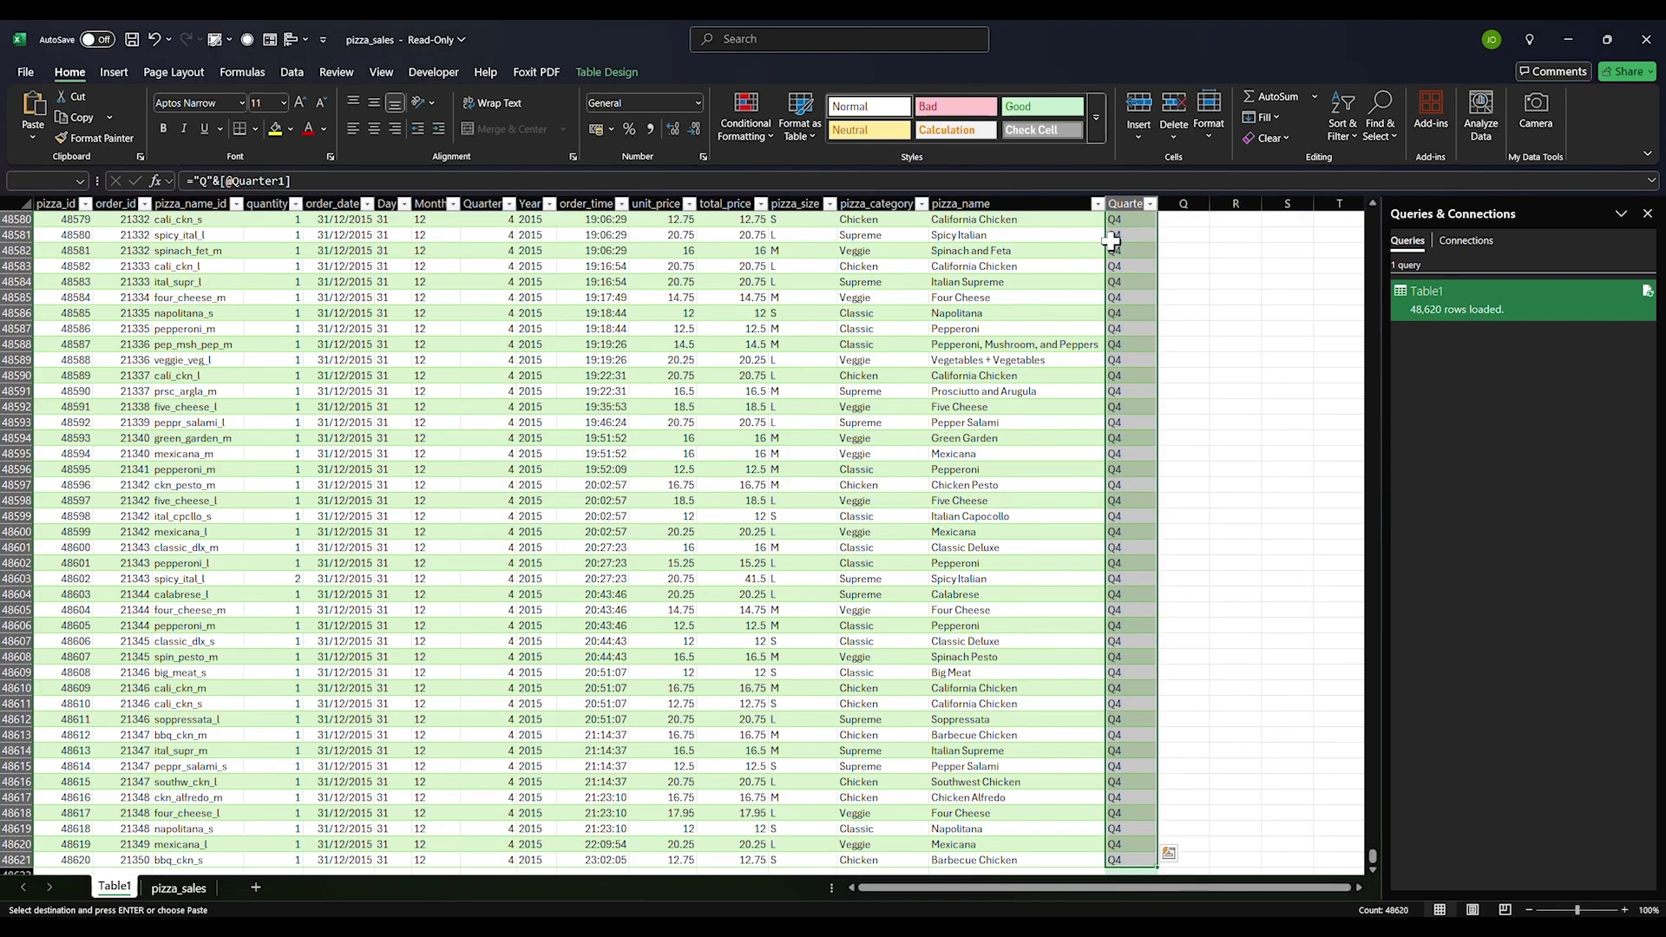
key(ctrl+c)
key(ctrl+Up)
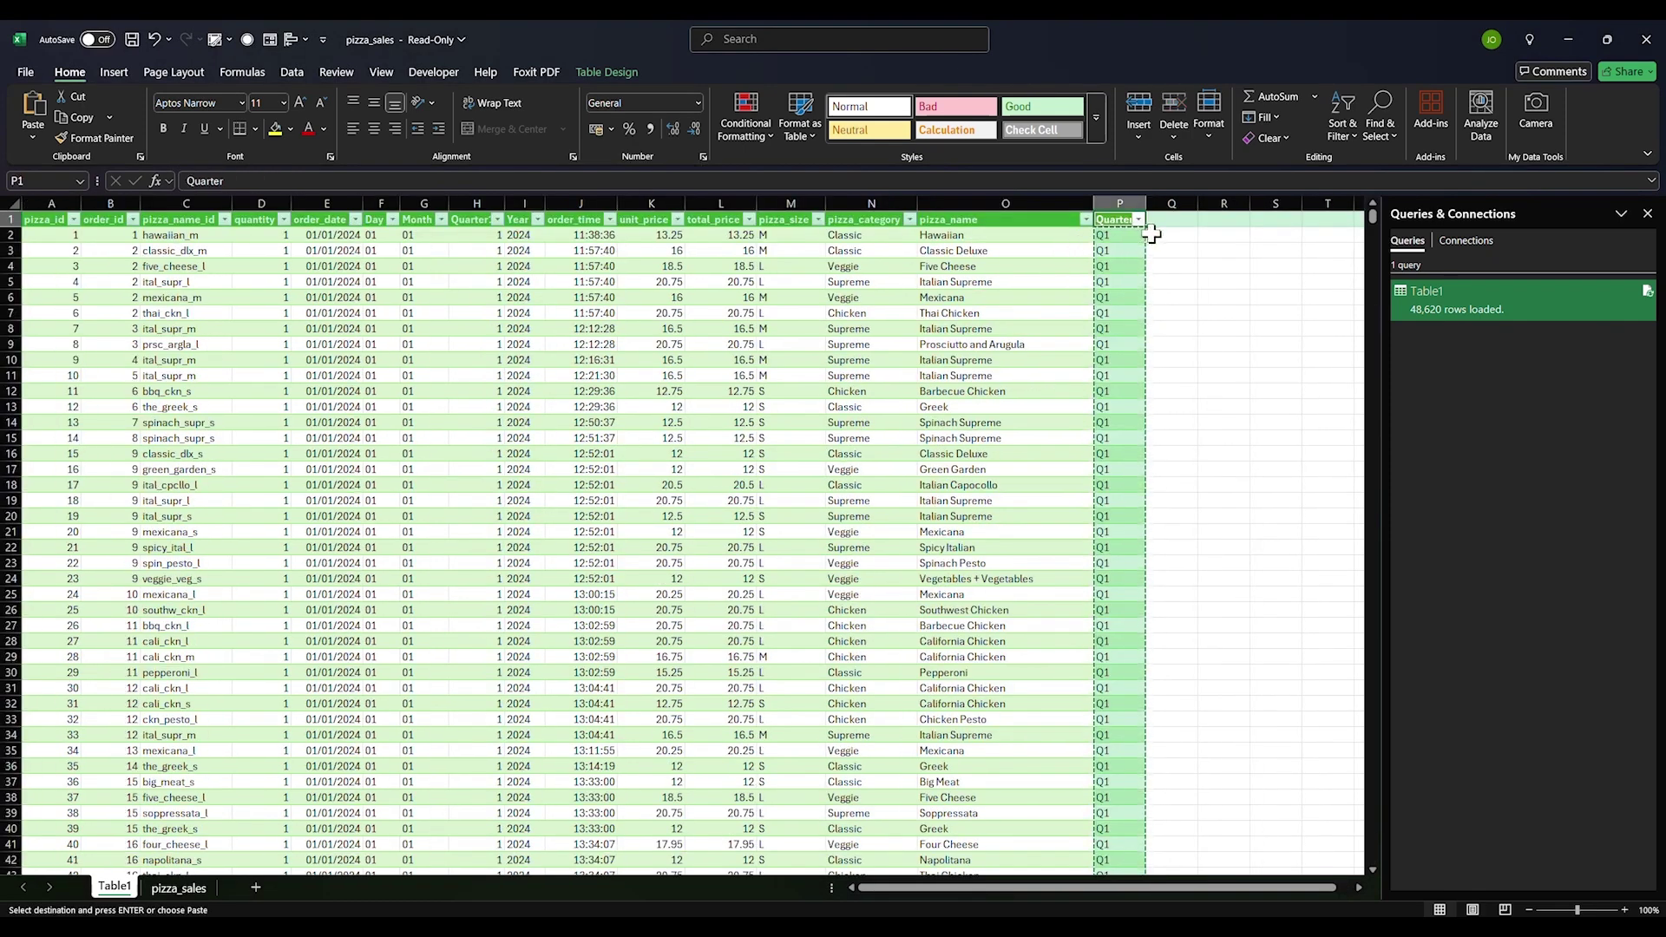
right_click(1144, 244)
click(1205, 346)
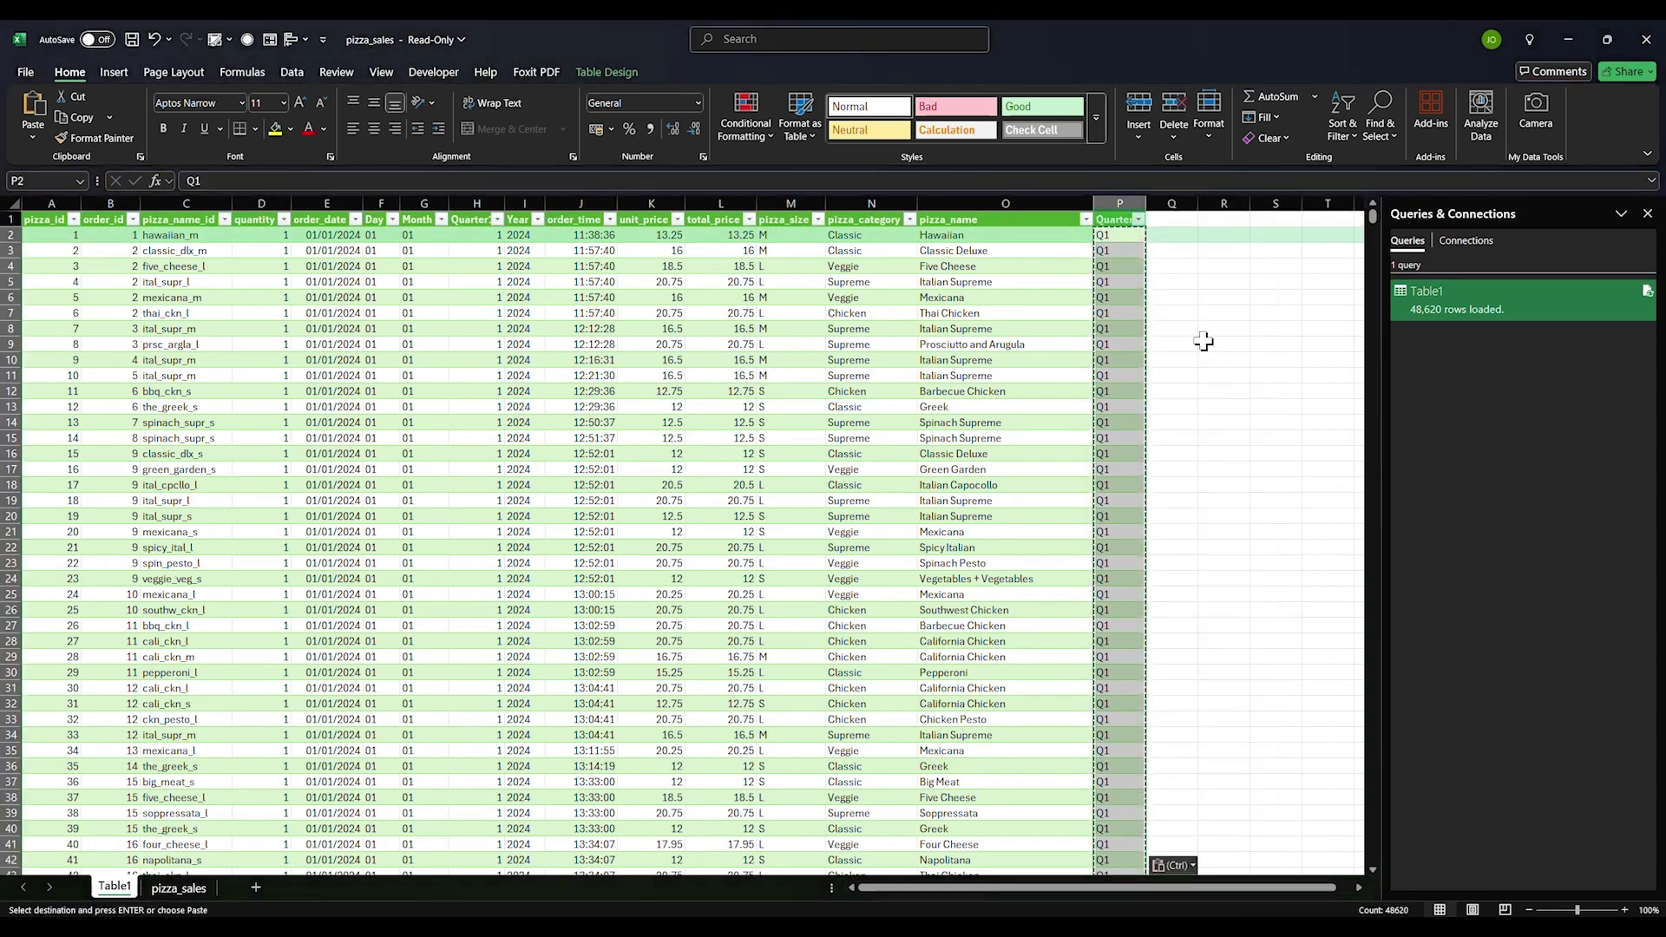
key(ctrl)
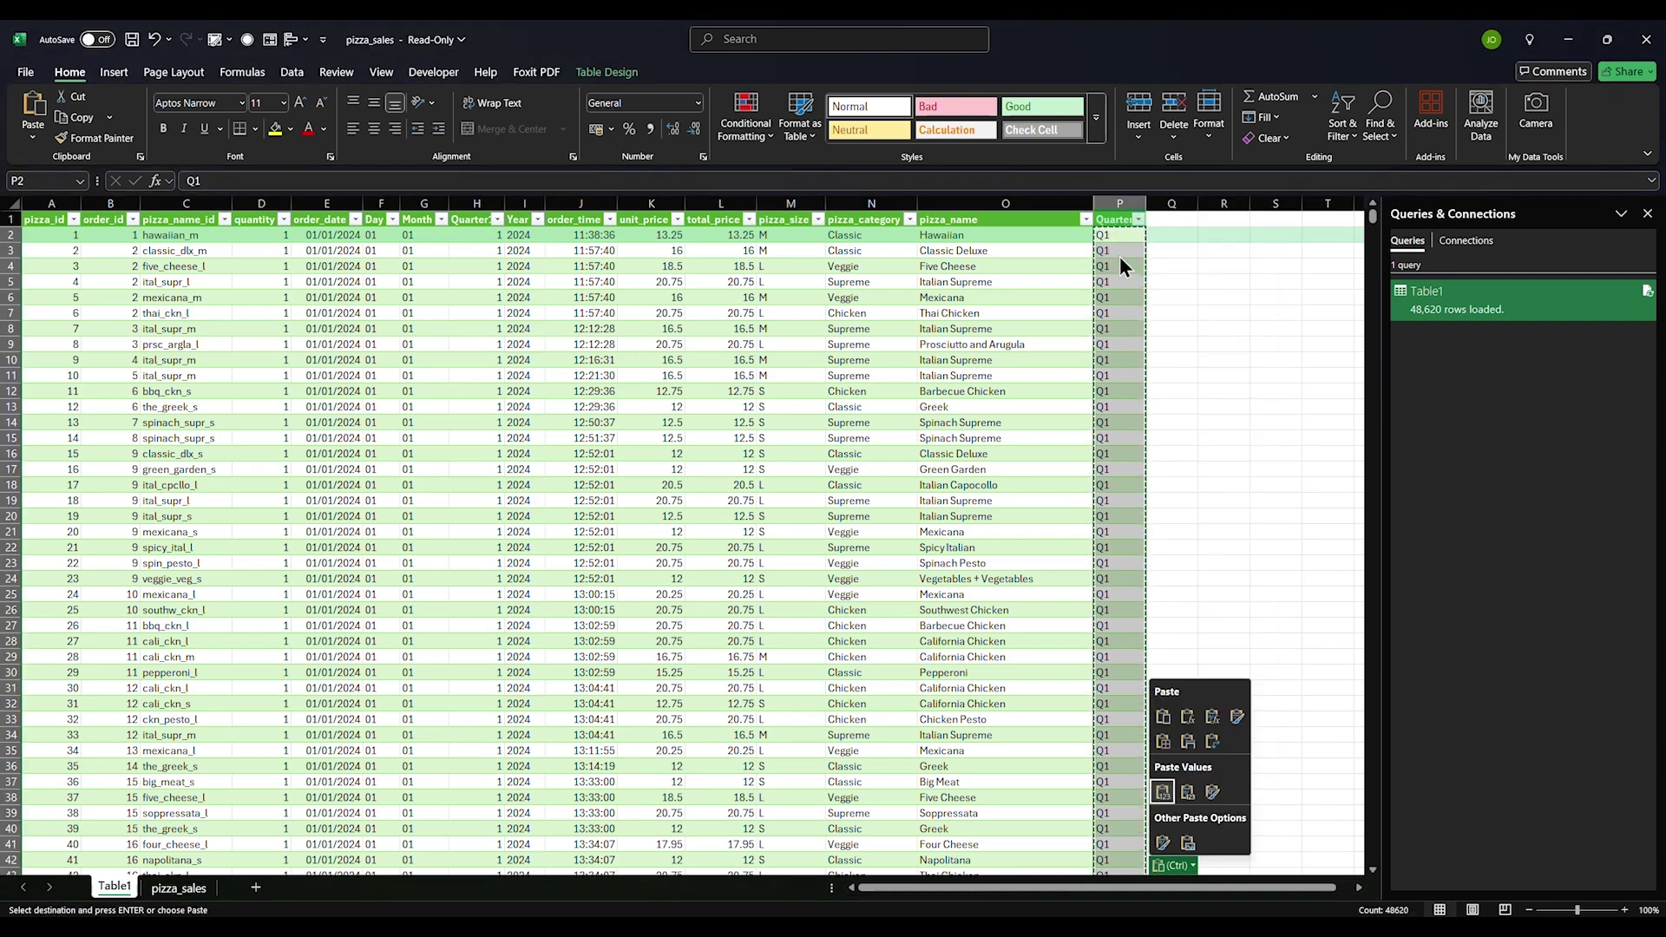
key(Escape)
Move the Quarter column from column P to between the Quarter1 and Year columns
click(1115, 198)
drag(1095, 207, 1095, 206)
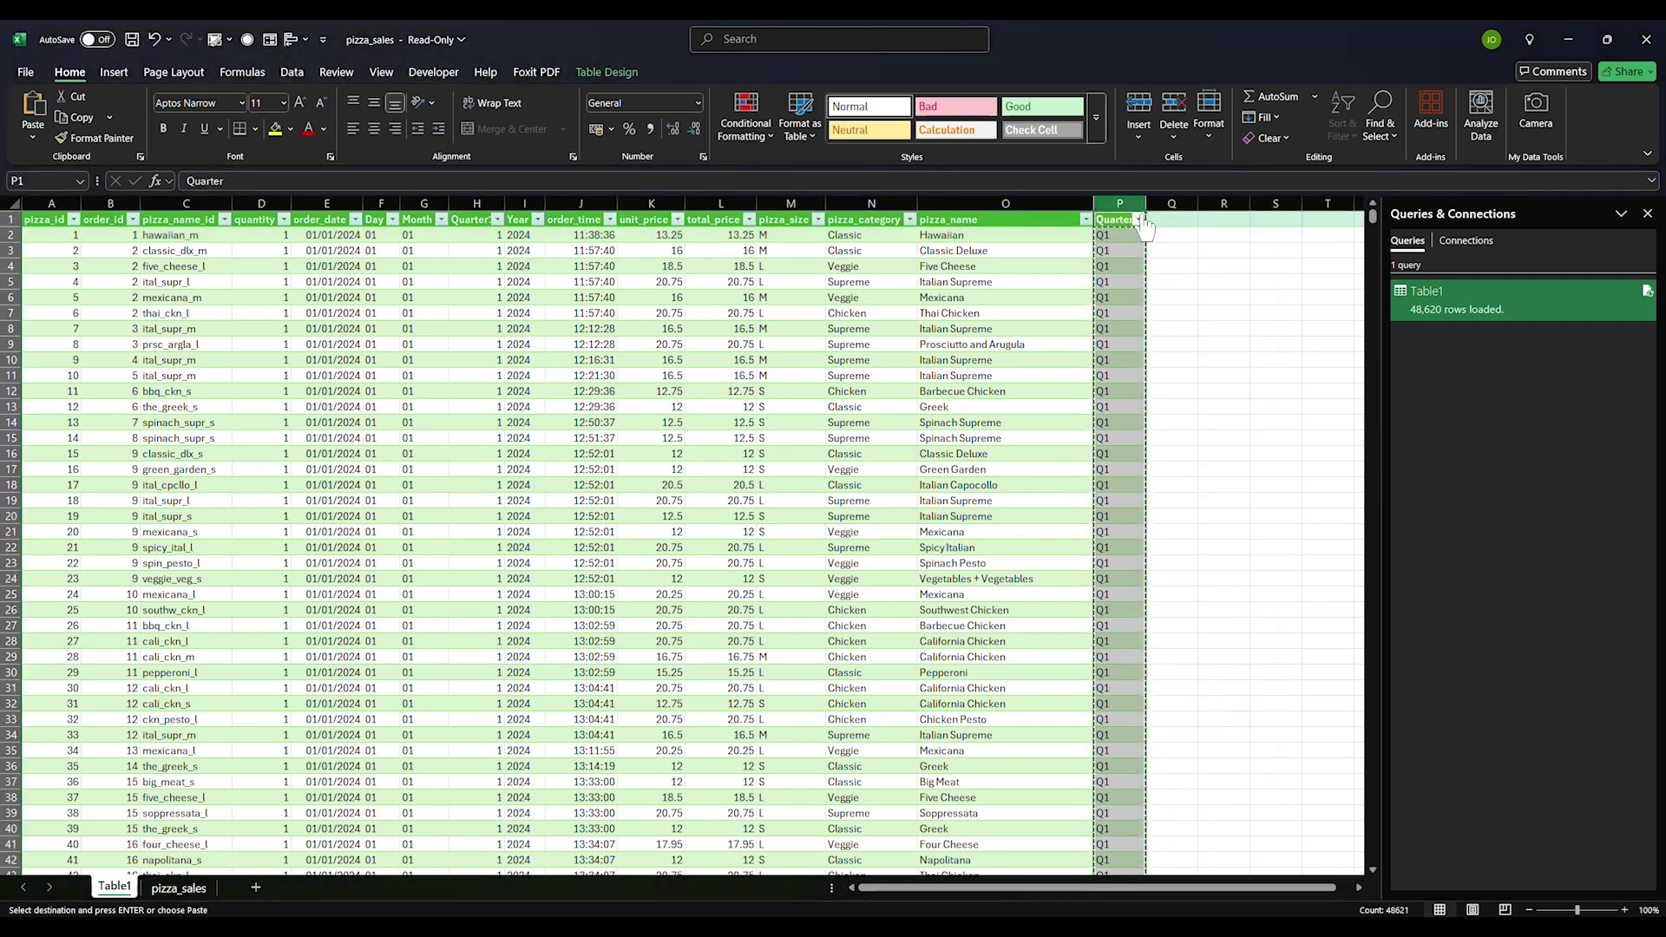
key(Escape)
click(1161, 249)
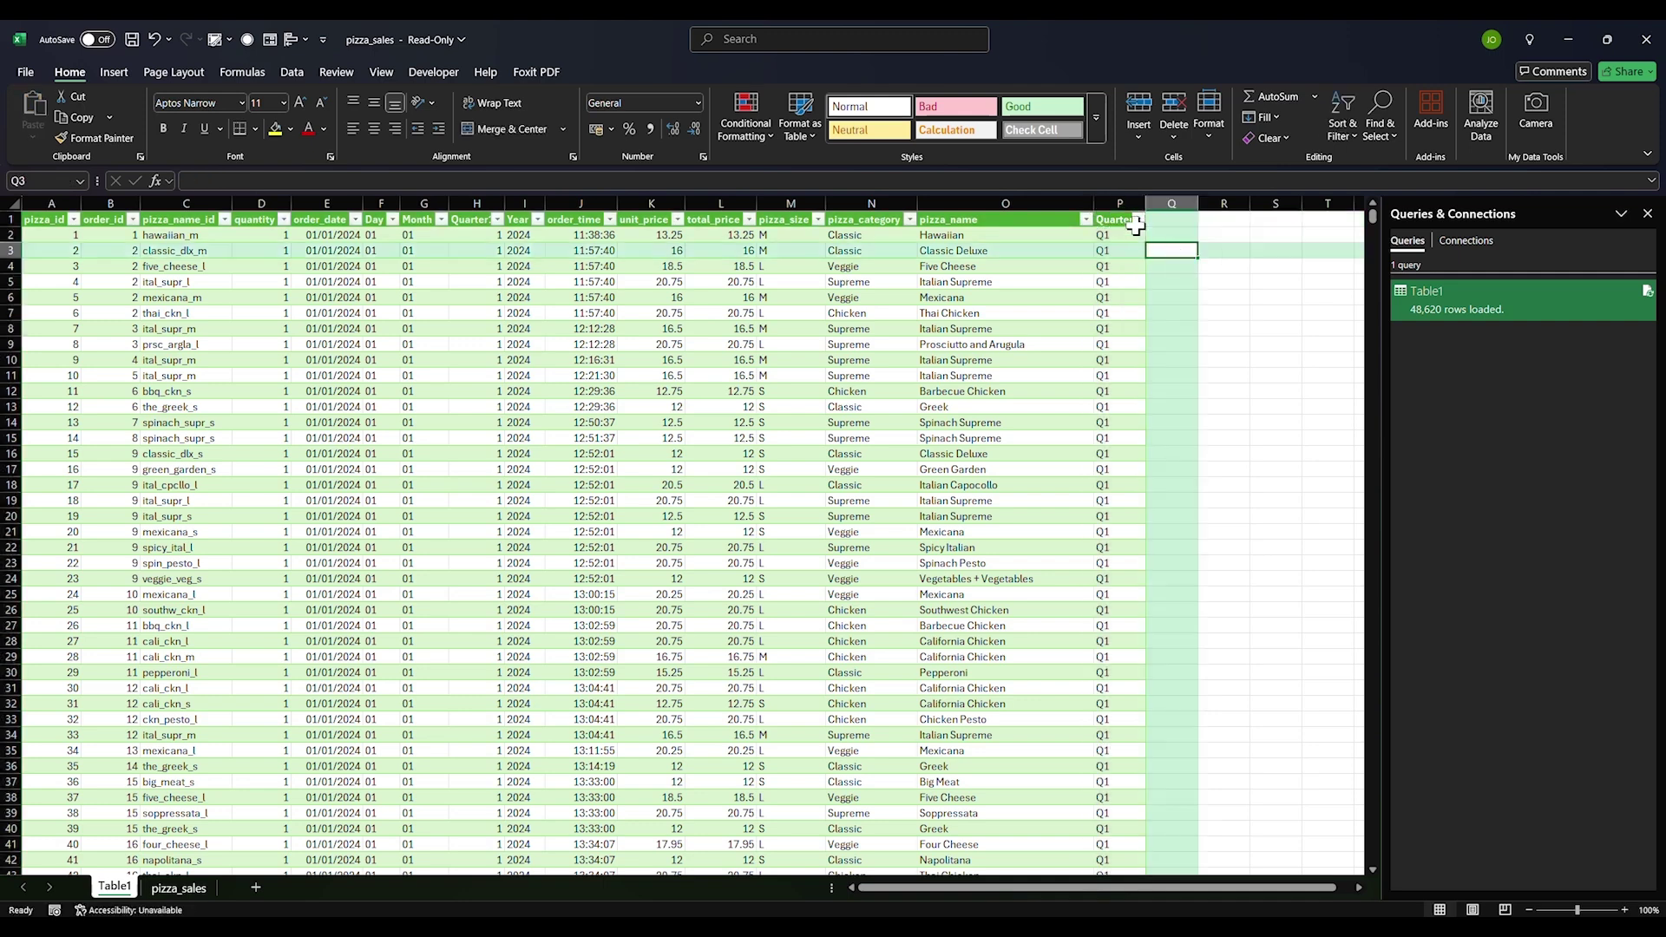
click(1120, 197)
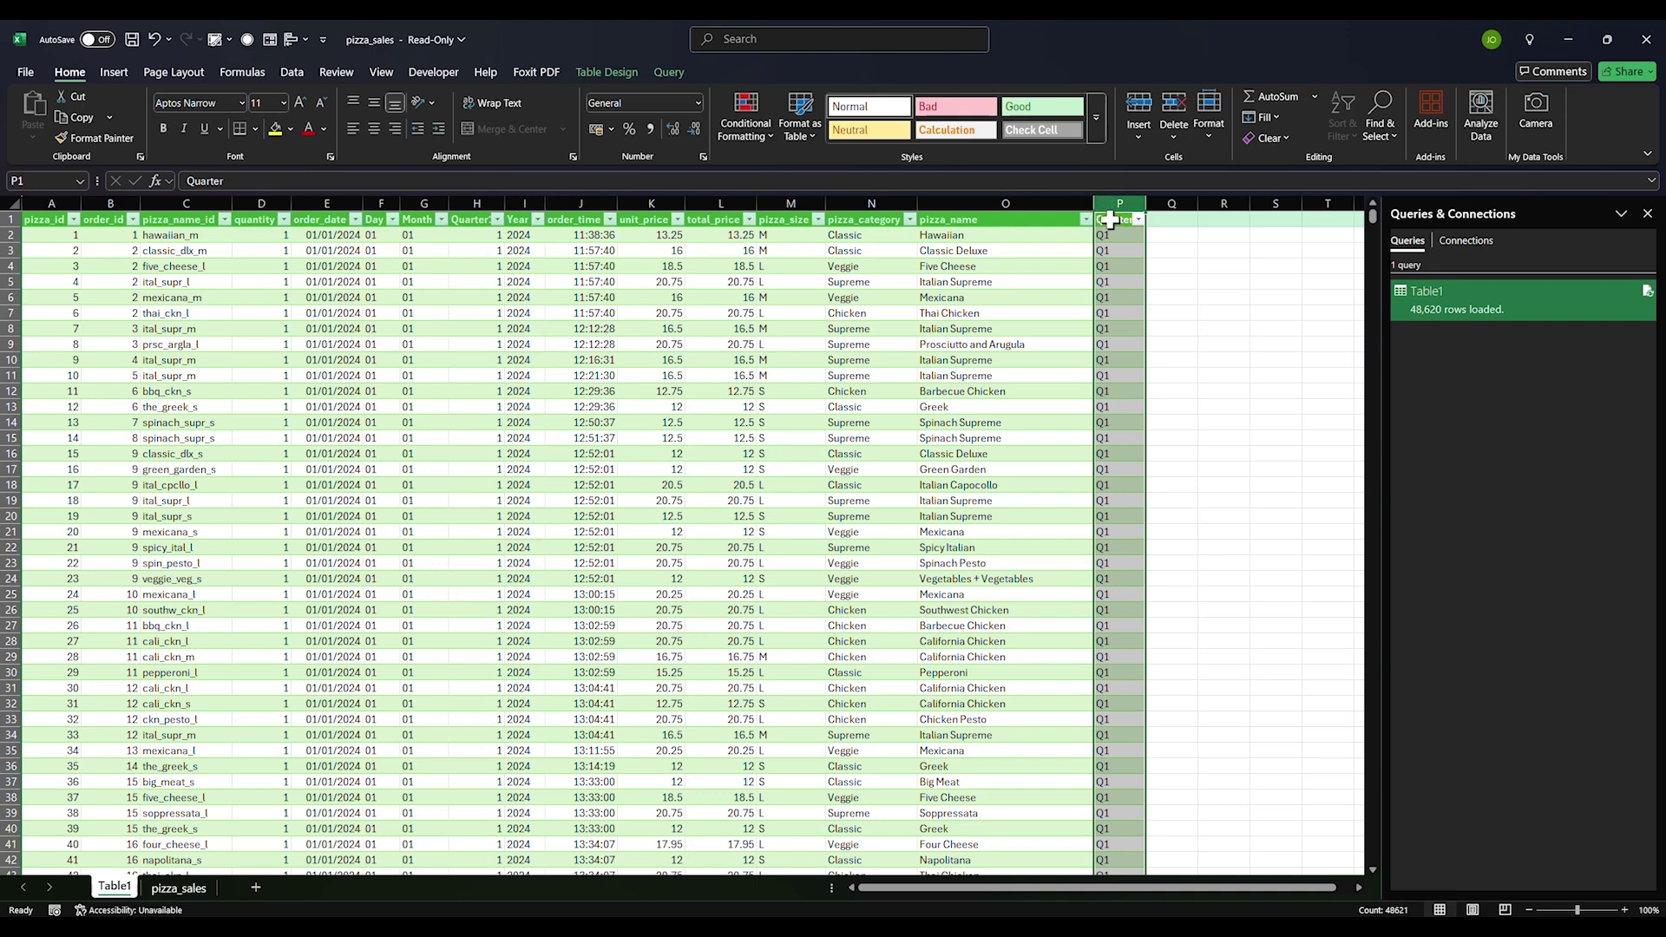
drag(1104, 212, 515, 253)
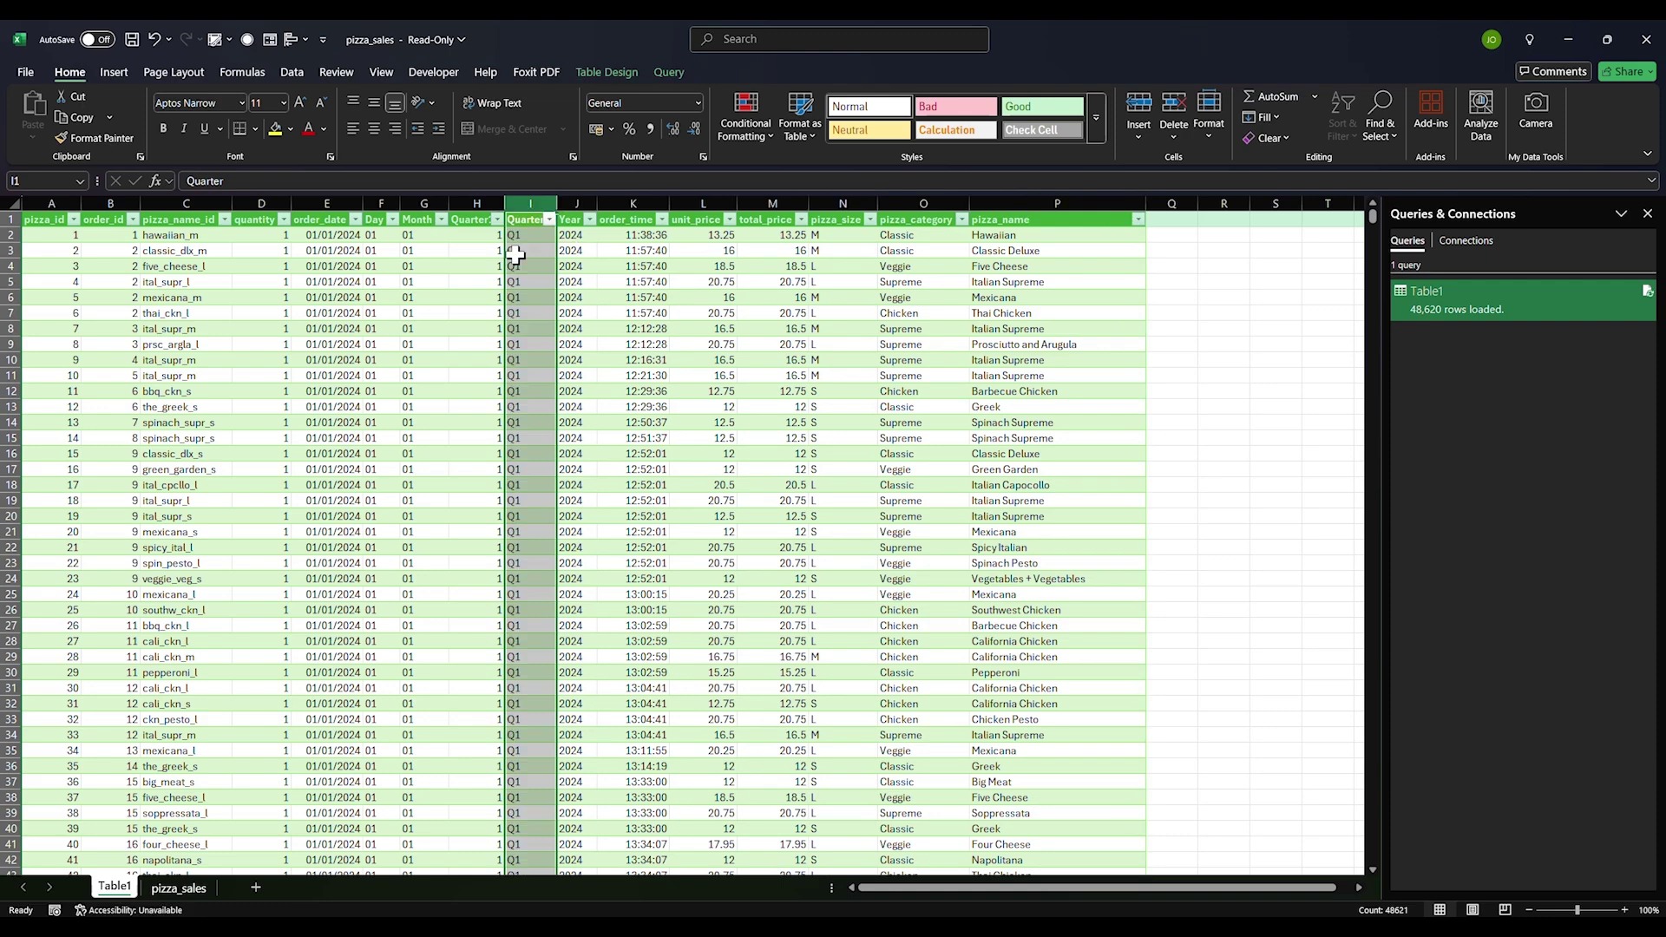
Delete the numeric Quarter1 column from the worksheet
click(479, 203)
right_click(483, 205)
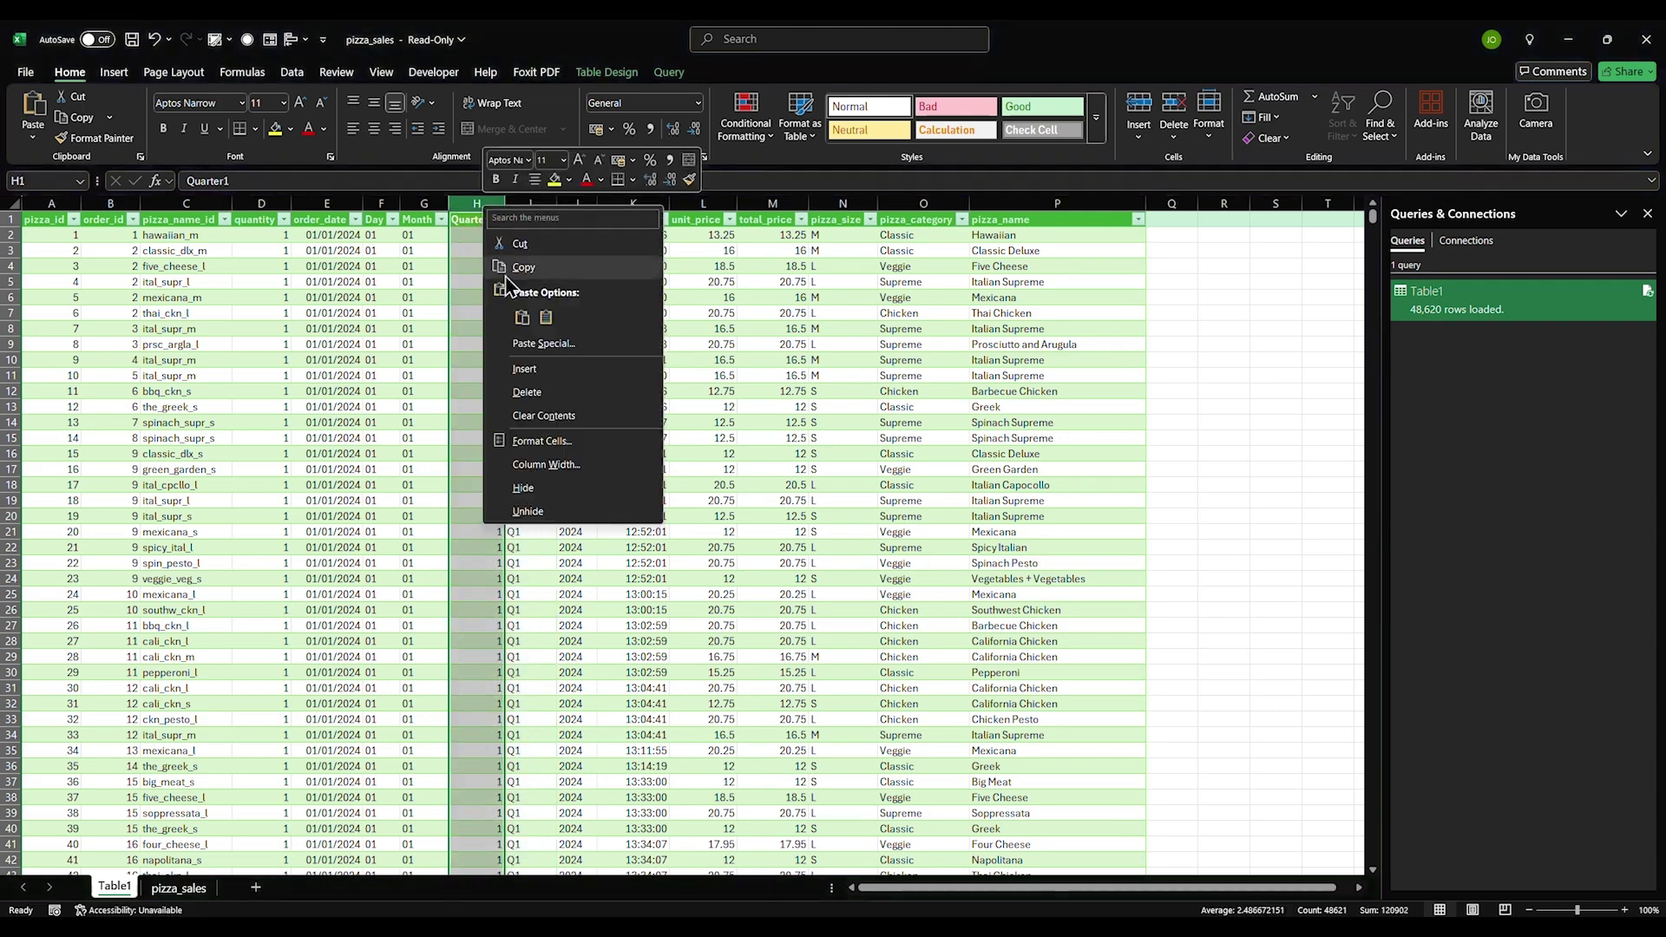
click(530, 397)
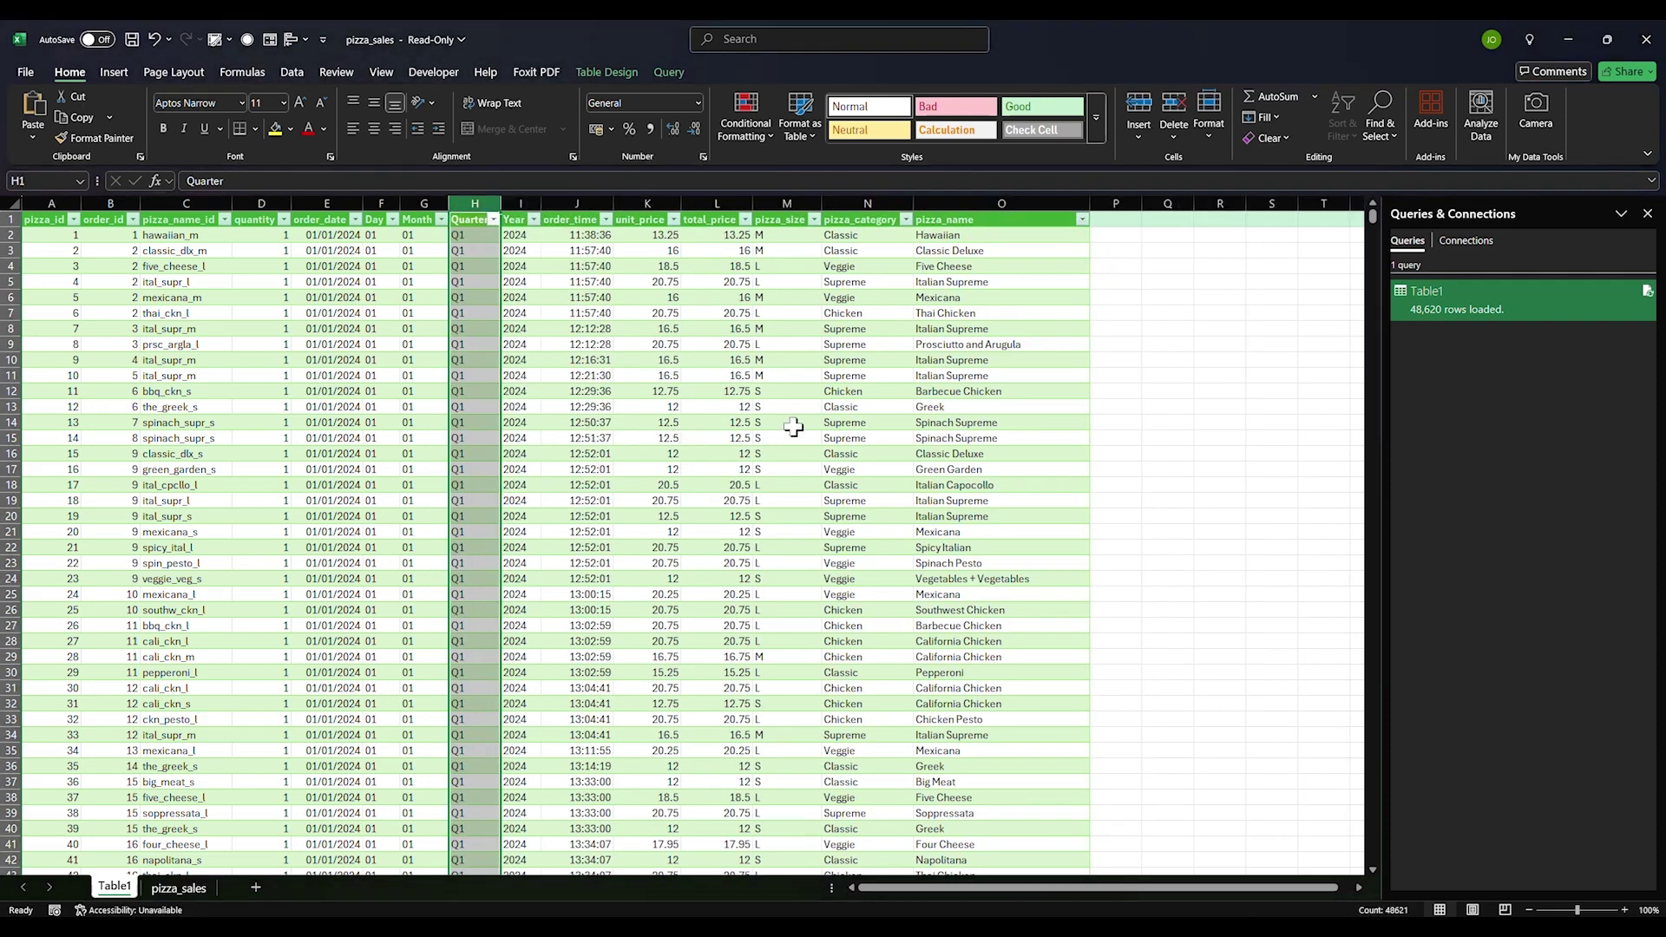
Examine the table's columns, including pizza_name, order_time, pizza_size, Month, Day and order_date
click(755, 453)
click(933, 407)
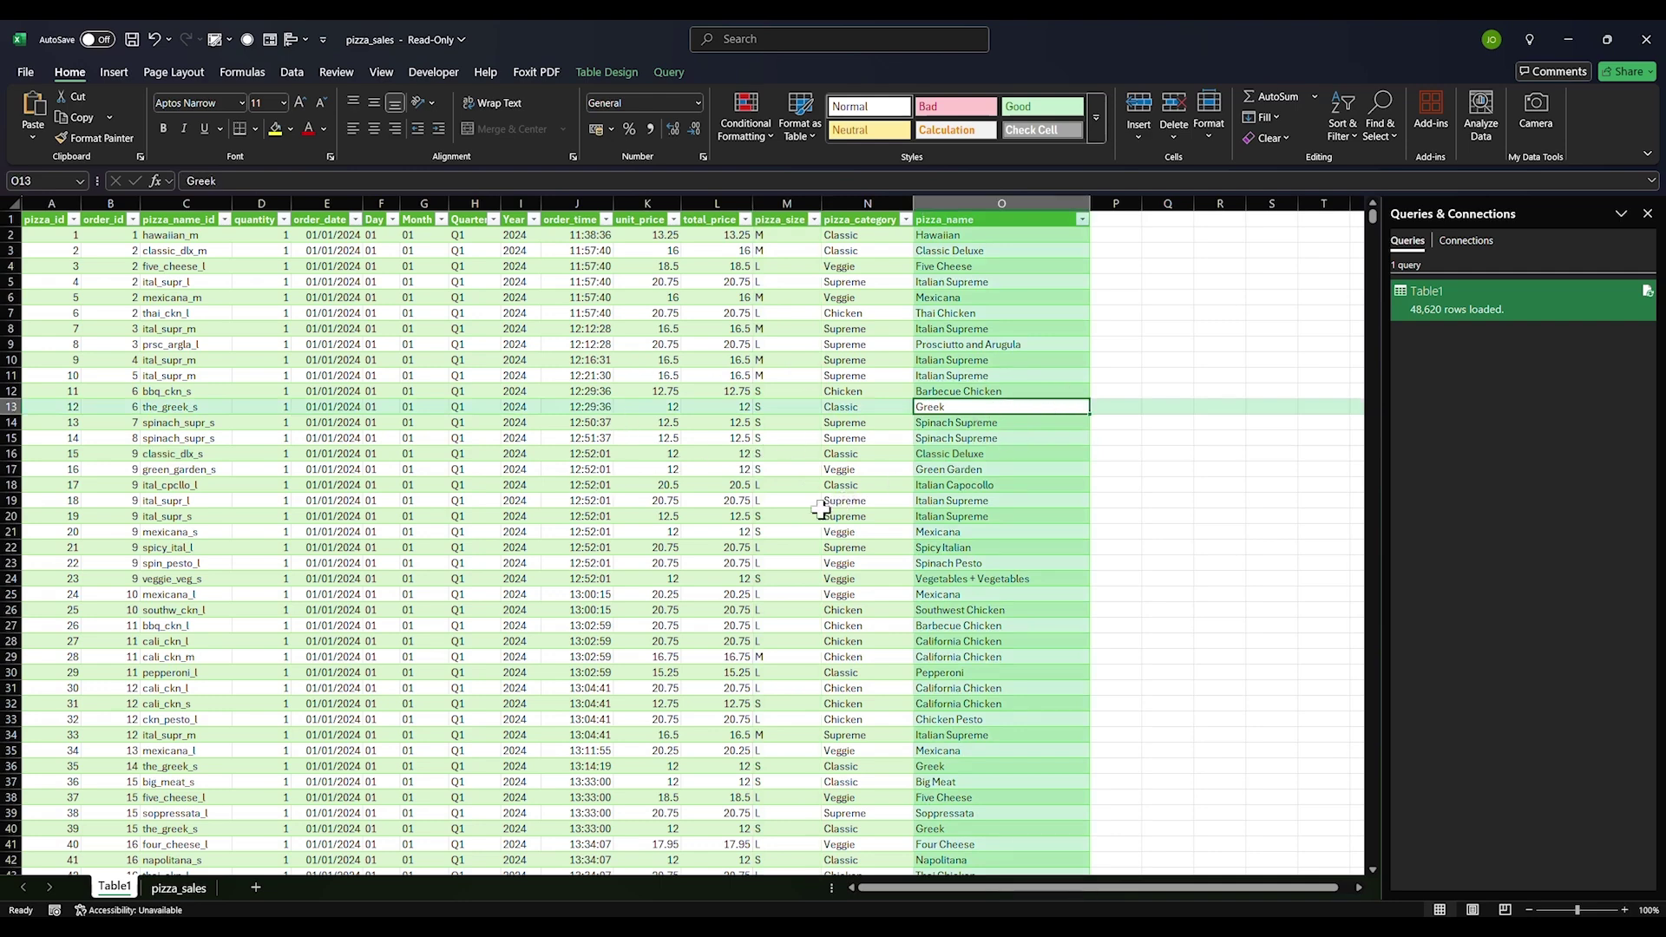
click(599, 484)
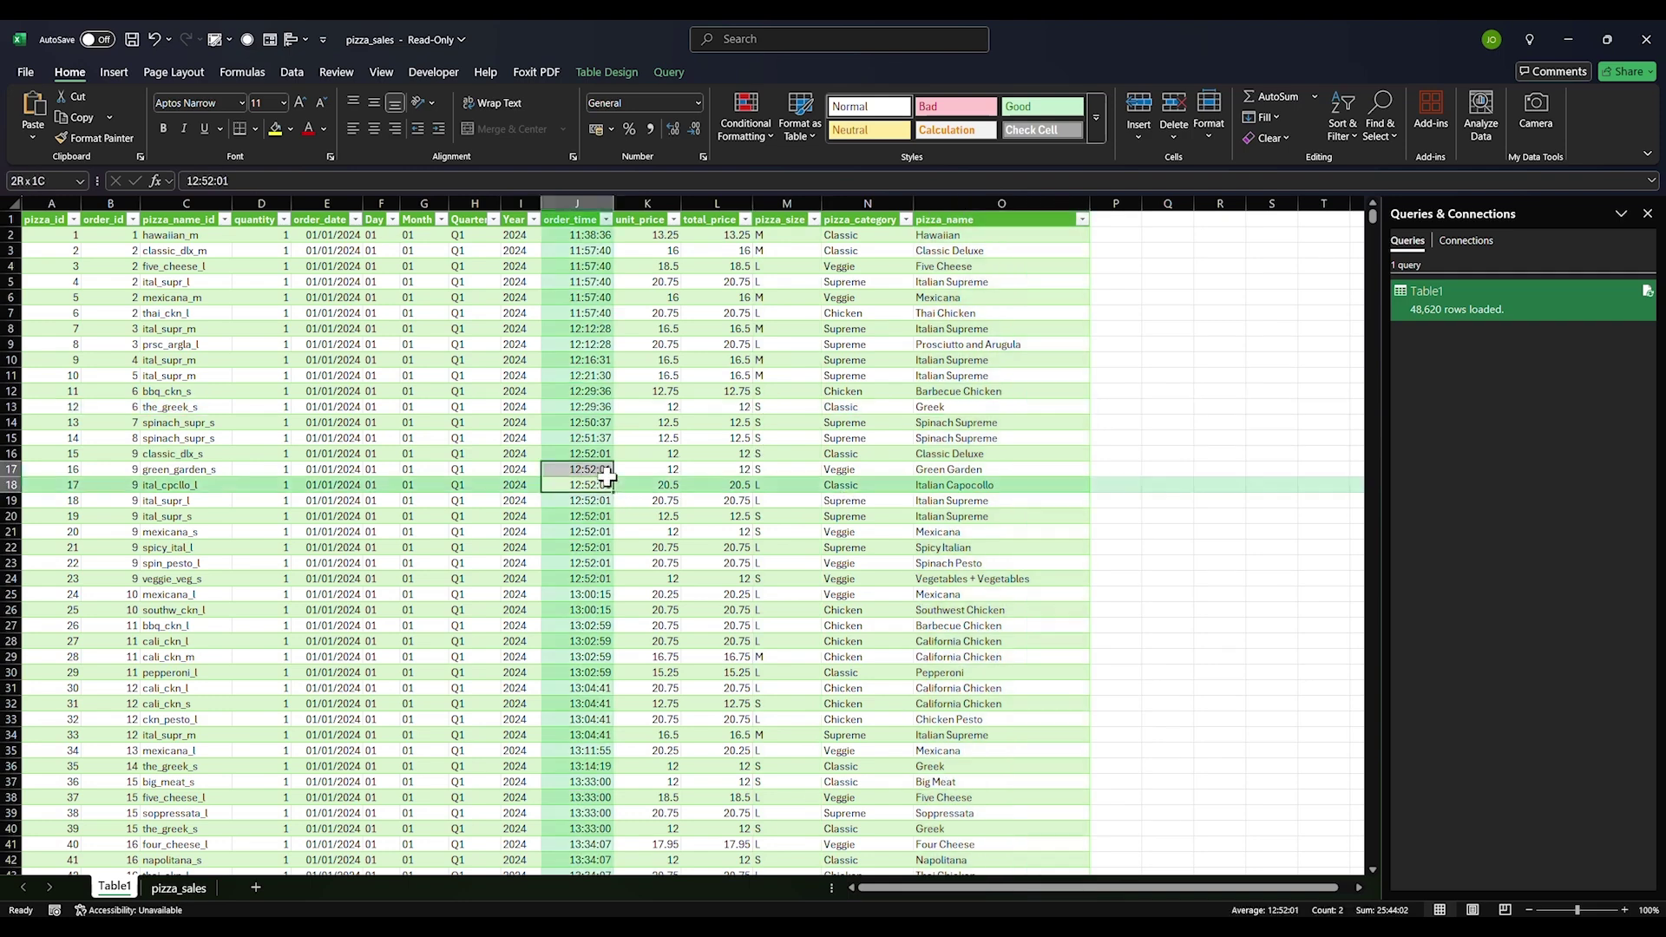
click(768, 368)
click(779, 330)
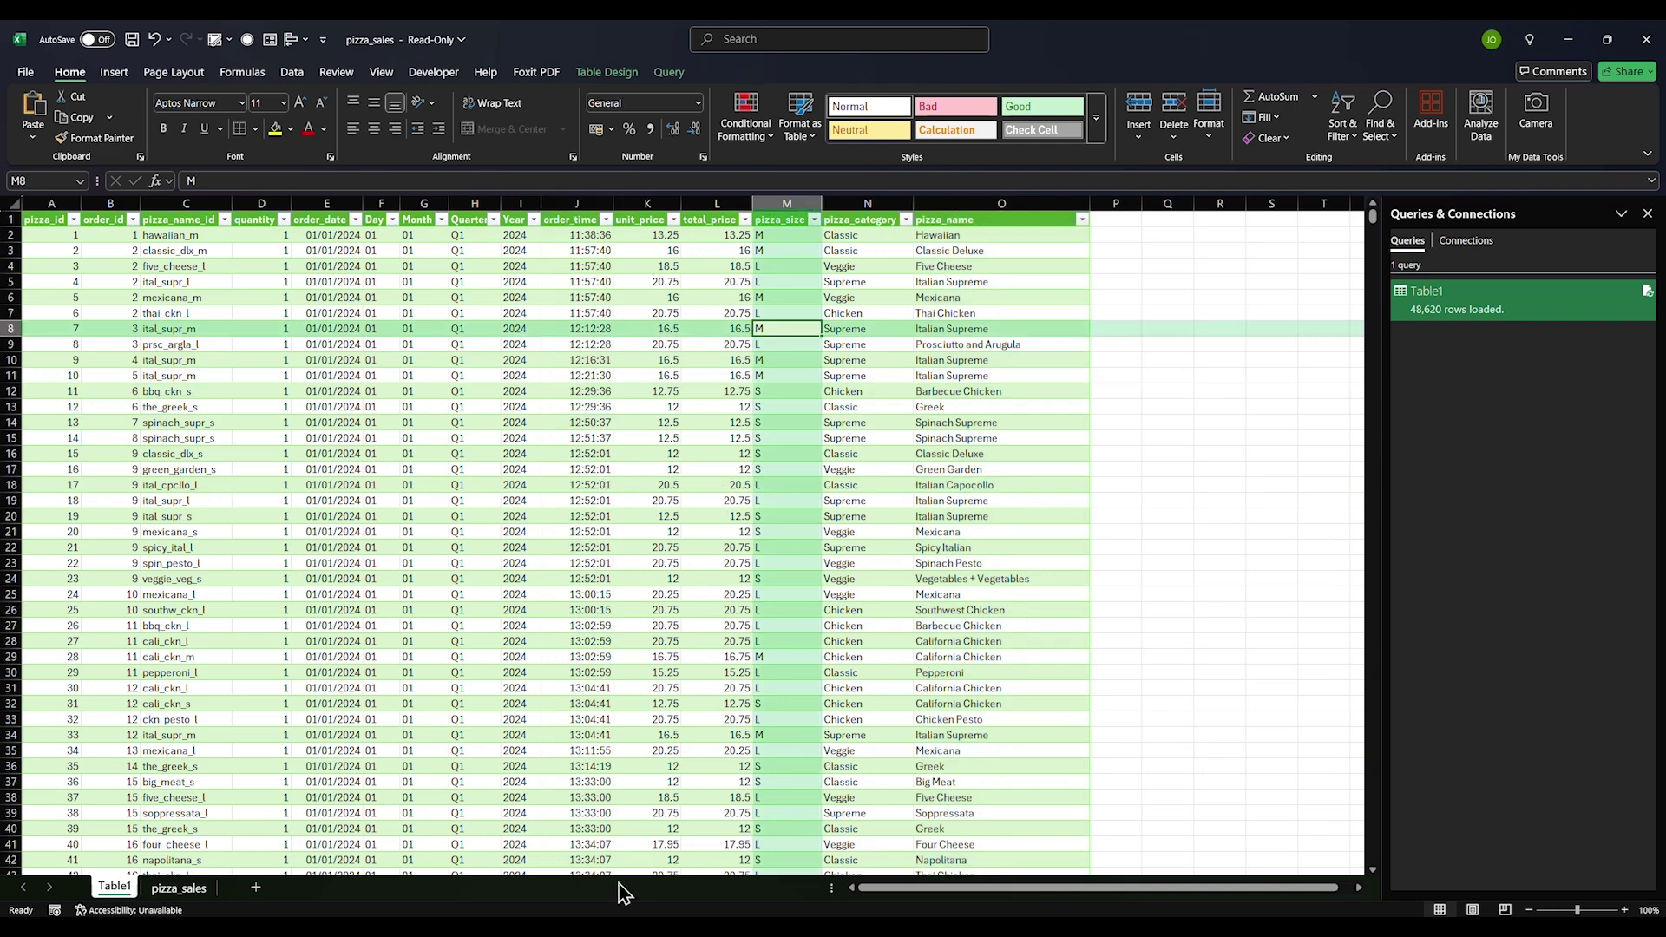
key(alt+Tab)
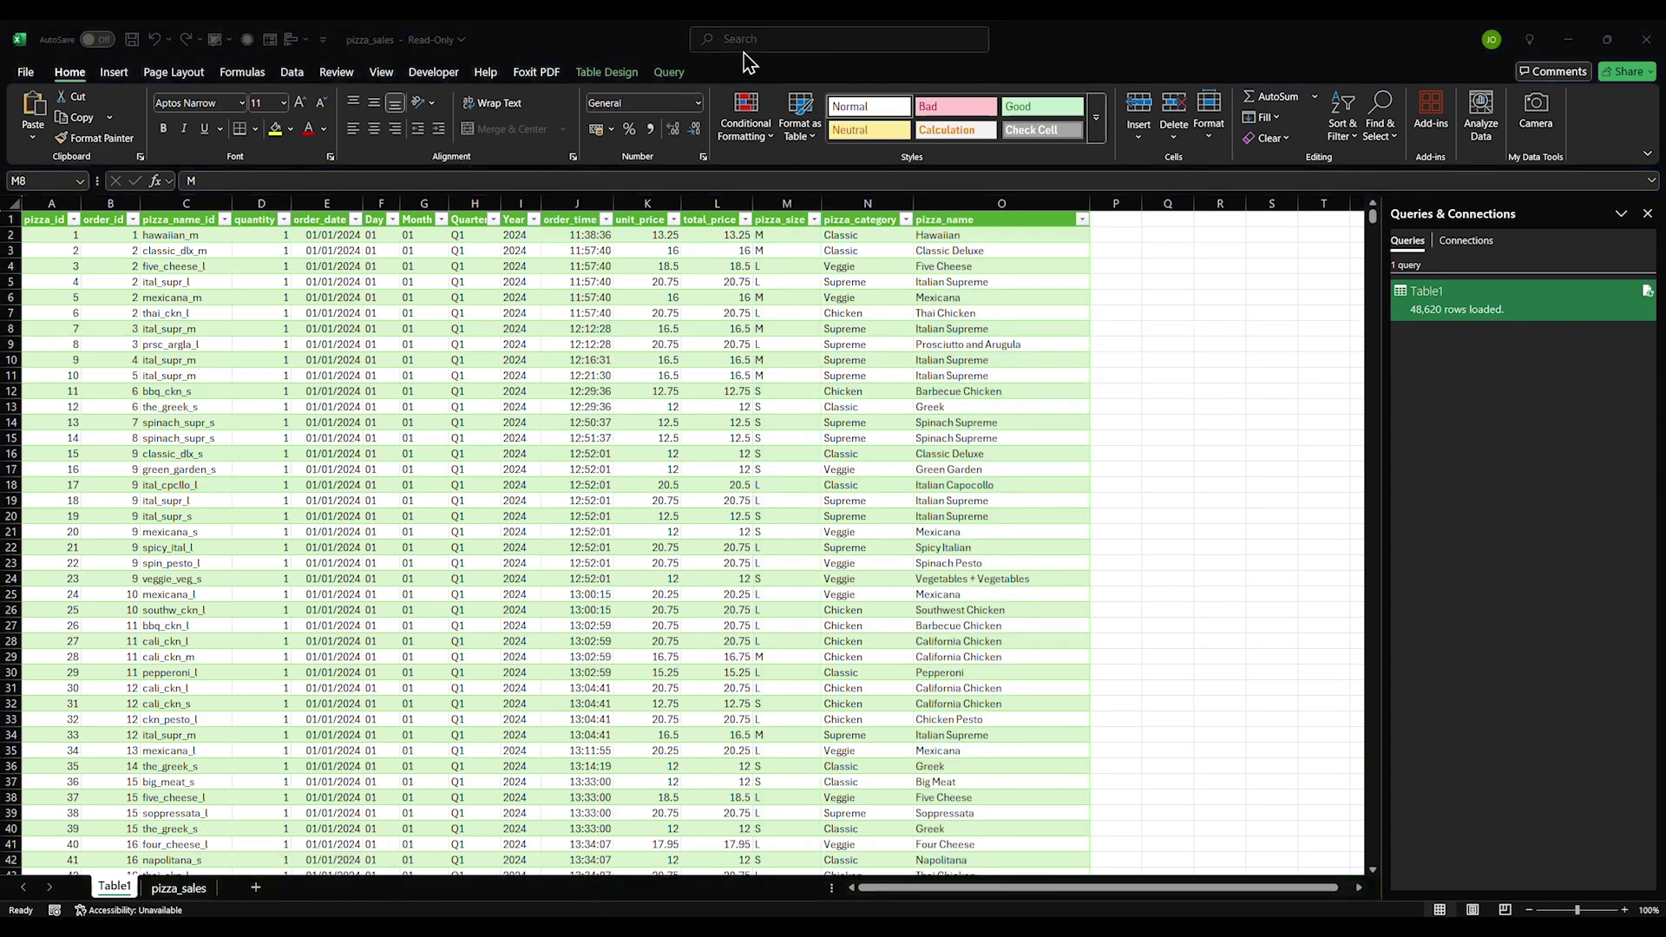
key(alt+Tab)
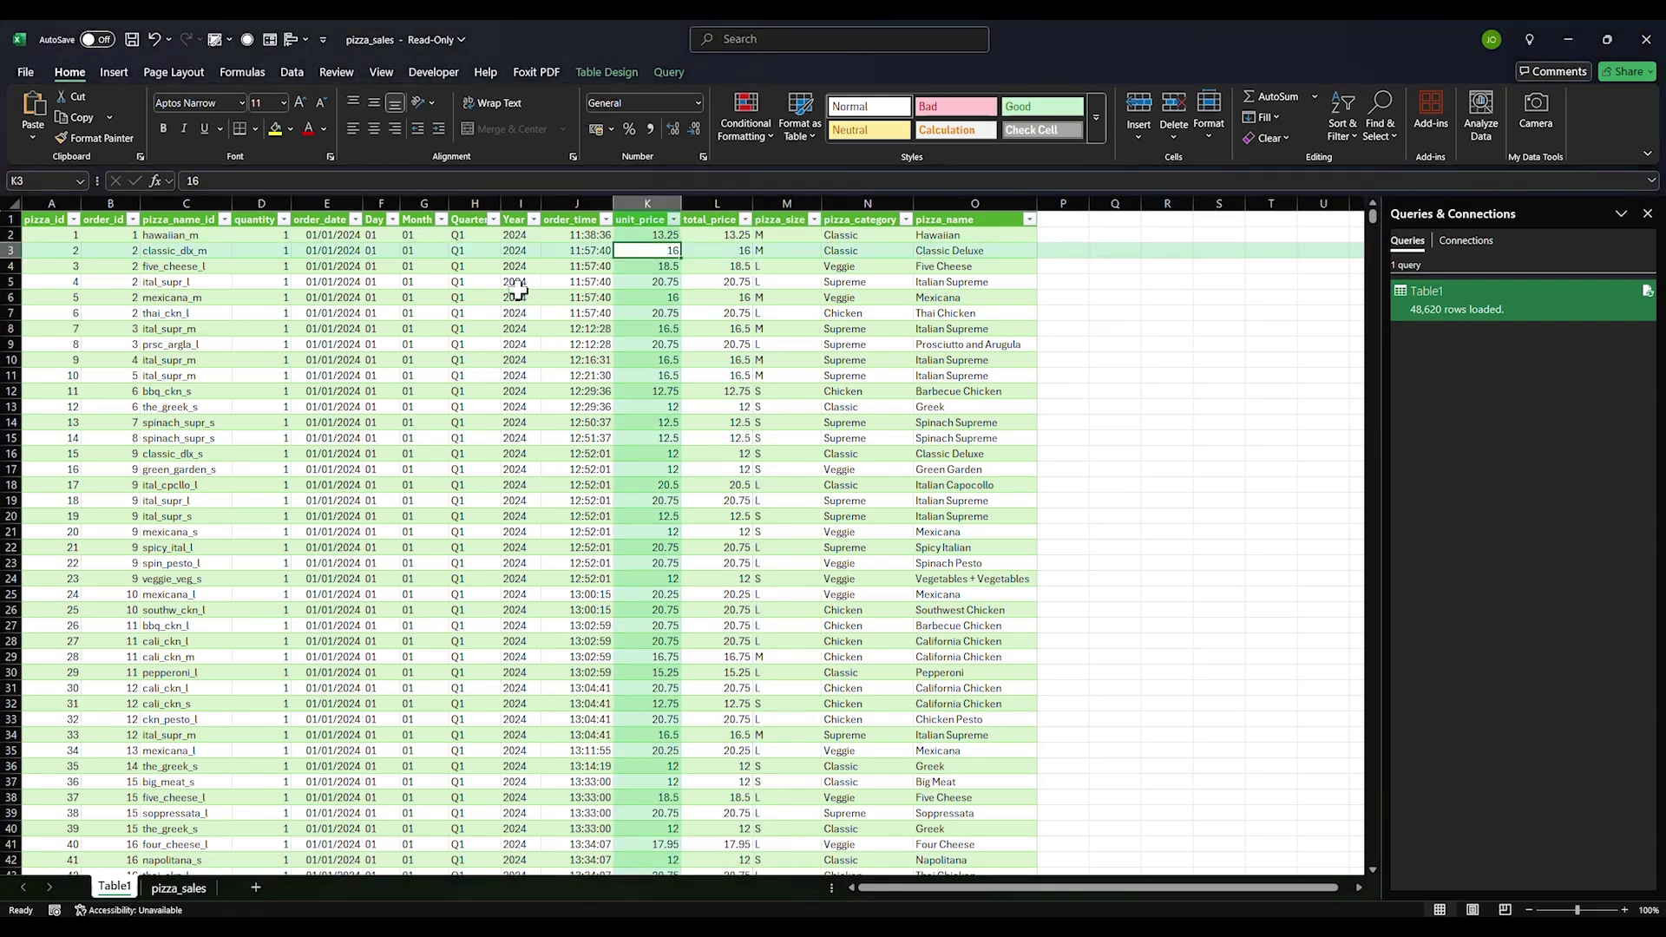
click(436, 235)
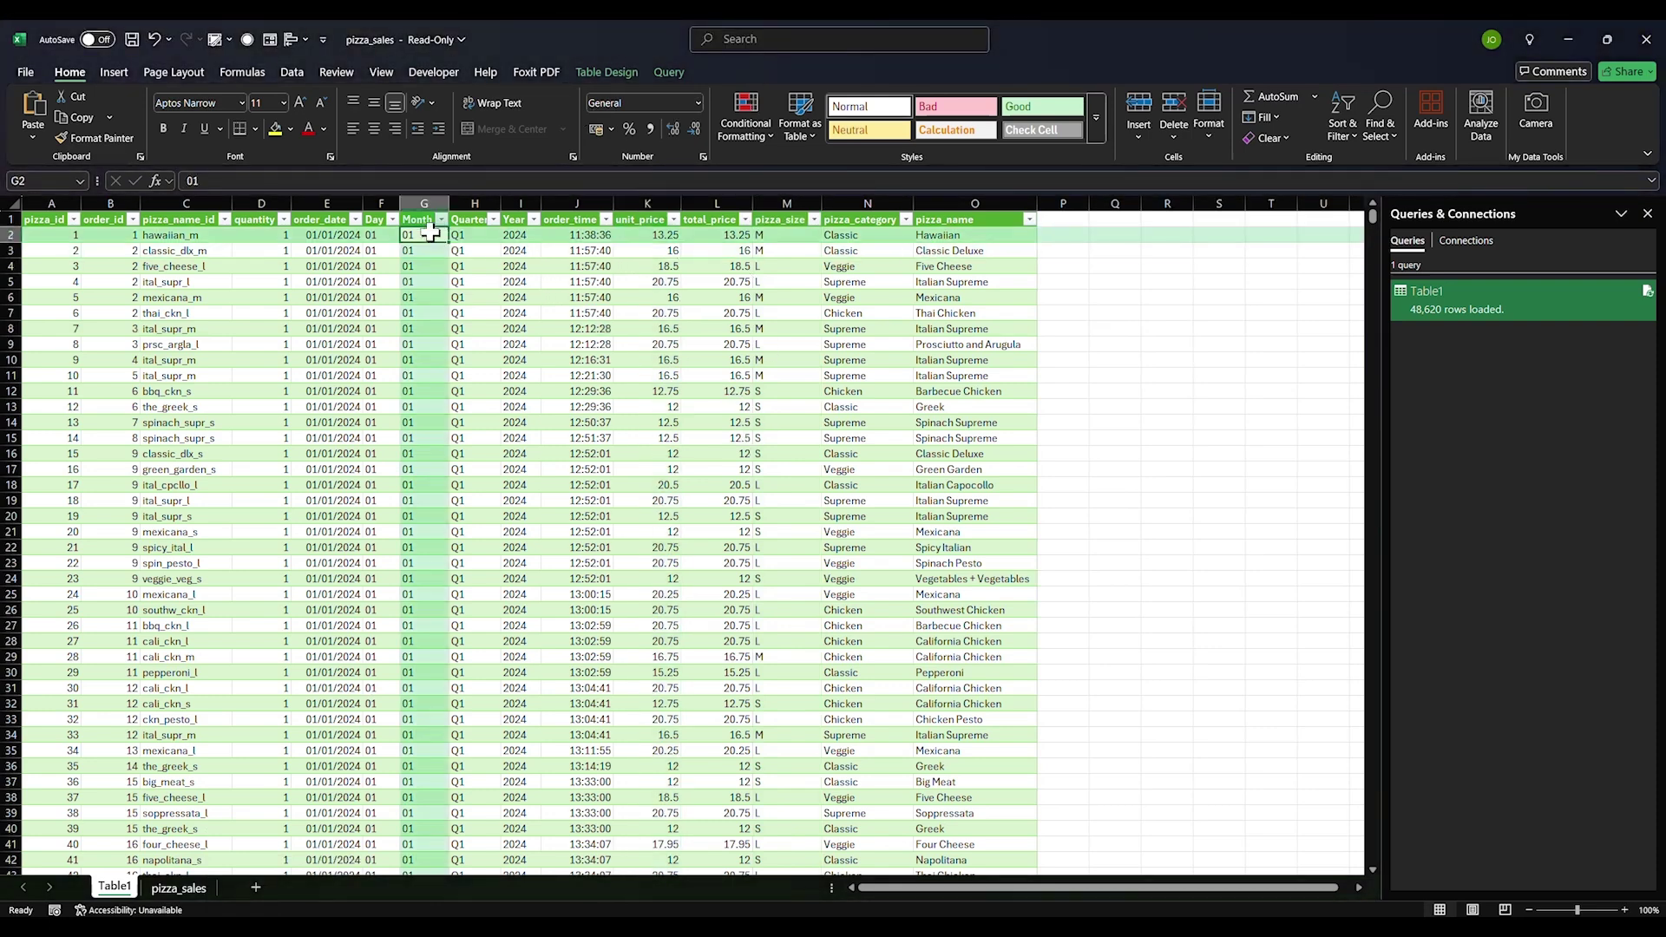
click(371, 235)
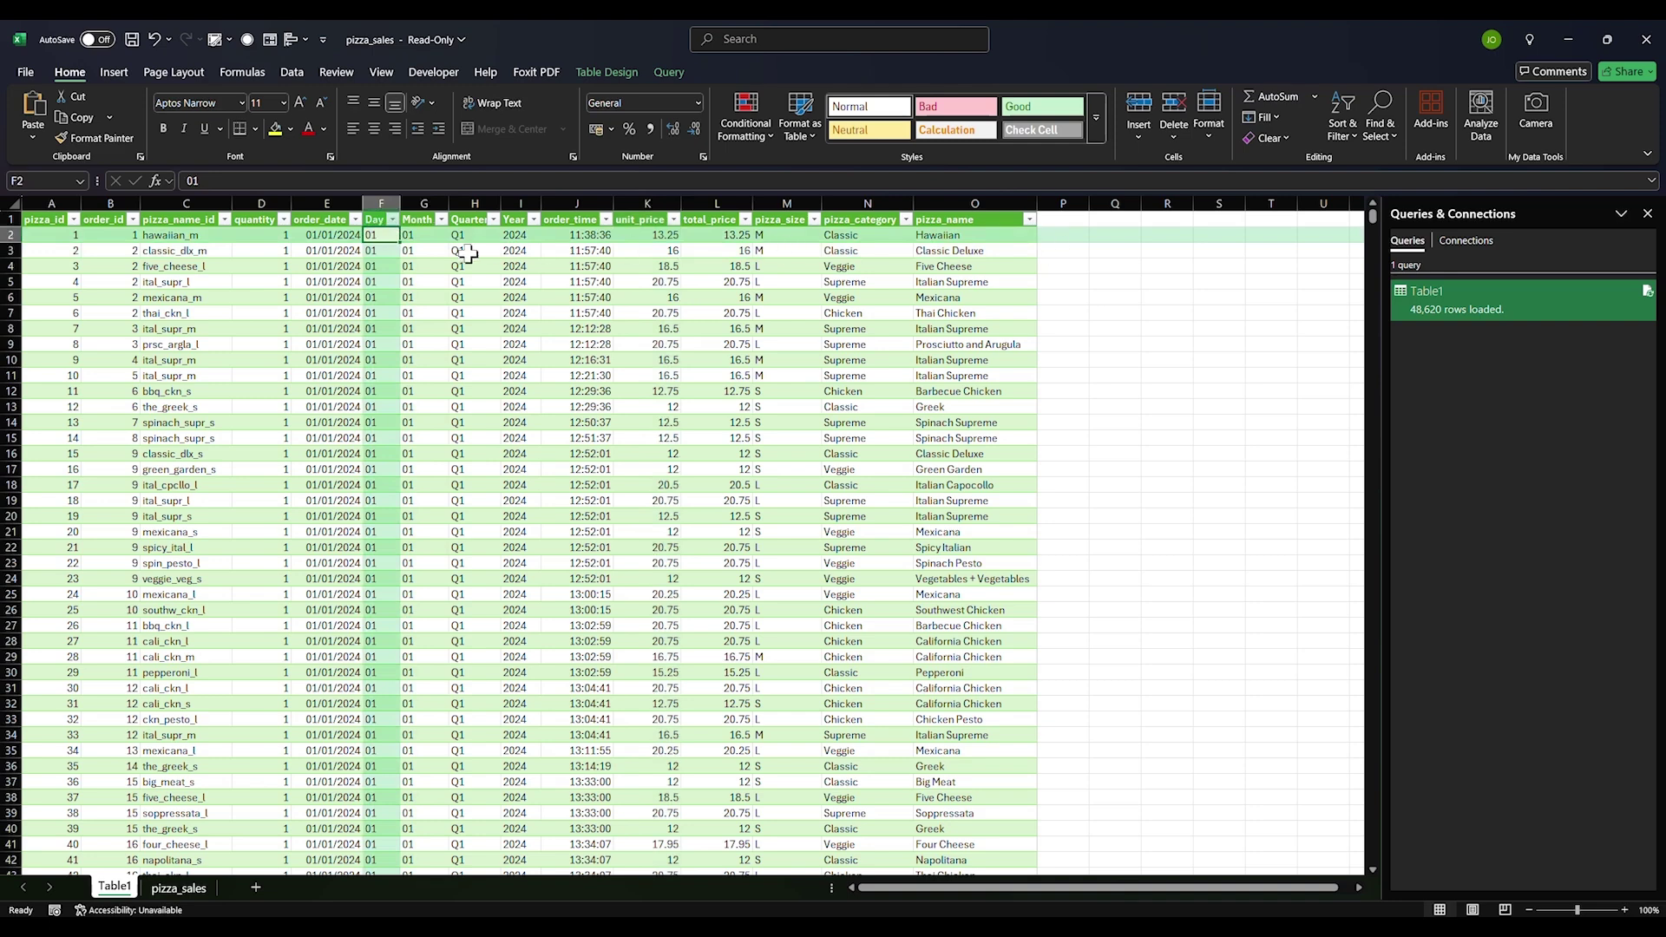
click(325, 235)
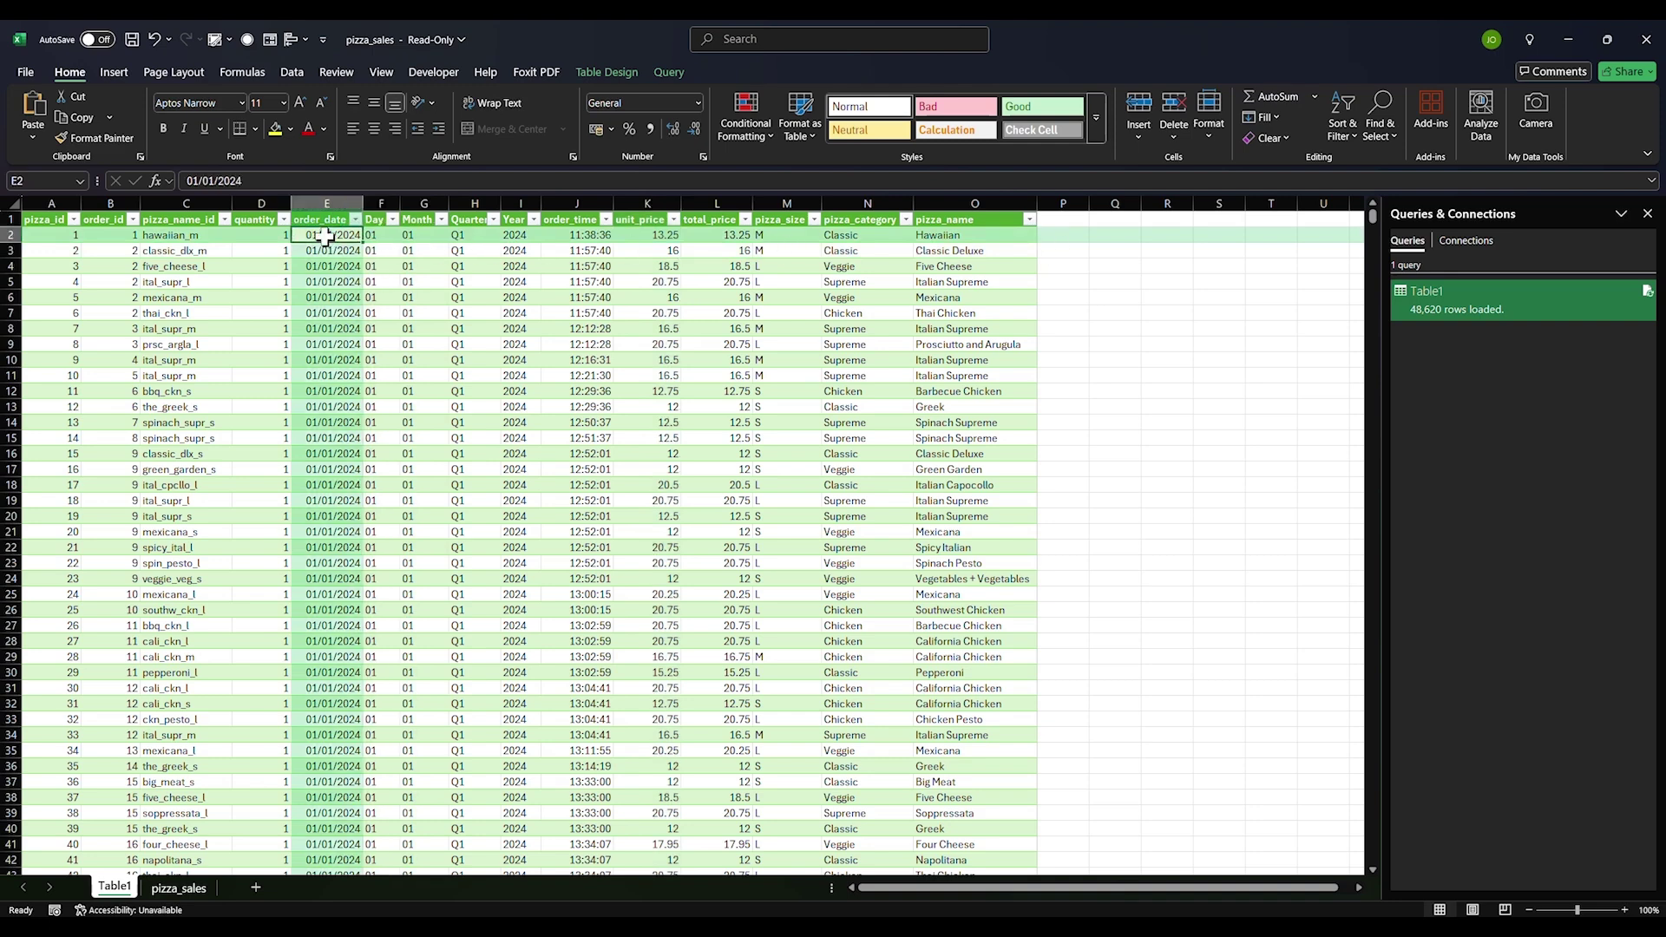
click(1060, 234)
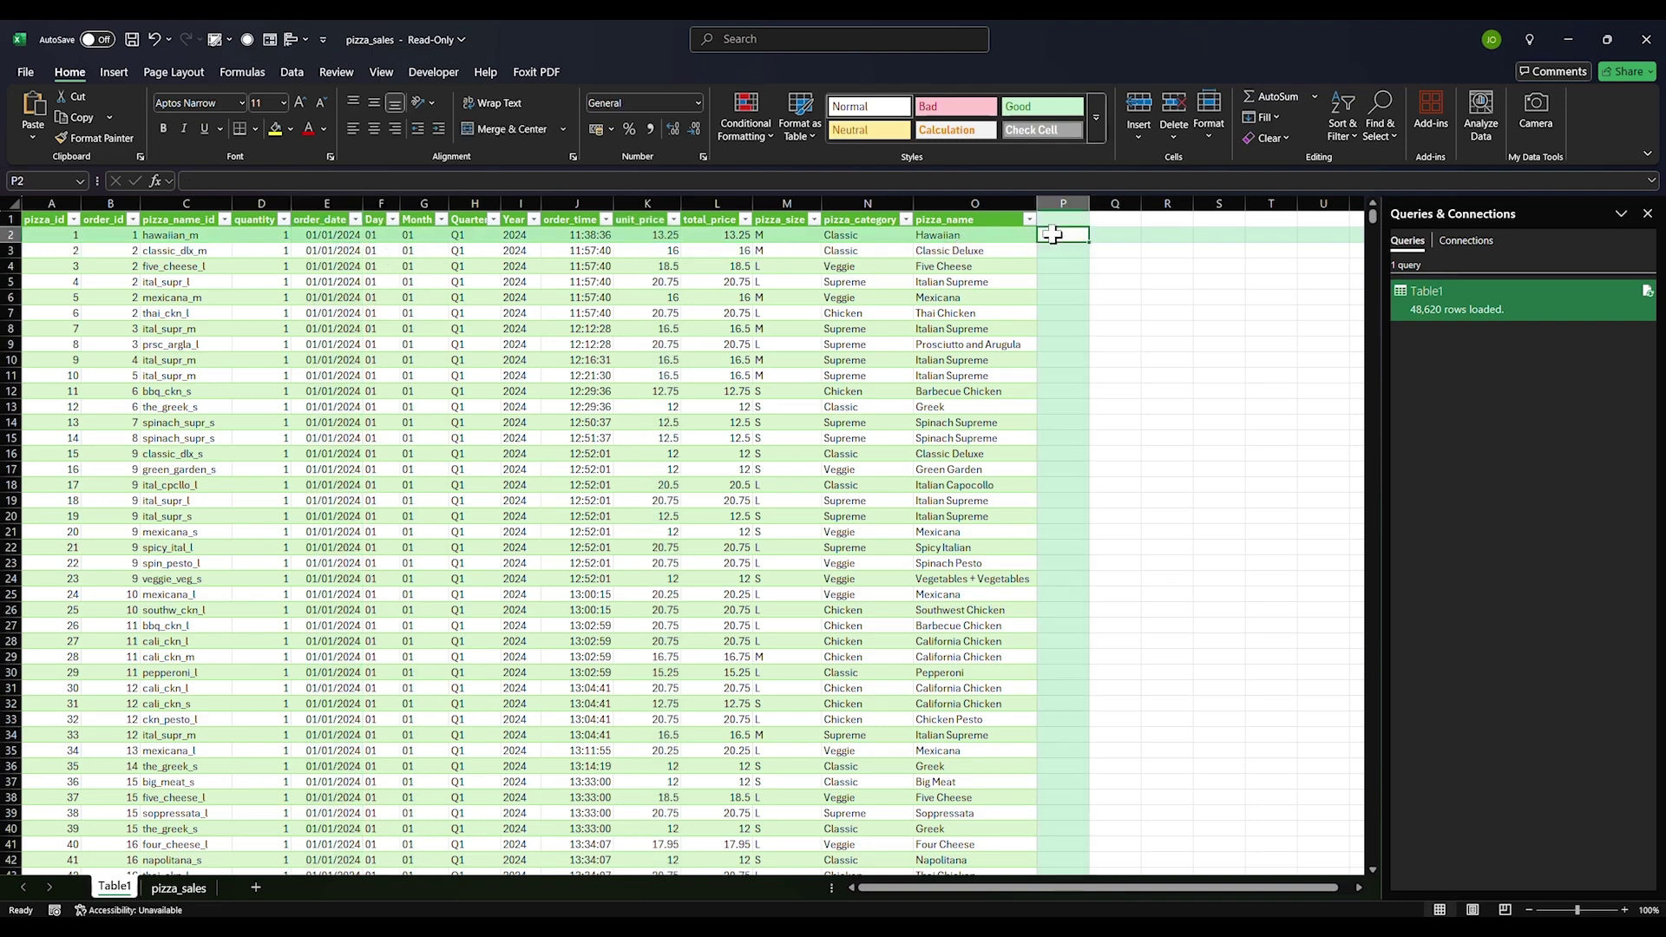
text(=wee)
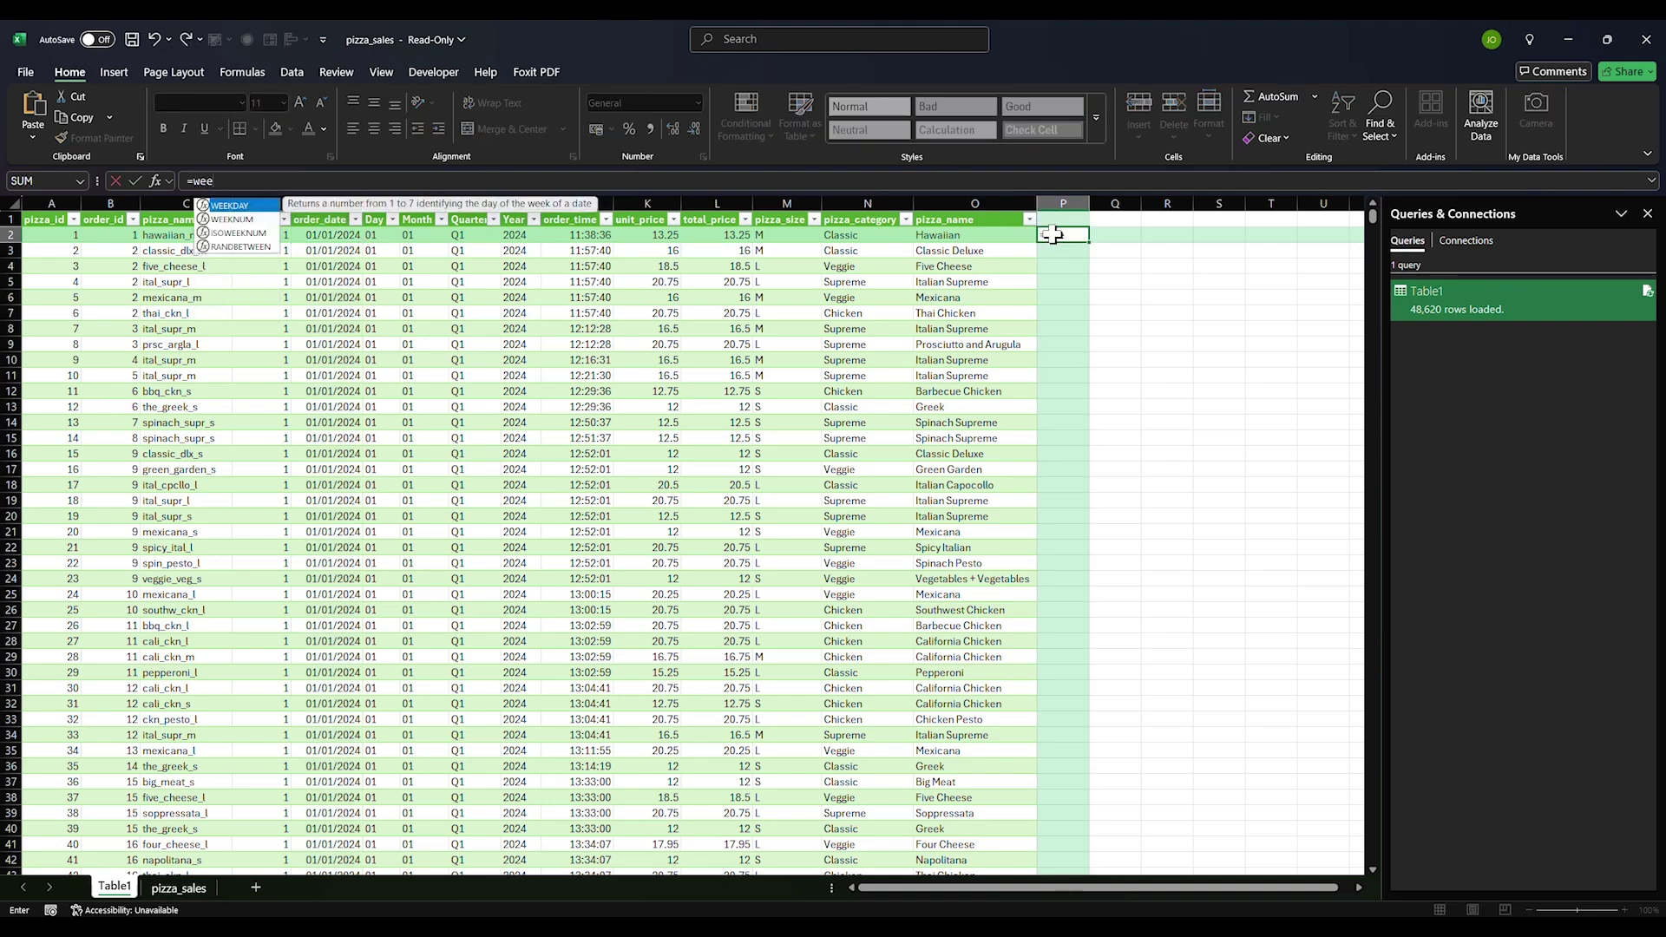
key(BackSpace)
key(BackSpace)
key(BackSpace)
key(BackSpace)
key(Escape)
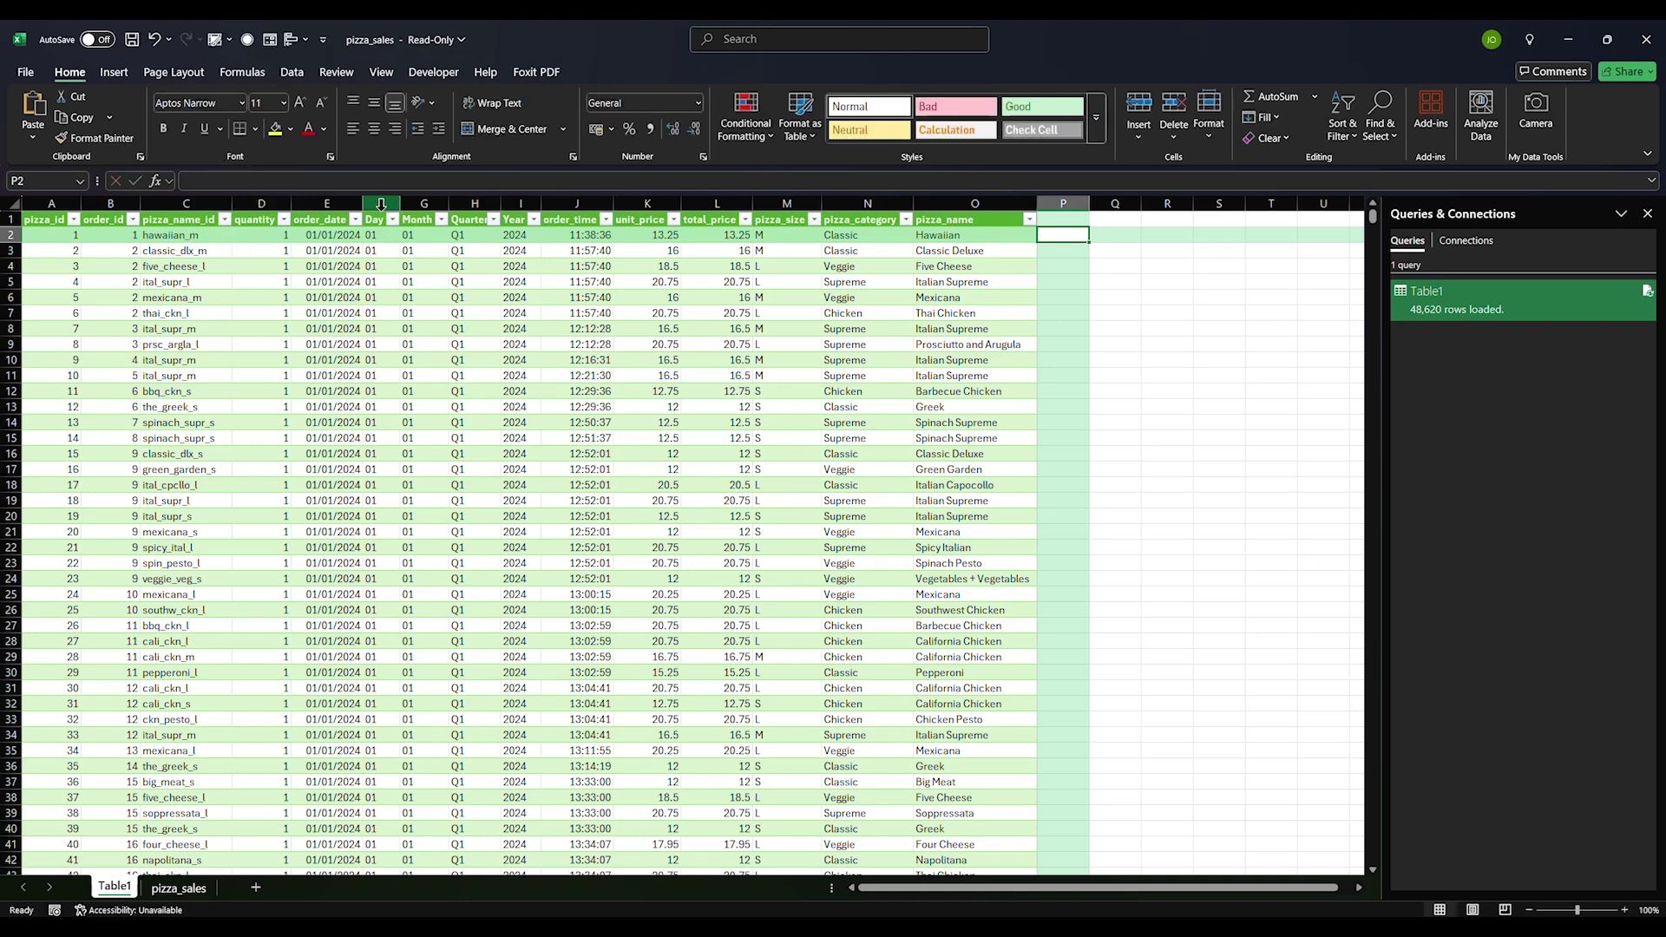
Insert a blank table column between order_date and Day
click(379, 203)
right_click(379, 203)
click(437, 380)
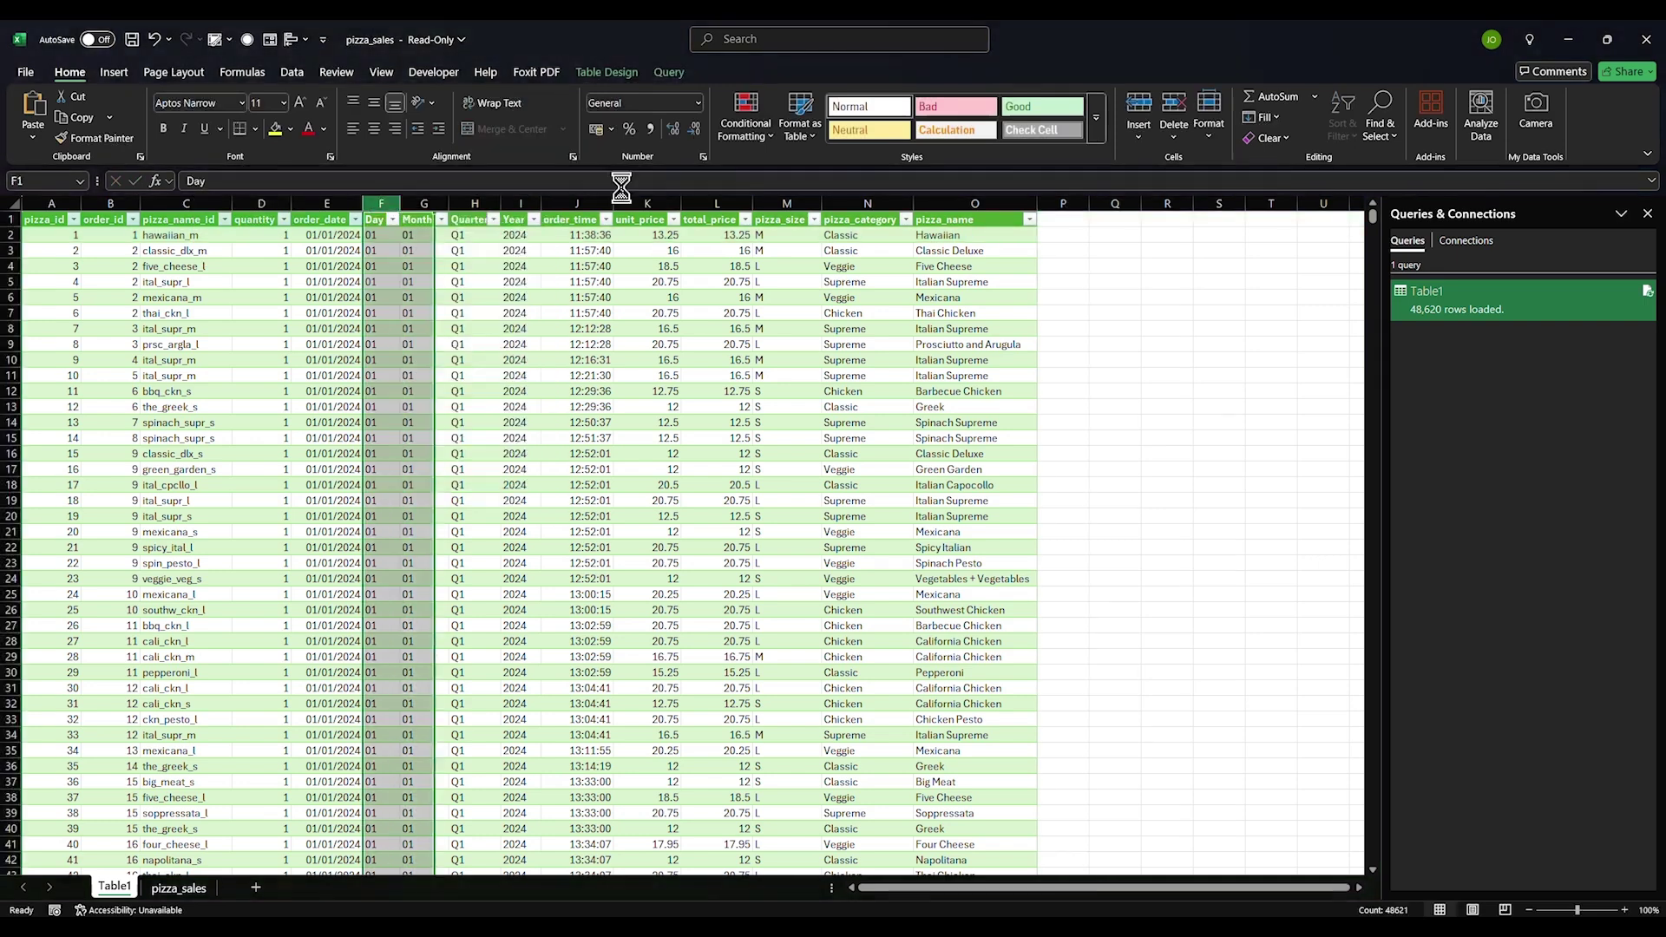
Fill Column1 with the formula =WEEKDAY([@[order_date]]), entered in cell F2
click(404, 231)
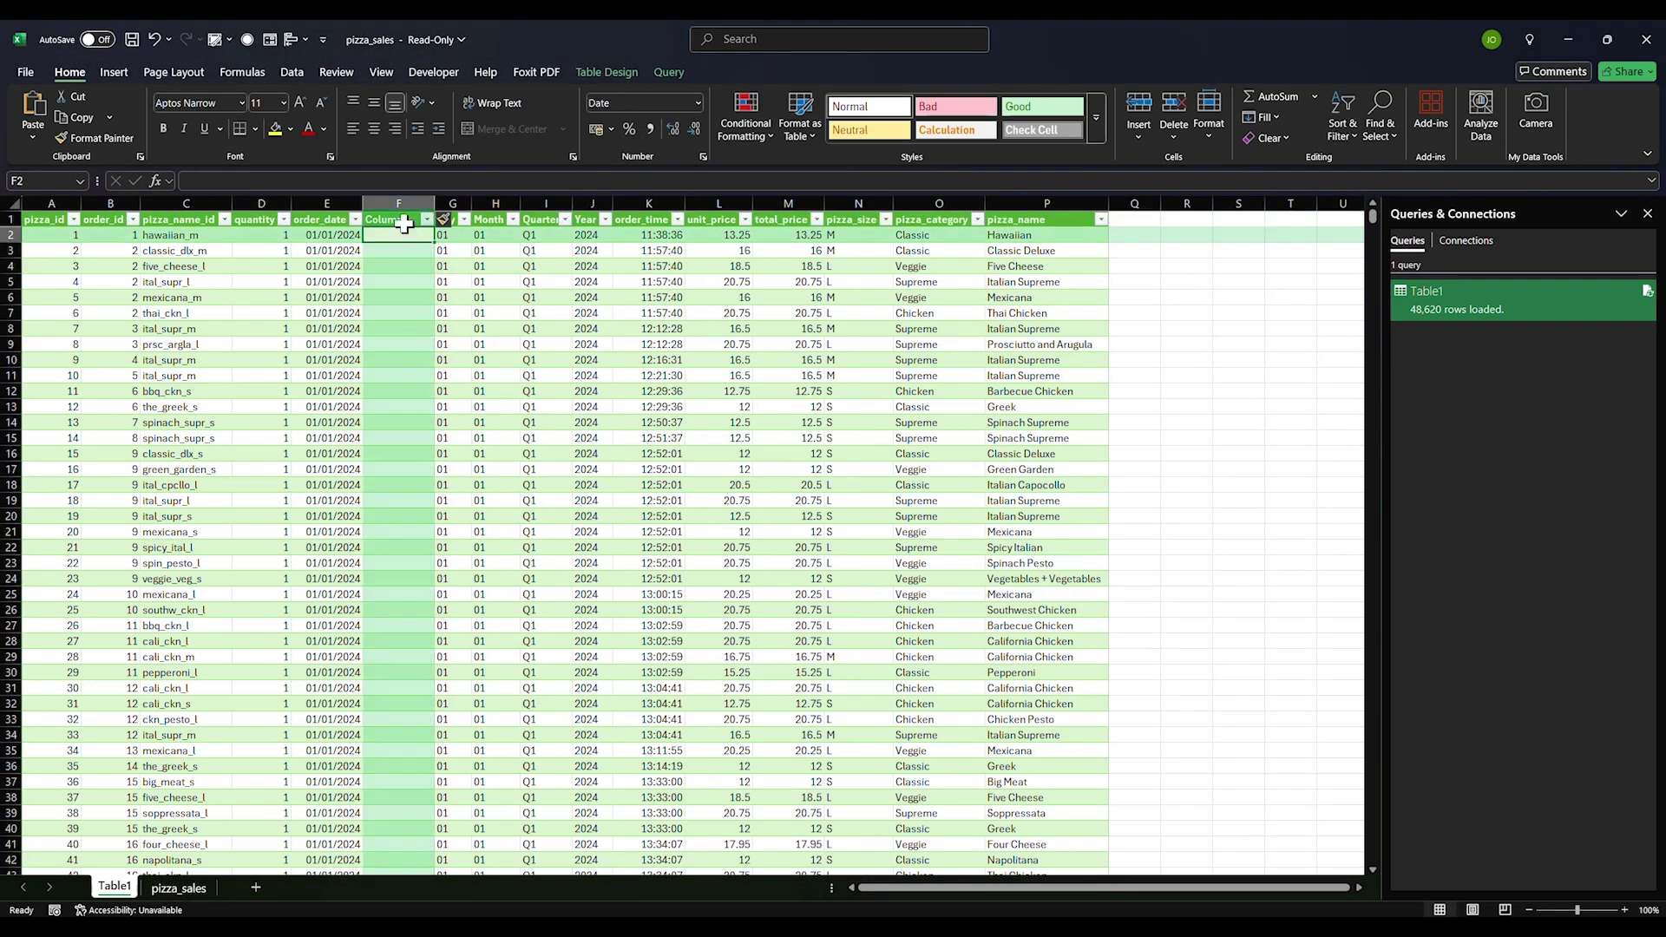
text(=week)
key(Tab)
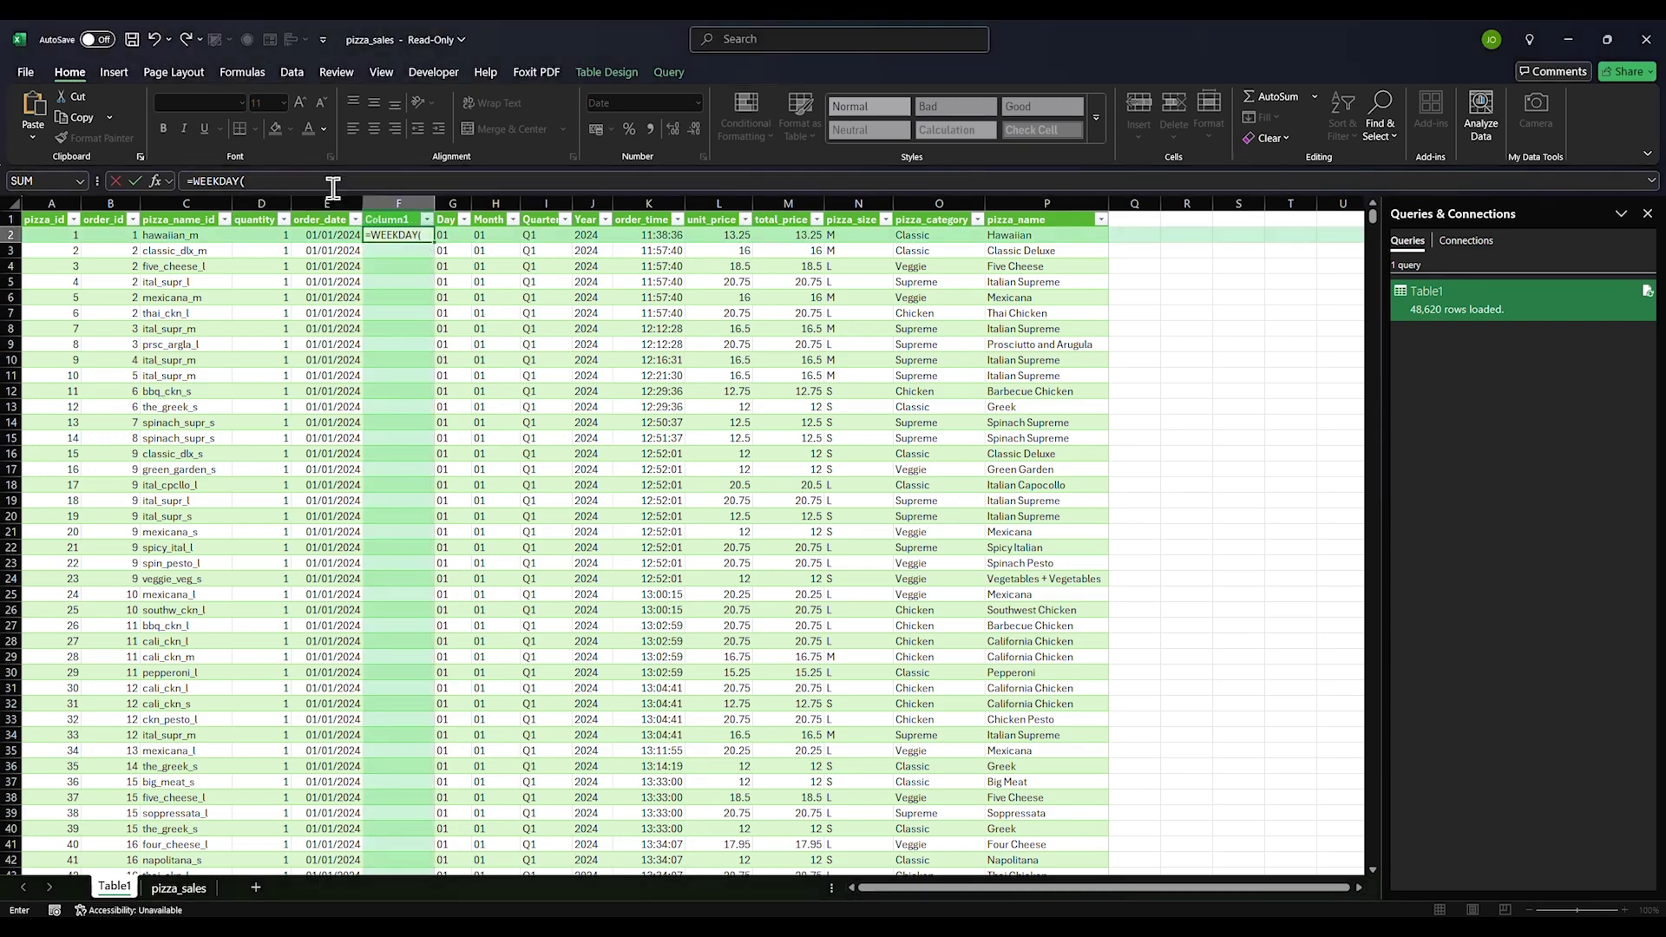
click(338, 182)
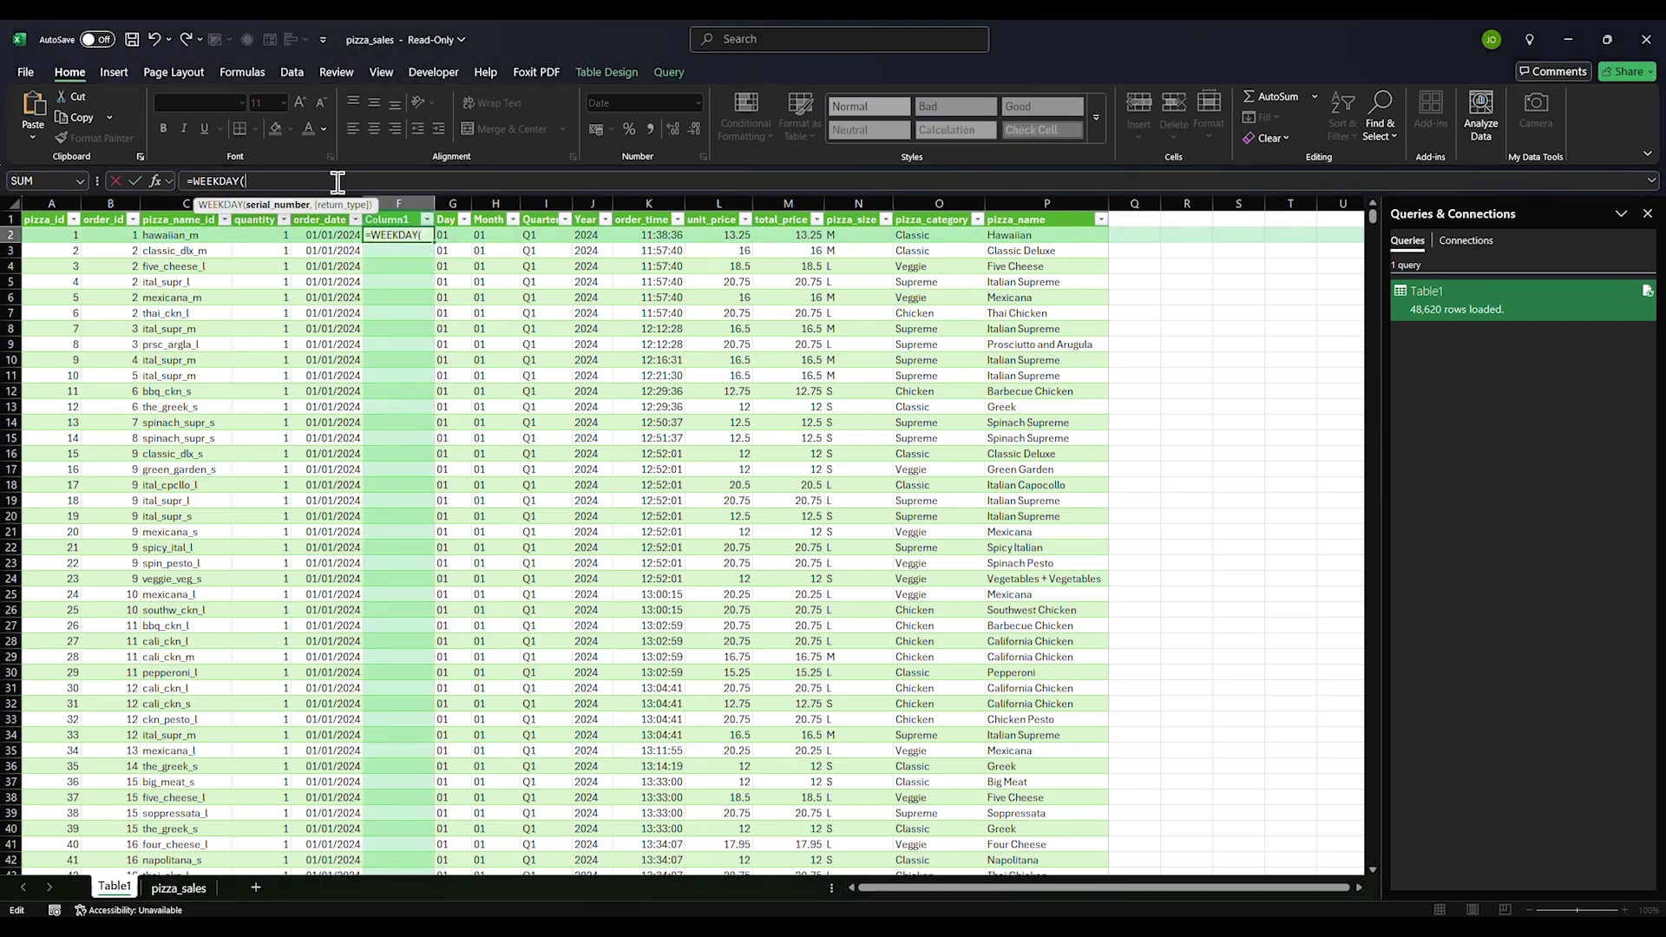
click(325, 235)
text())
key(Return)
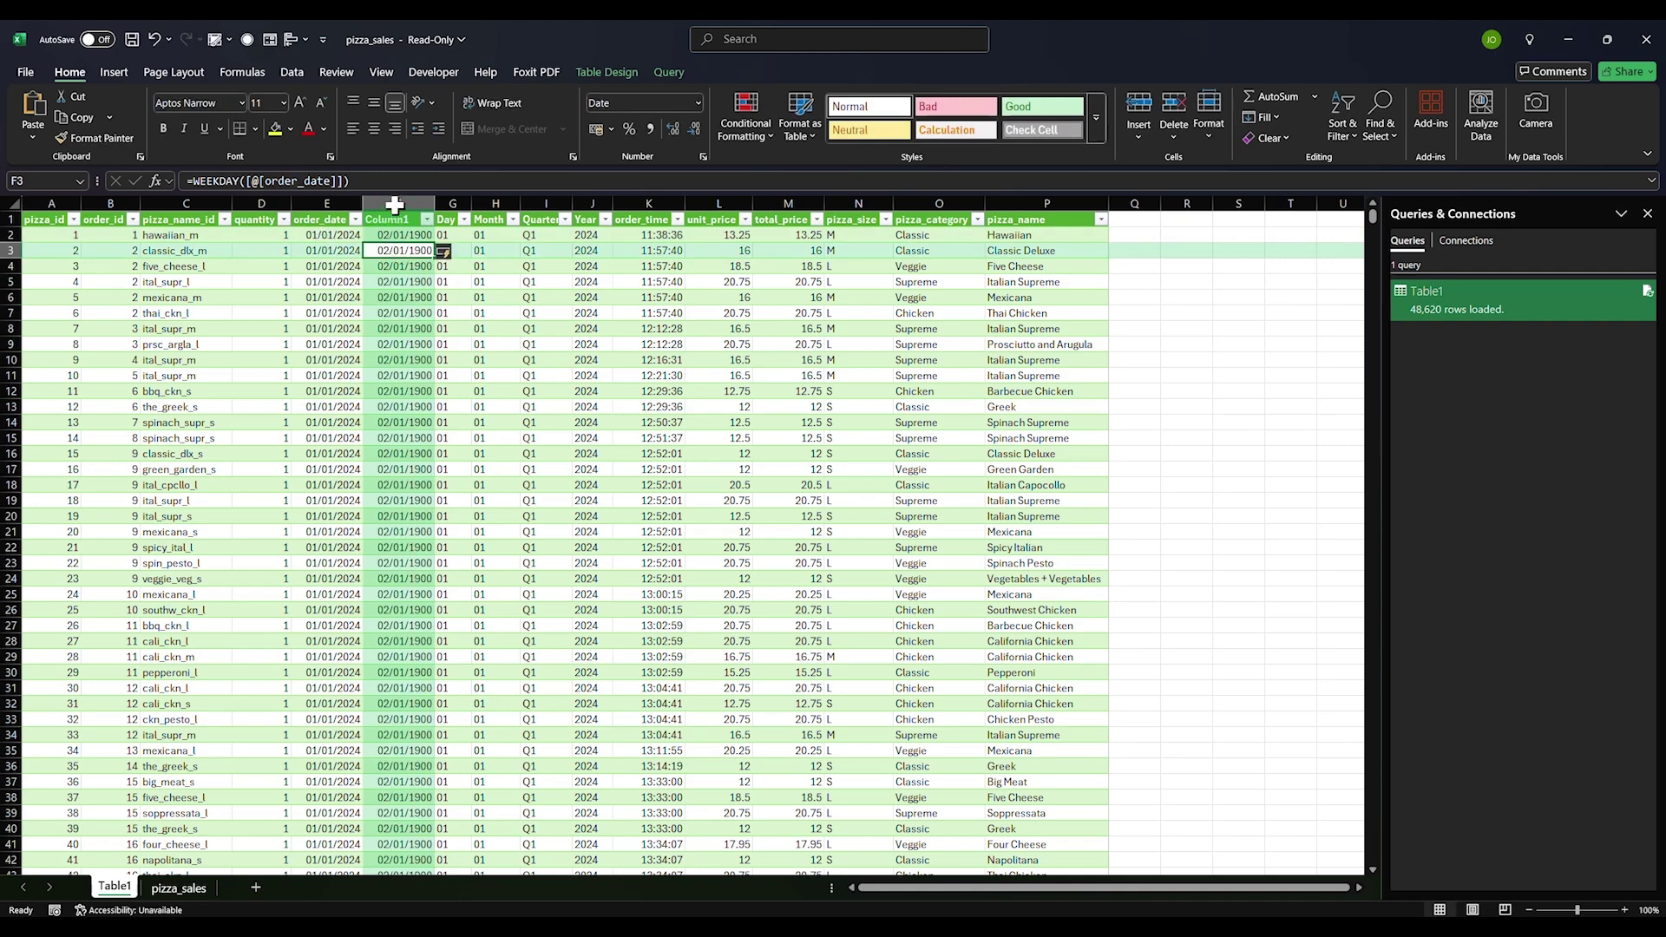
Apply the General number format to the whole of Column1
click(396, 200)
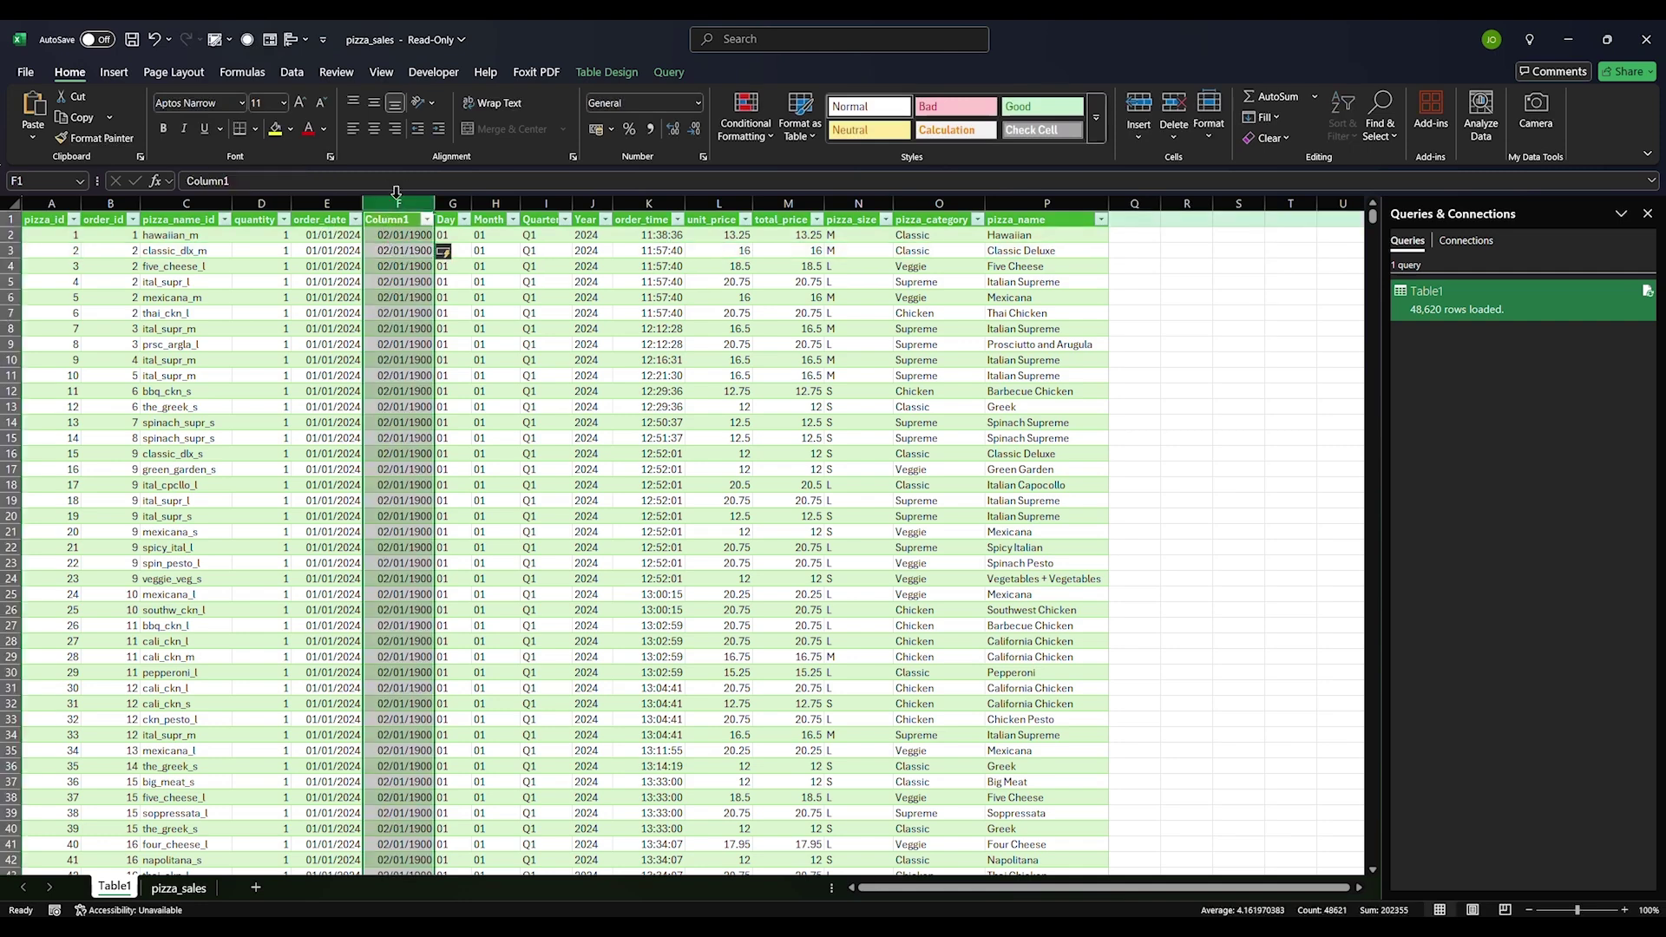
click(633, 104)
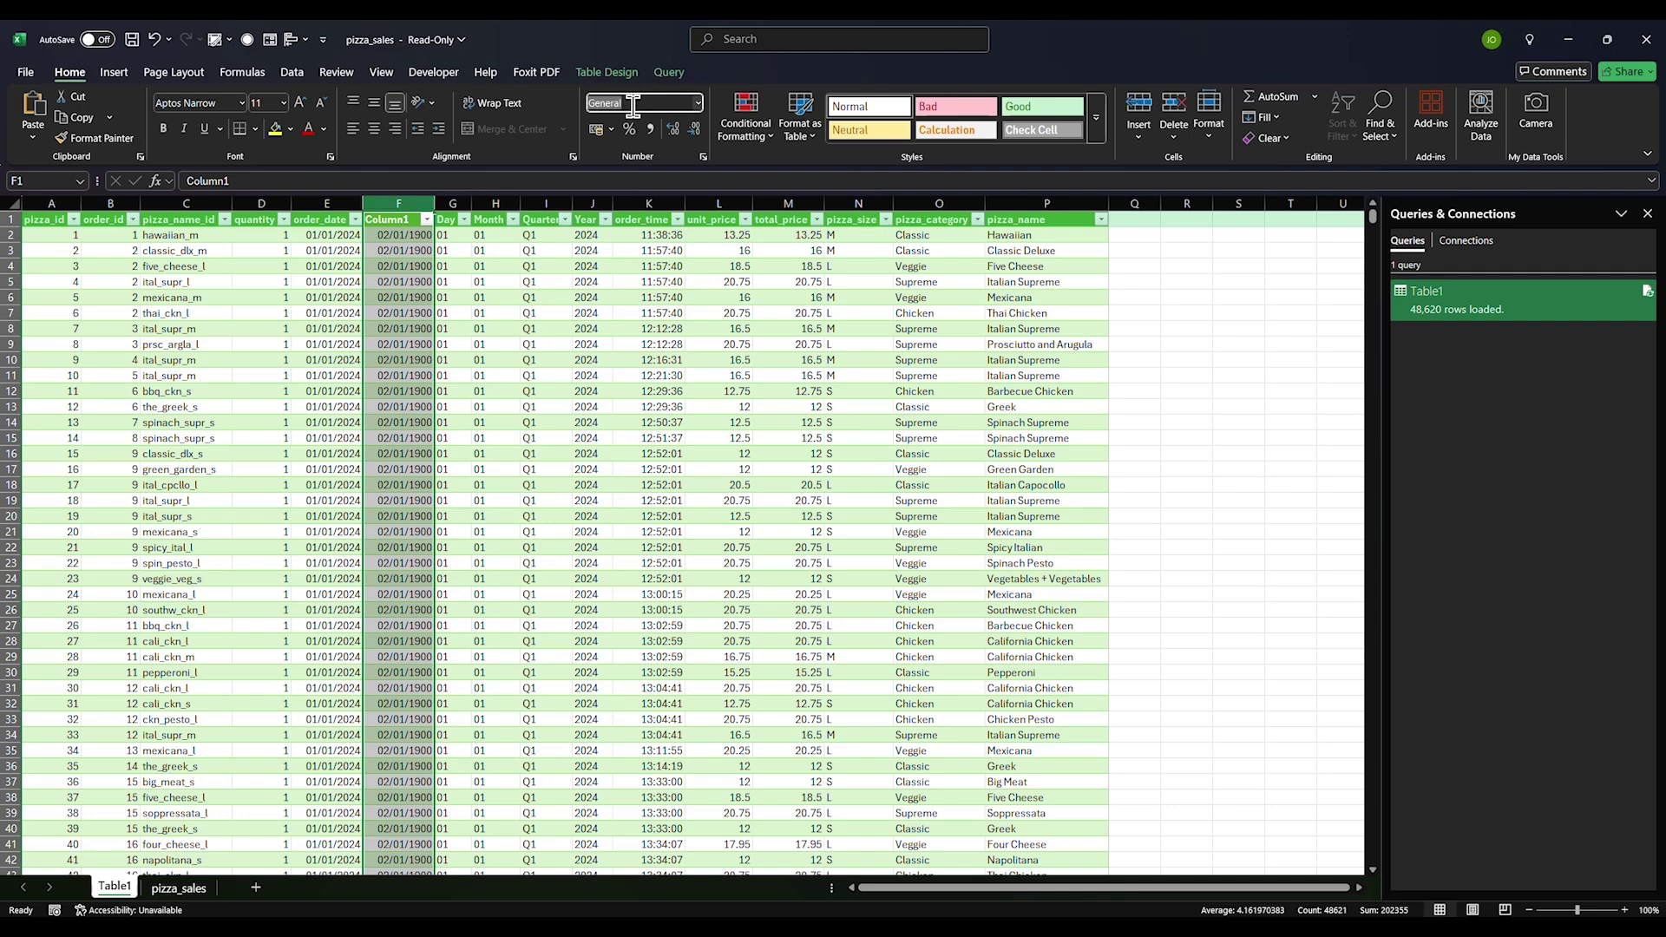
key(Return)
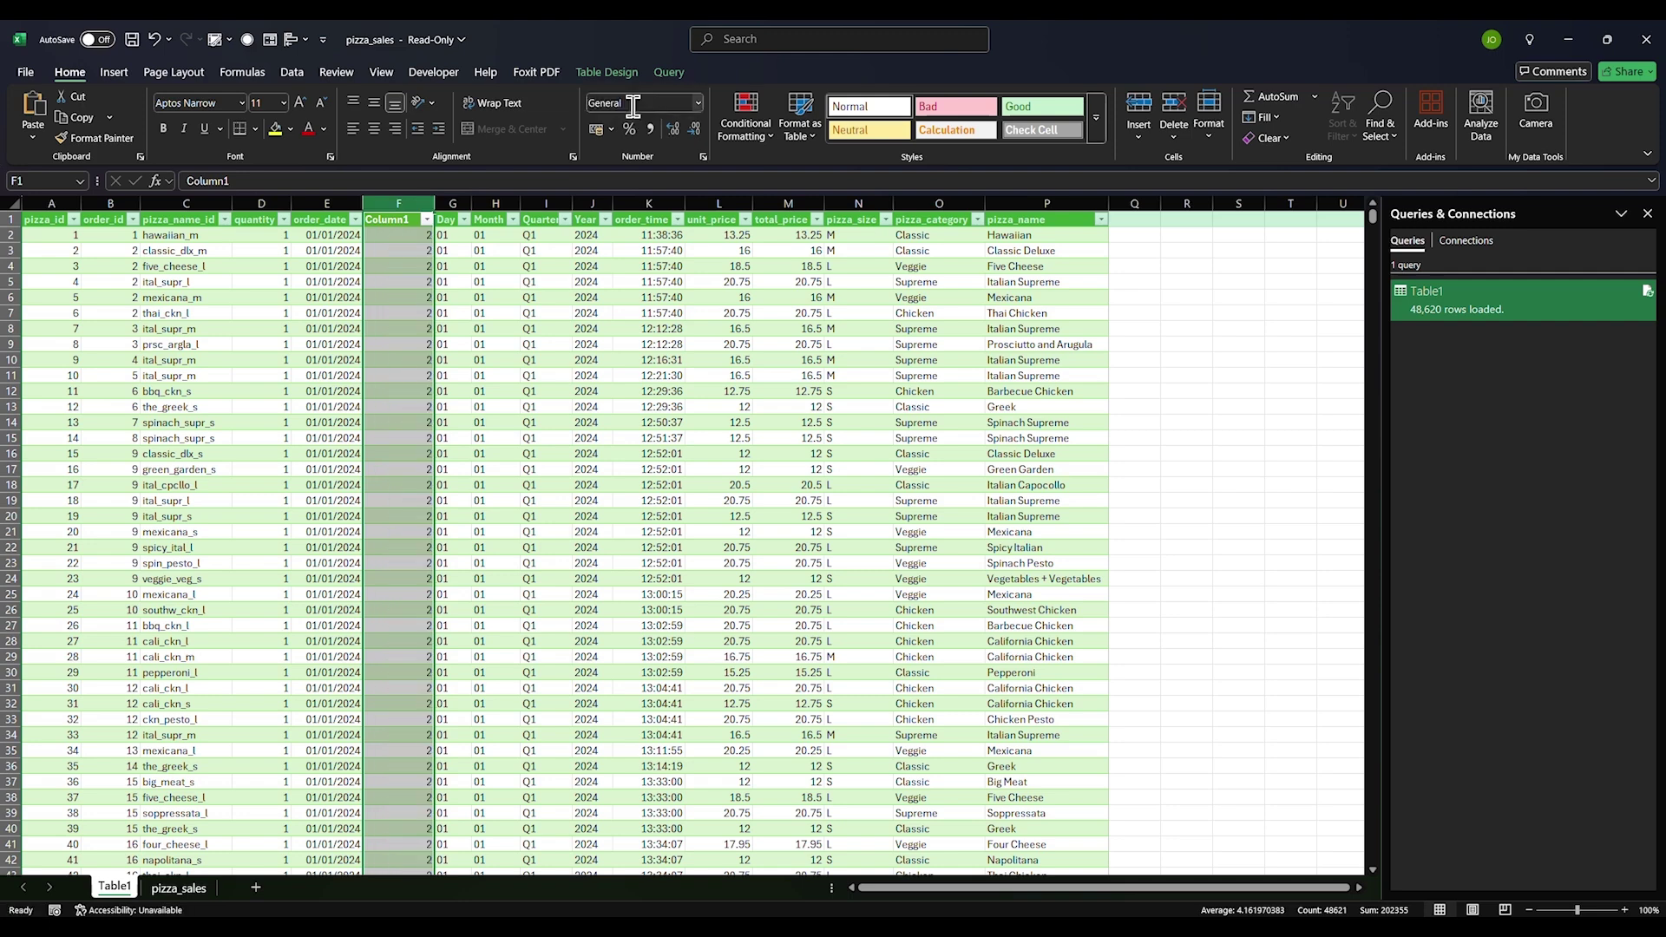
click(401, 345)
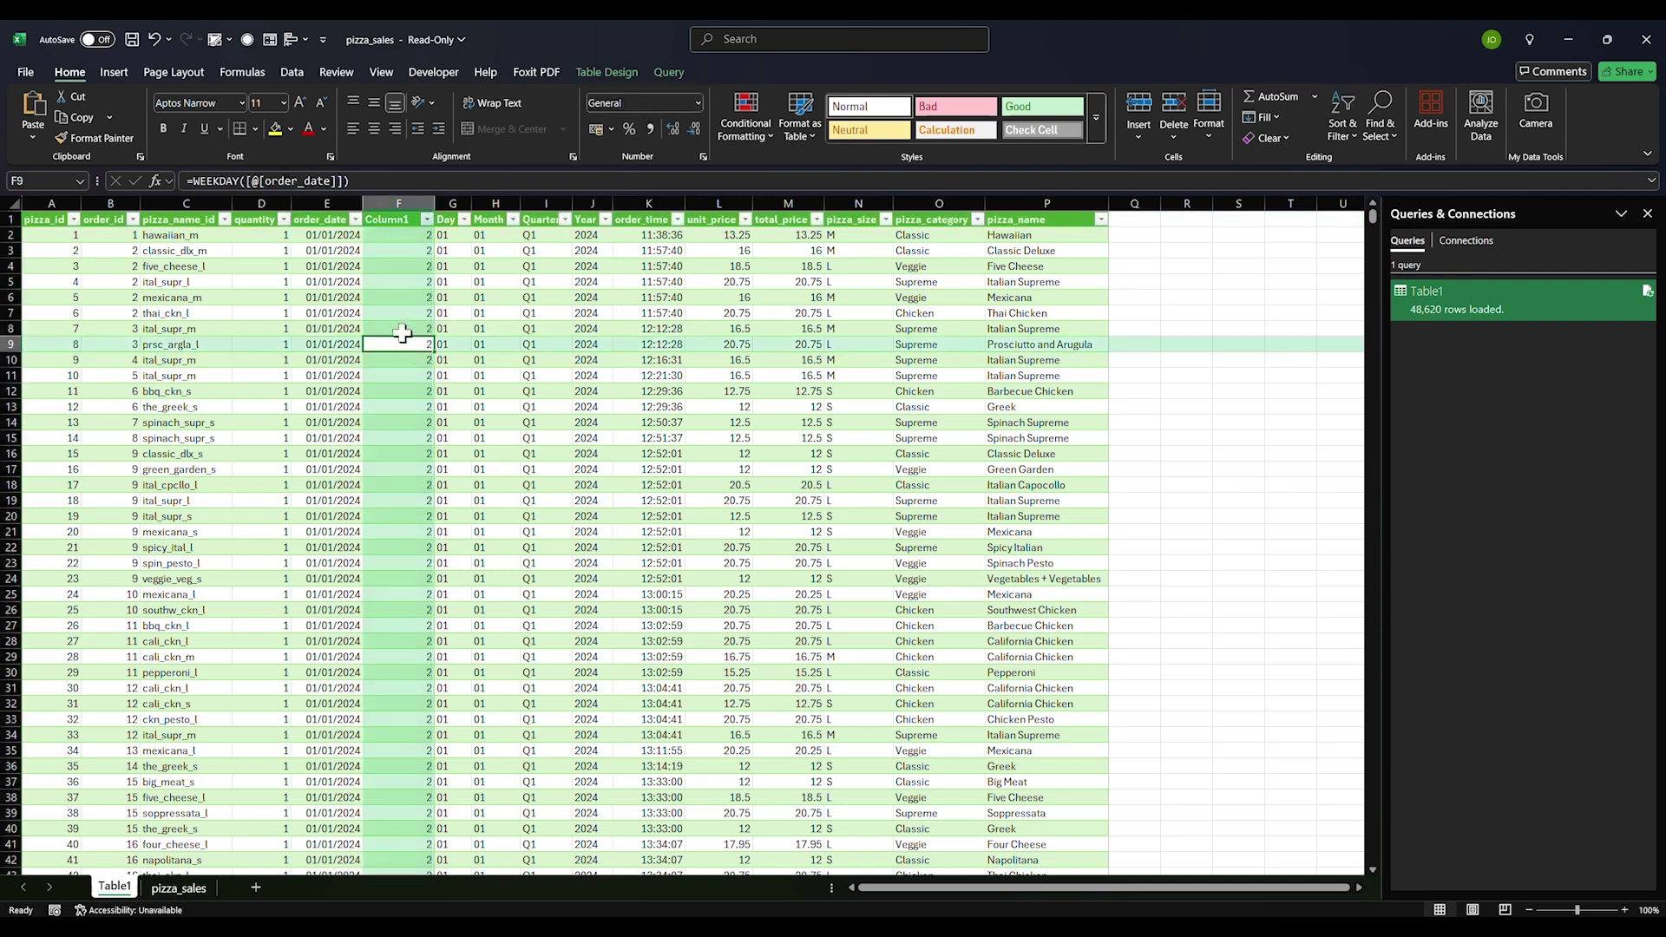
click(404, 236)
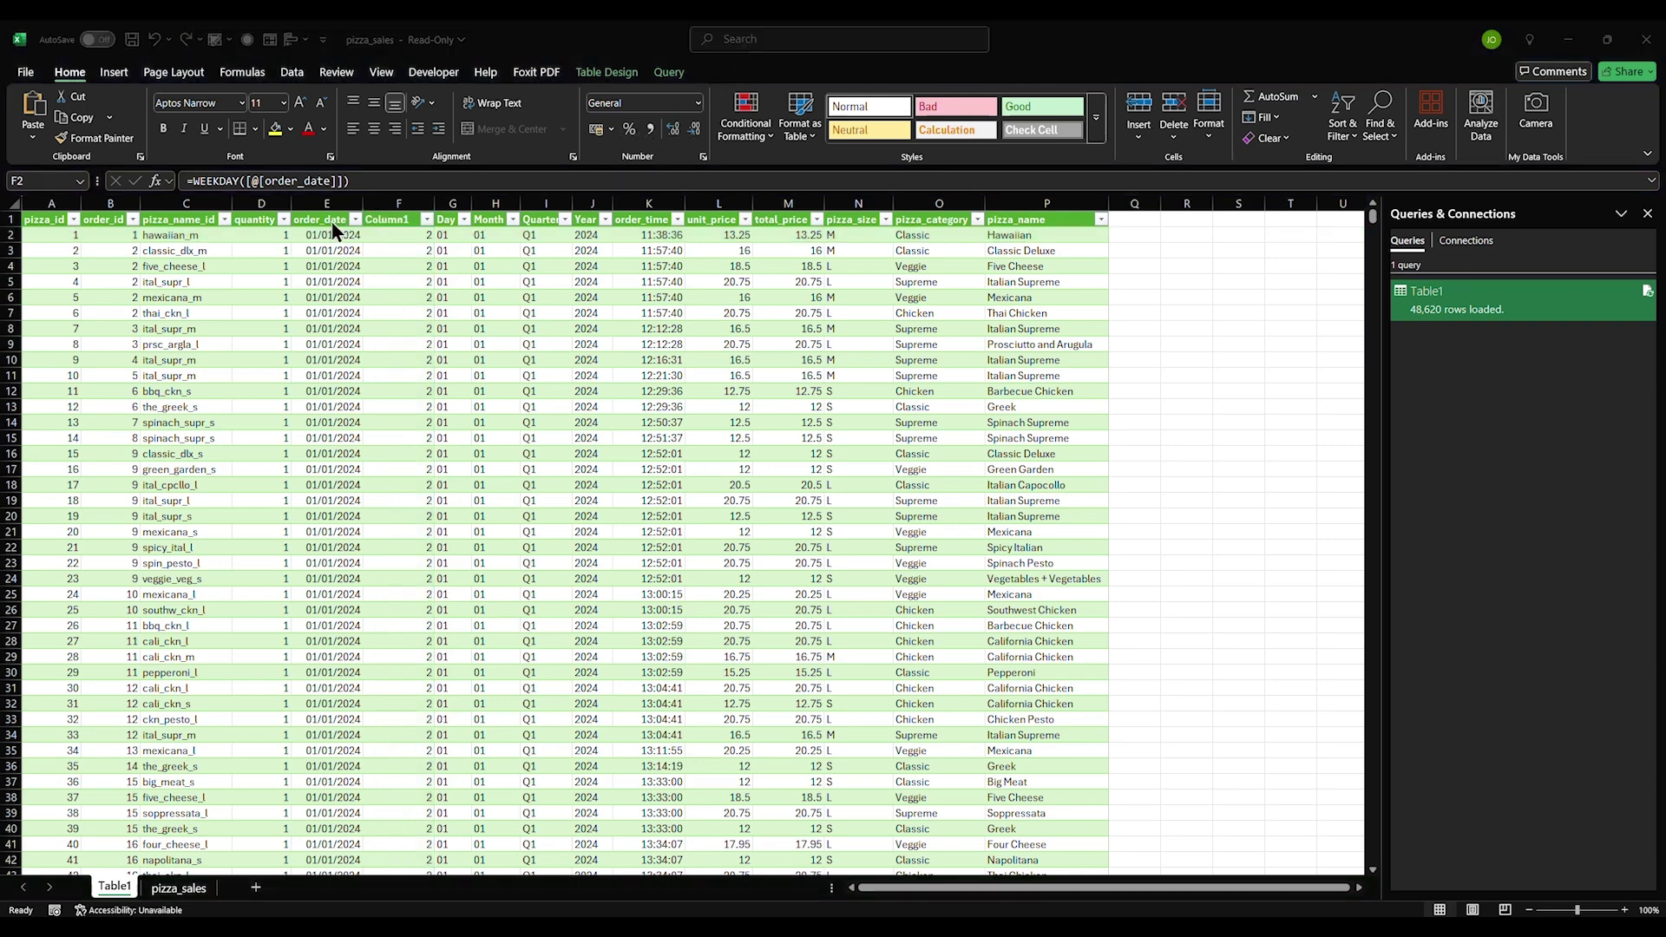
Apply the *14/03/2012 Date format with the English (Nigeria) locale to the order_date column's cells
click(301, 213)
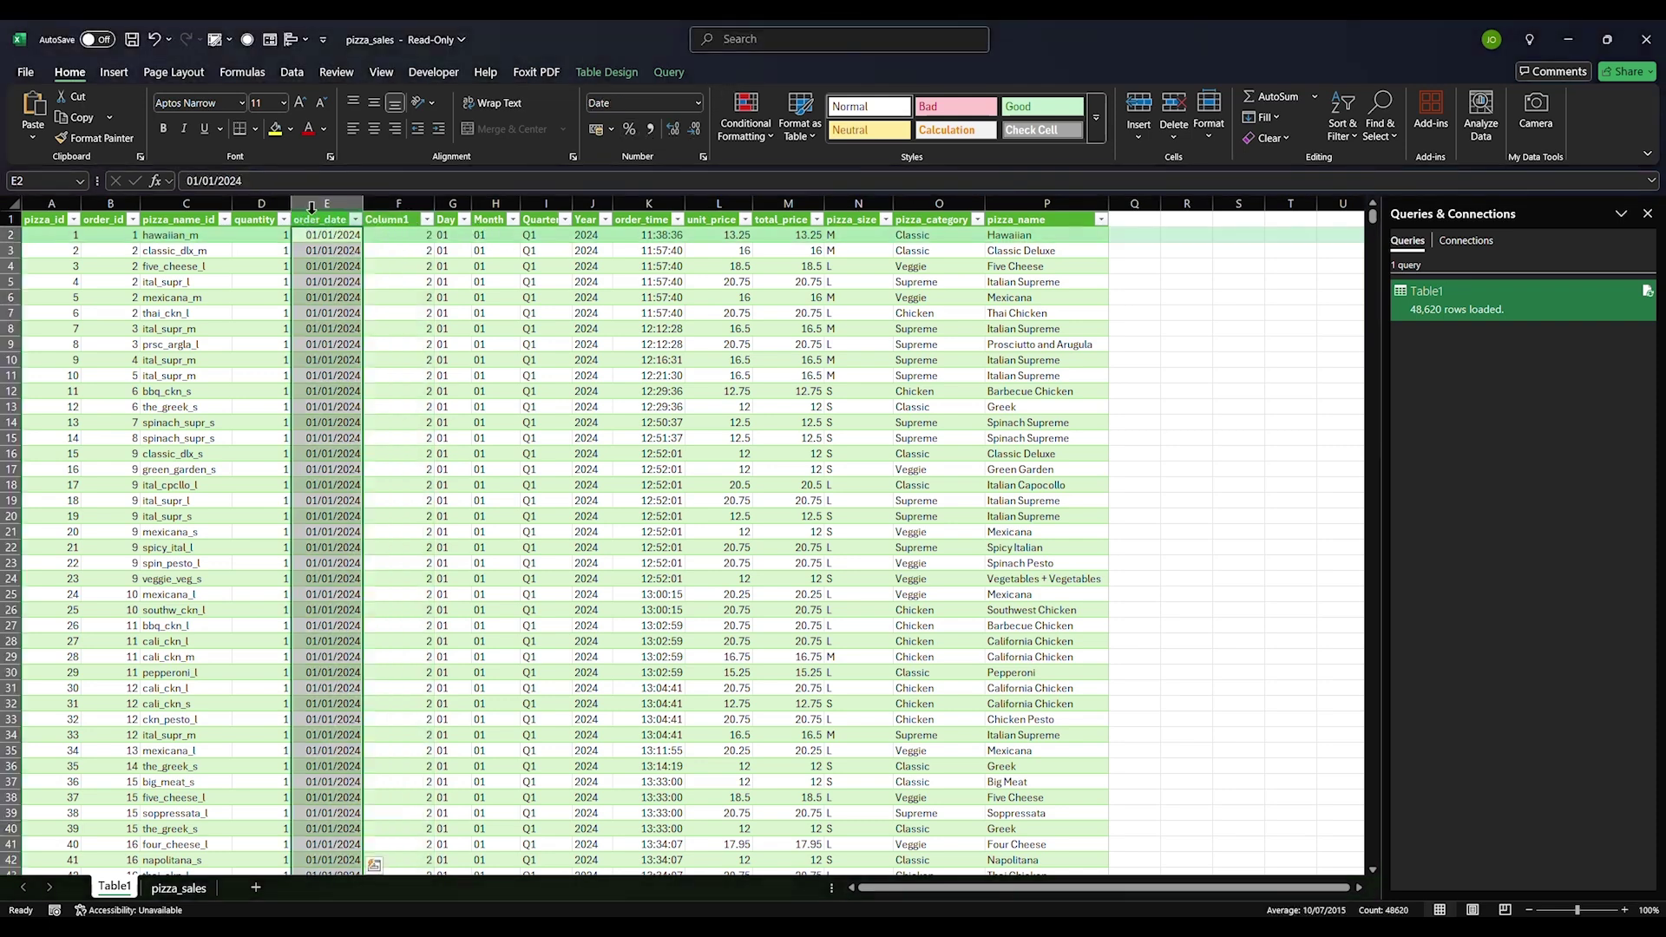
key(ctrl+1)
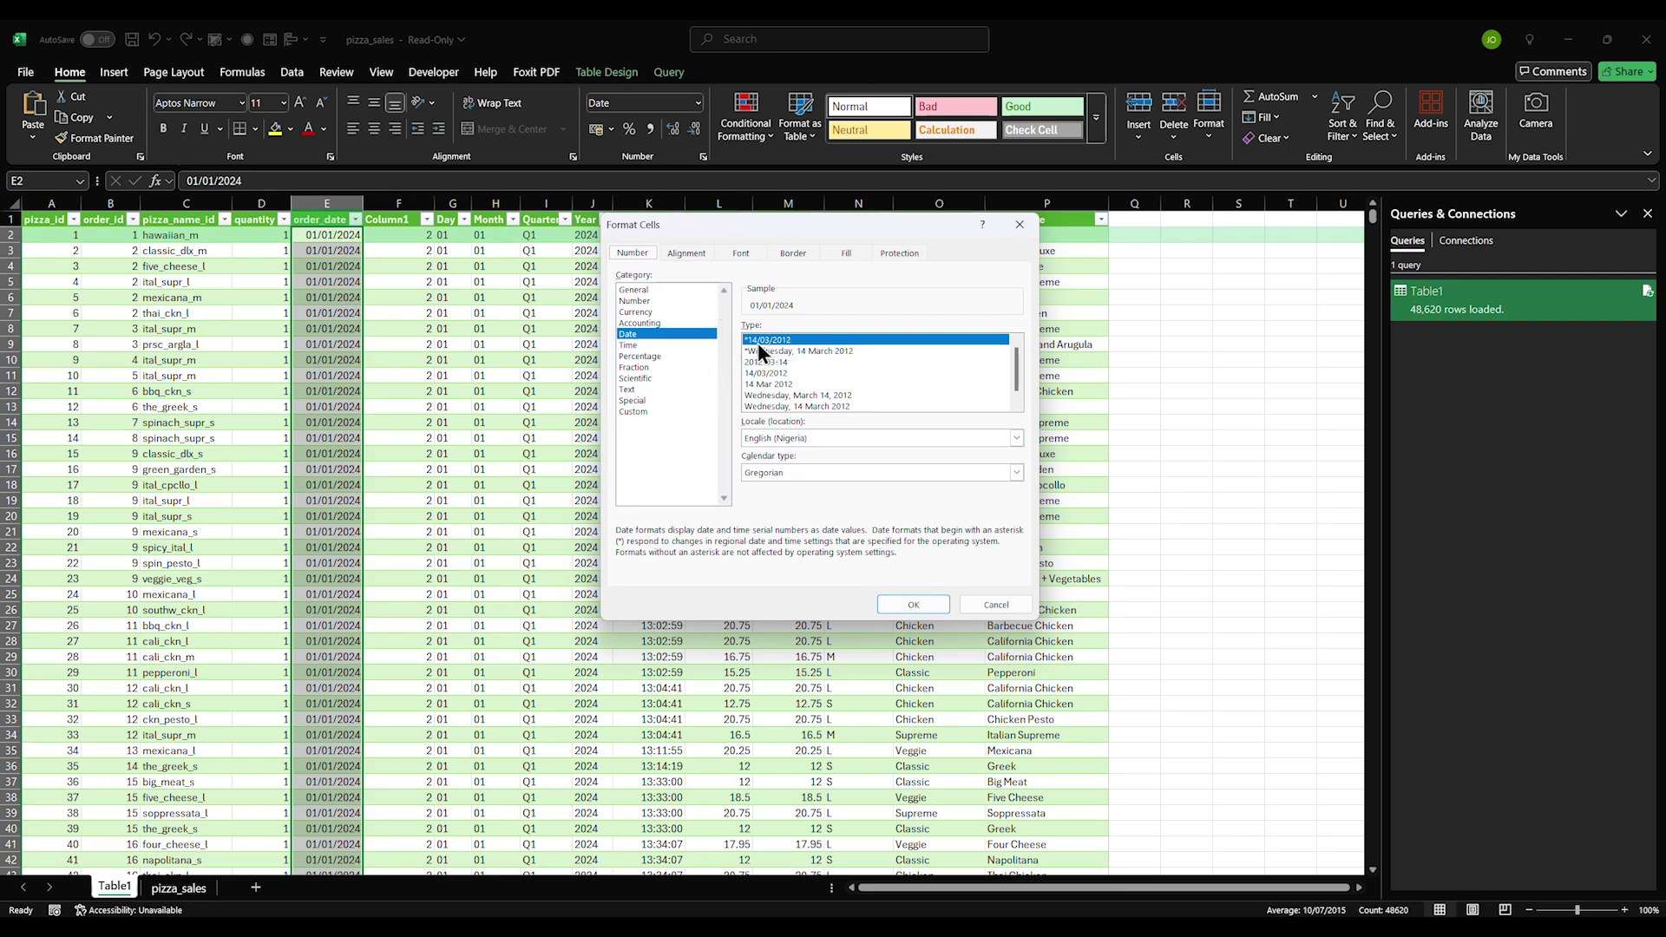
click(913, 604)
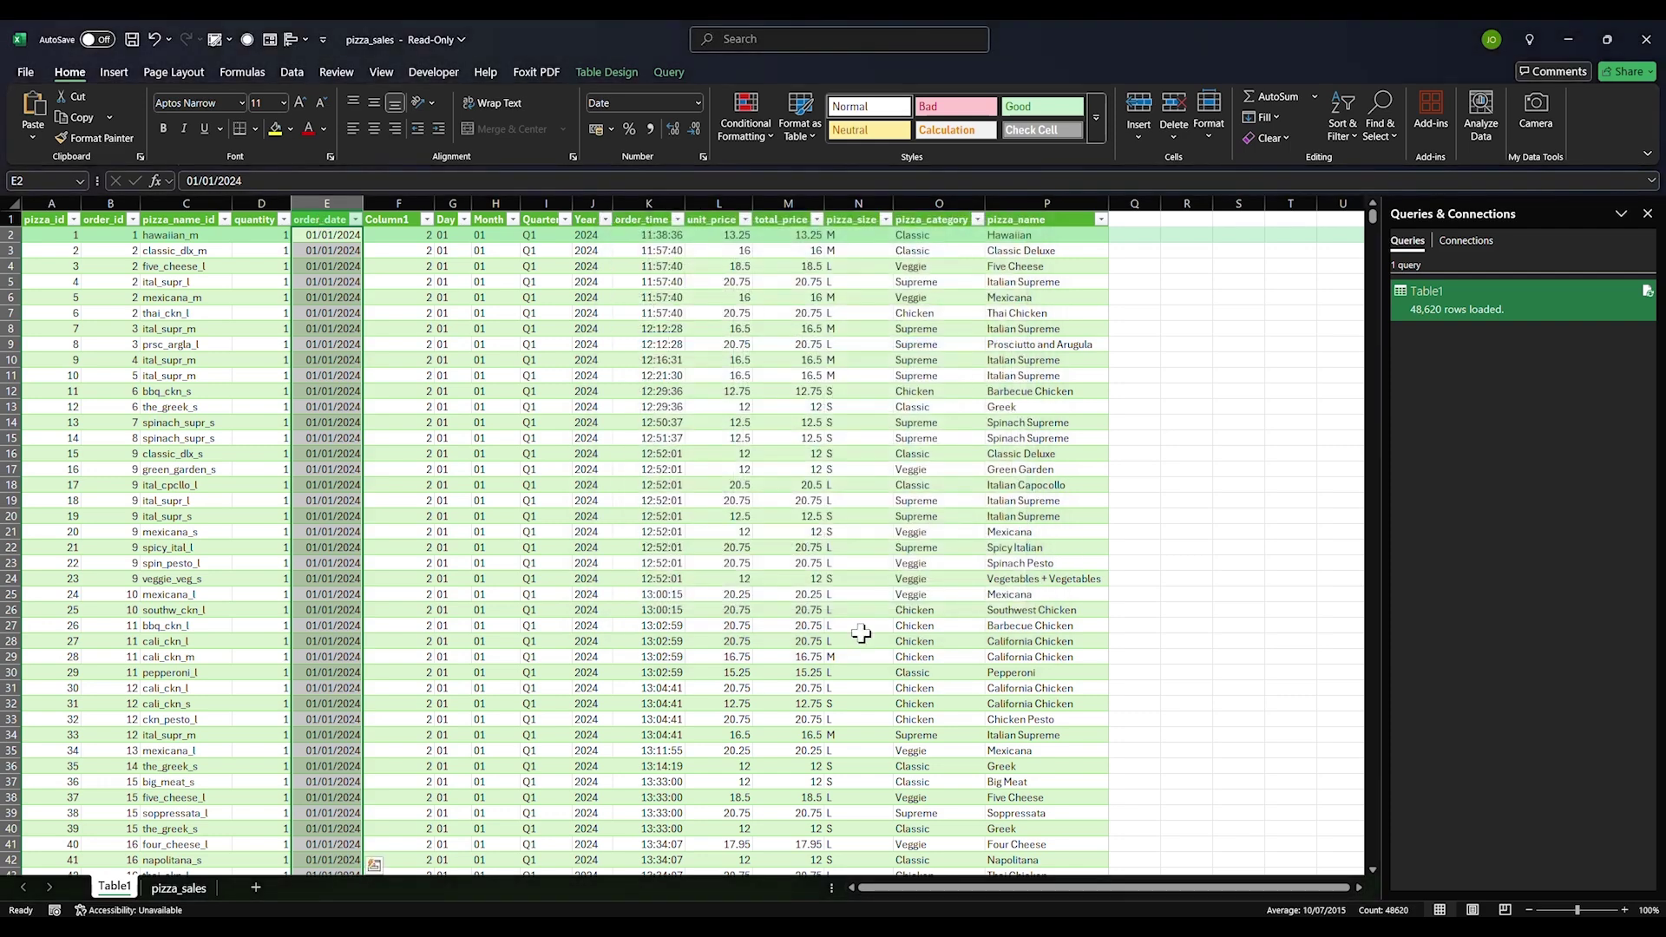
Replace Column1's formula with =TEXT([@[order_date]],"dddd"), entered in cell F2, and review it
click(410, 235)
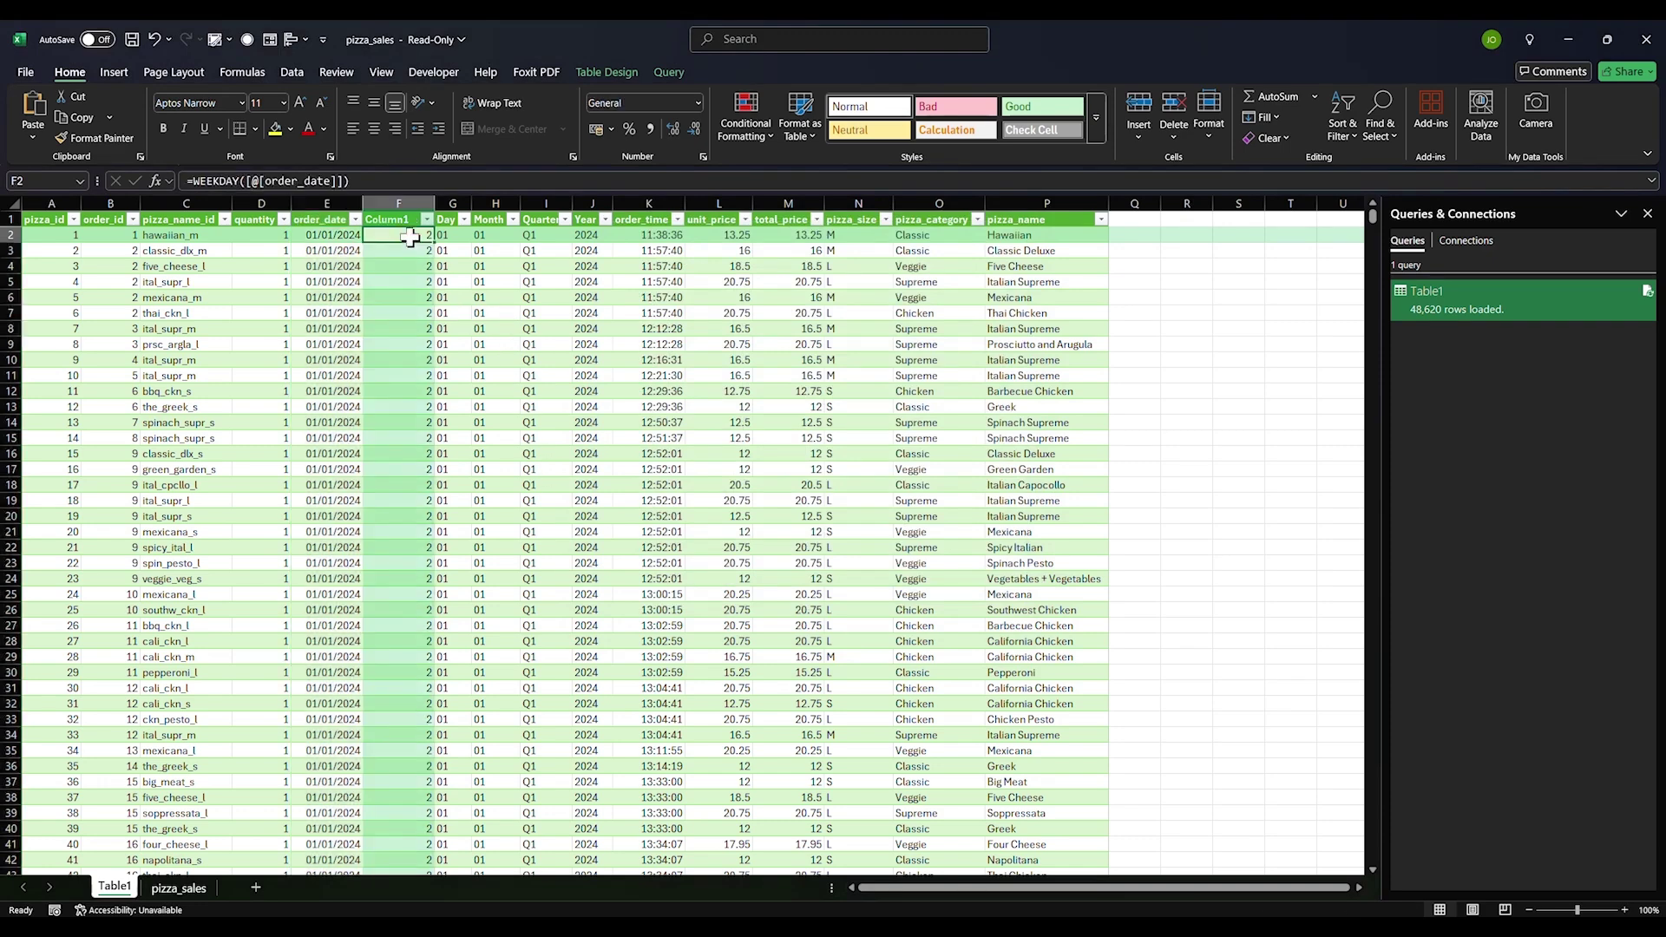
text(=)
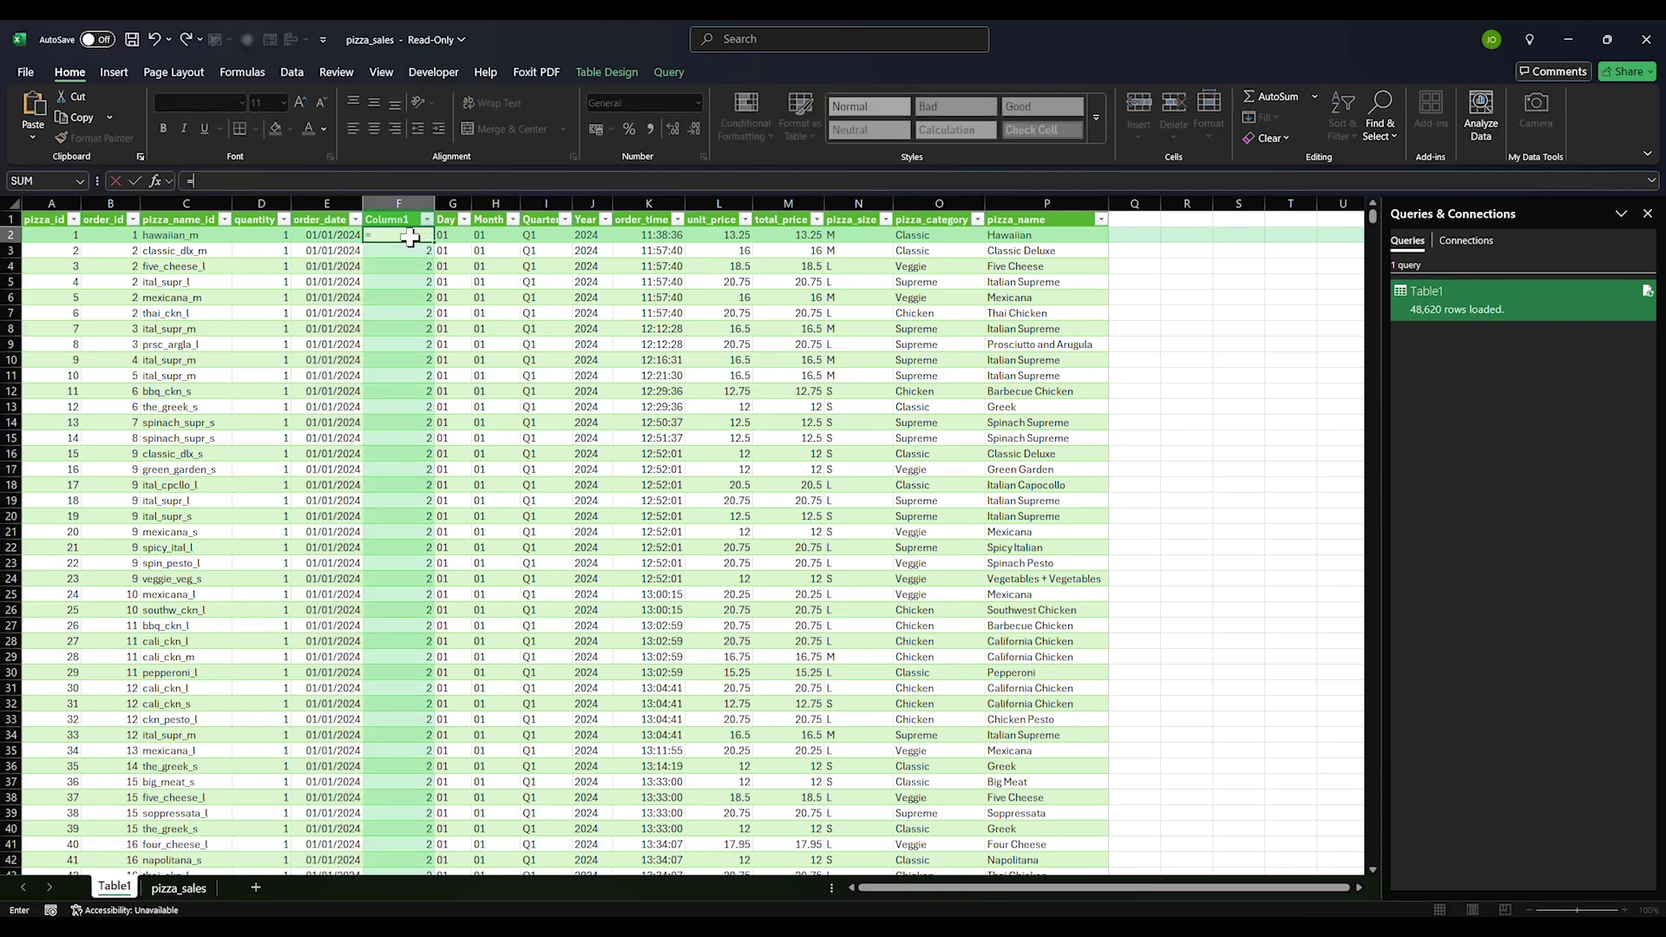
text(tex)
key(Tab)
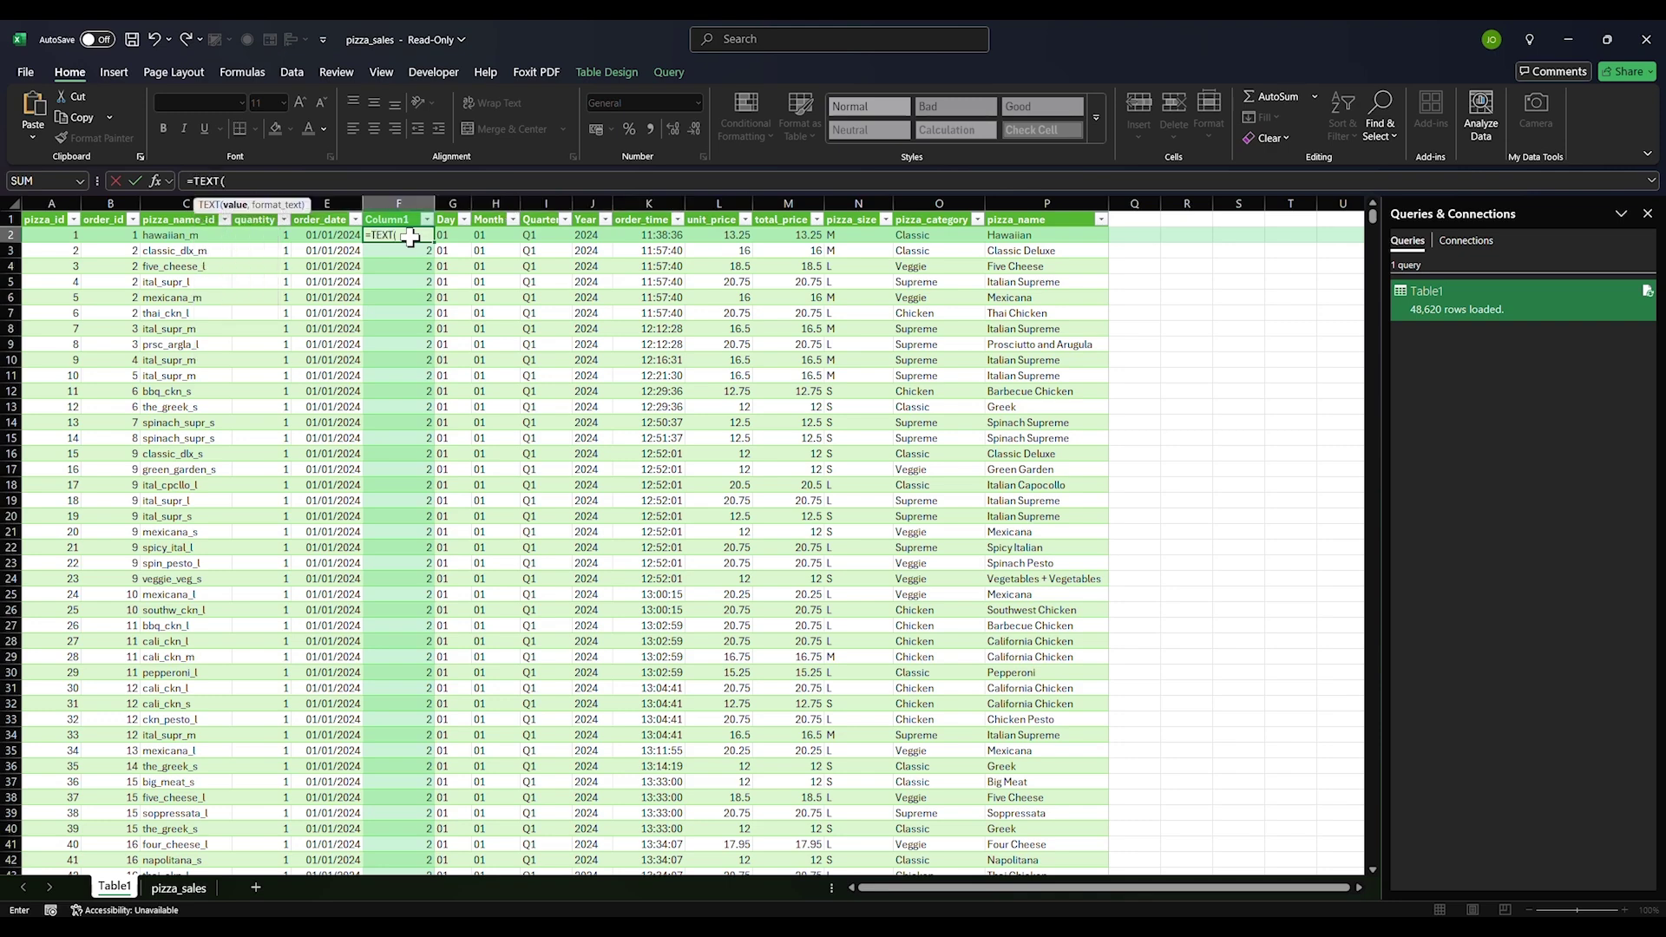
text(s)
key(BackSpace)
text(d)
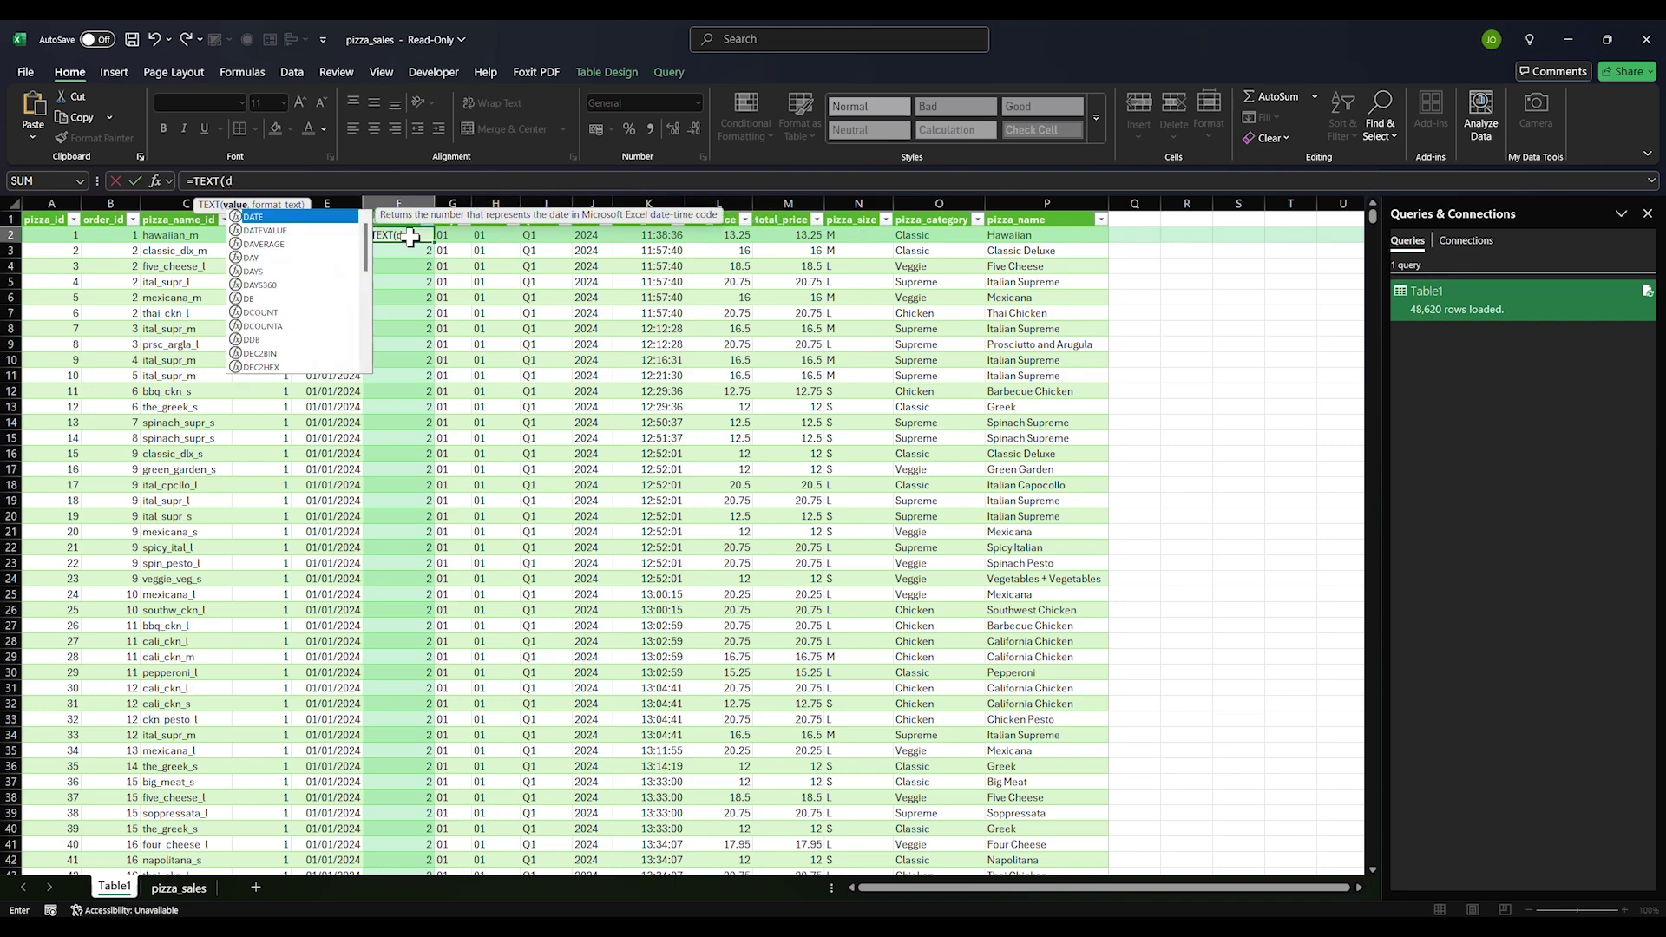
key(BackSpace)
click(351, 236)
text(,)
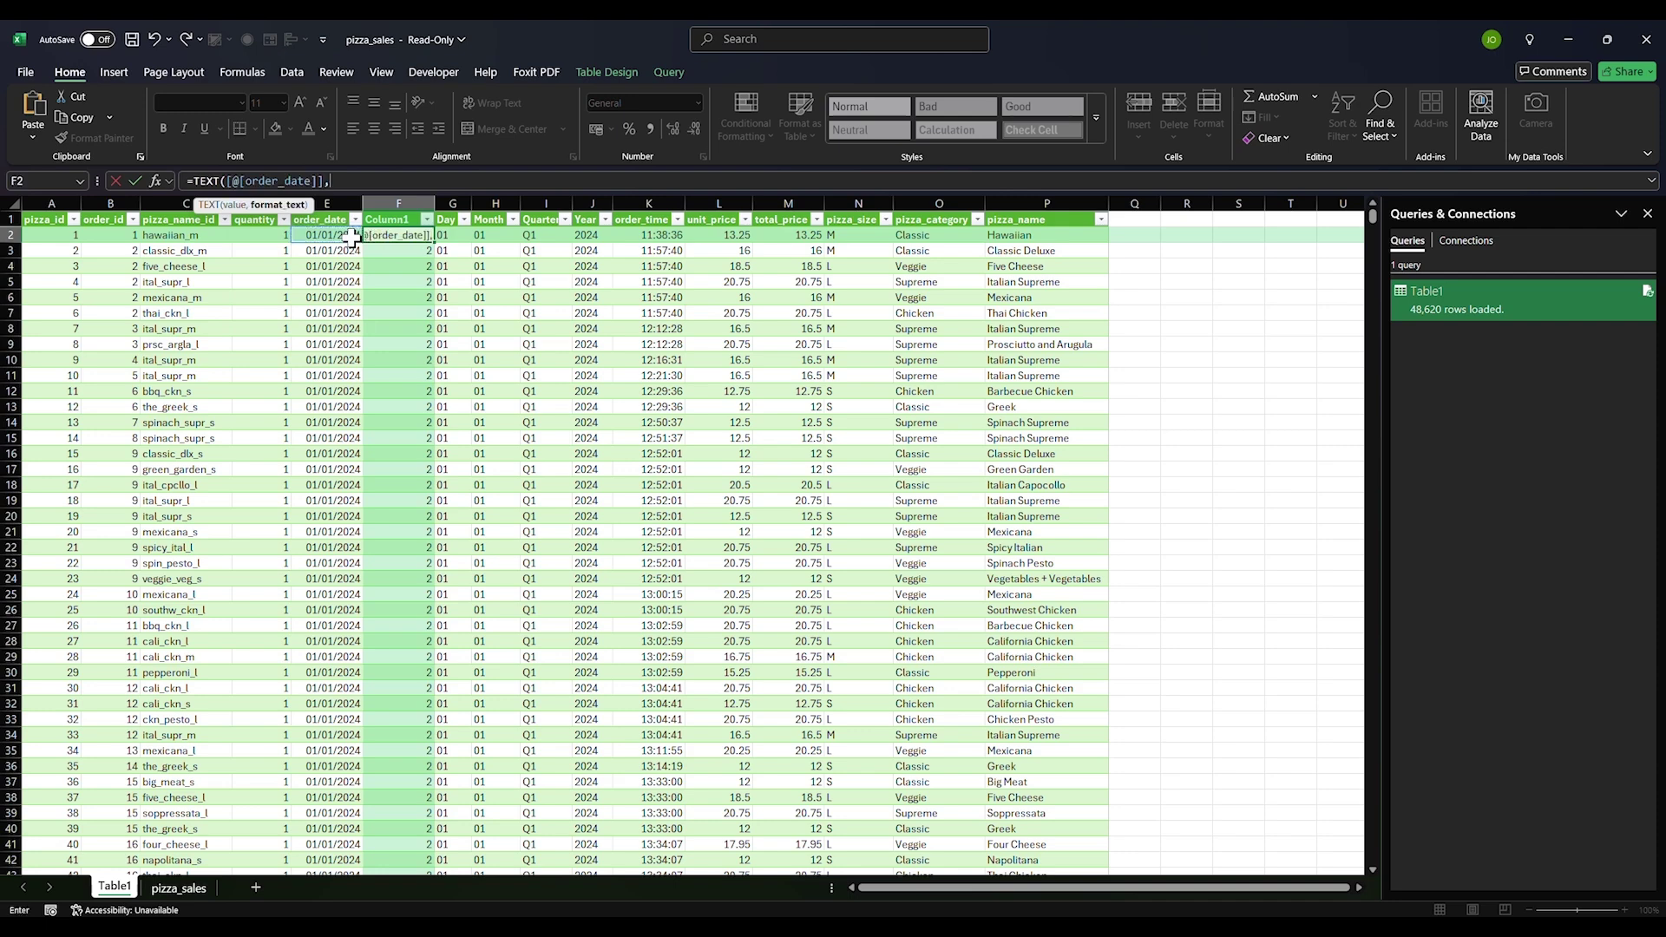
text("dddd")
text())
key(Return)
click(393, 233)
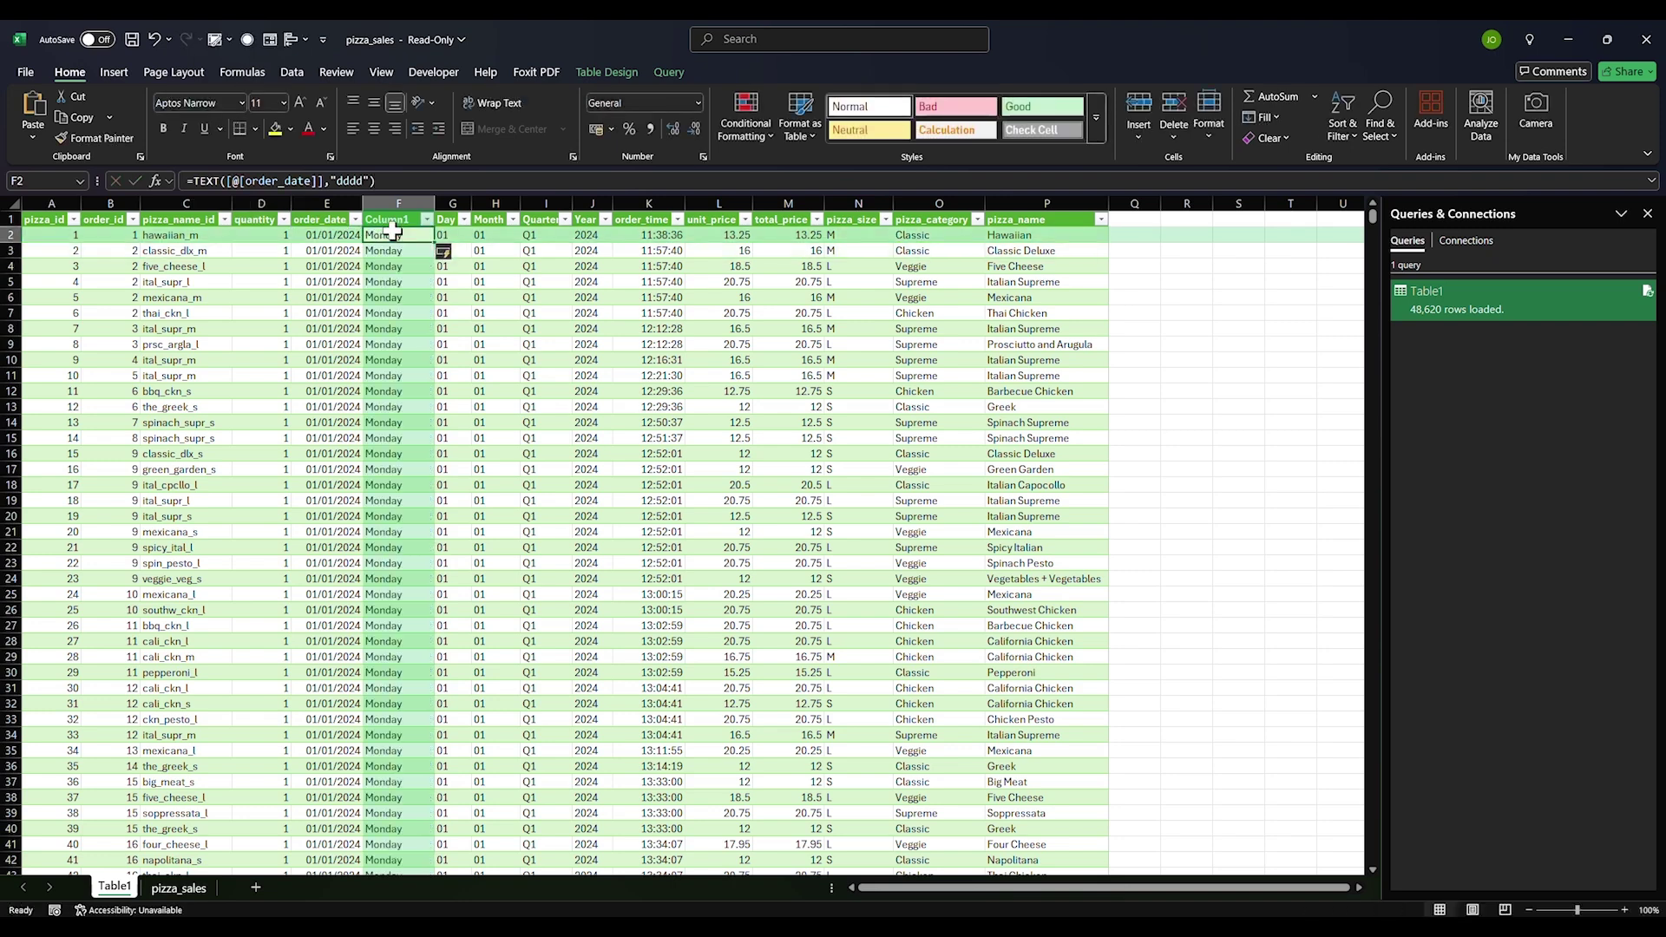
click(368, 182)
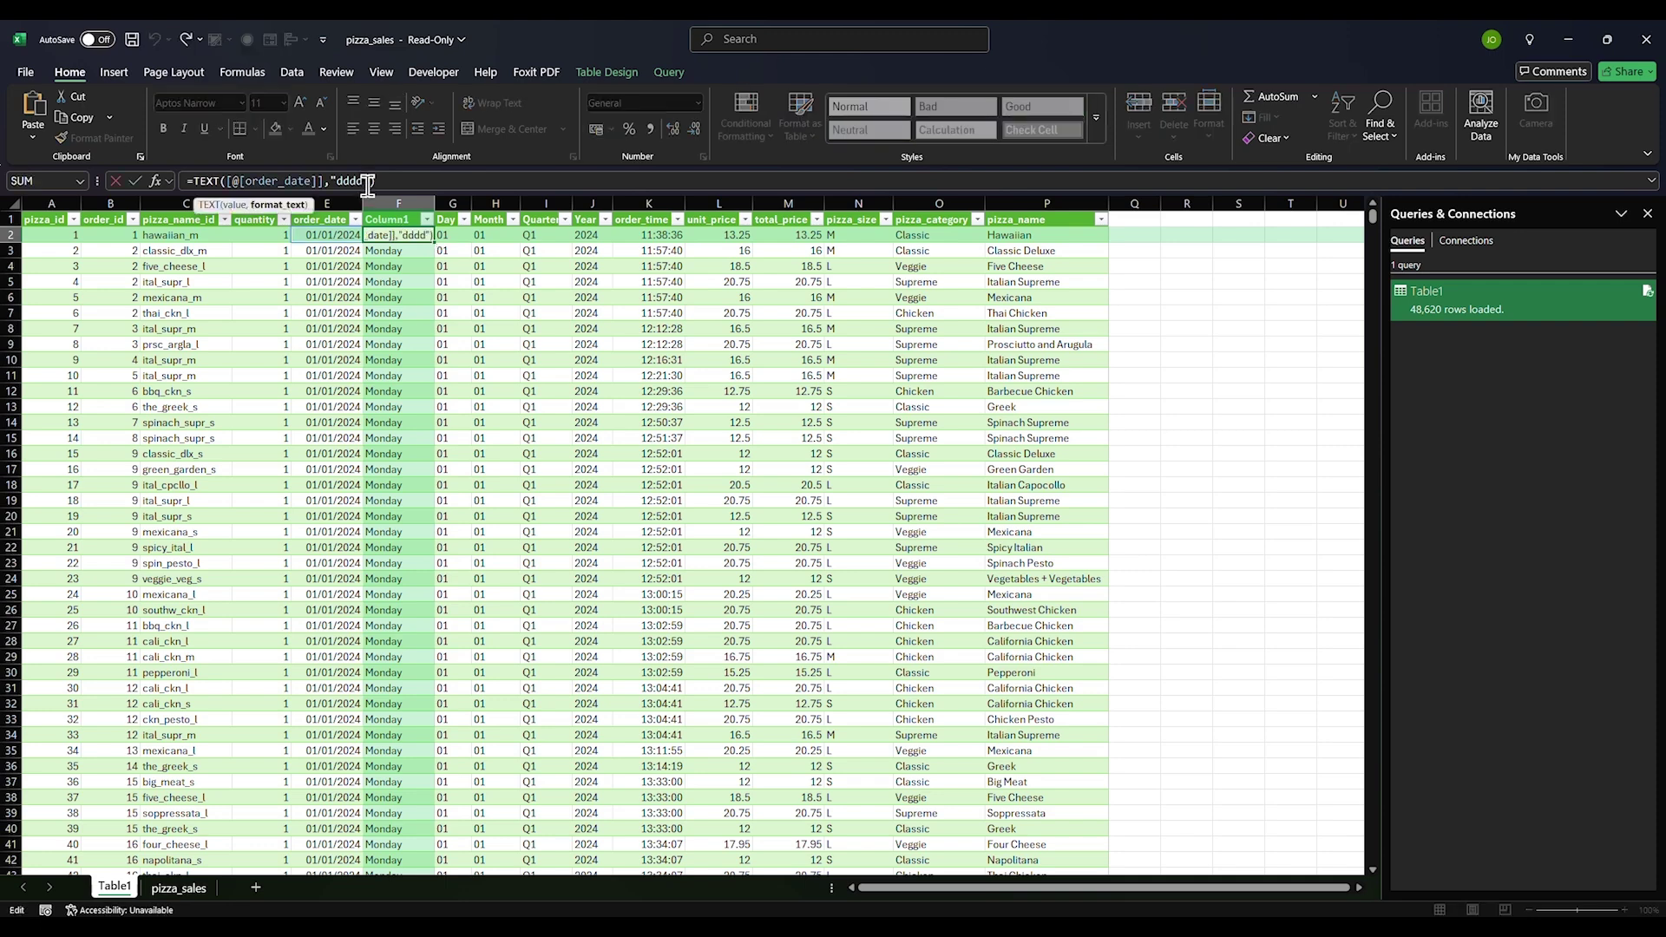
click(404, 281)
click(408, 236)
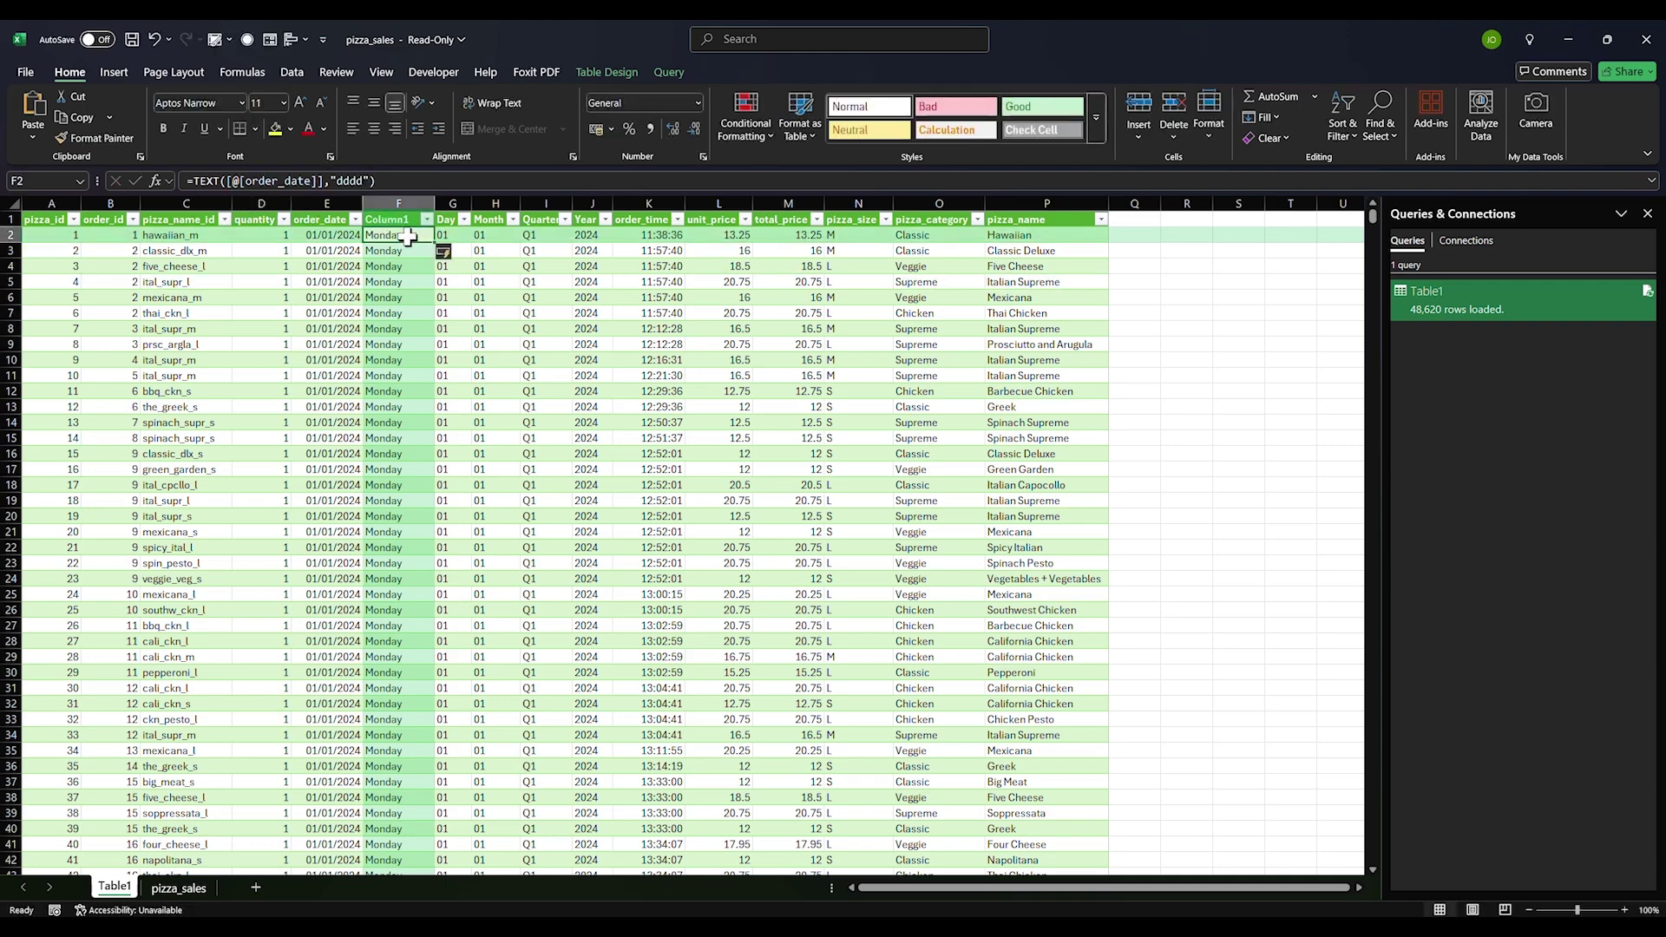
Enter the formula =WEEKDAY([@[order_date]],1) in cell Q2 beside the table's last column
click(1138, 235)
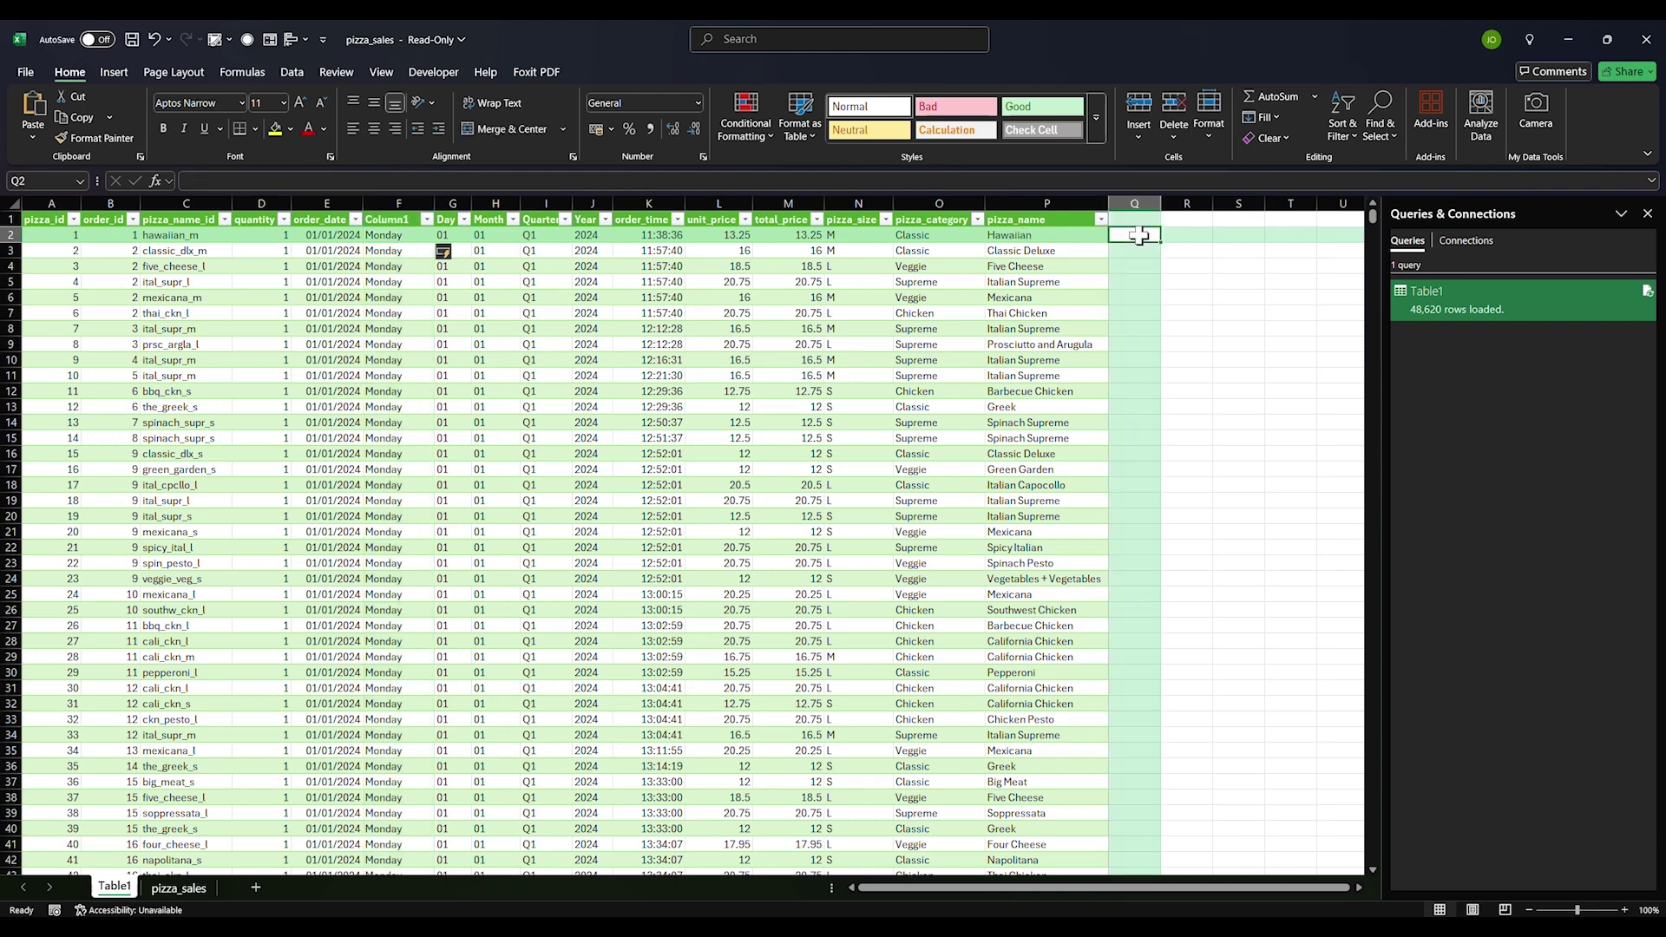
text(=we)
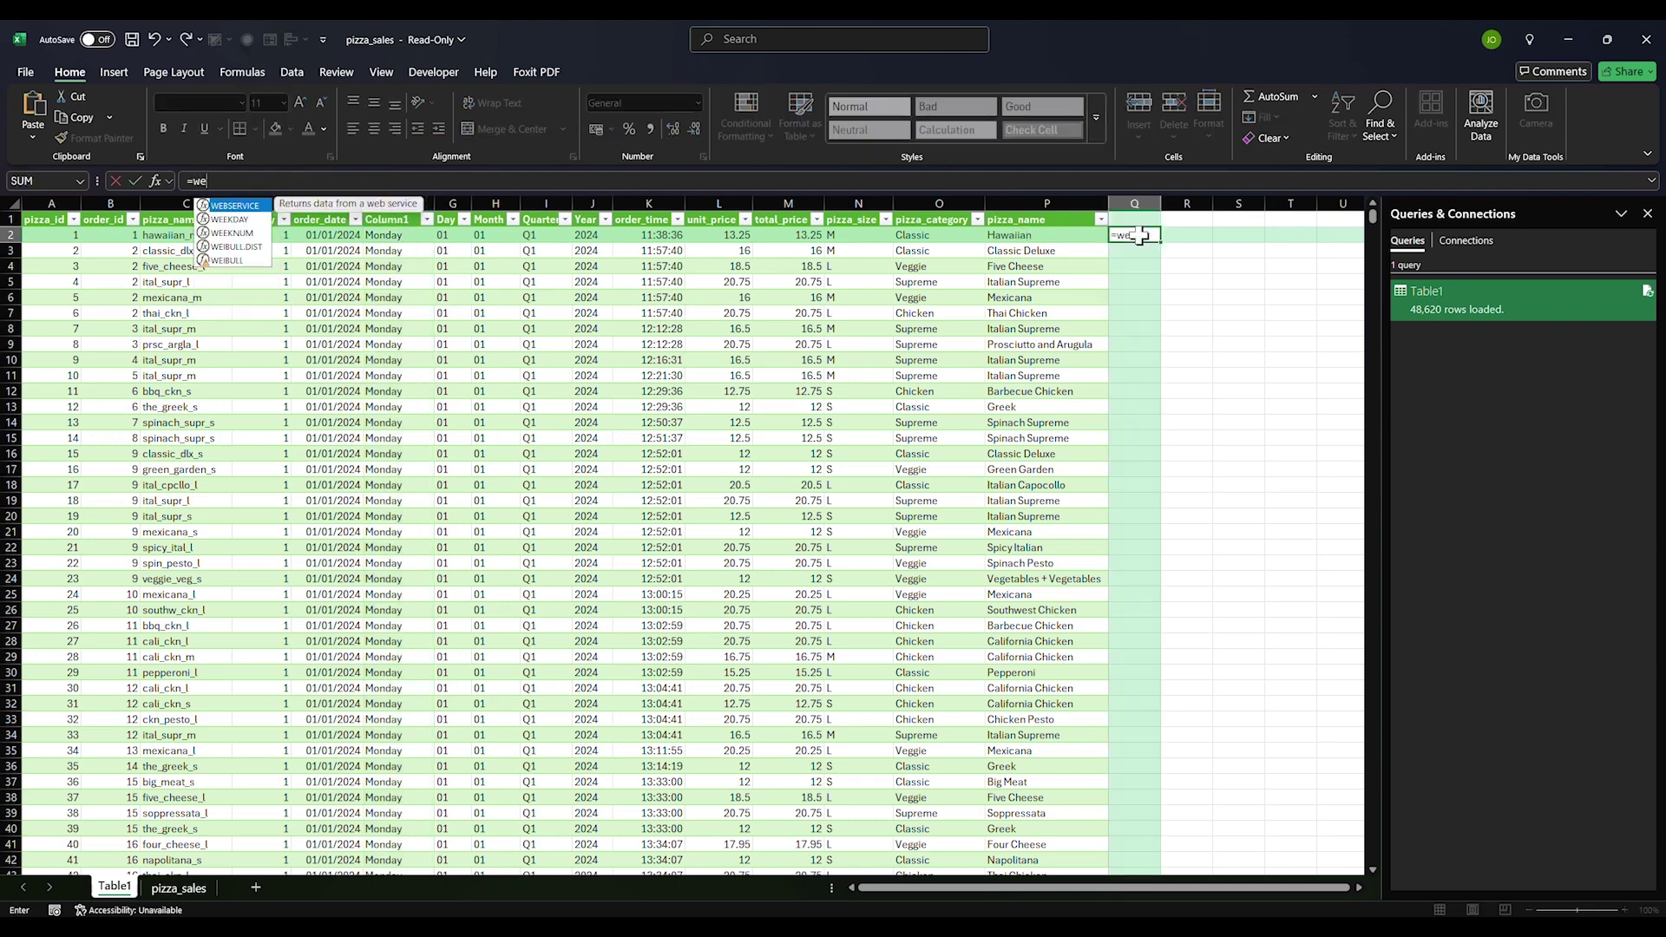
key(Down)
key(Tab)
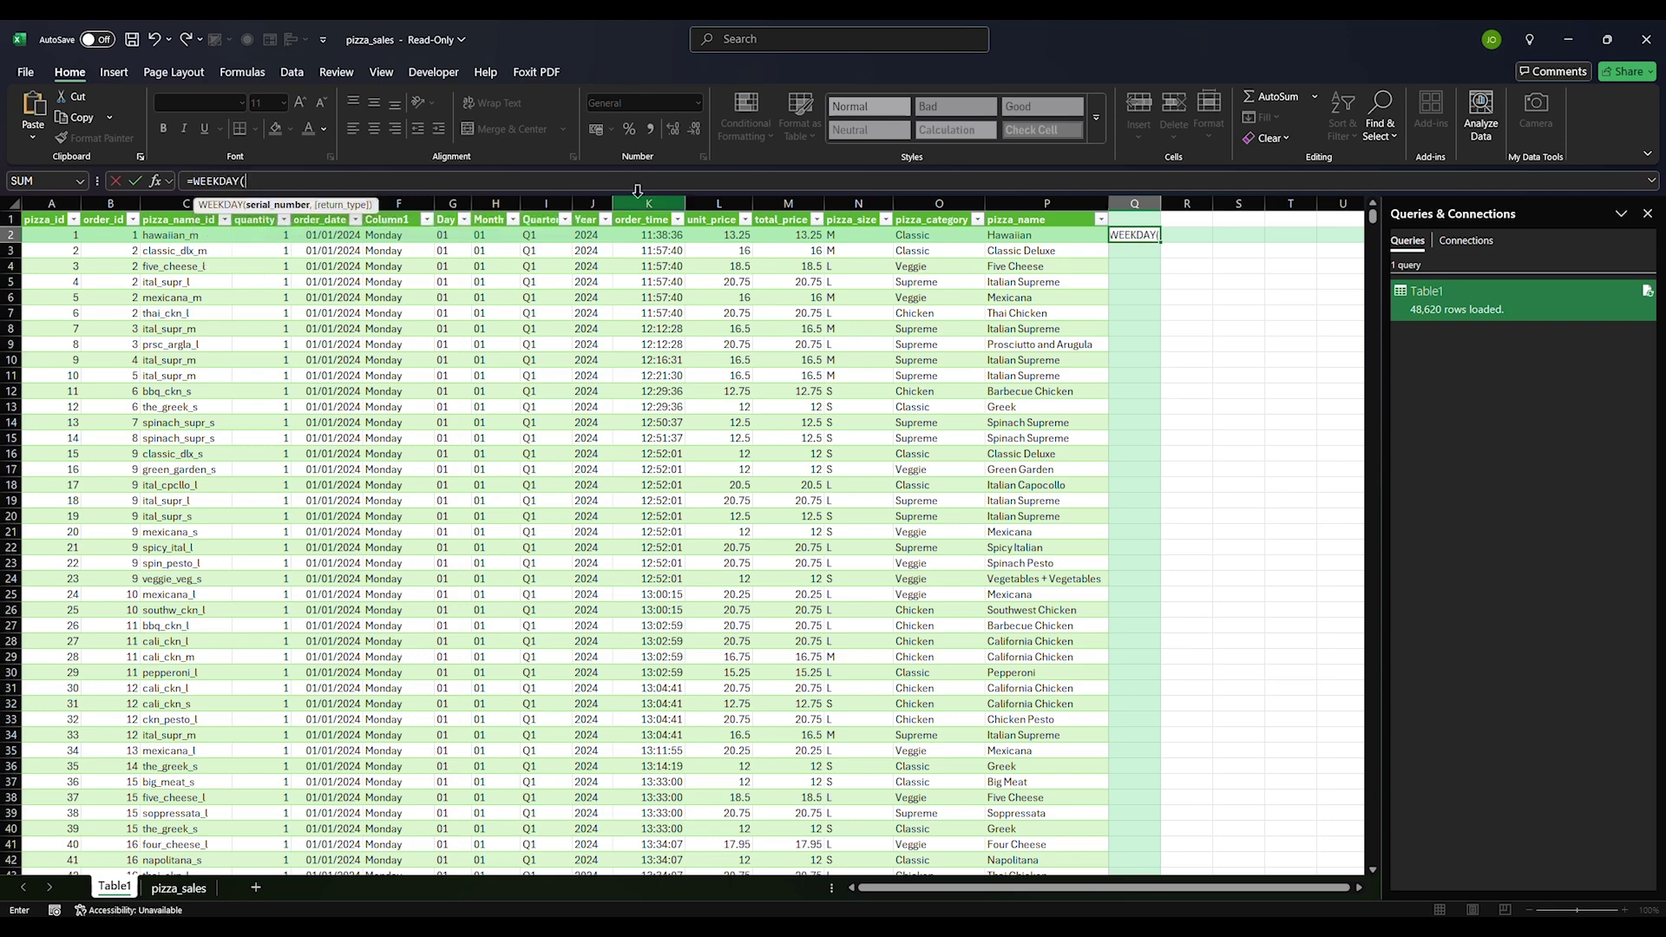
click(335, 236)
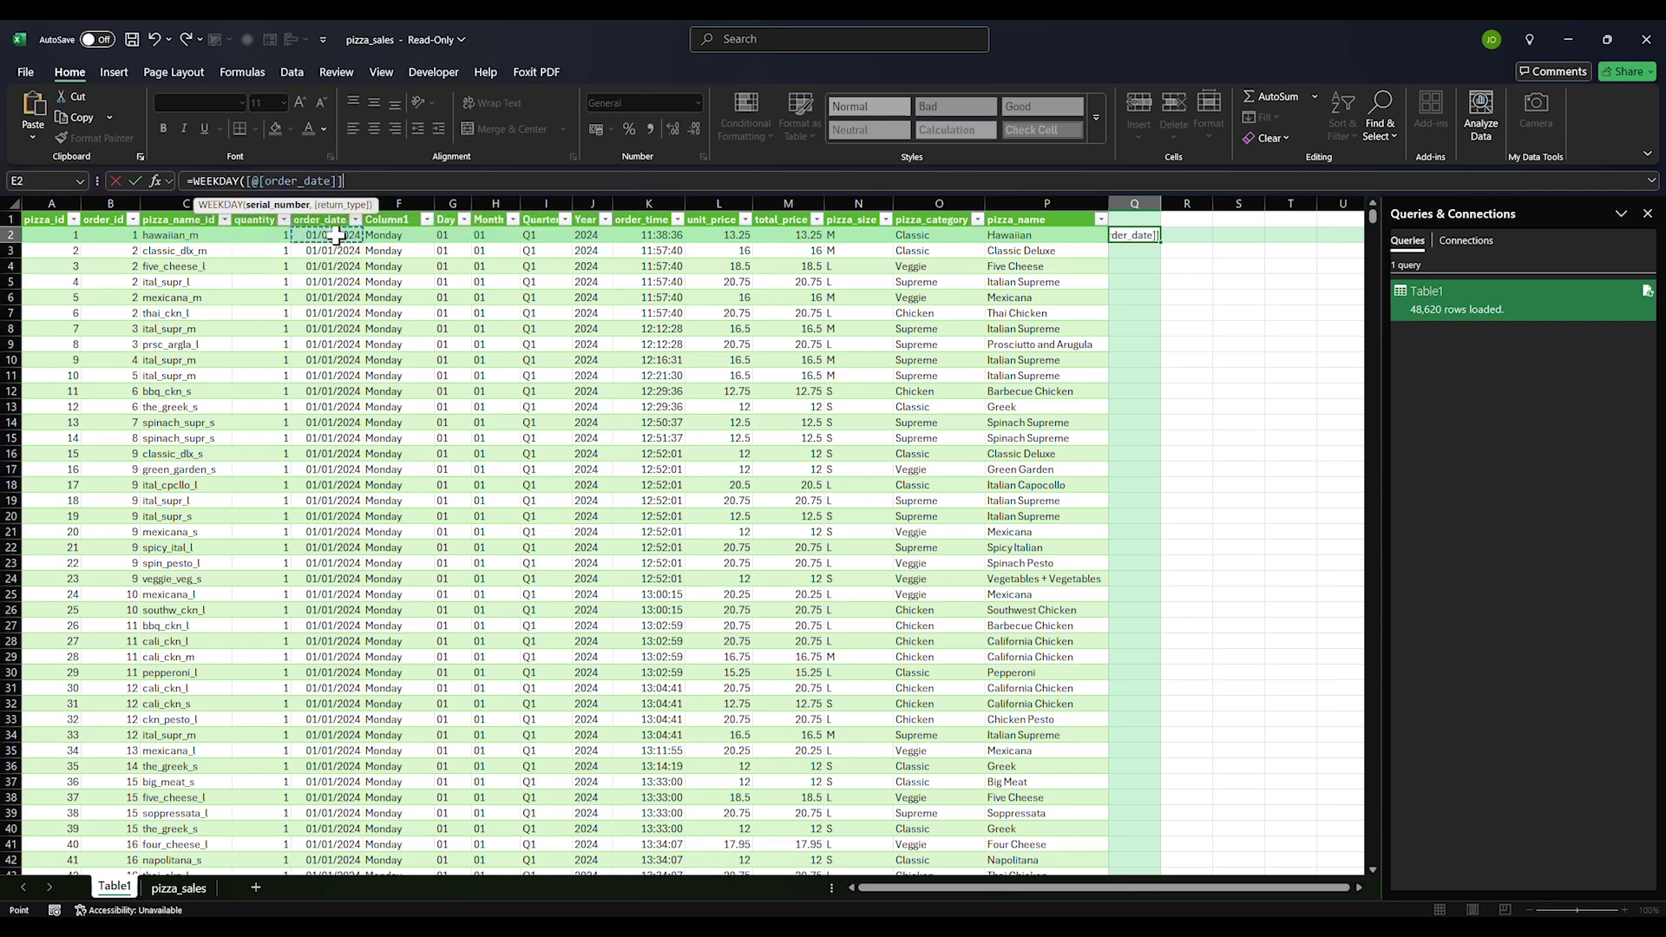
text(,)
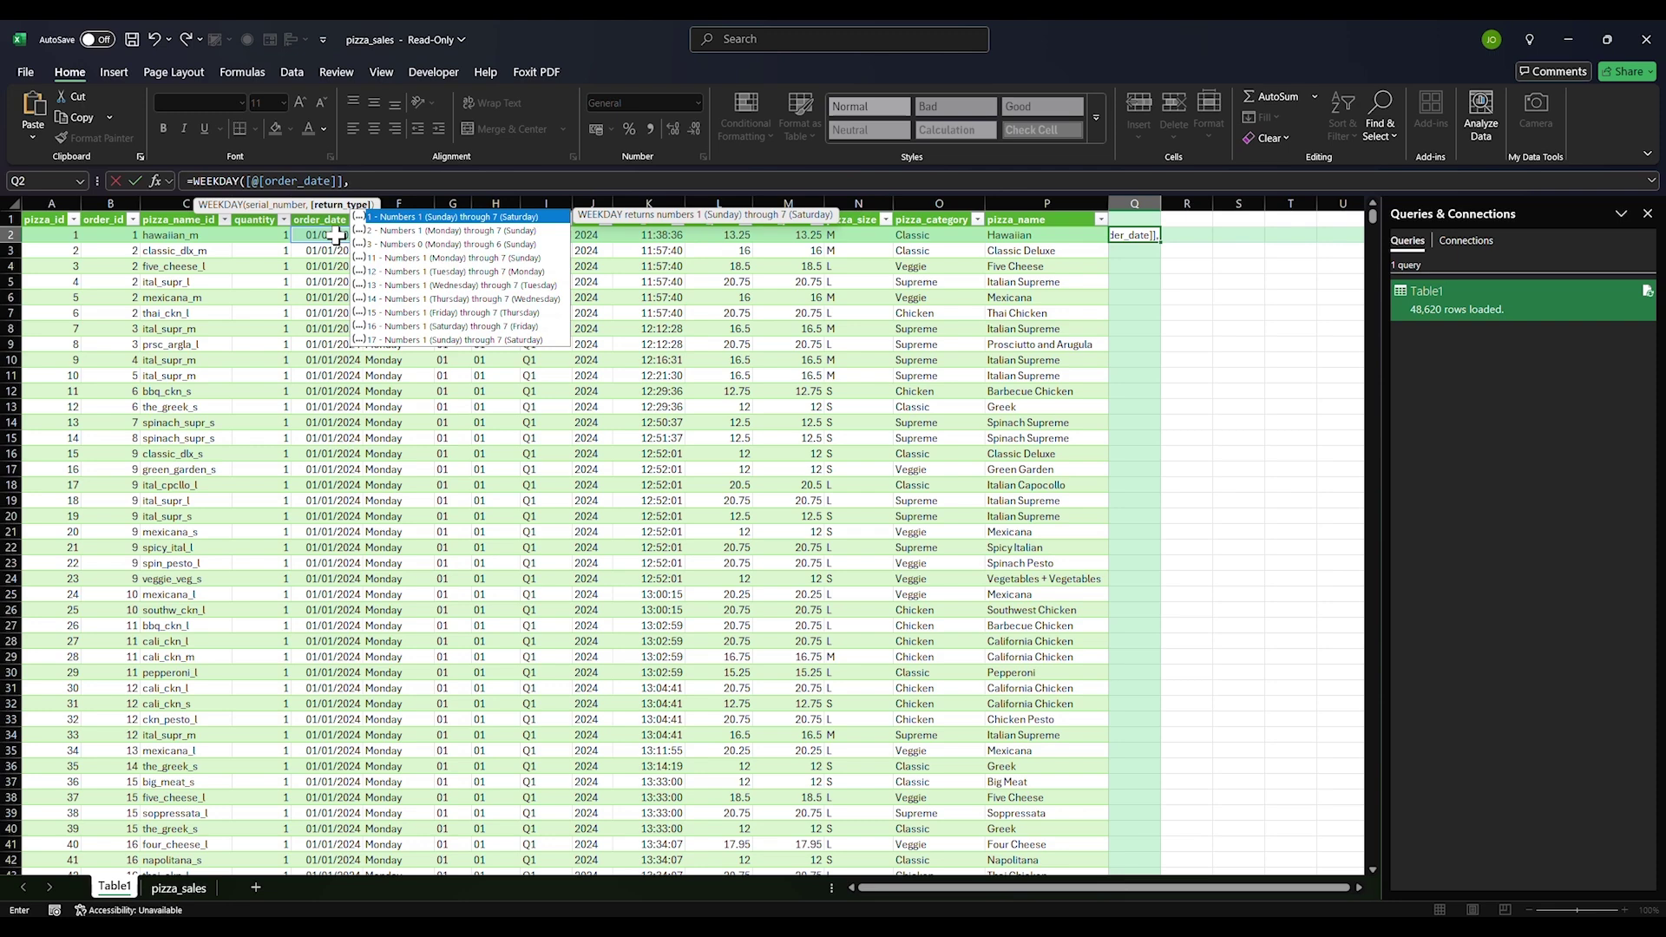
key(Tab)
key(Return)
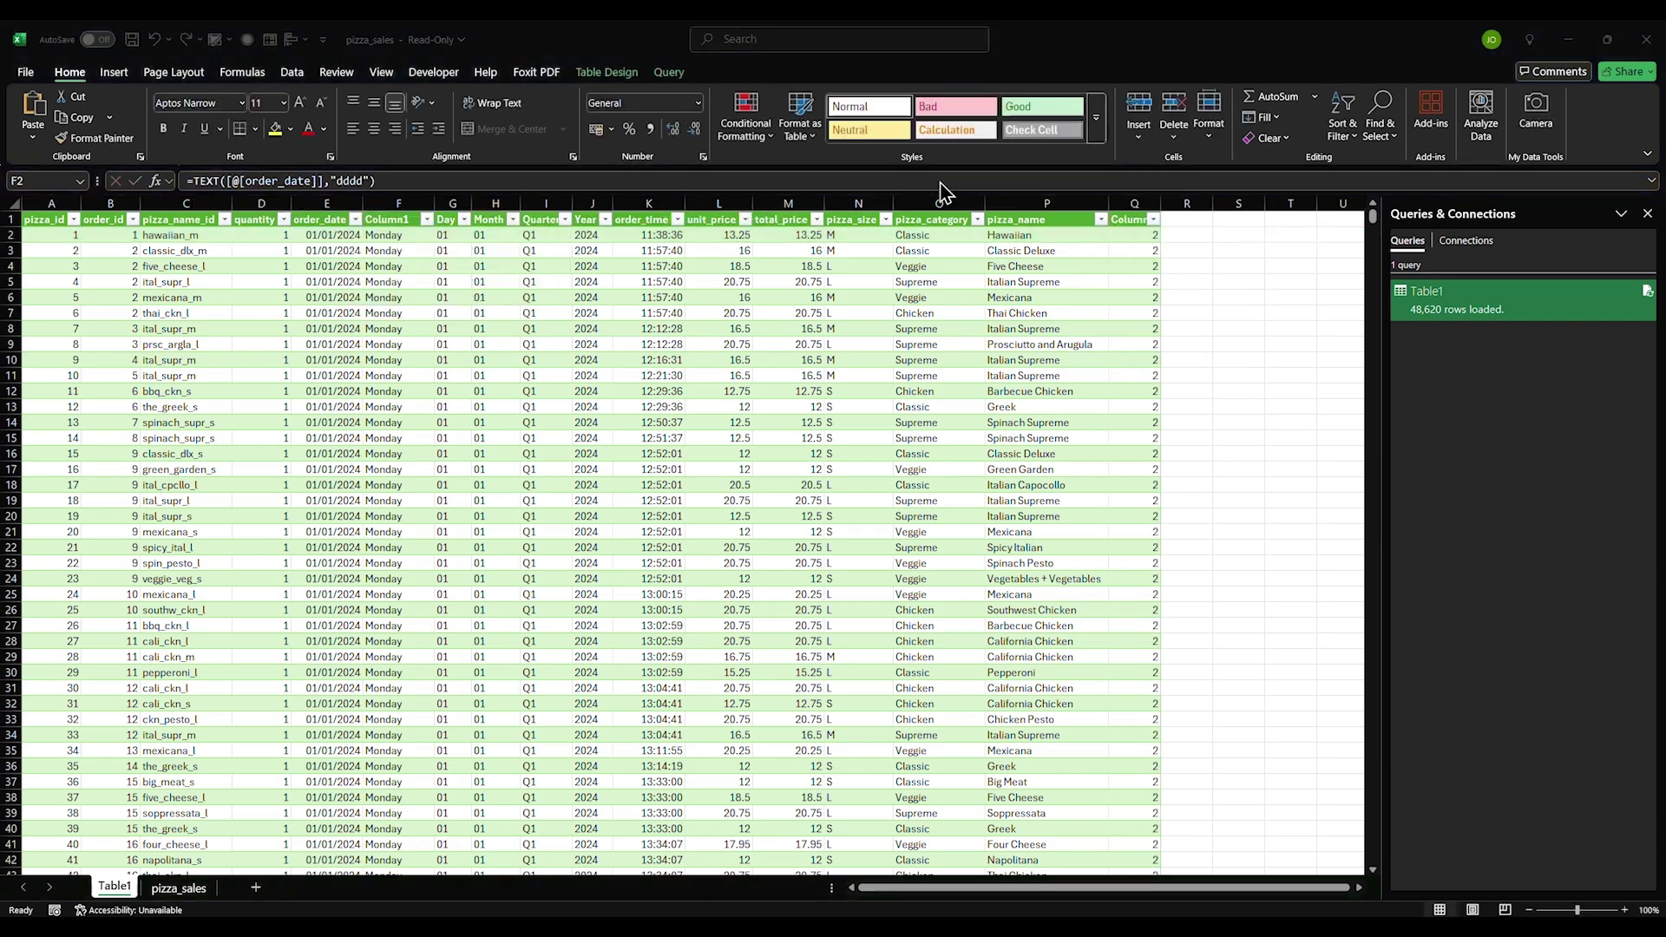
Delete column Q with the extra WEEKDAY formula
click(1136, 236)
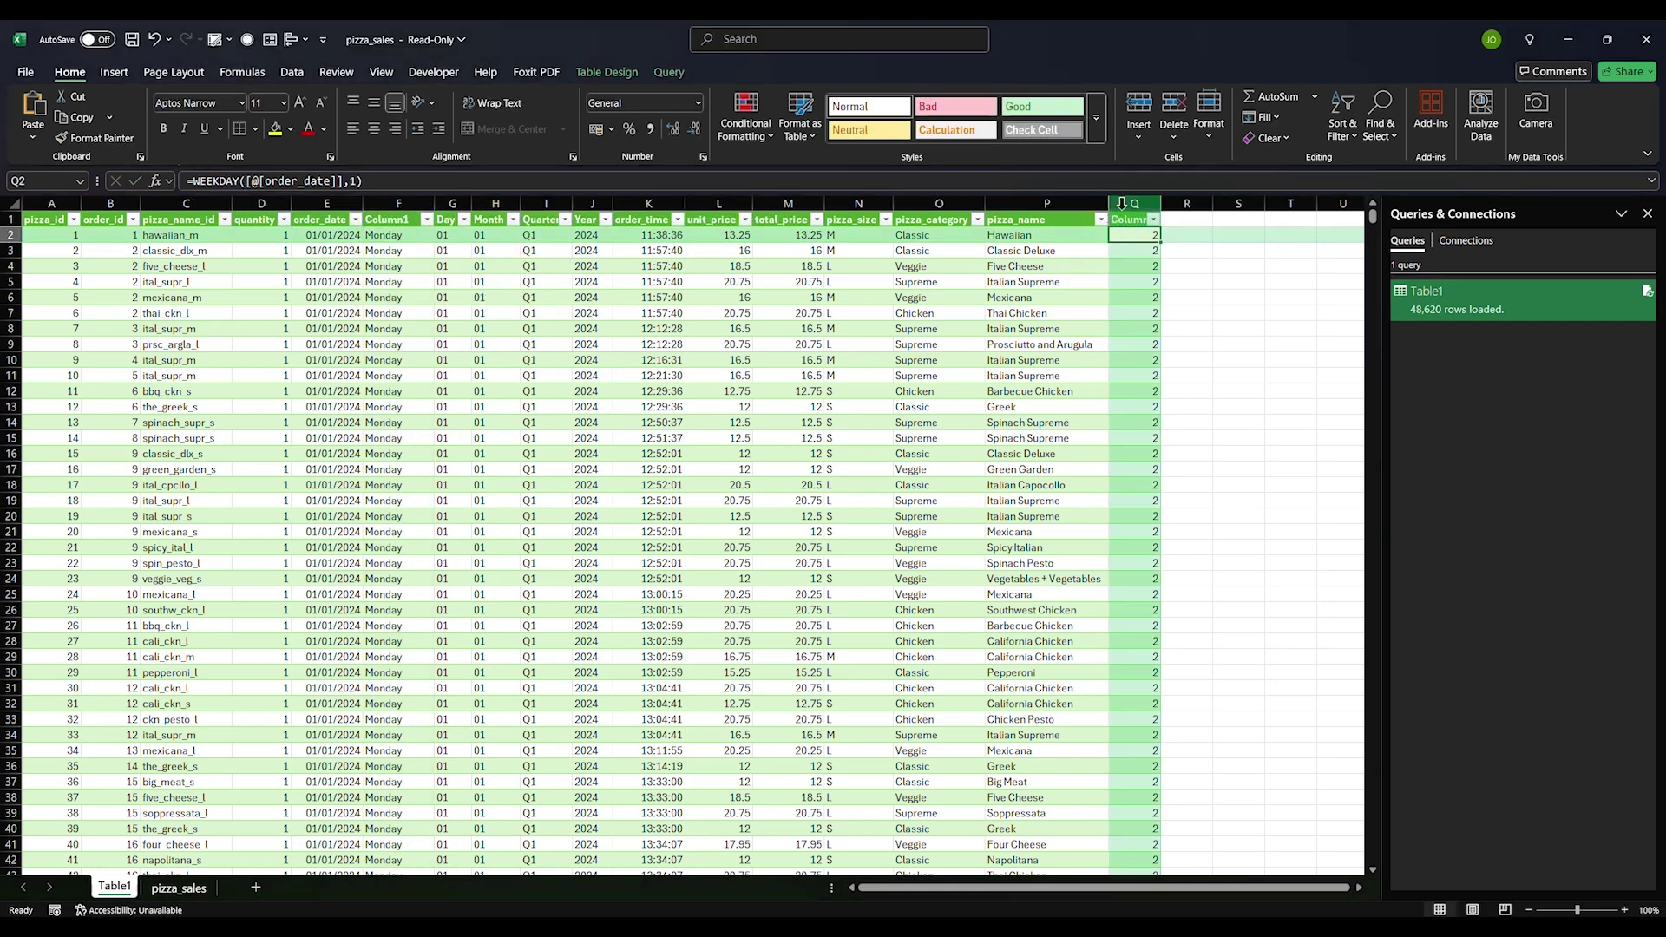
click(1130, 210)
key(ctrl+minus)
click(1195, 328)
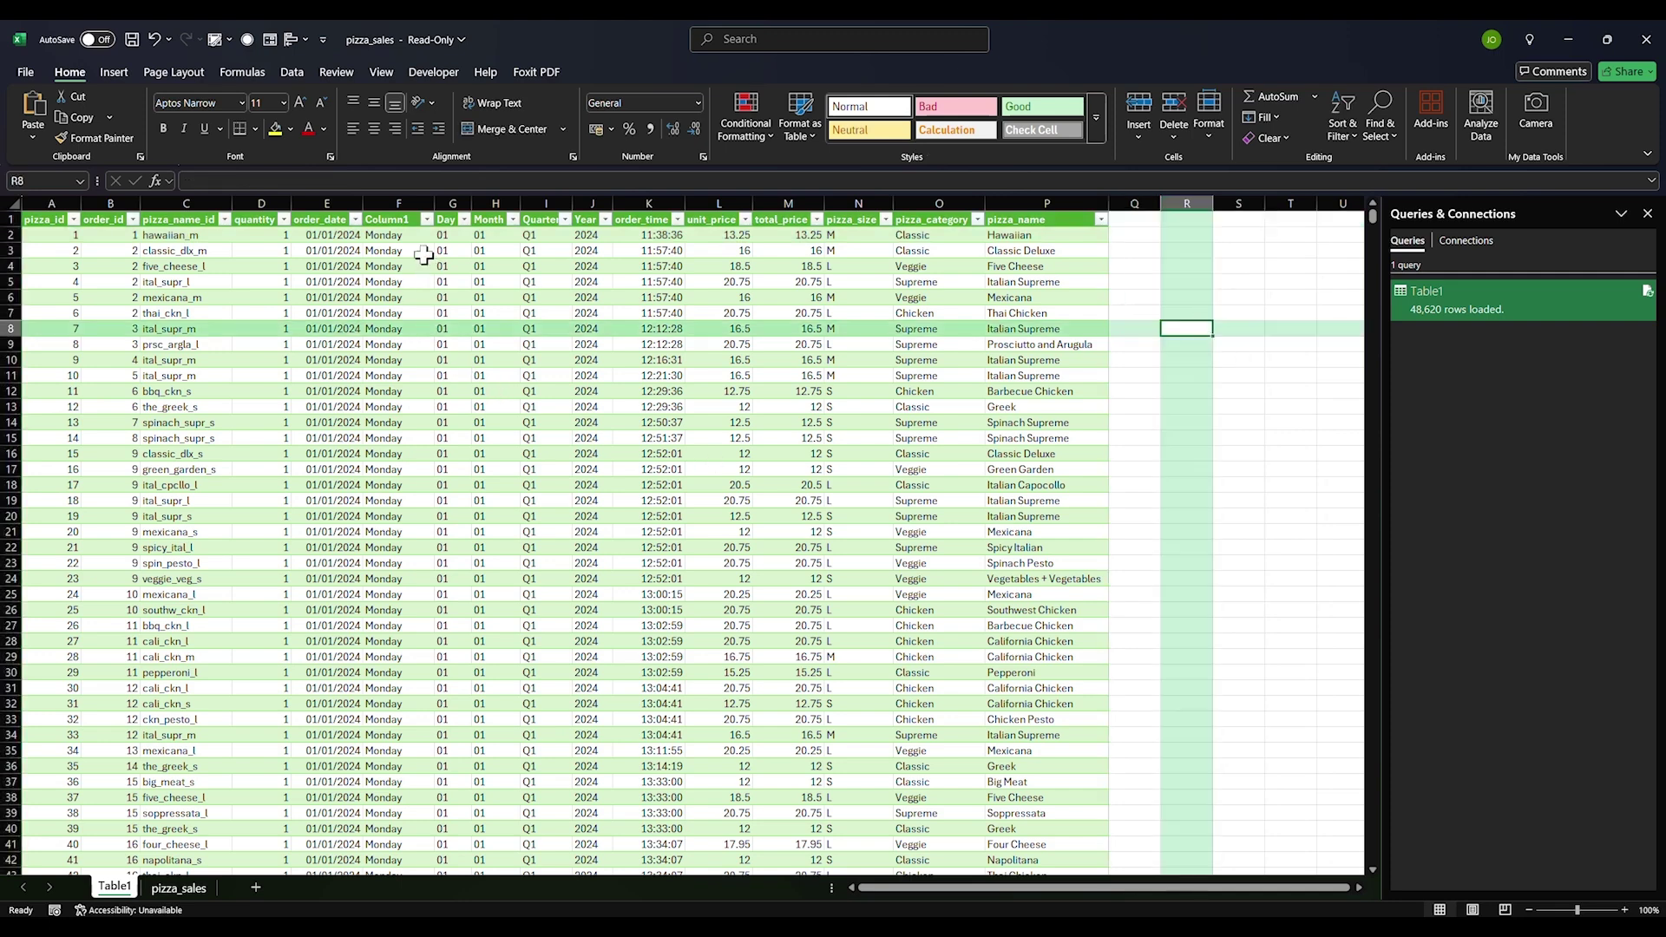
Rename the Column1 header as "Day of the week"
click(389, 210)
click(389, 220)
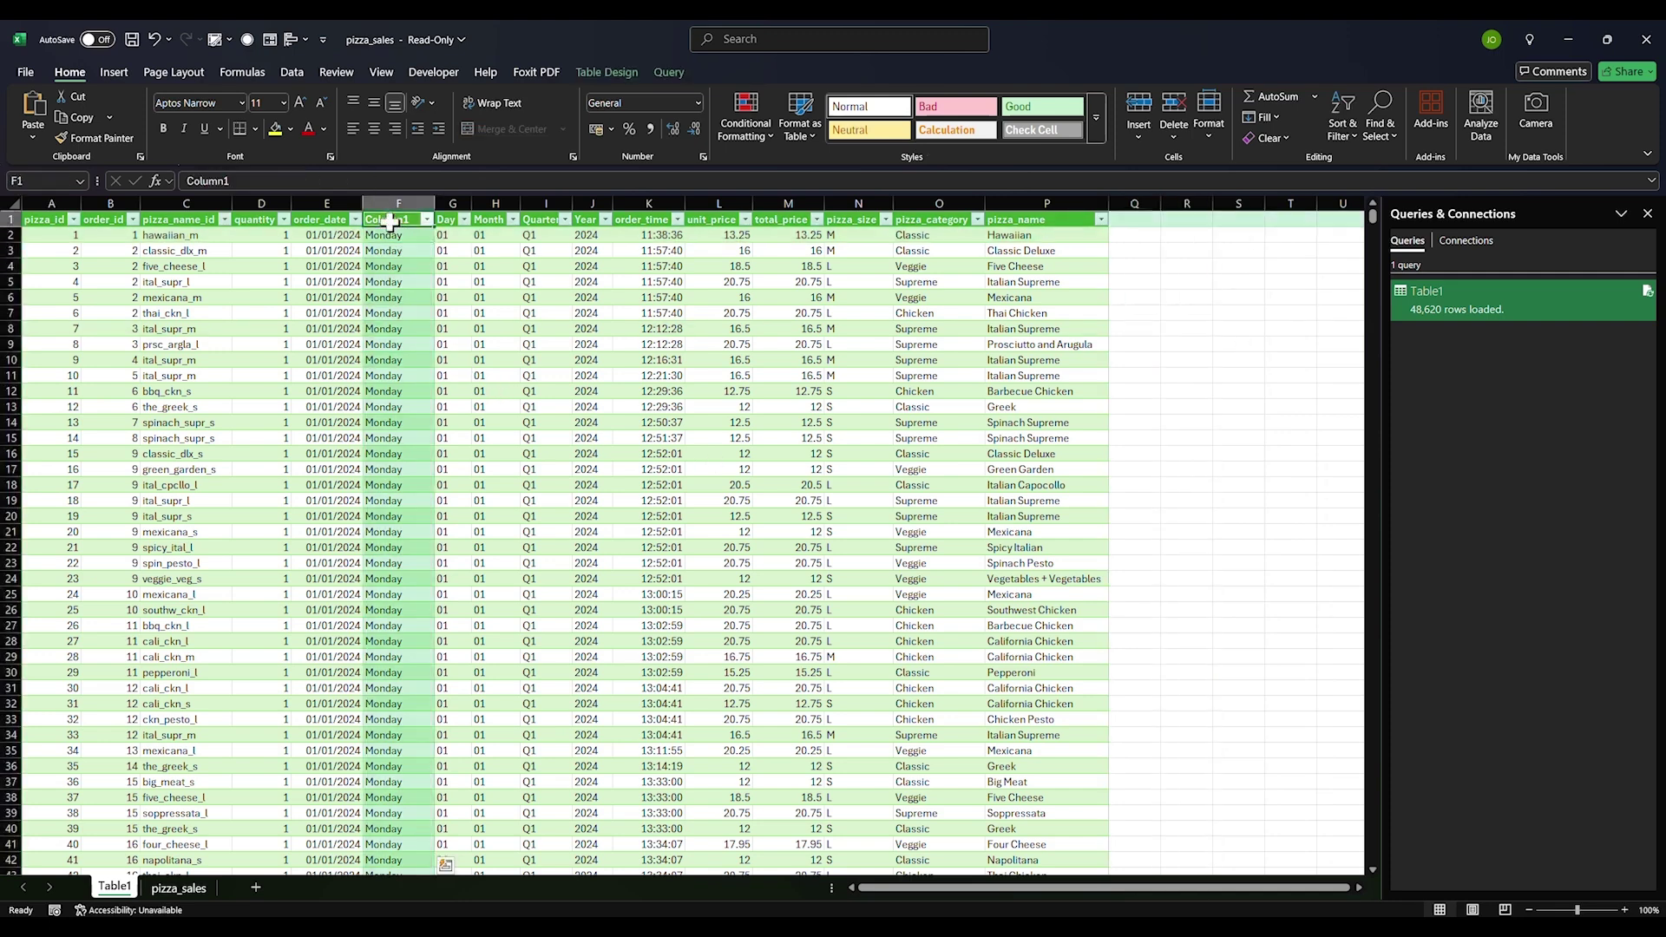
text(Day)
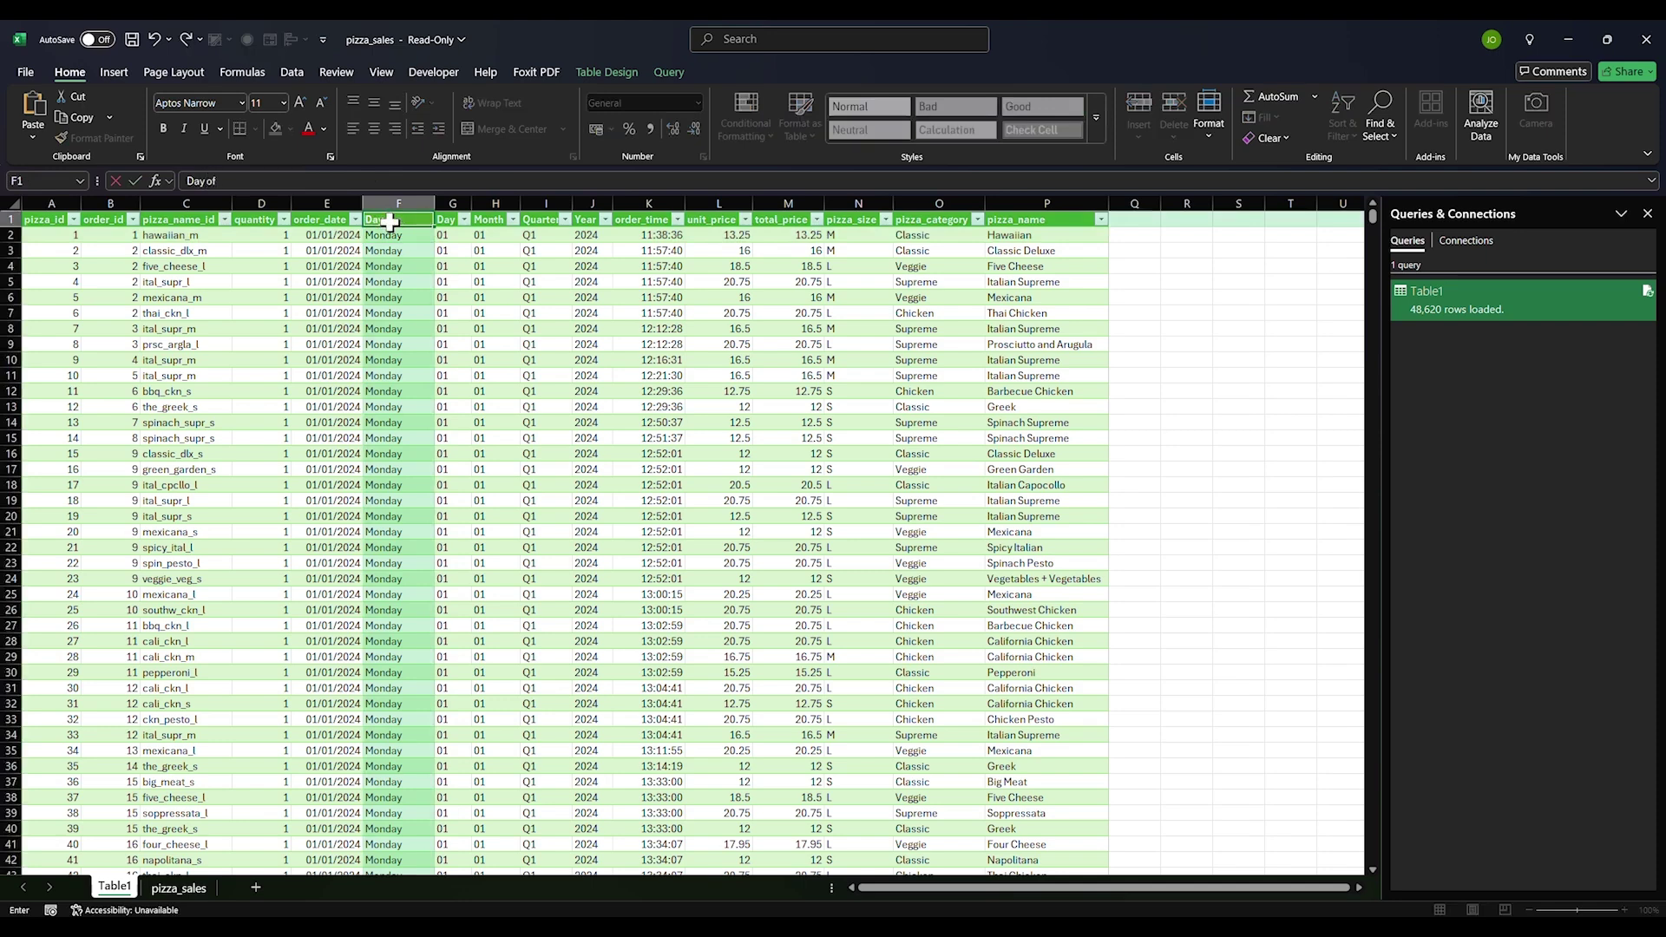
text(of the week)
key(Return)
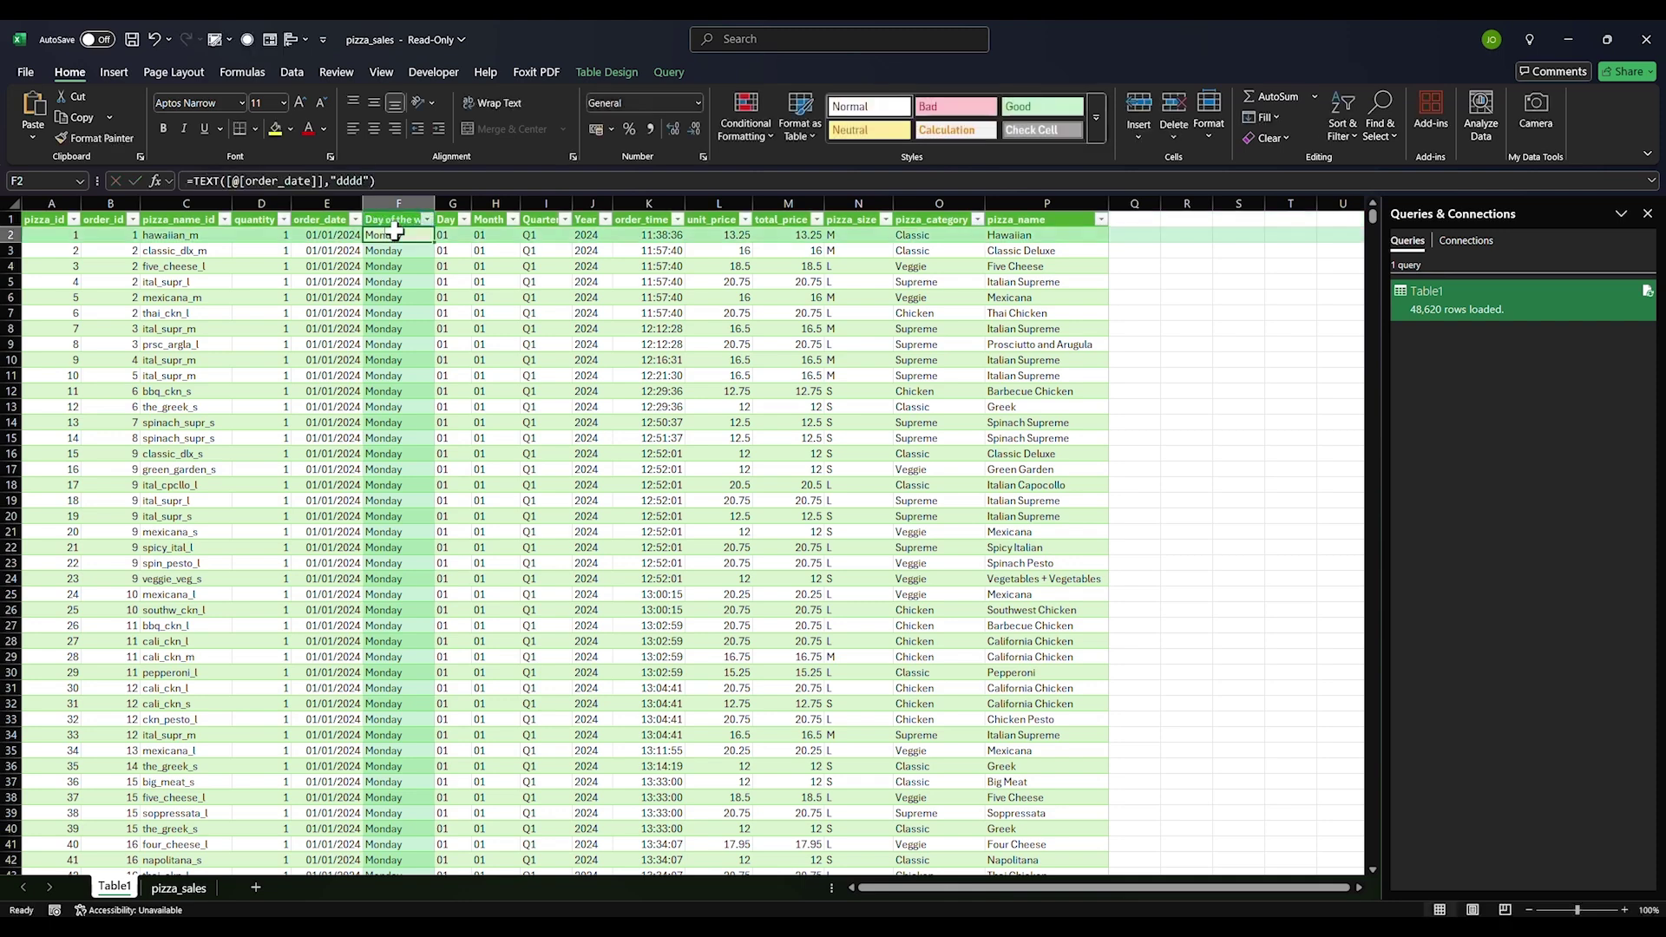
Review the formula in cell F2 and re-enter it as =TEXT([@[order_date]],"dddd")
click(269, 183)
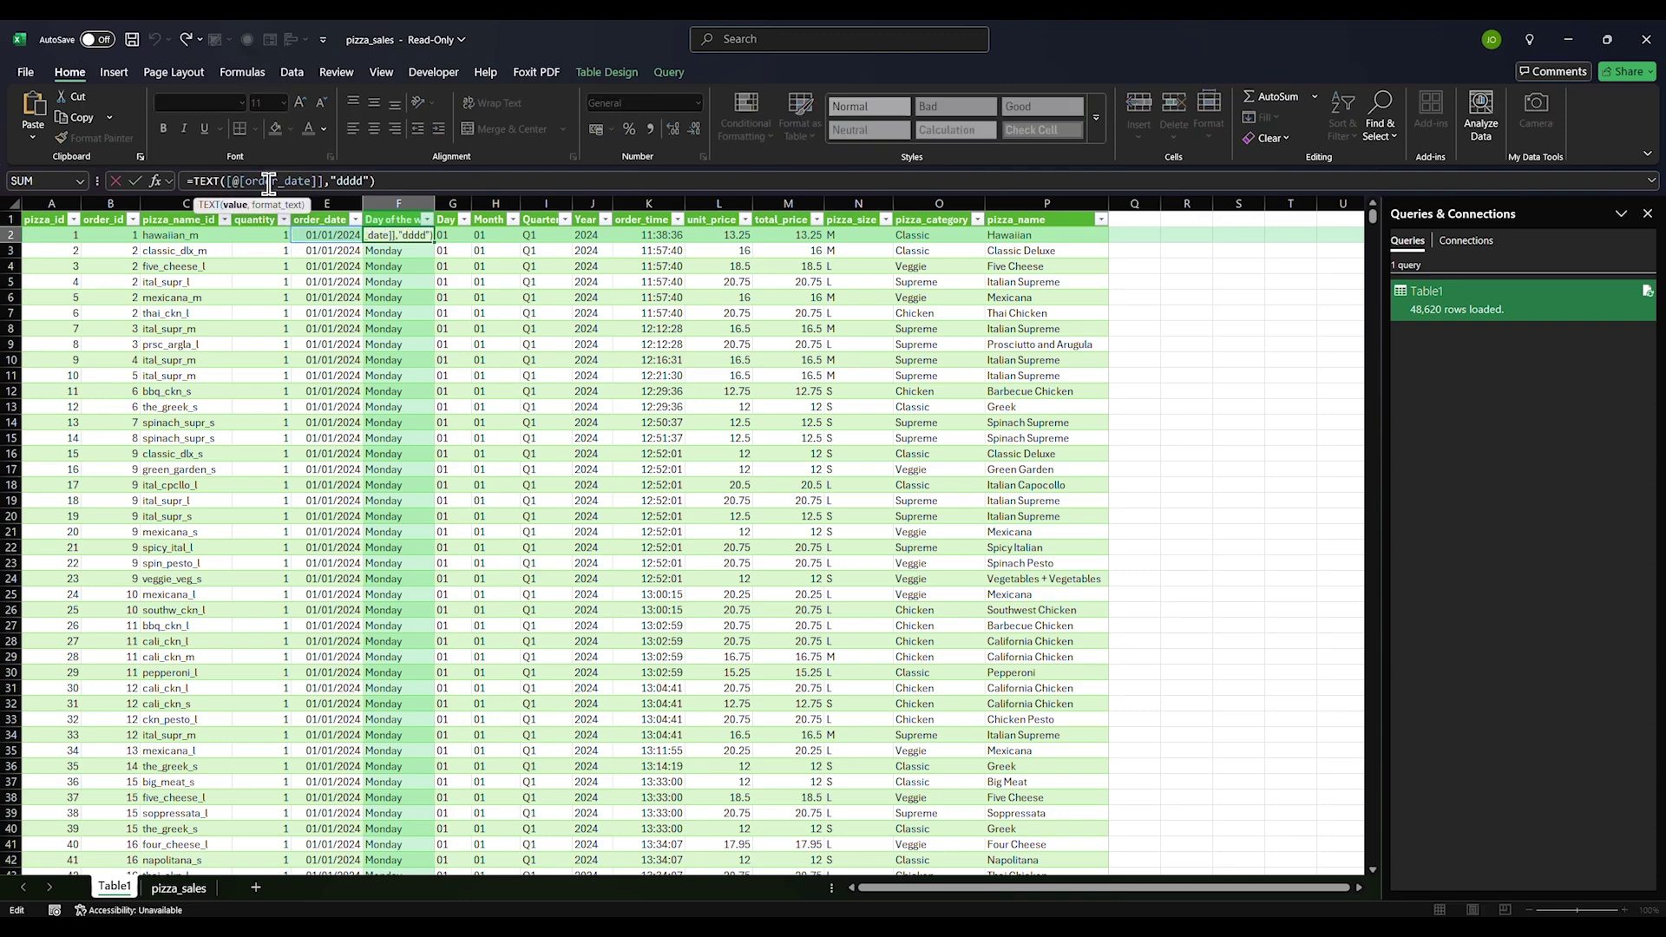
key(Return)
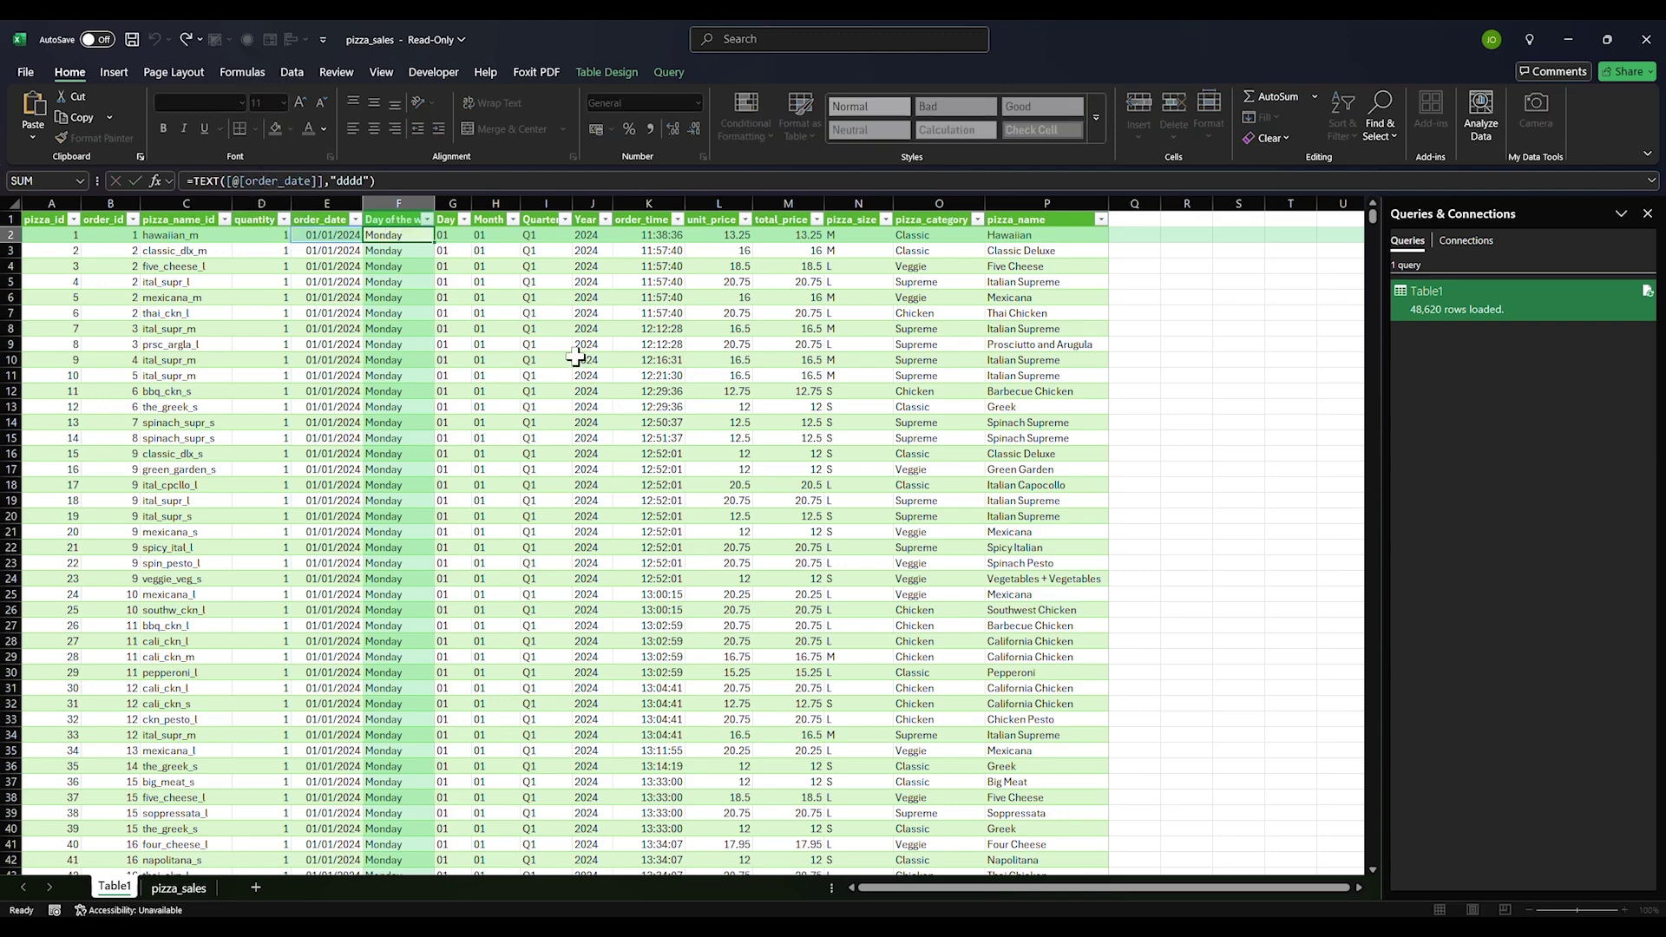
click(399, 222)
click(401, 236)
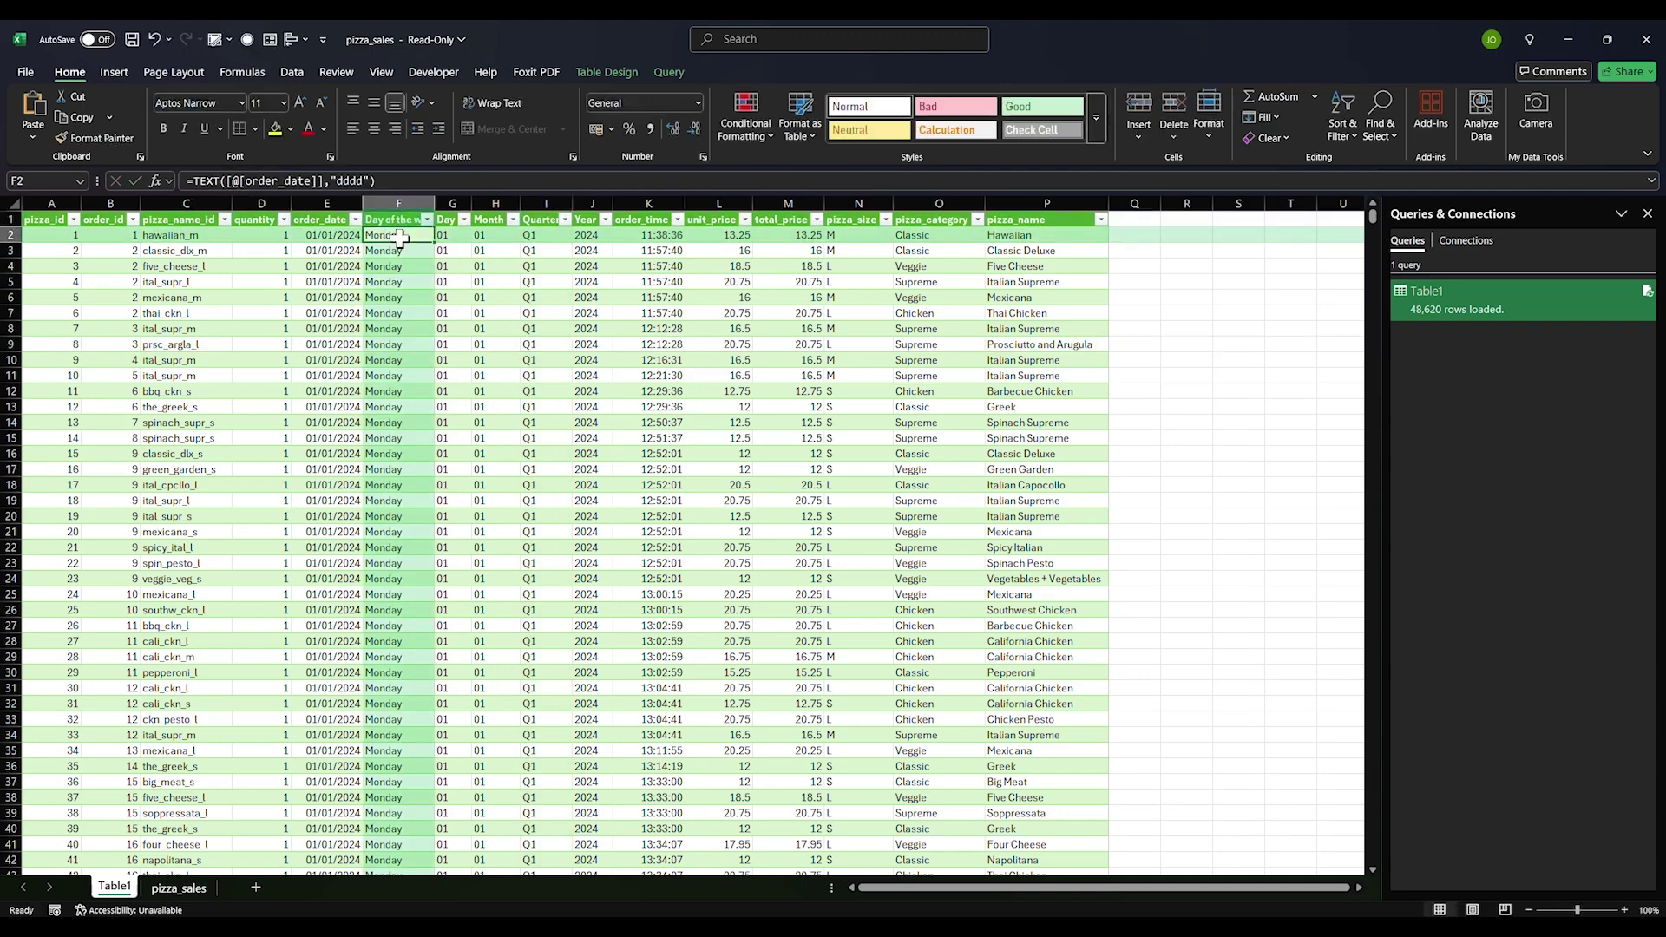
text(=)
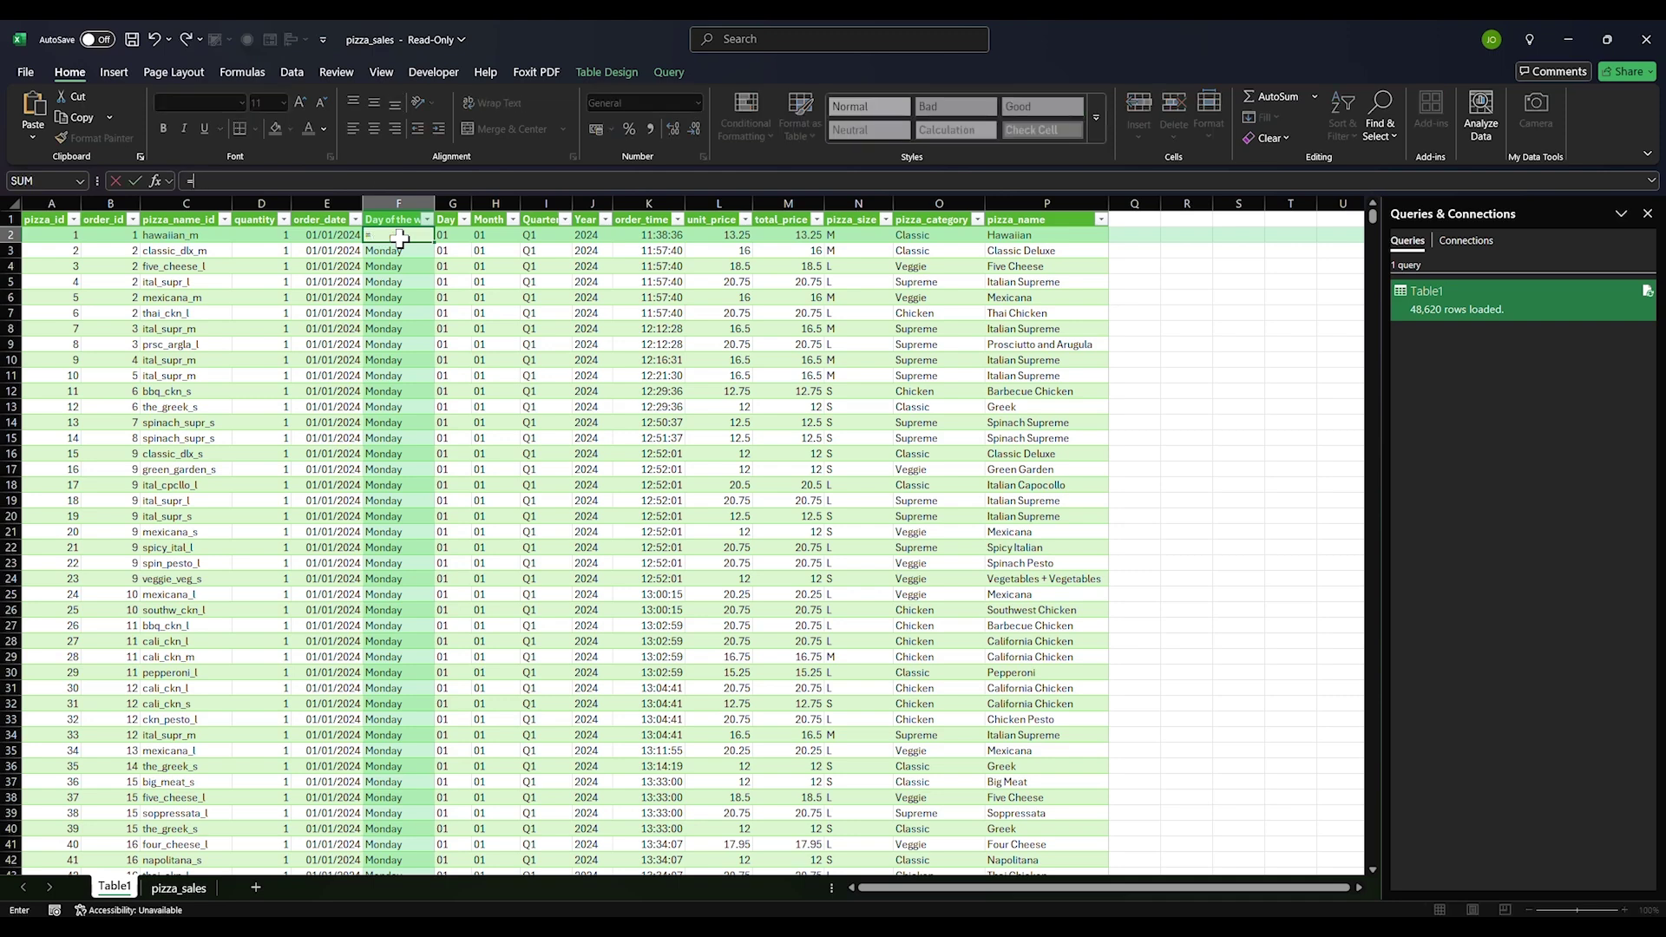
text(te)
key(Tab)
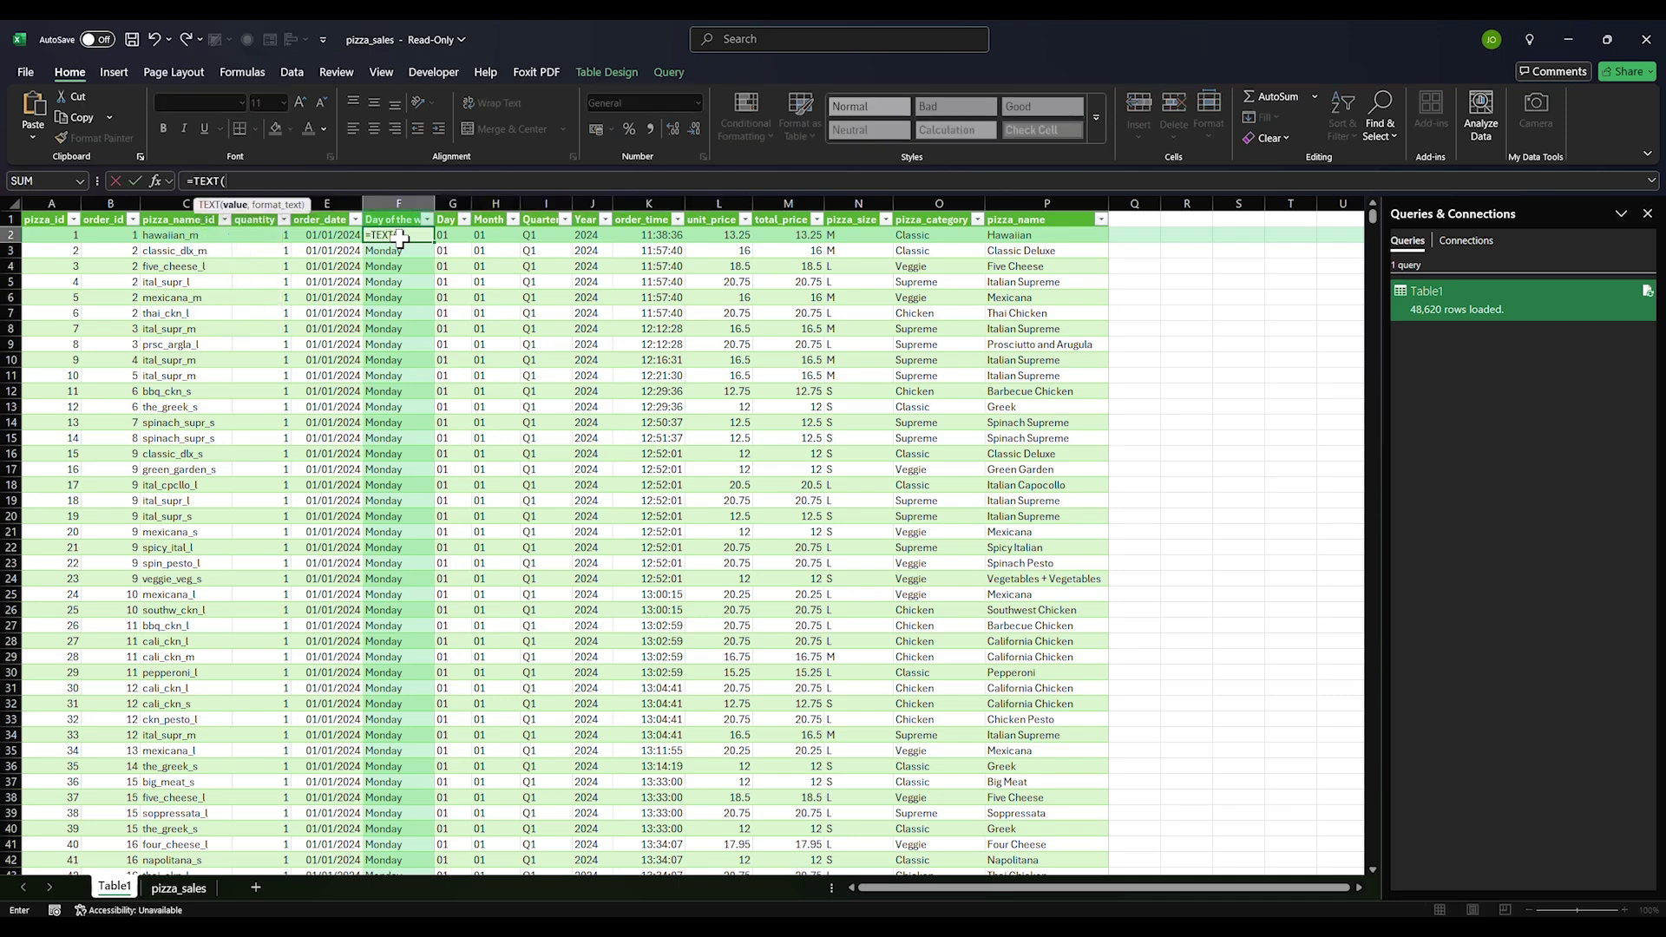
click(339, 236)
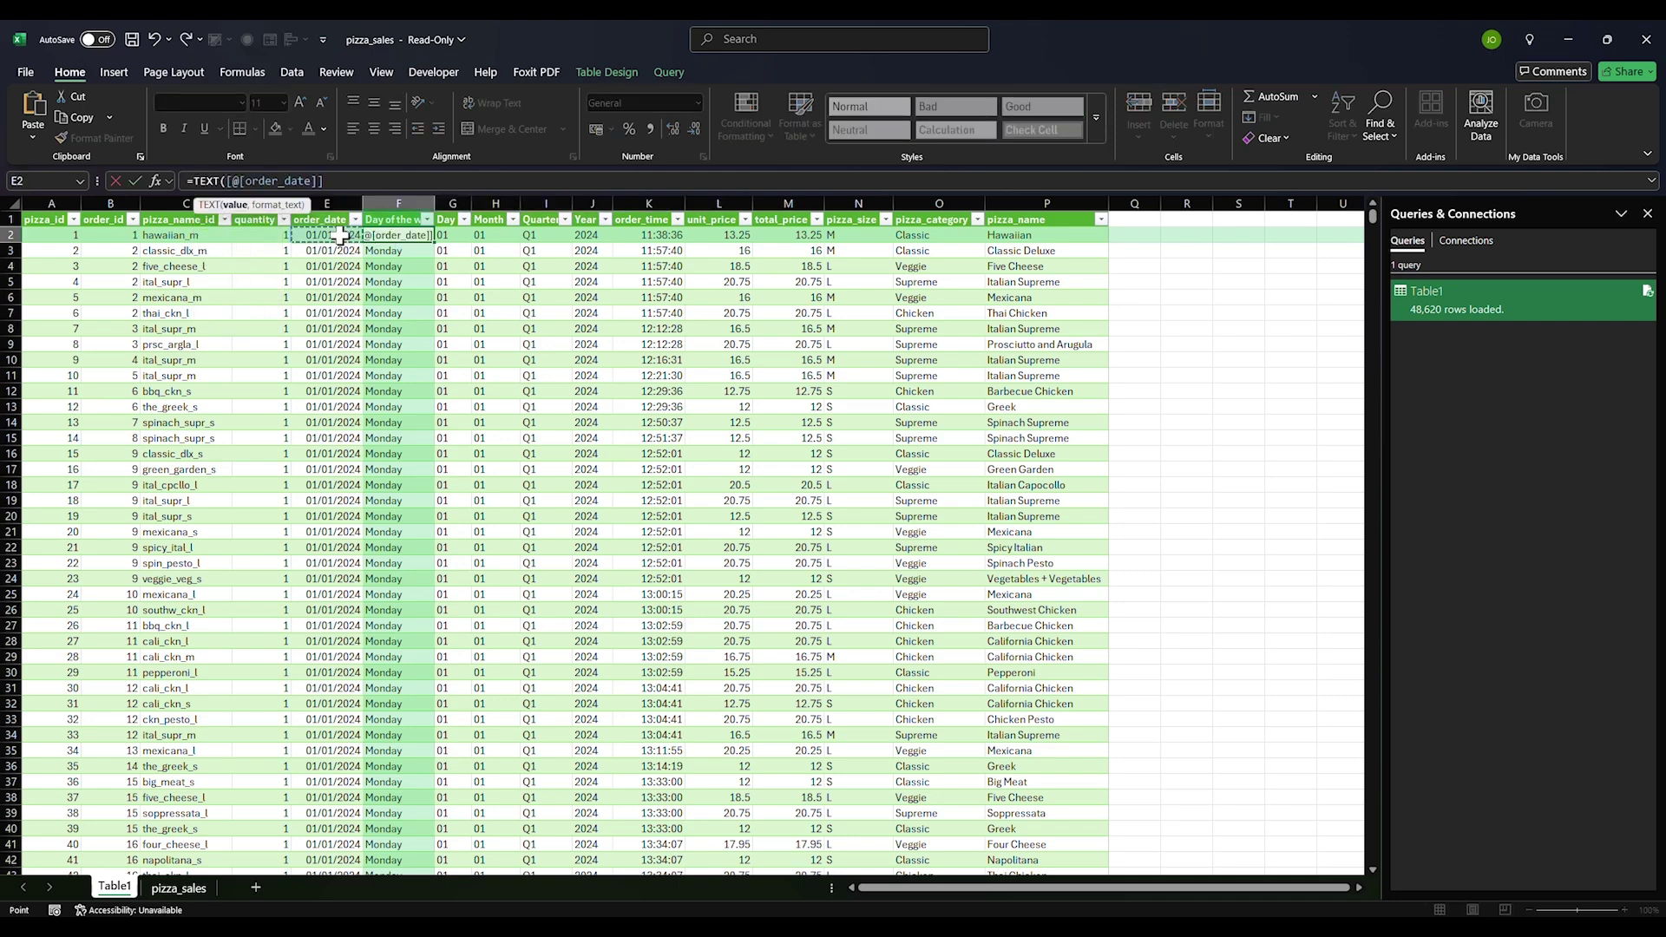
text(,"dddd"))
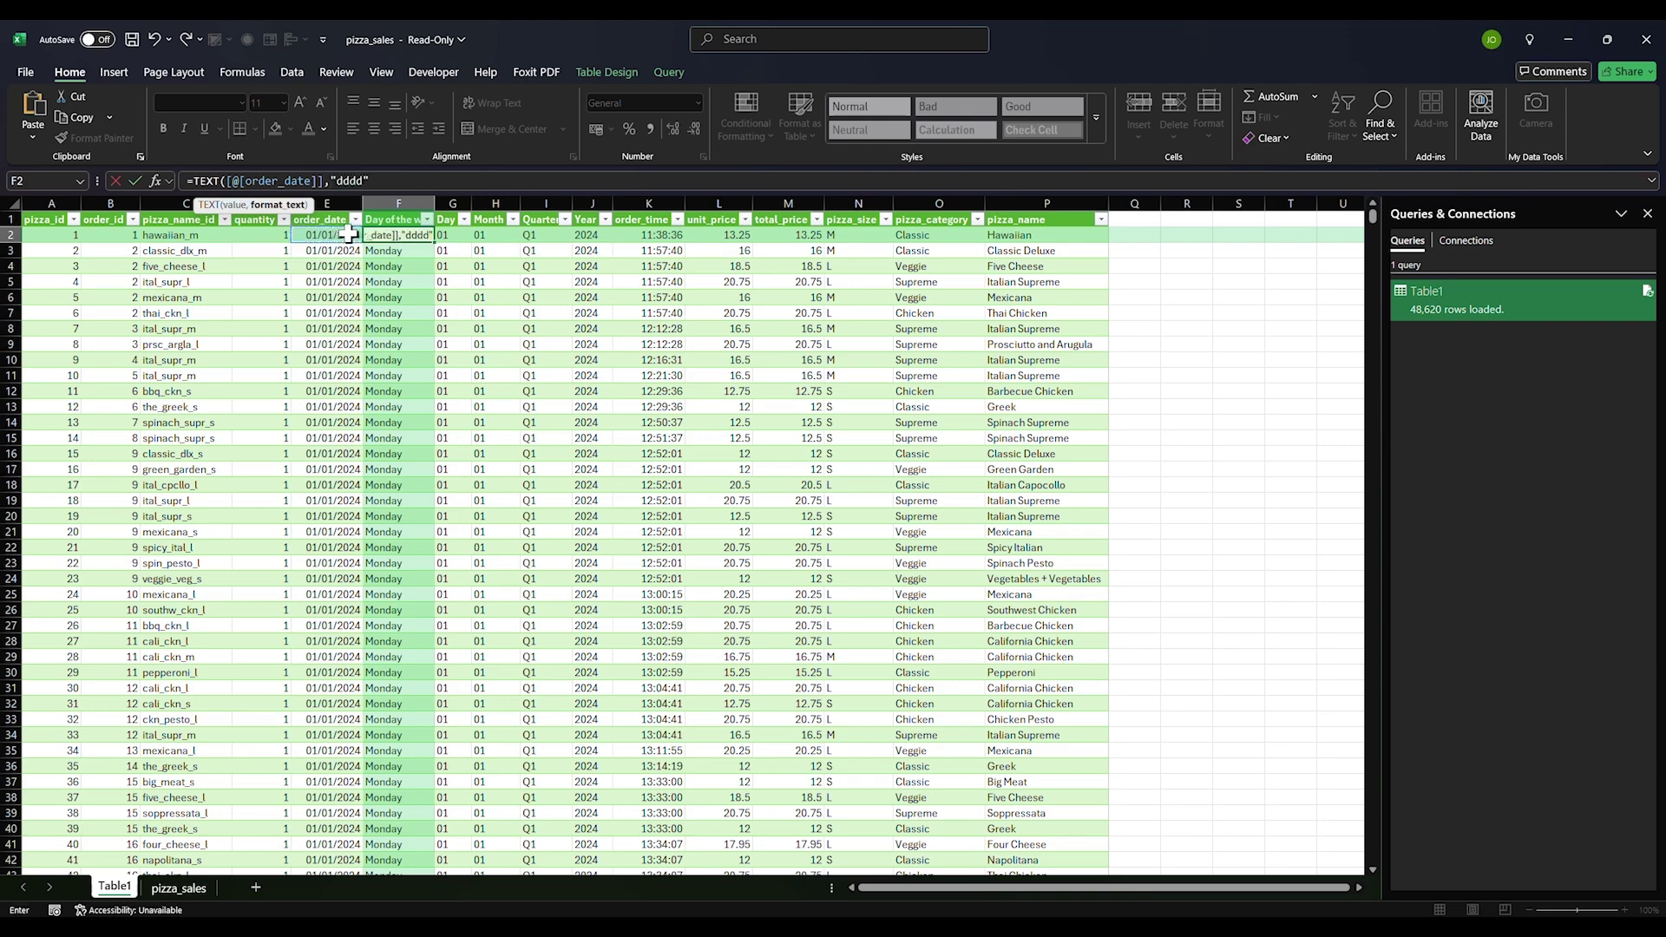
key(Return)
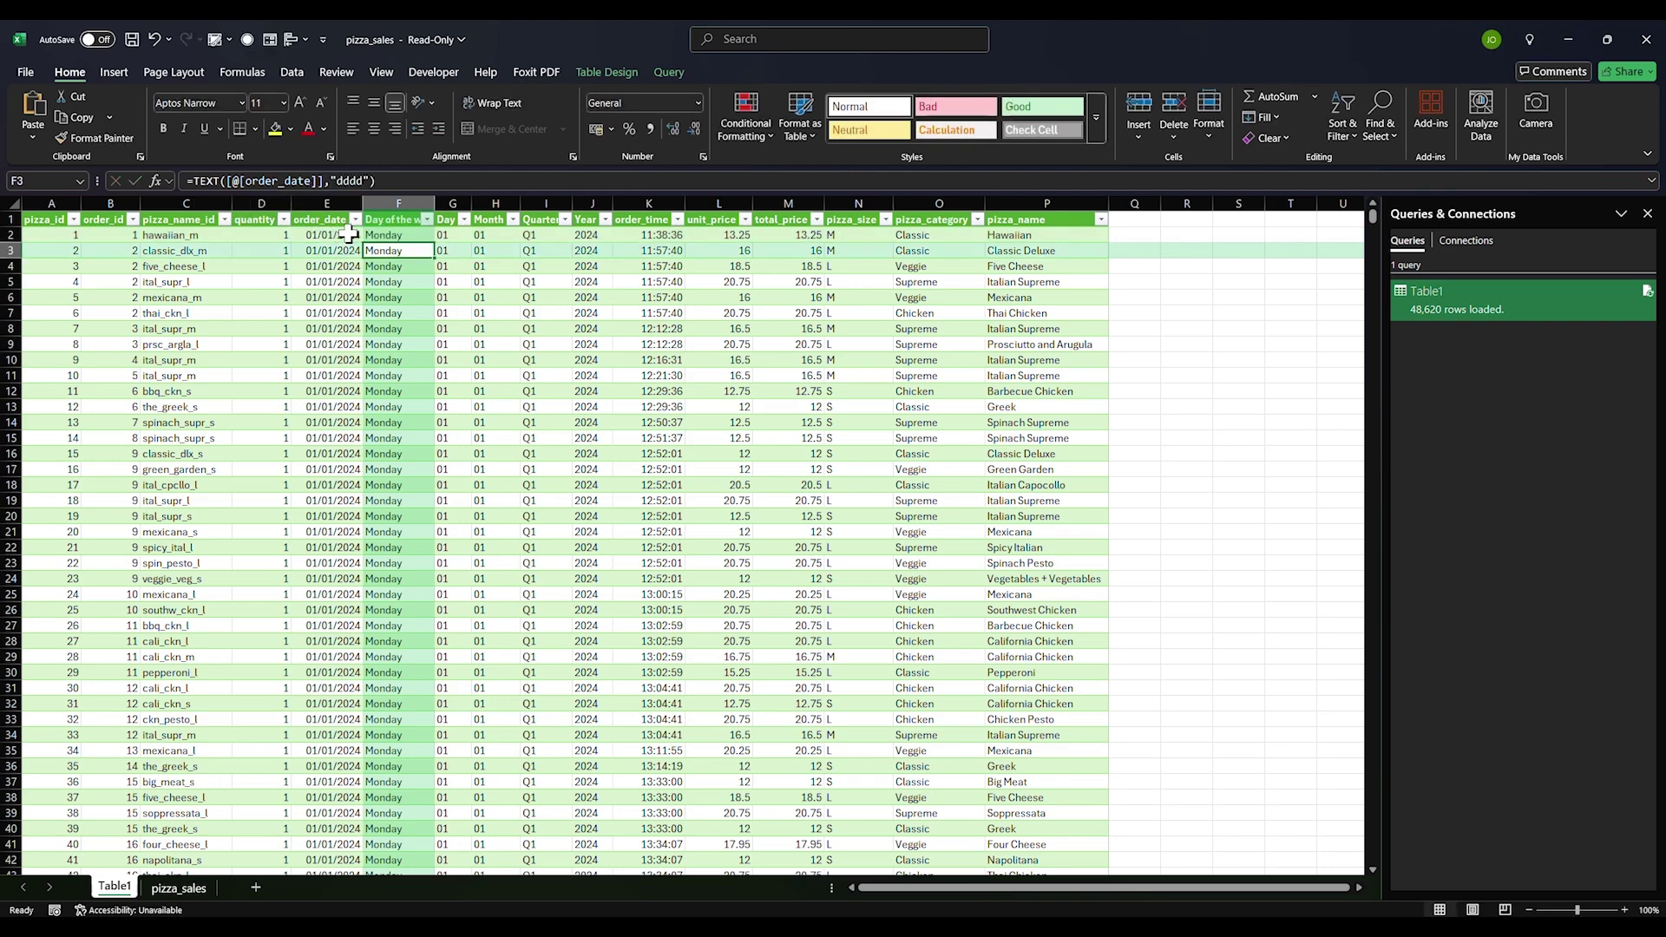
Fill the weekday formula from cell F2 down its column, and undo the fill
click(399, 235)
drag(434, 243, 538, 406)
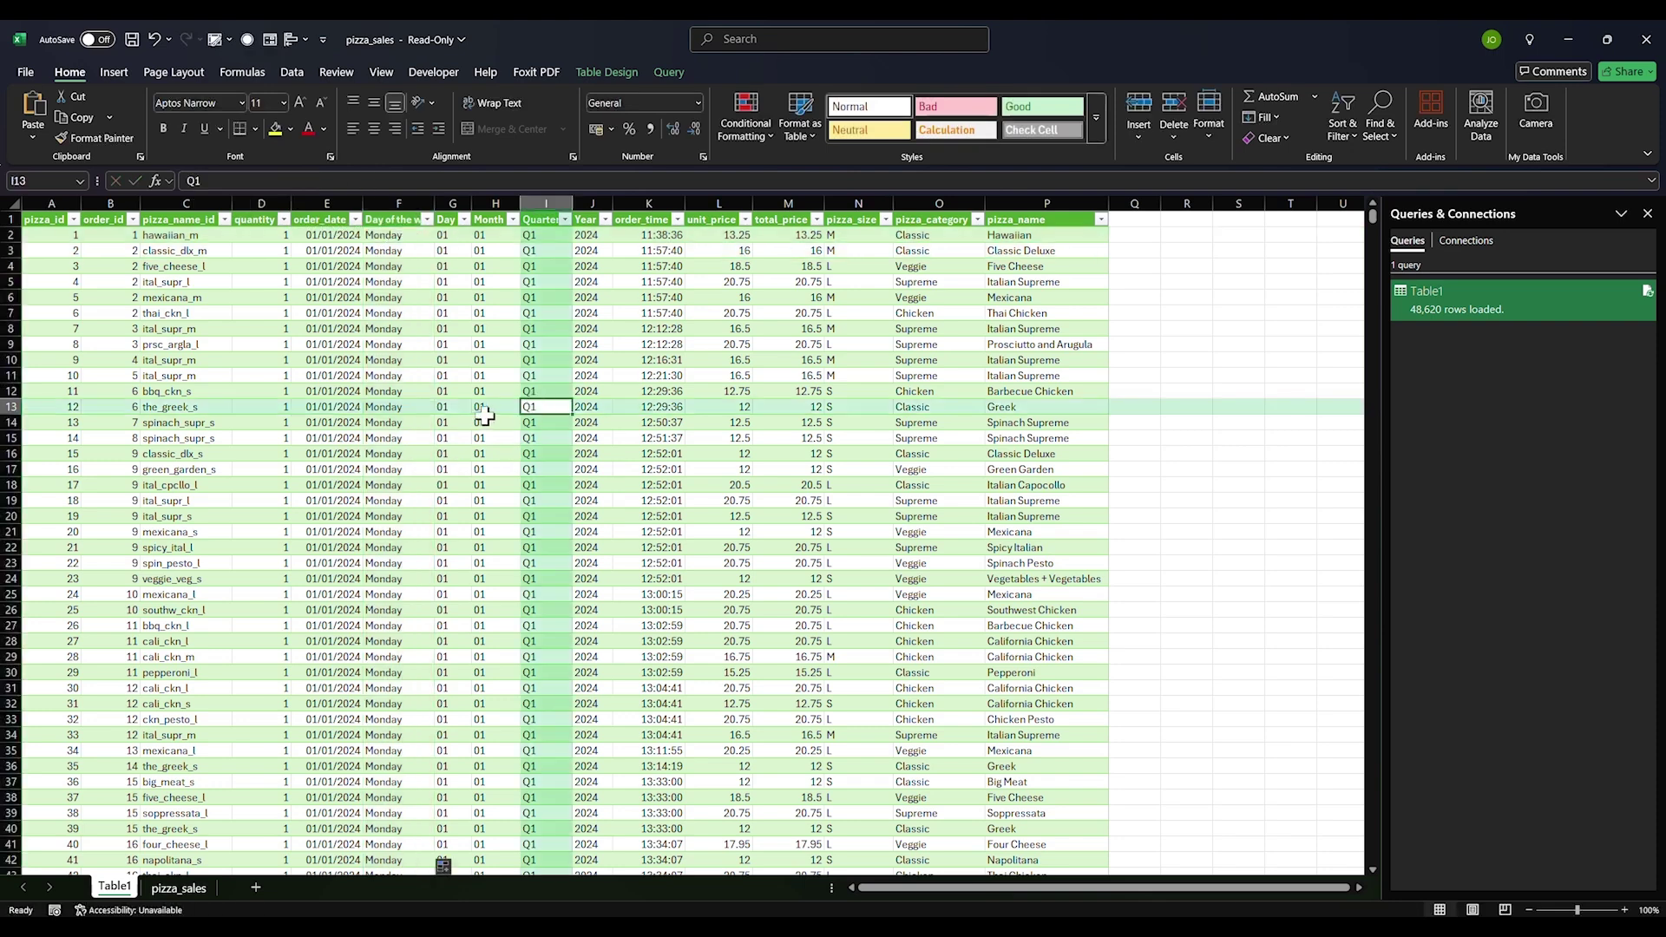
key(ctrl+z)
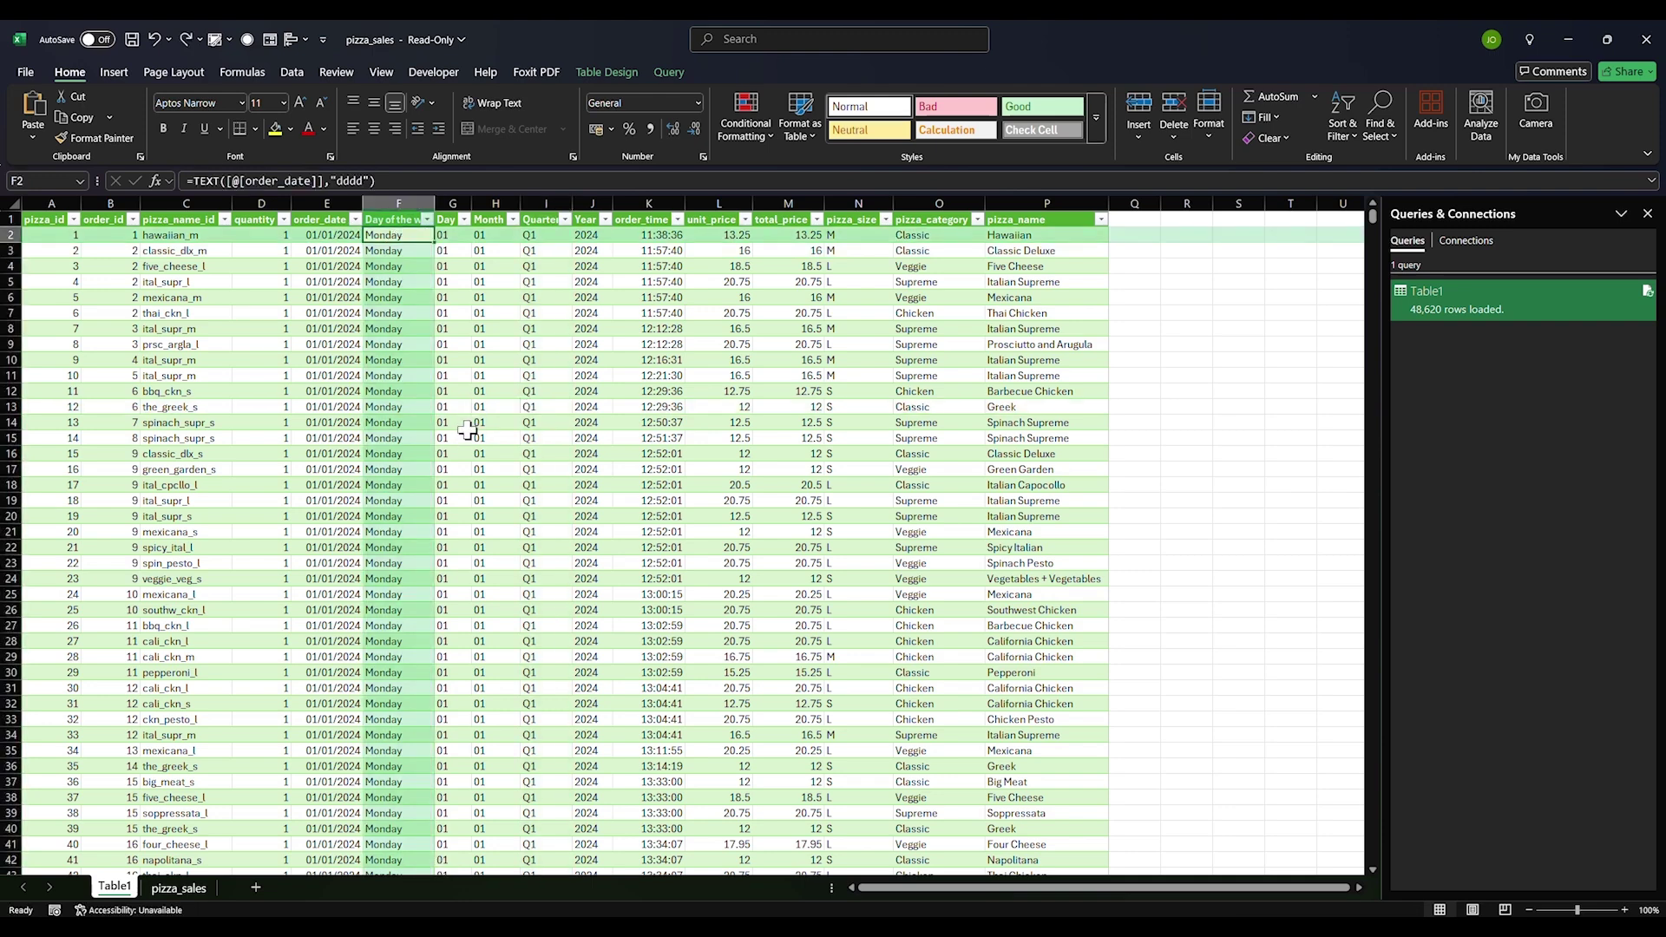
Check the weekday of the first order_date value, 01/01/2024, against January 2024 in the system calendar
click(464, 406)
click(351, 361)
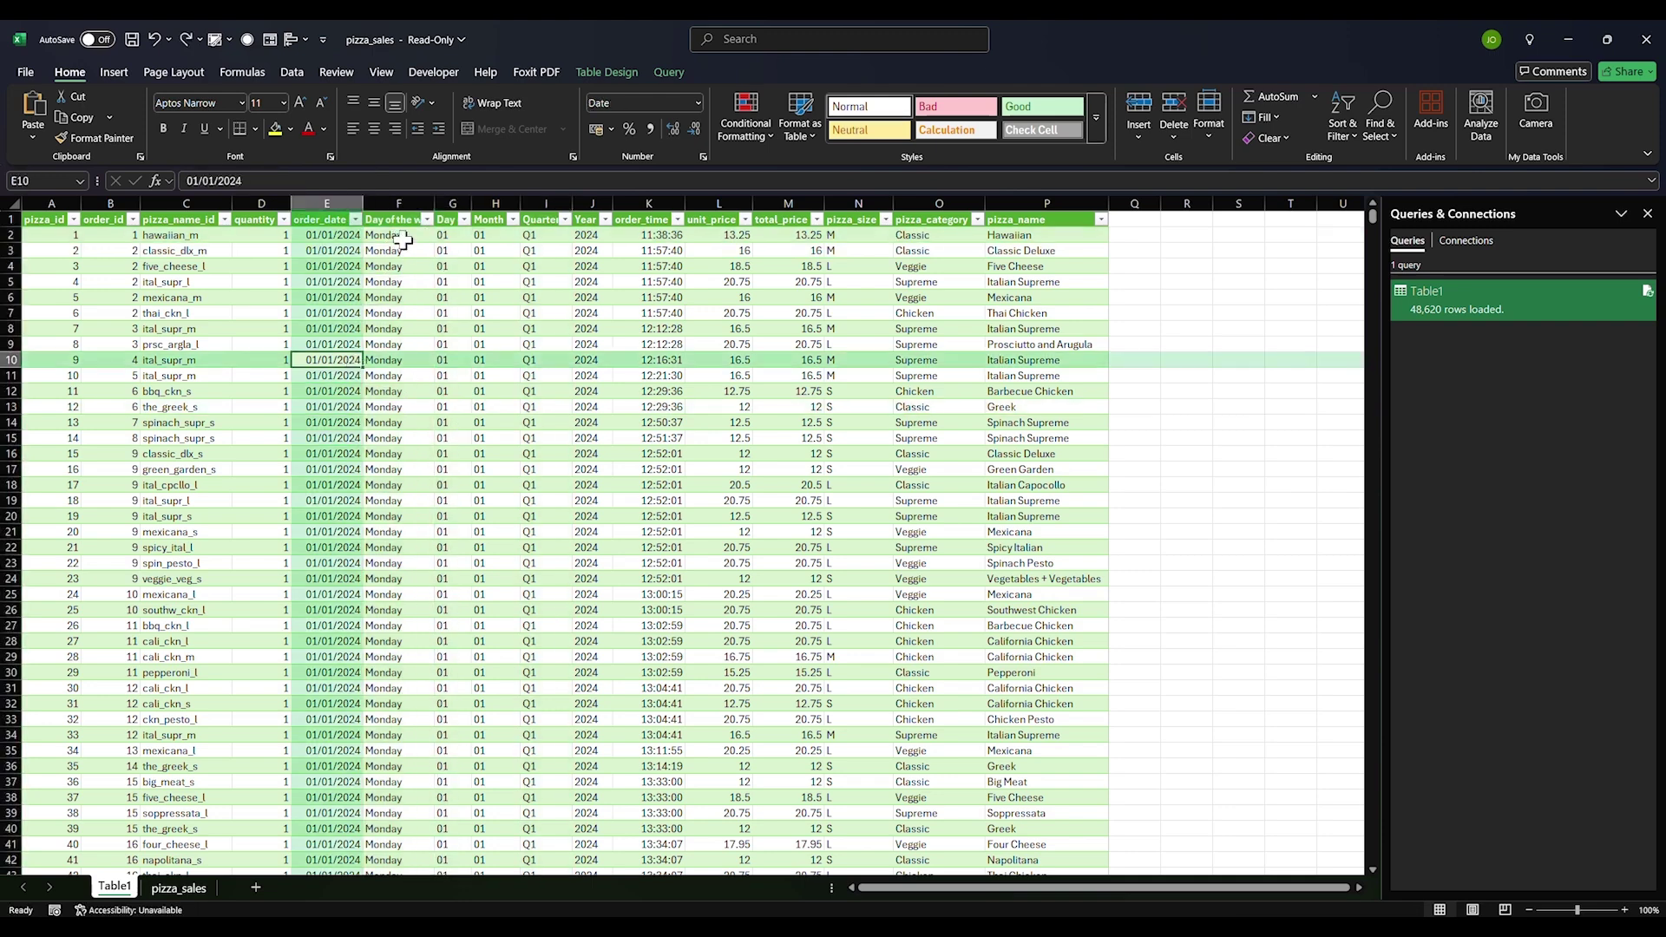
click(402, 239)
click(337, 236)
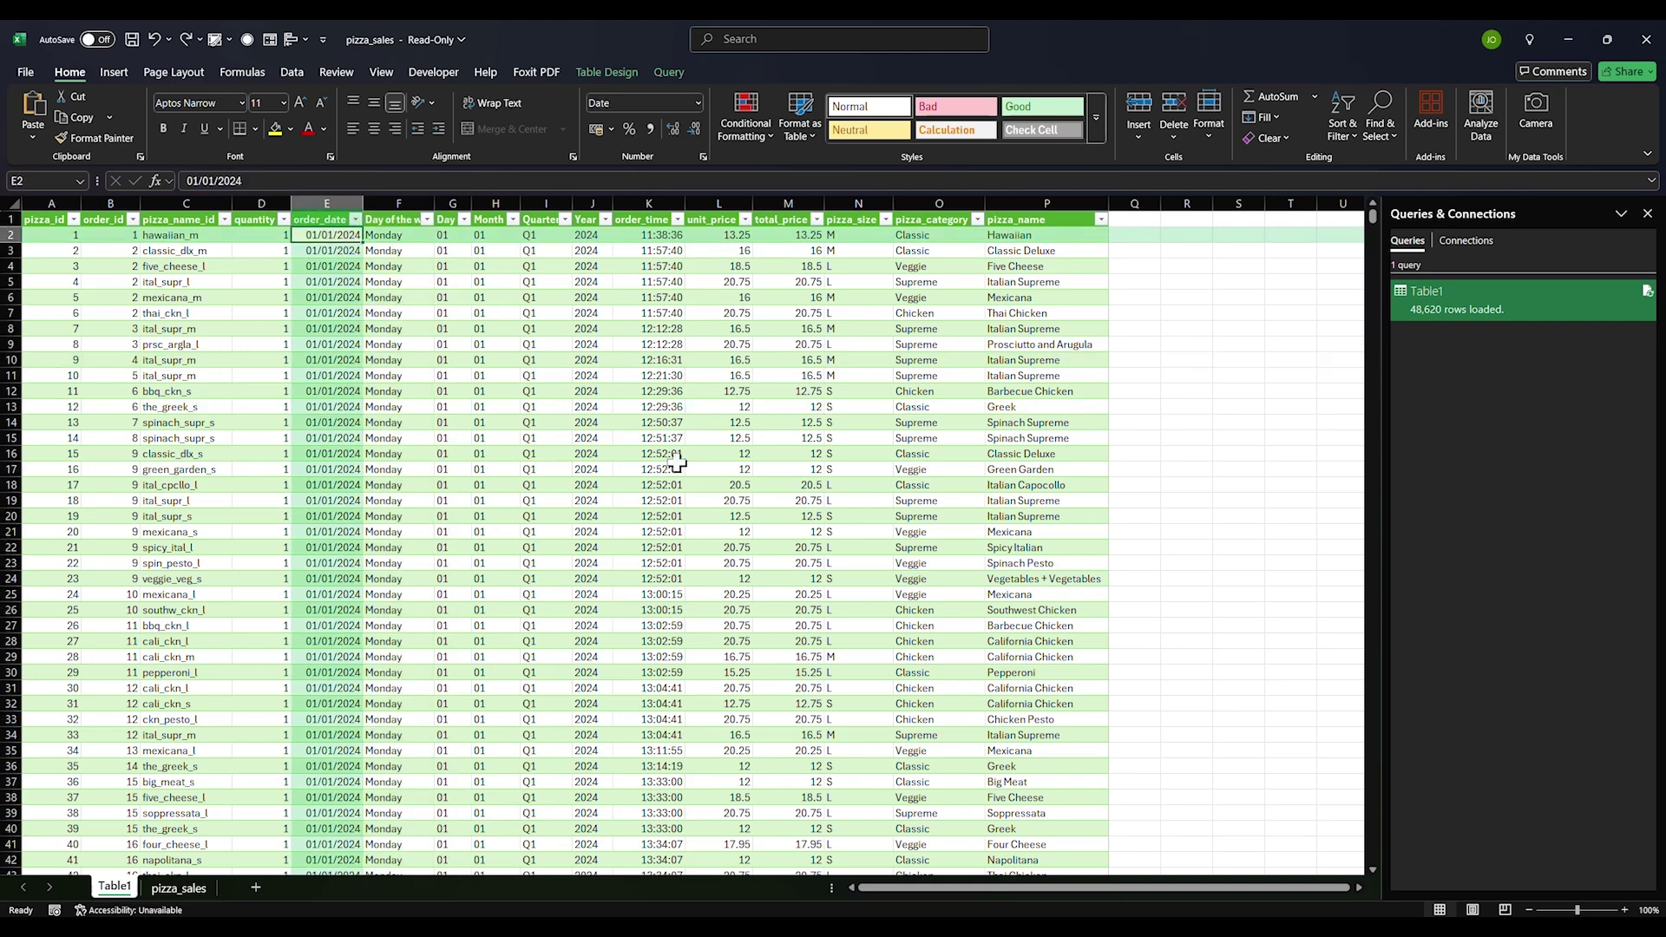
key(super+n)
click(1603, 601)
click(1603, 602)
click(1604, 601)
click(1603, 602)
click(1604, 602)
click(1604, 602)
click(1604, 611)
click(1604, 611)
click(1604, 611)
click(1604, 611)
click(1604, 611)
click(1604, 607)
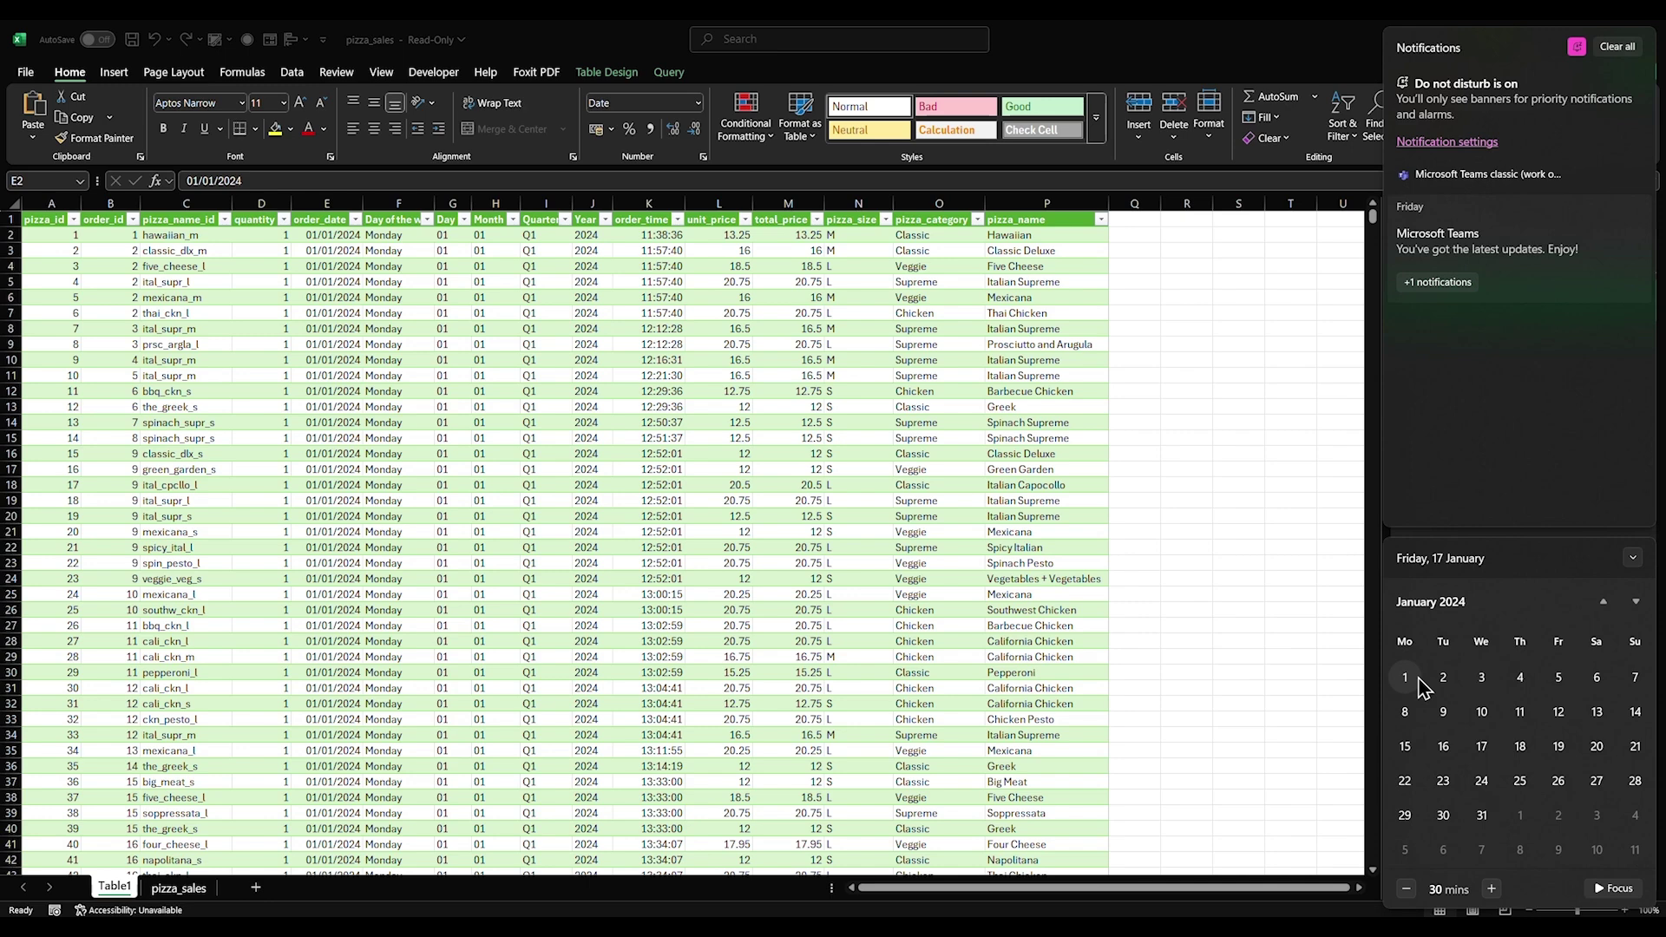
click(975, 558)
click(1180, 439)
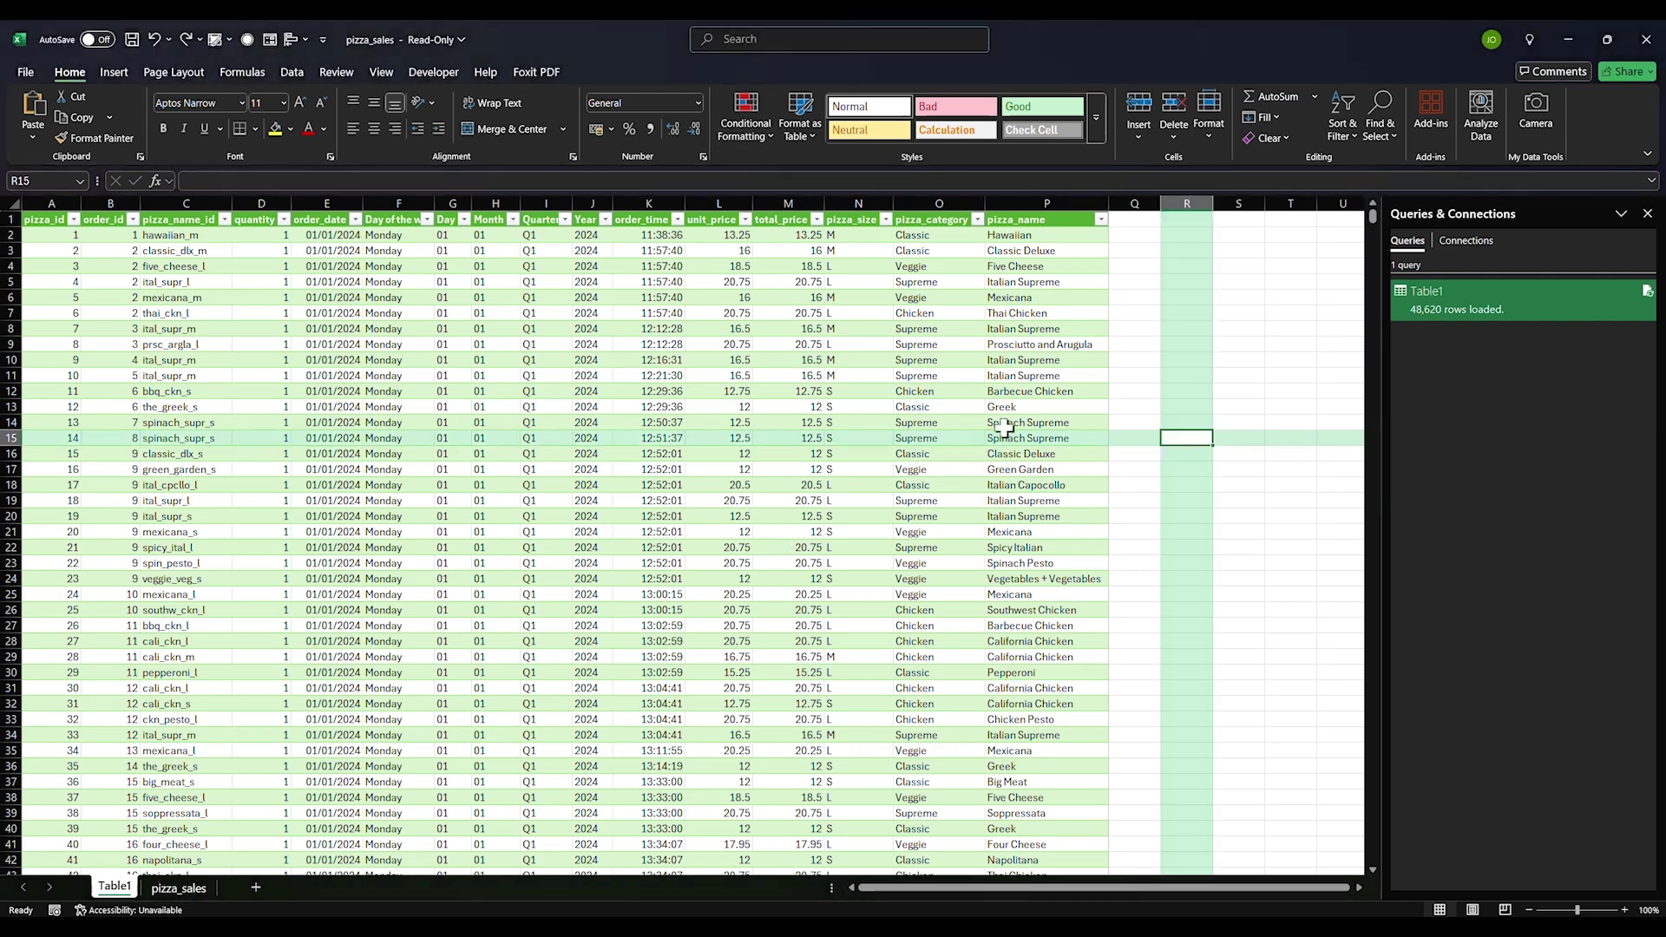
Copy the pizza_name header into cell Q1 to extend the table with another column
click(1029, 220)
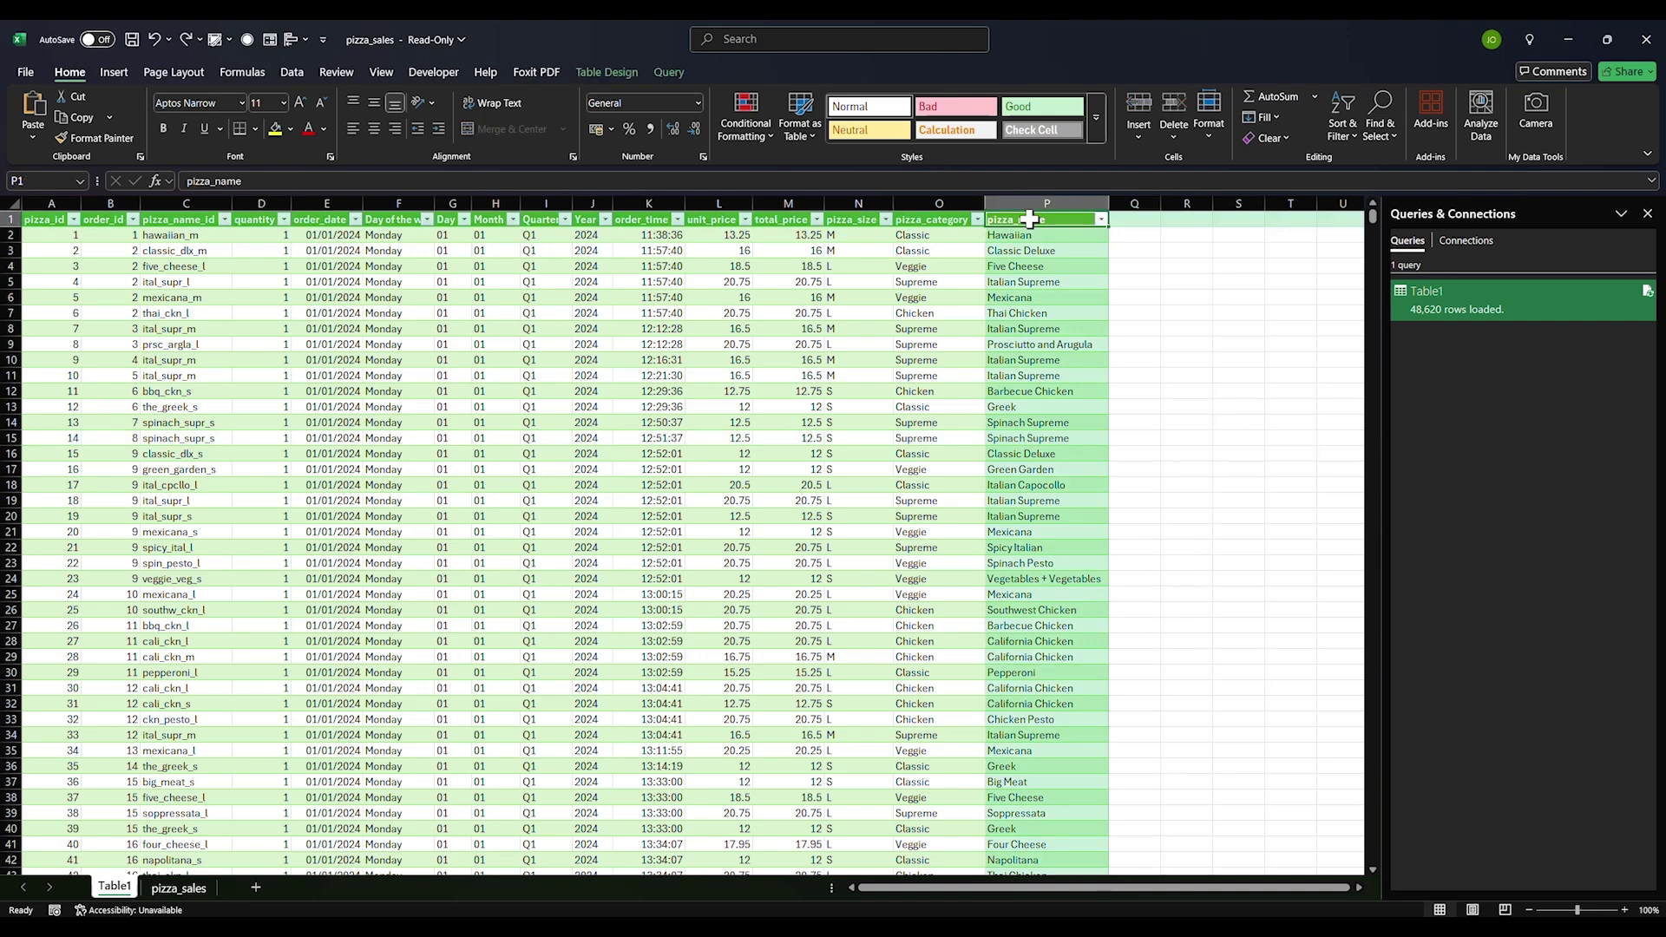
key(ctrl+c)
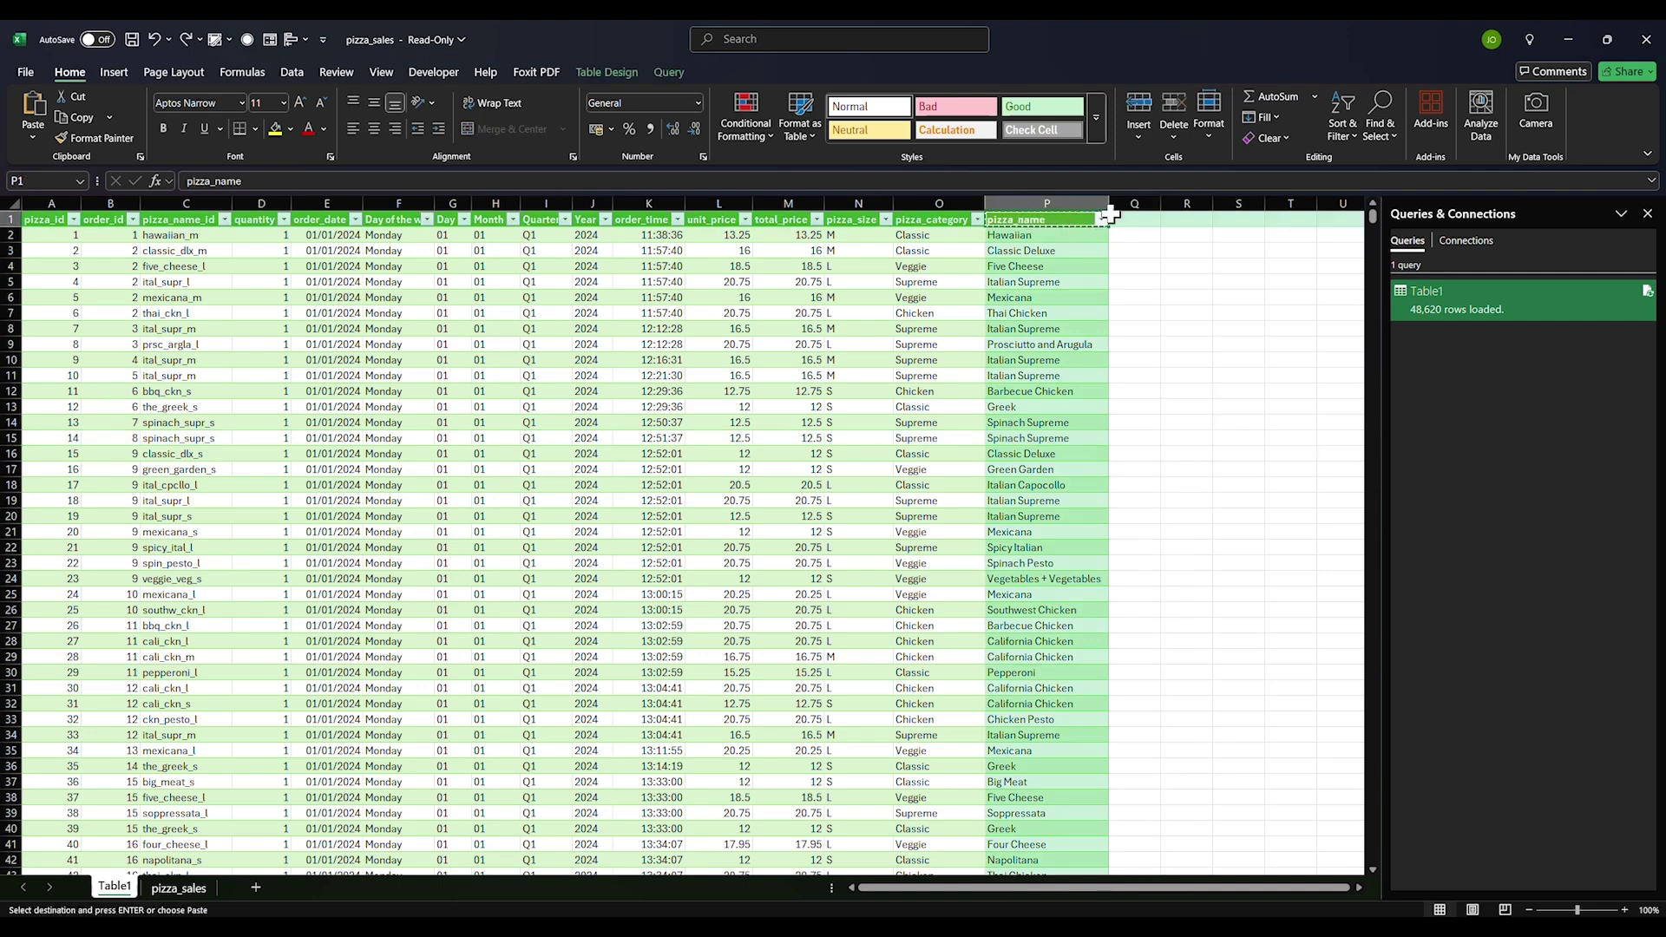
click(1122, 222)
key(ctrl+v)
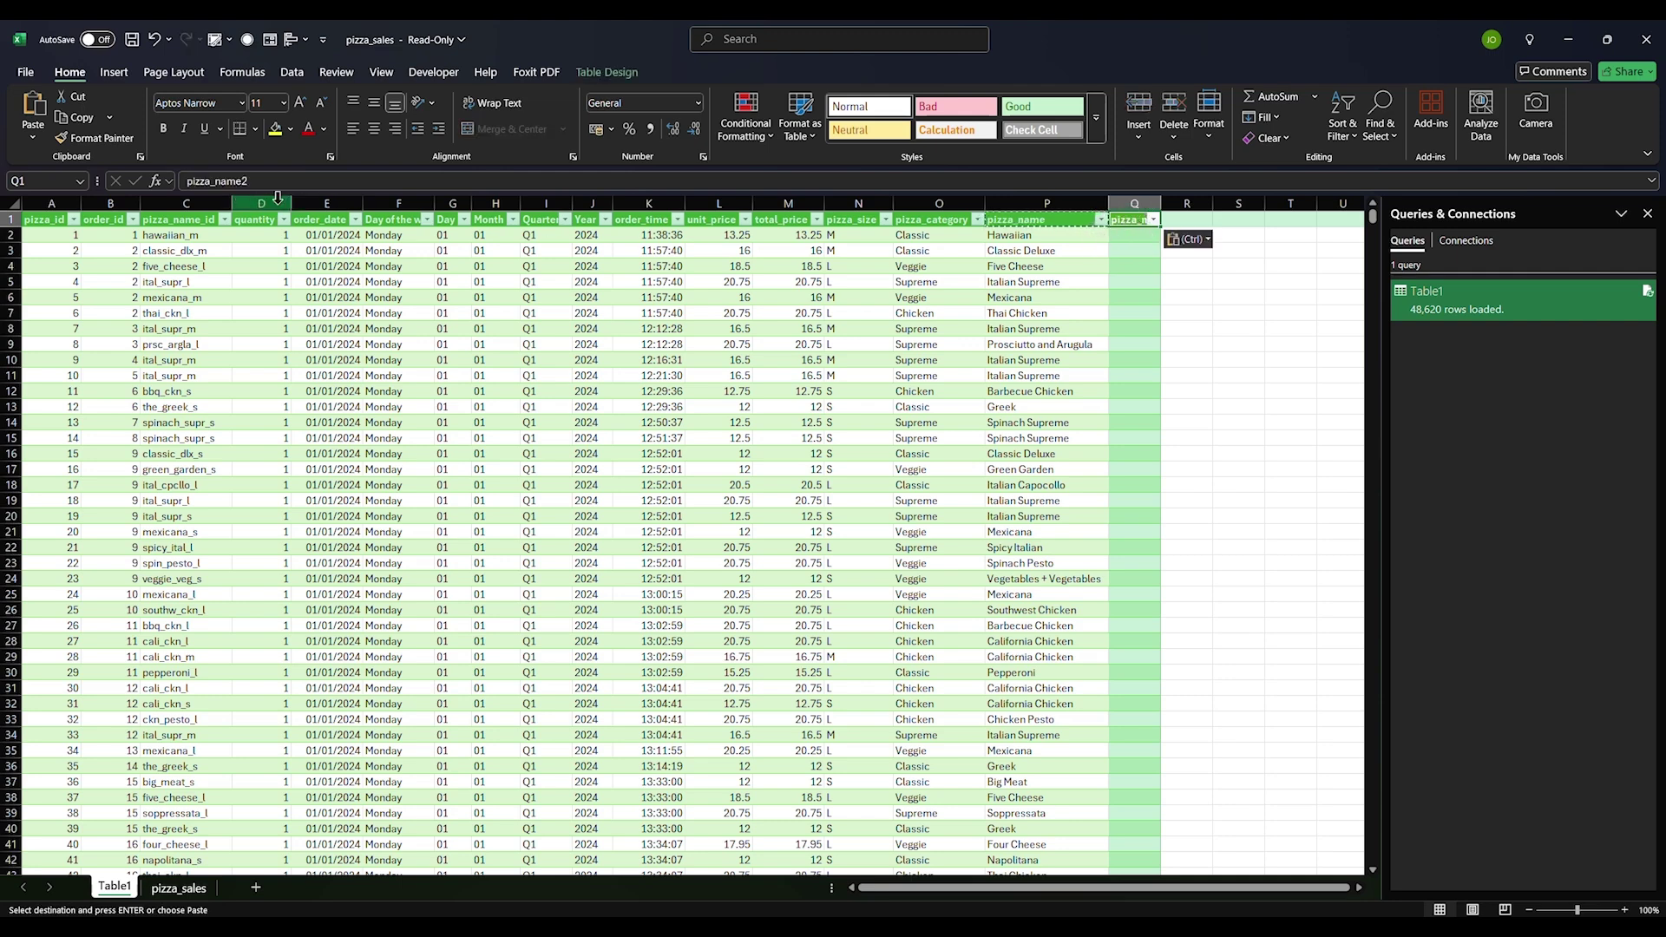
Rename the copied header in cell Q1 as pizza_picture_name
click(253, 181)
key(BackSpace)
key(BackSpace)
key(BackSpace)
key(BackSpace)
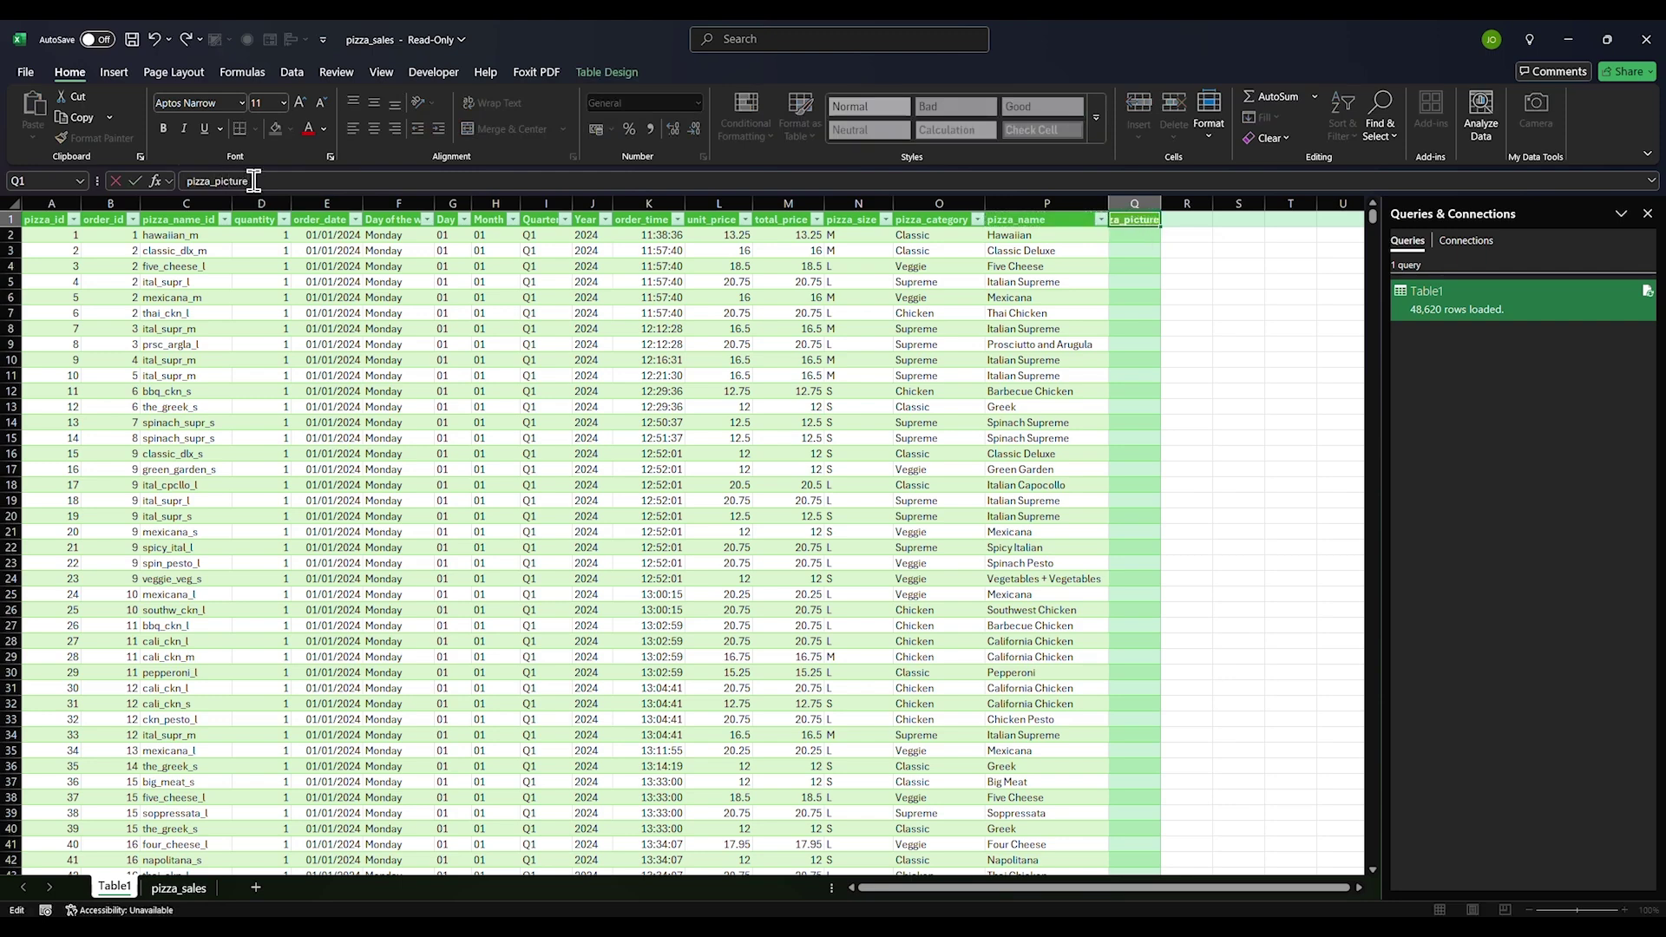
key(Return)
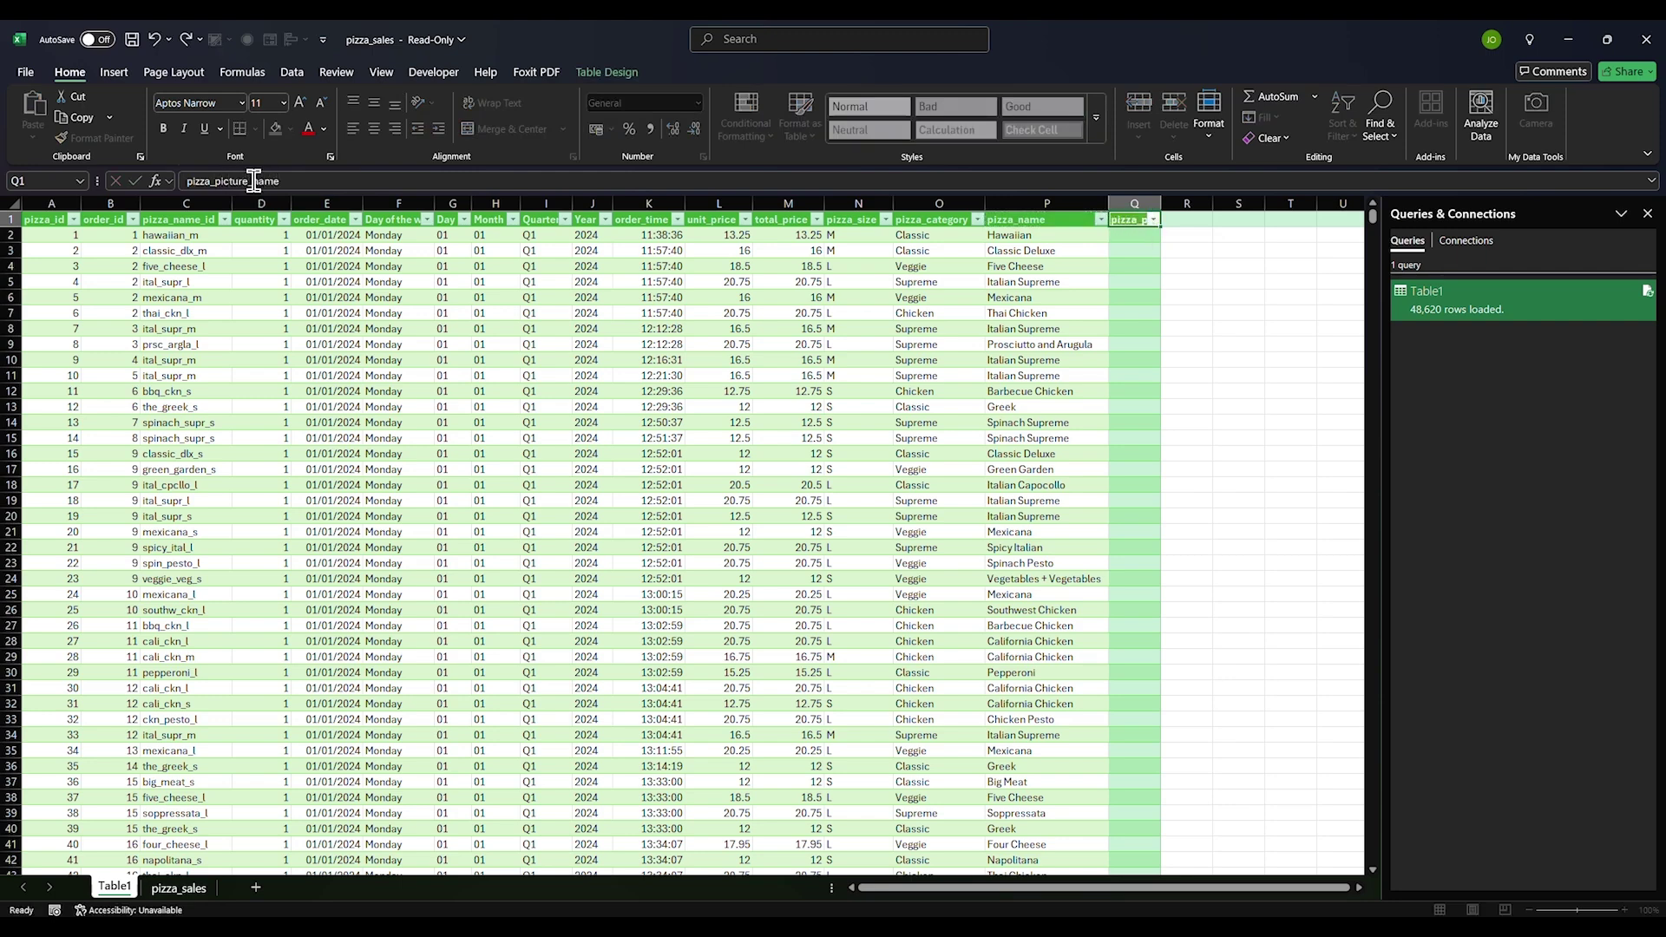
click(408, 440)
click(447, 313)
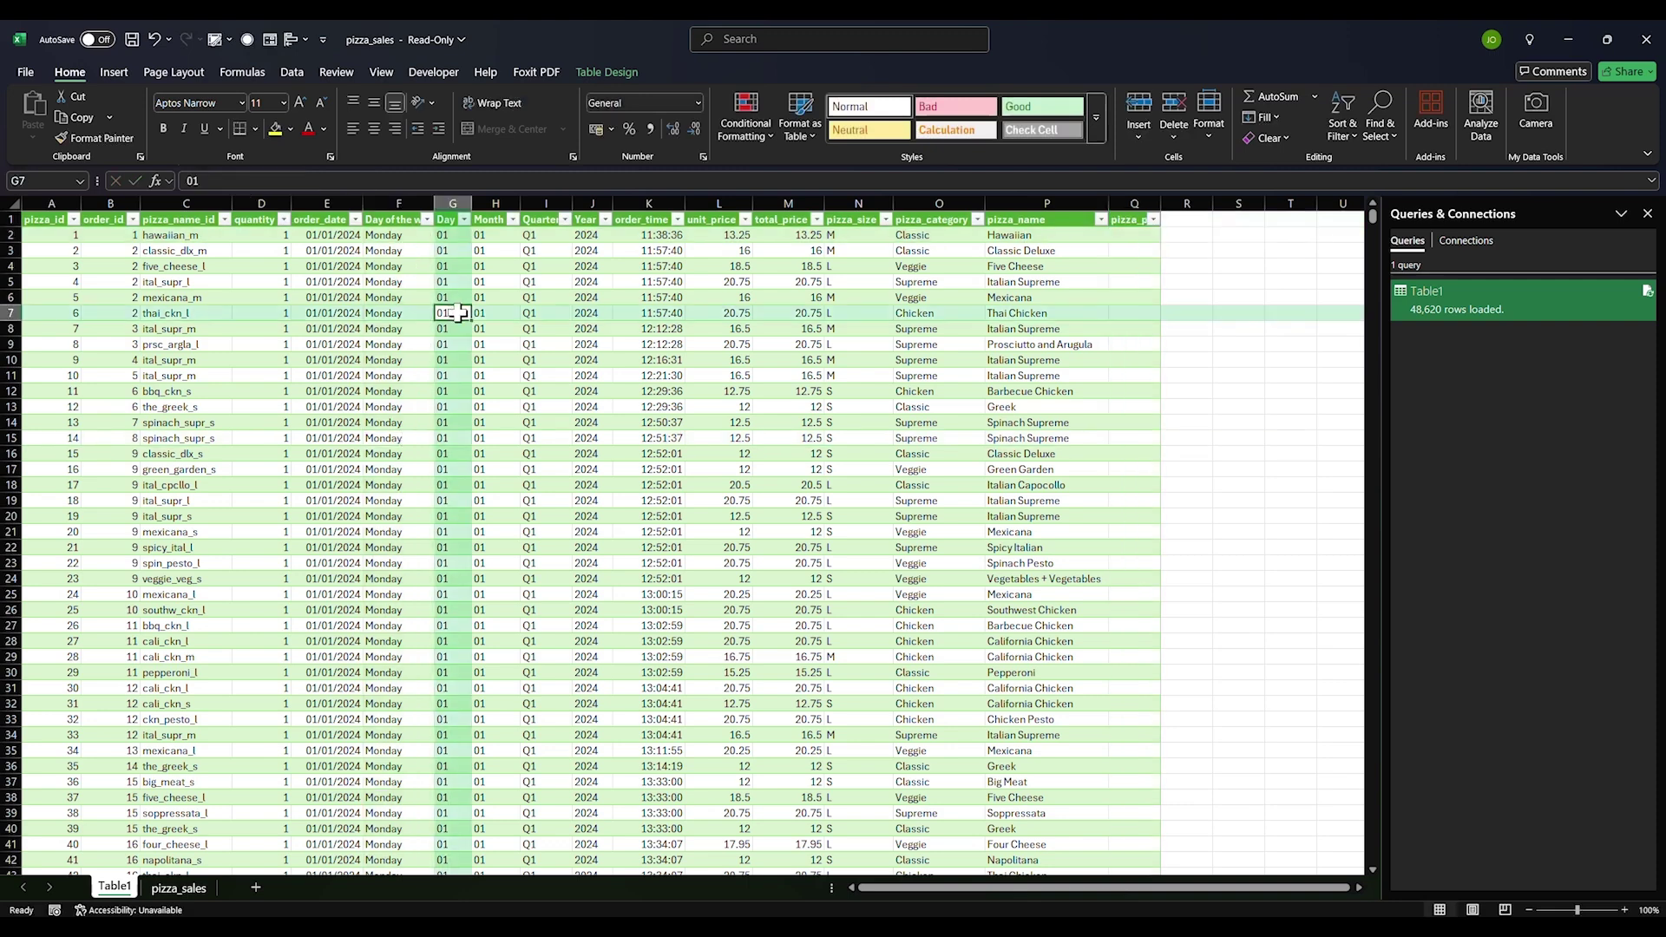
click(443, 500)
key(ctrl+a)
key(ctrl+q)
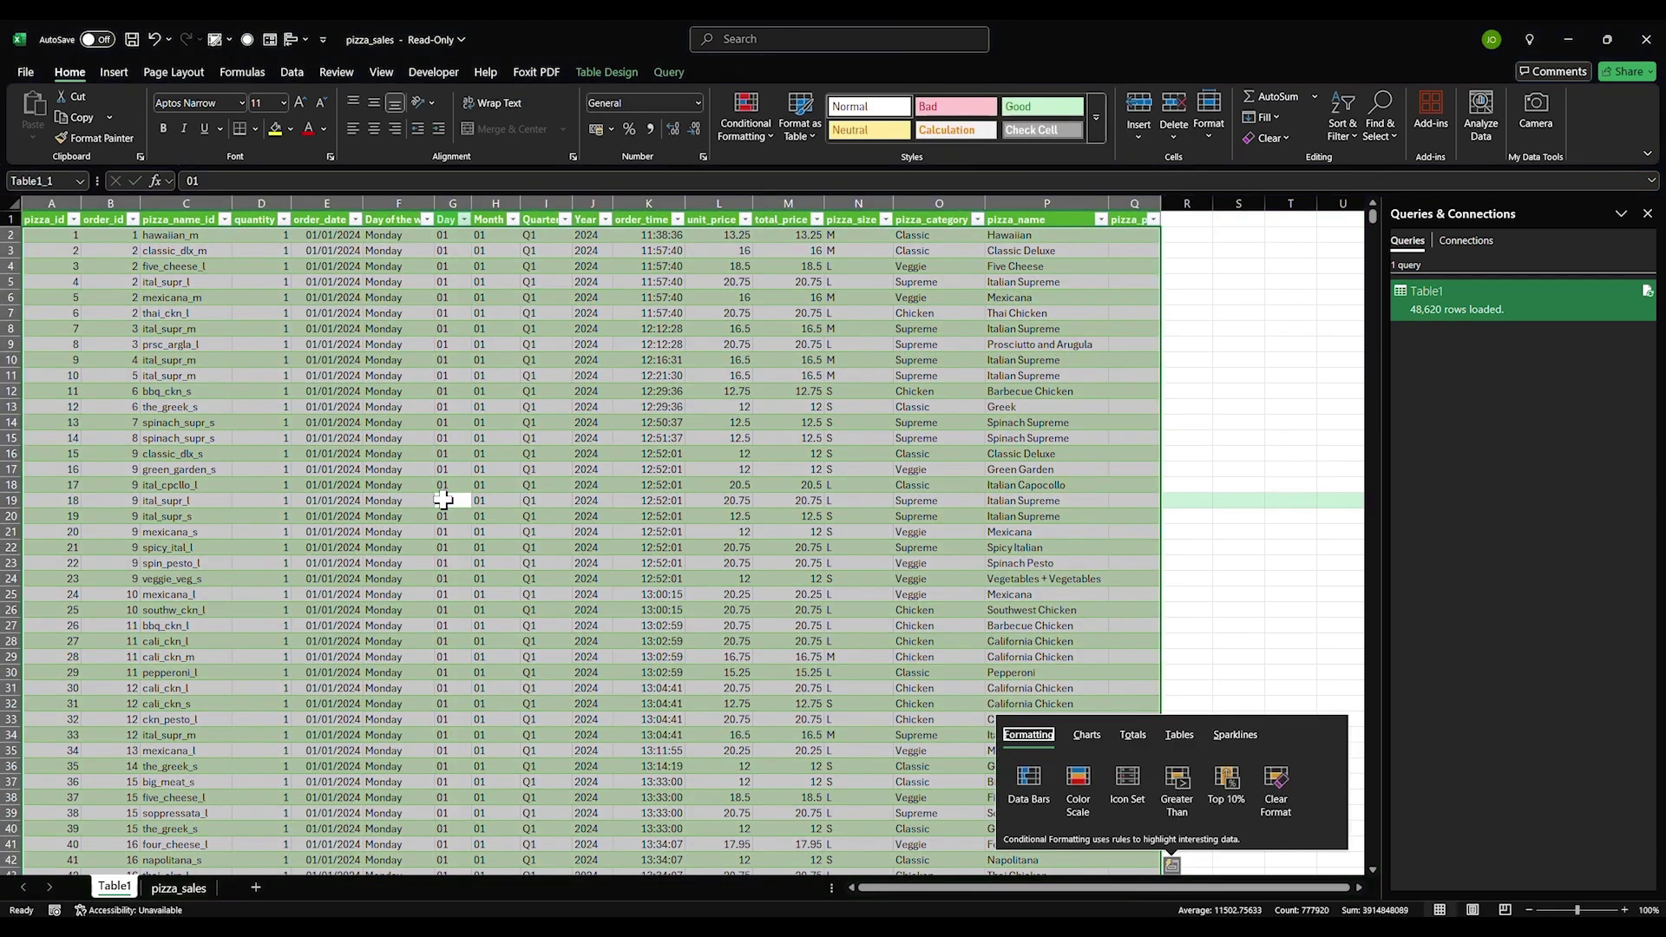
click(450, 469)
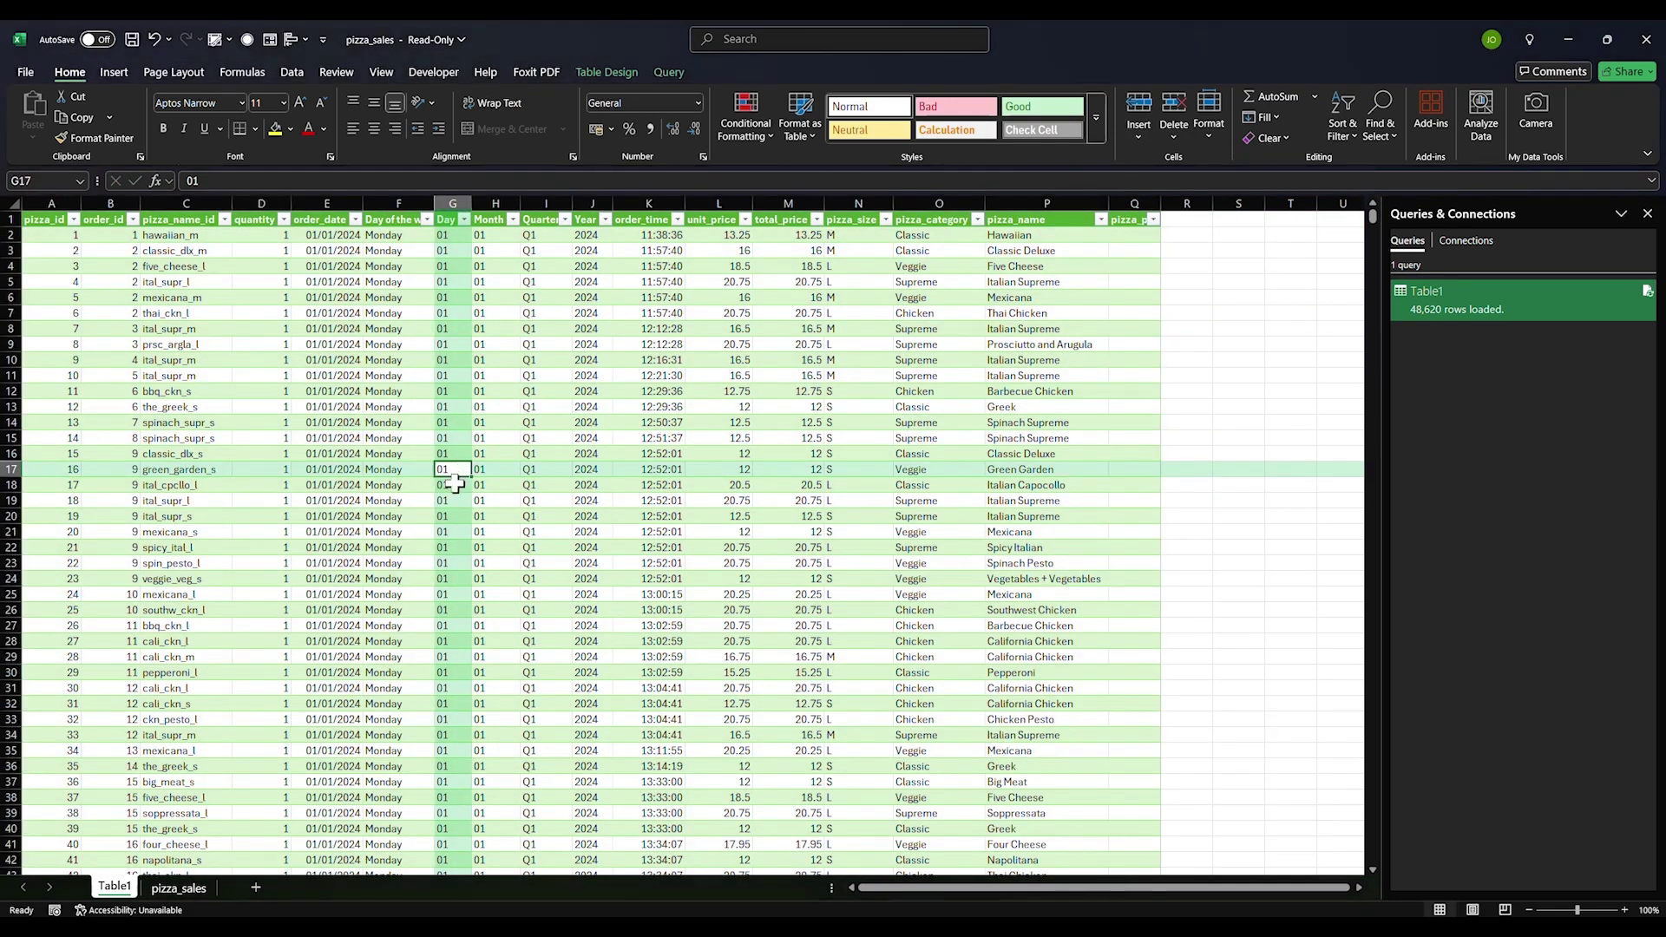
Insert the recommended PivotTable "Sum of unit_price by pizza_size" from the whole sales table and inspect its values
key(ctrl+a)
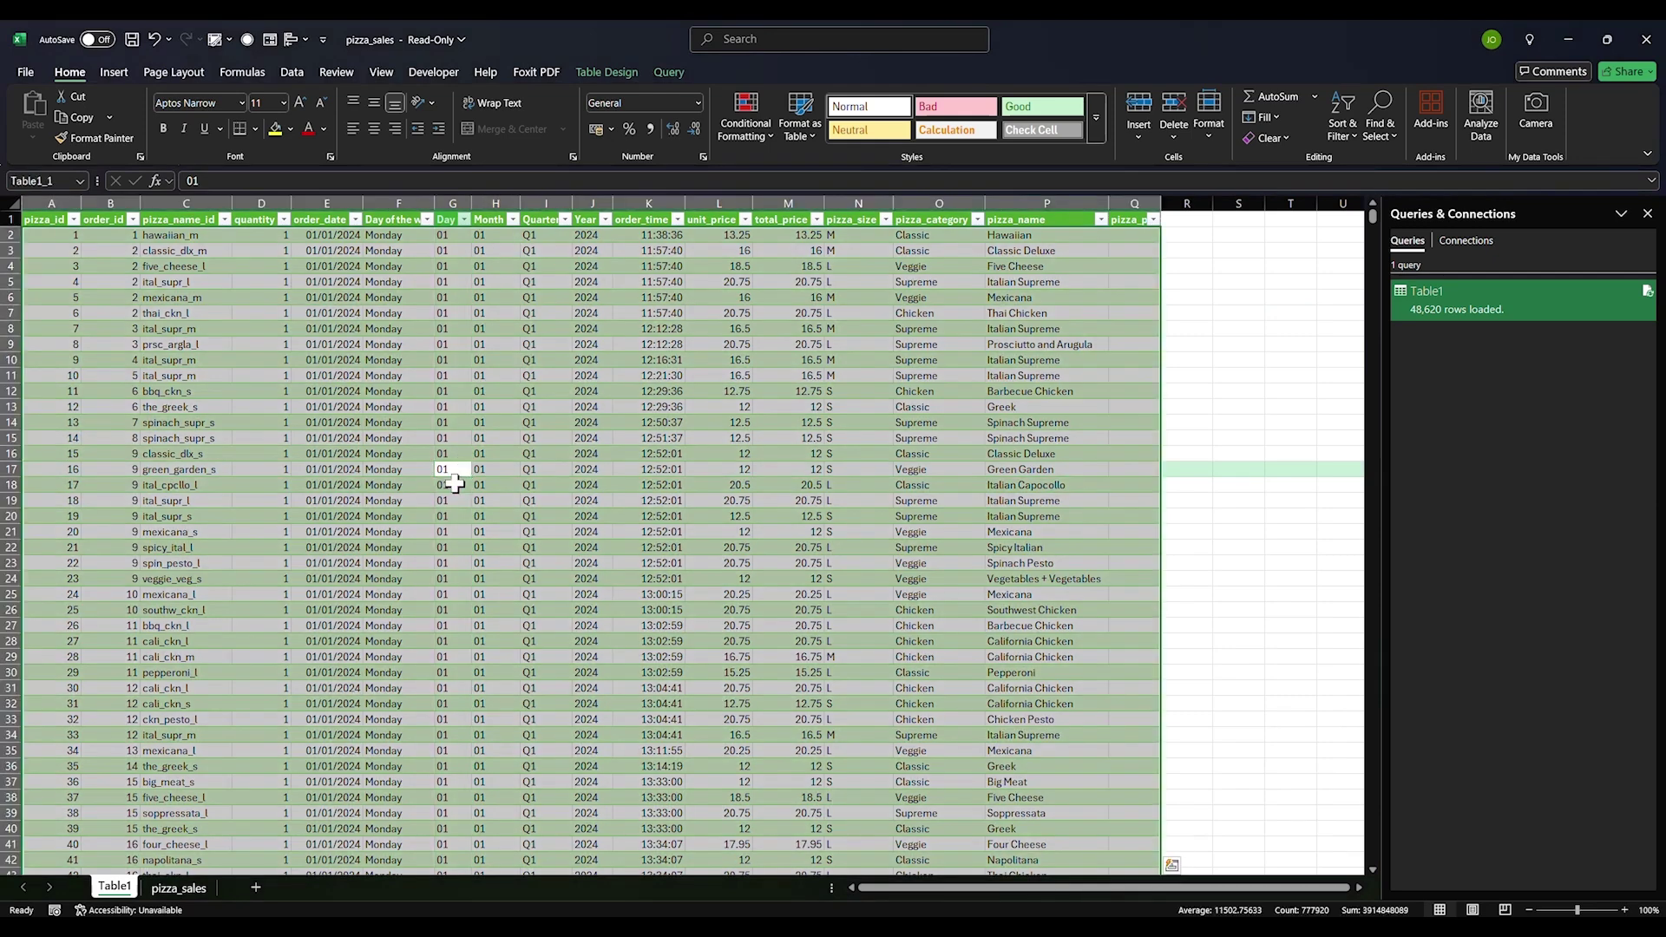
click(122, 72)
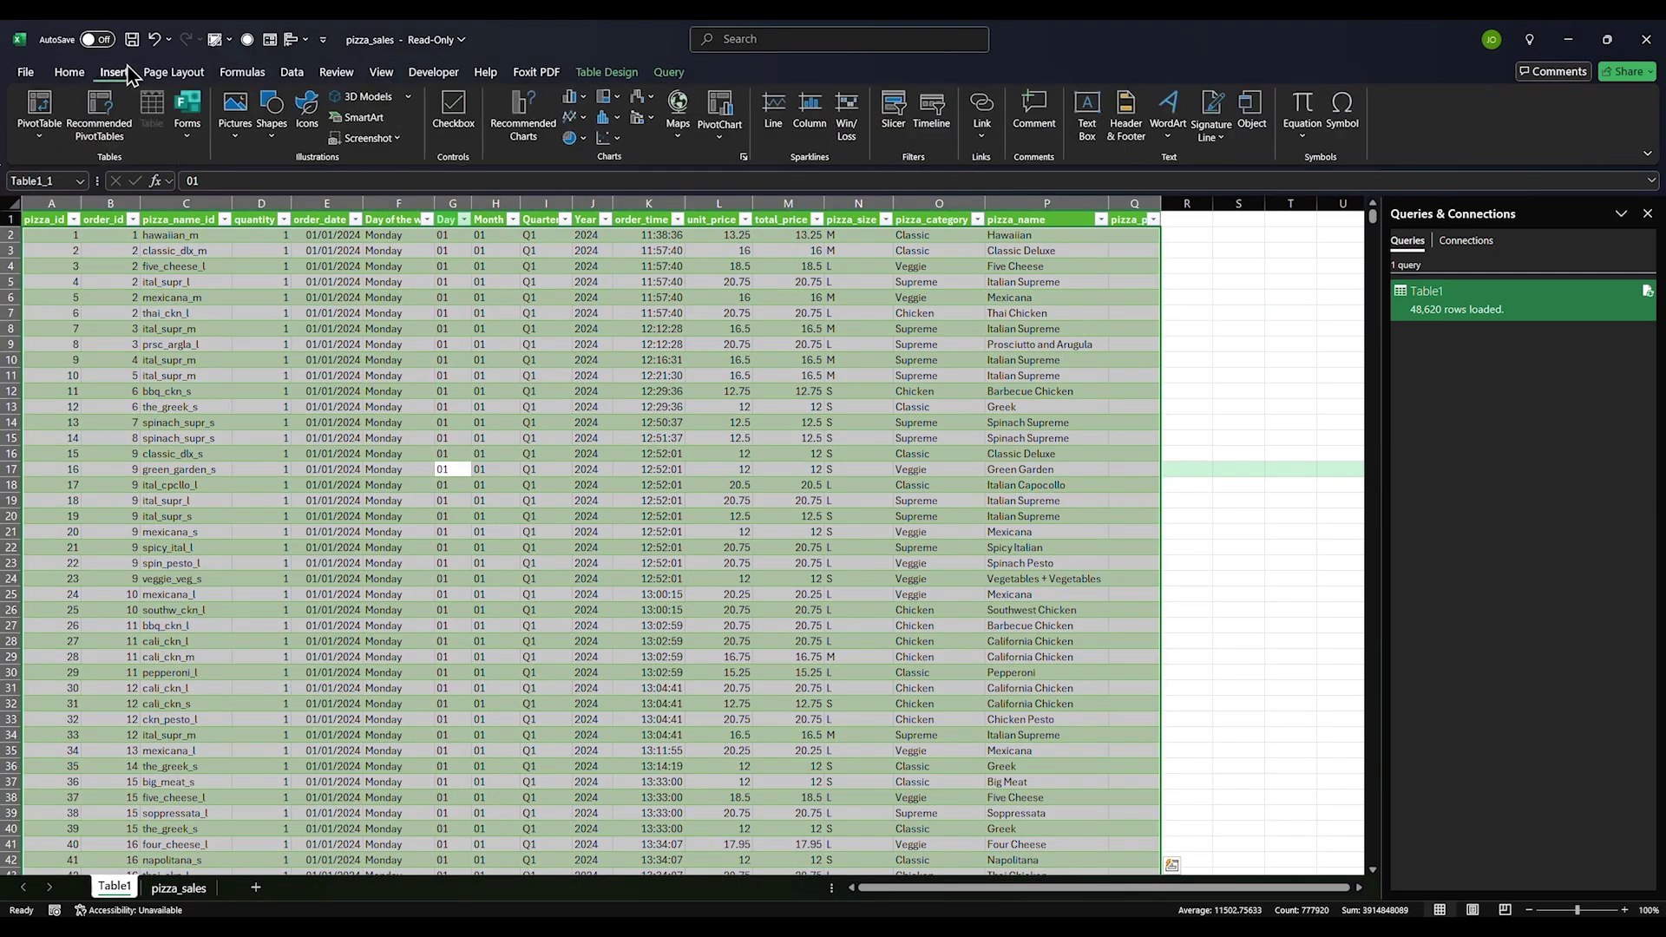
click(115, 140)
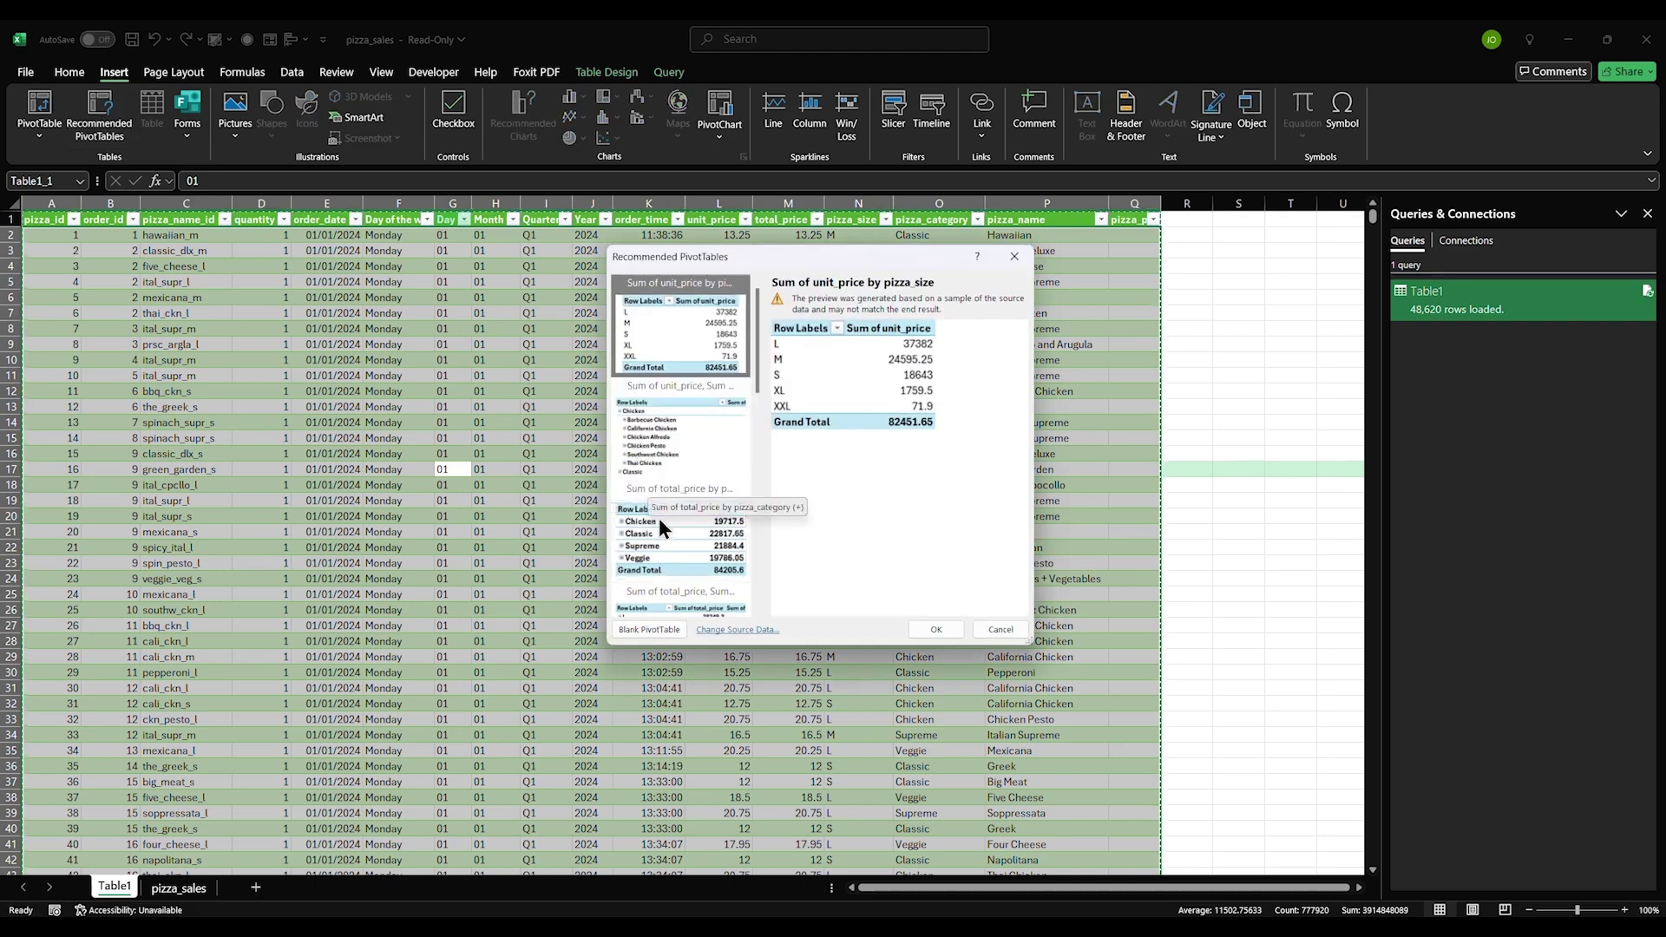
click(938, 630)
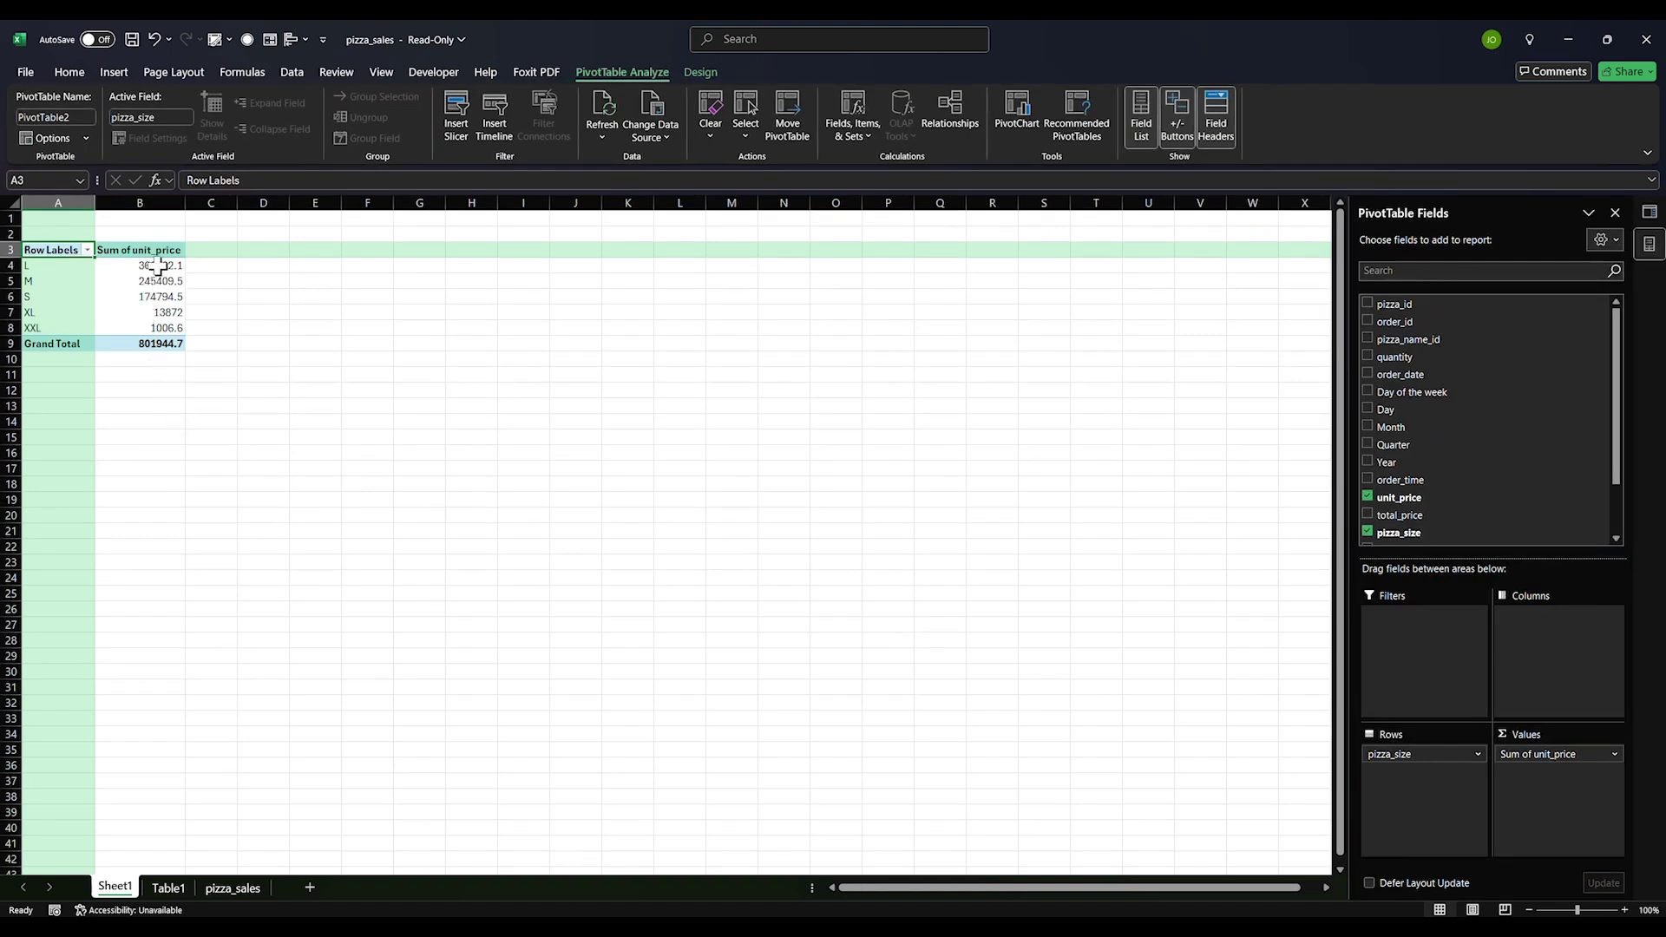
drag(158, 266, 175, 317)
click(173, 314)
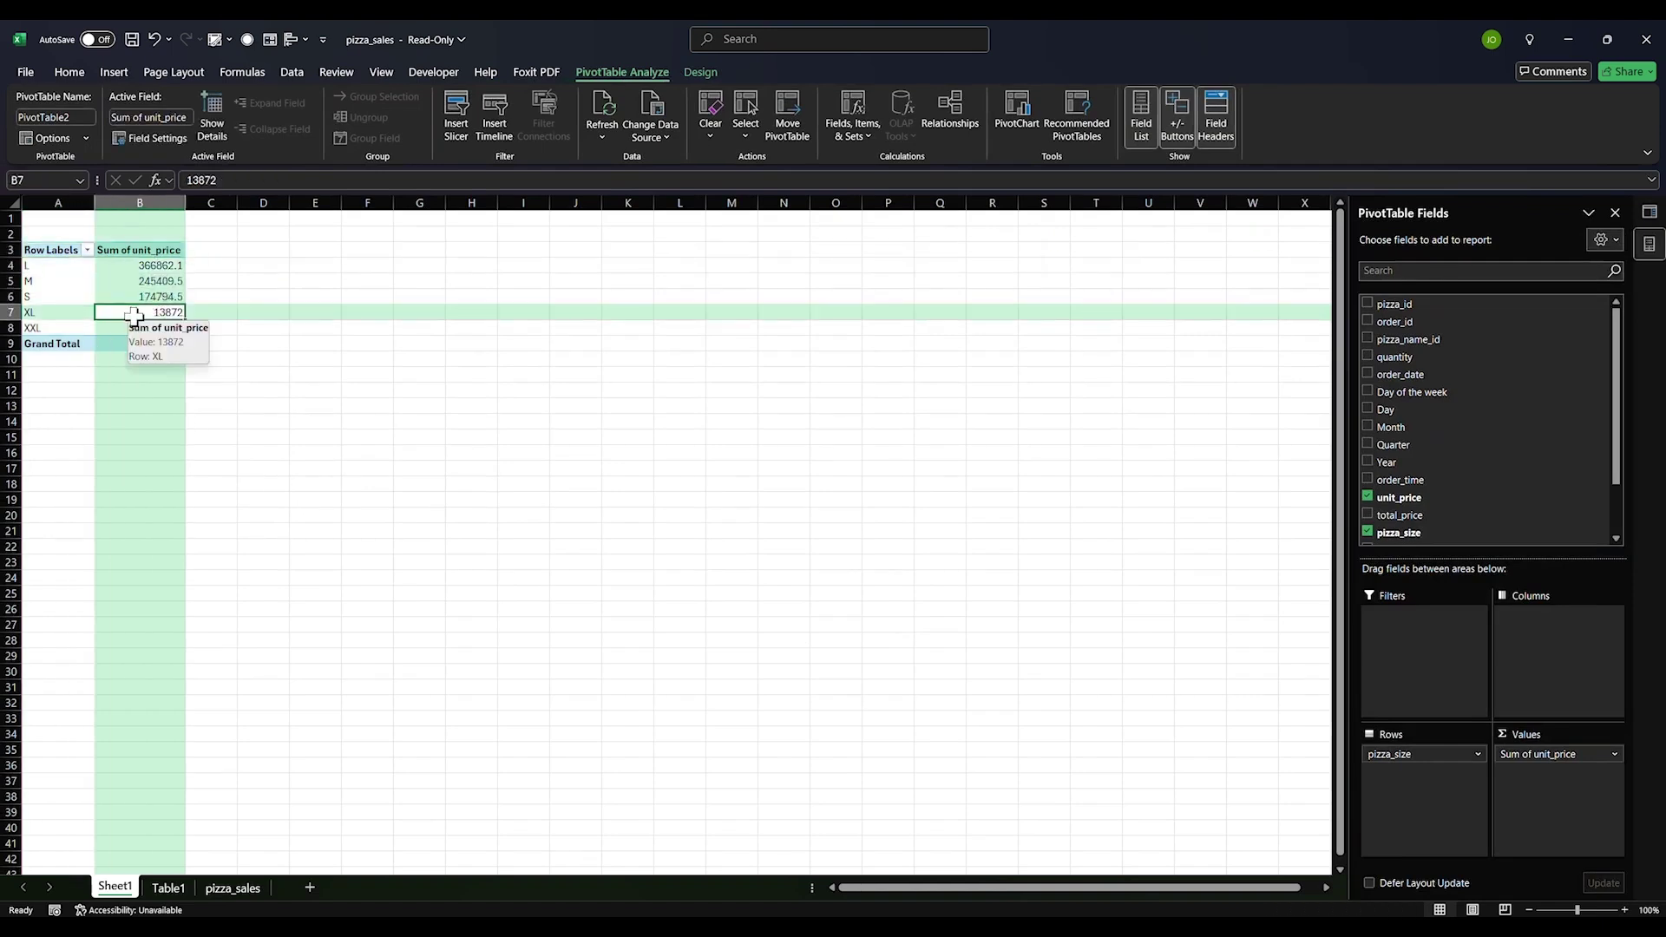